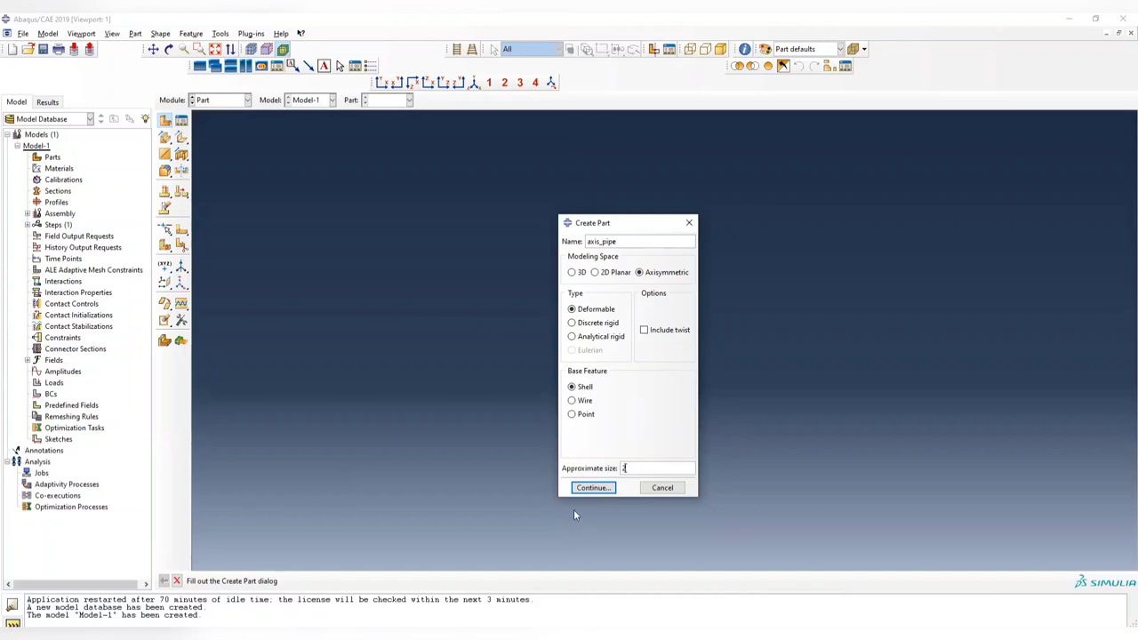
Accept the axis_pipe part settings, then zoom and pan the empty sketch grid.
left_click(592, 487)
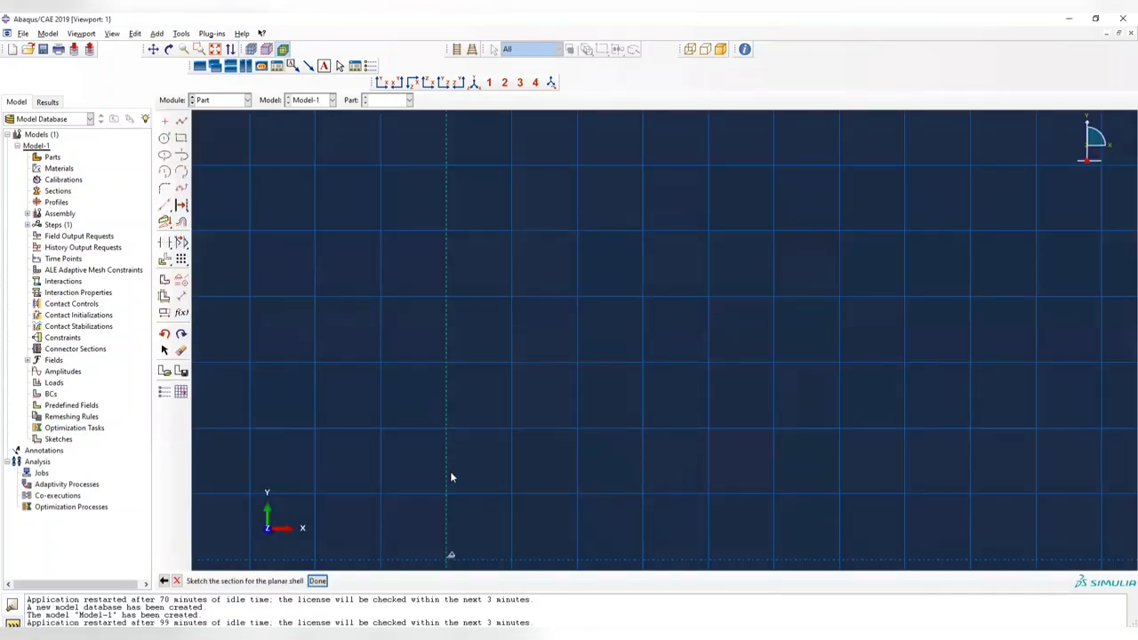
scroll(446, 353, "up", 5)
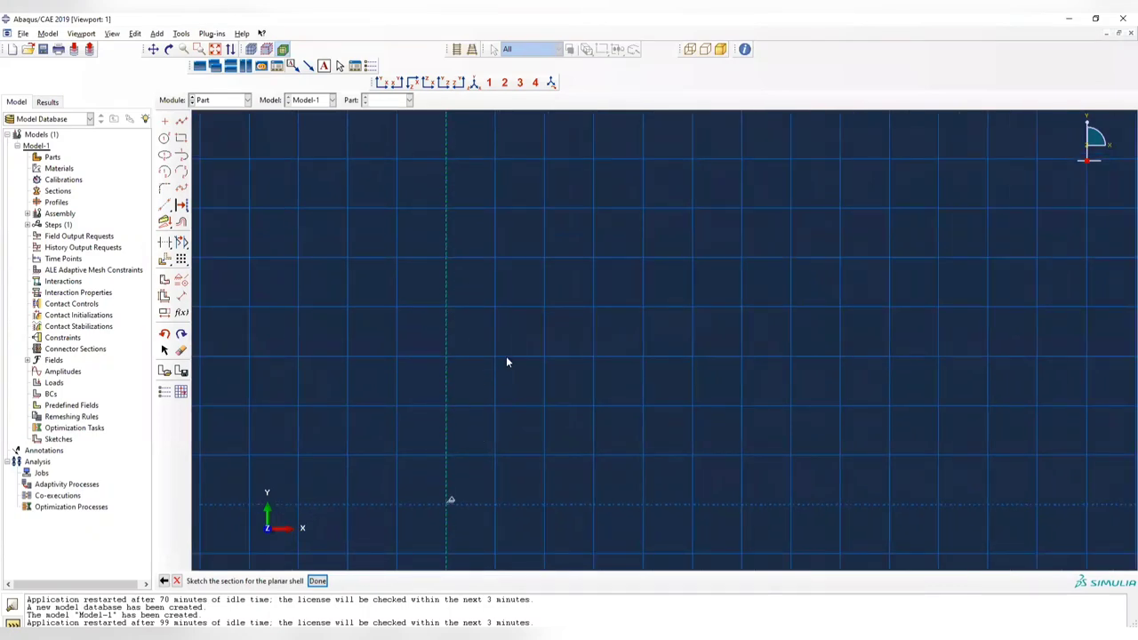
middle_click_drag(535, 323, 642, 307, "ctrl+alt")
scroll(643, 307, "up", 1)
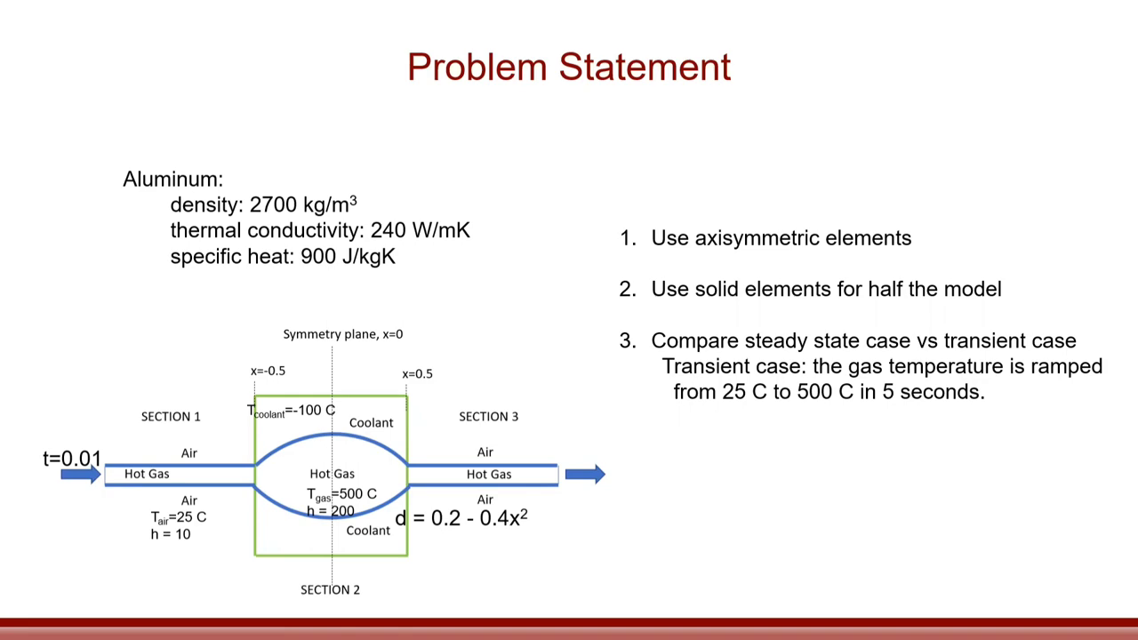
Compare the slide's wall profile d = 0.2 − 0.4x² with the empty Abaqus sketch.
key("alt+Tab")
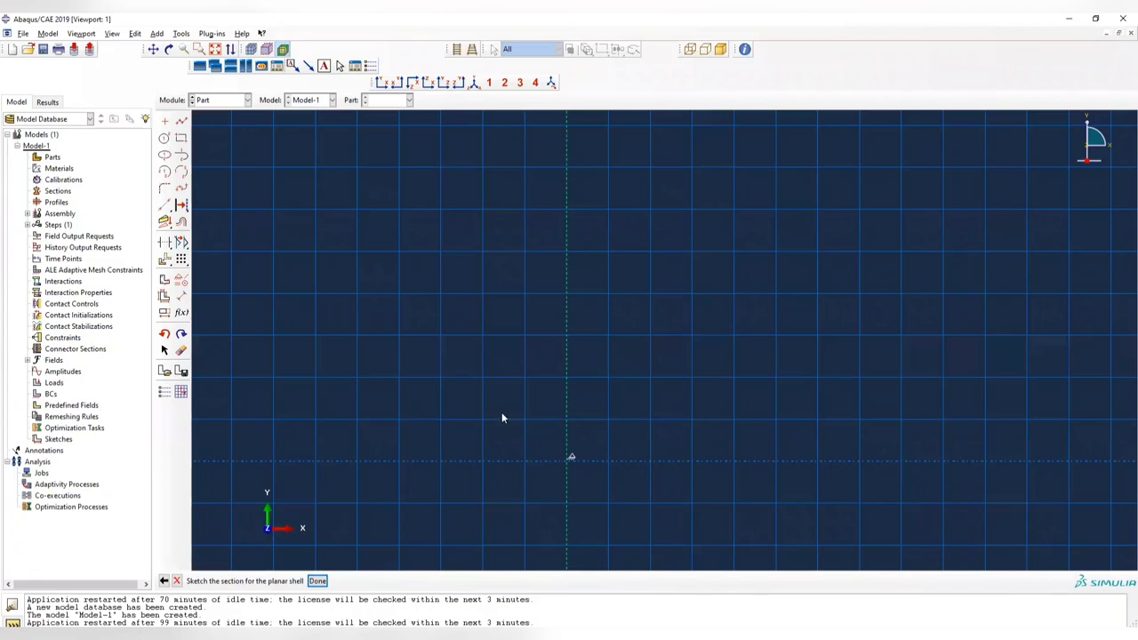
key("alt+Tab")
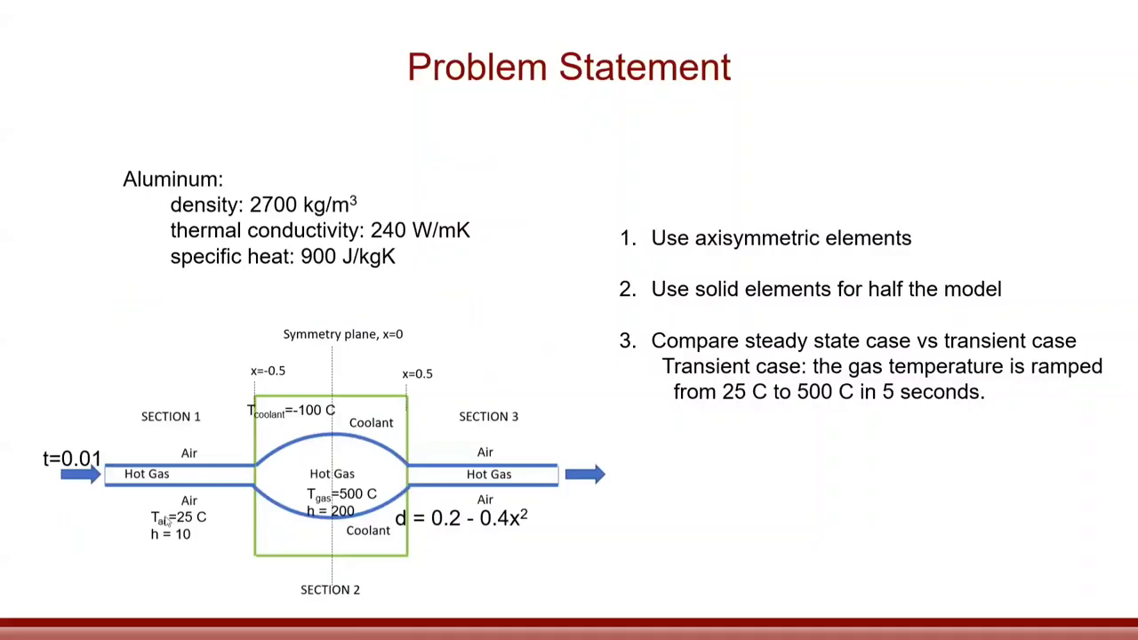
key("alt+Tab")
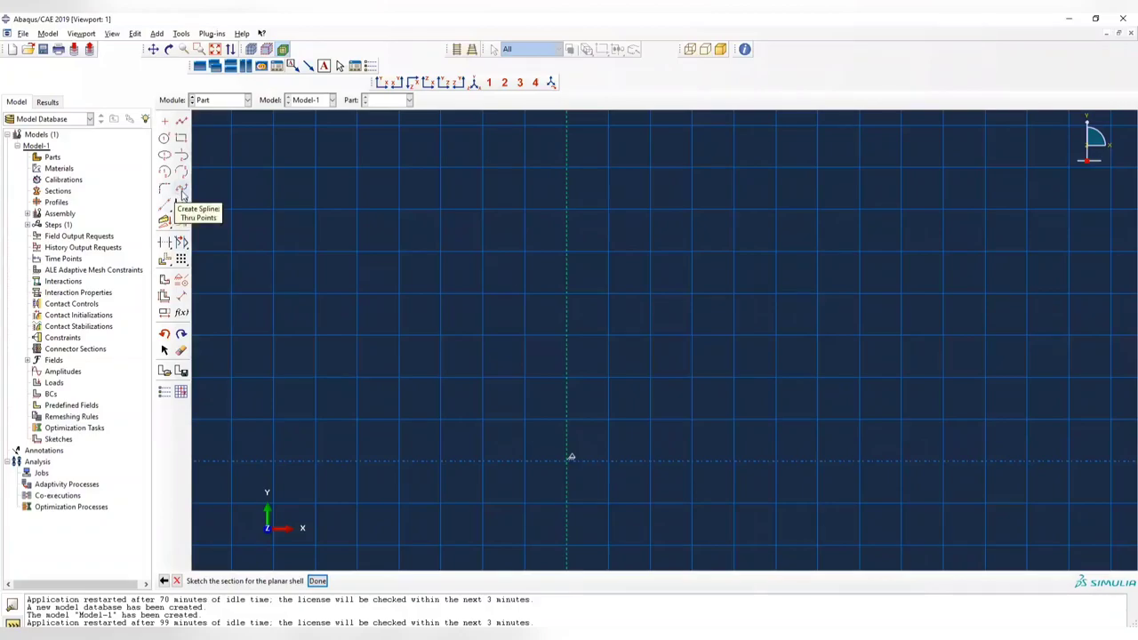
key("alt+Tab")
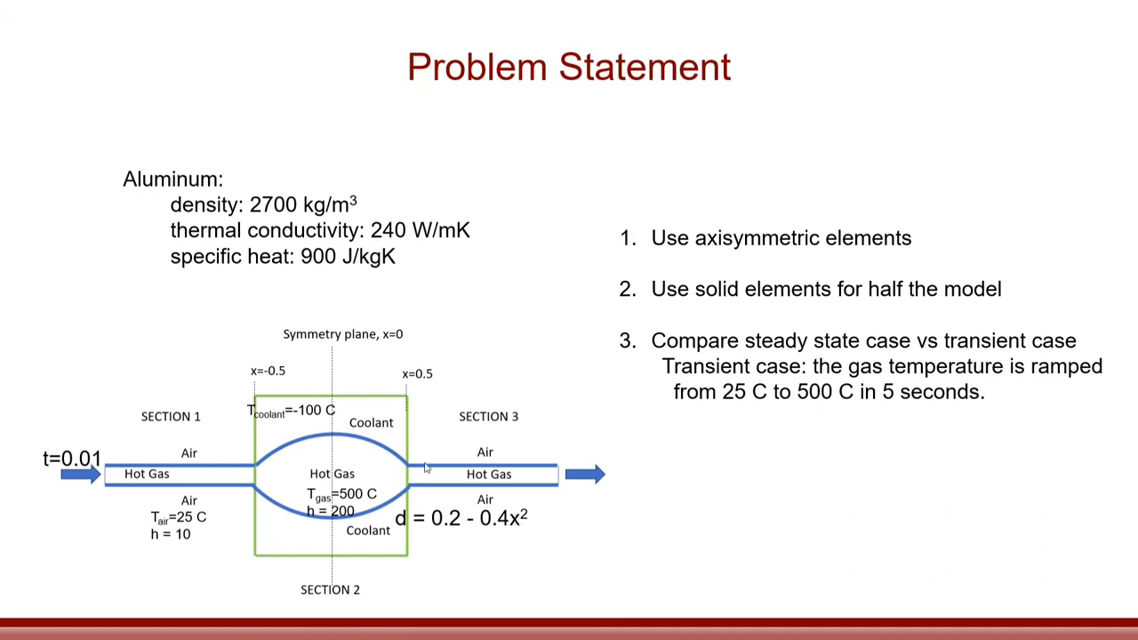
key("alt+Tab")
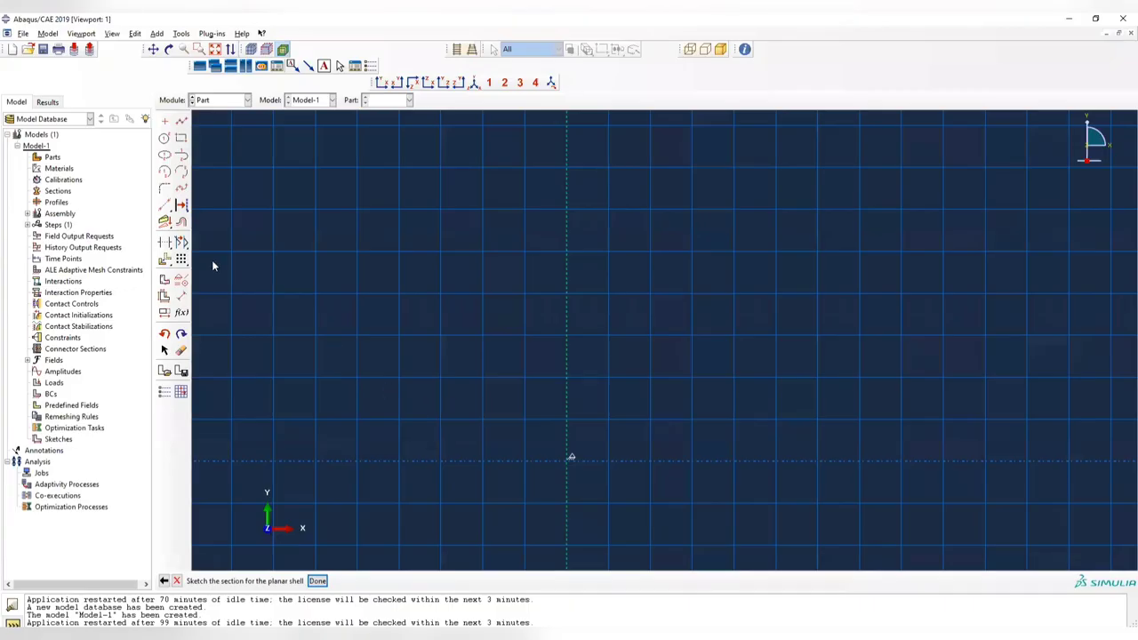
Start a spline through points and bring up the MATLAB 31x2 coordinate list.
left_click(182, 188)
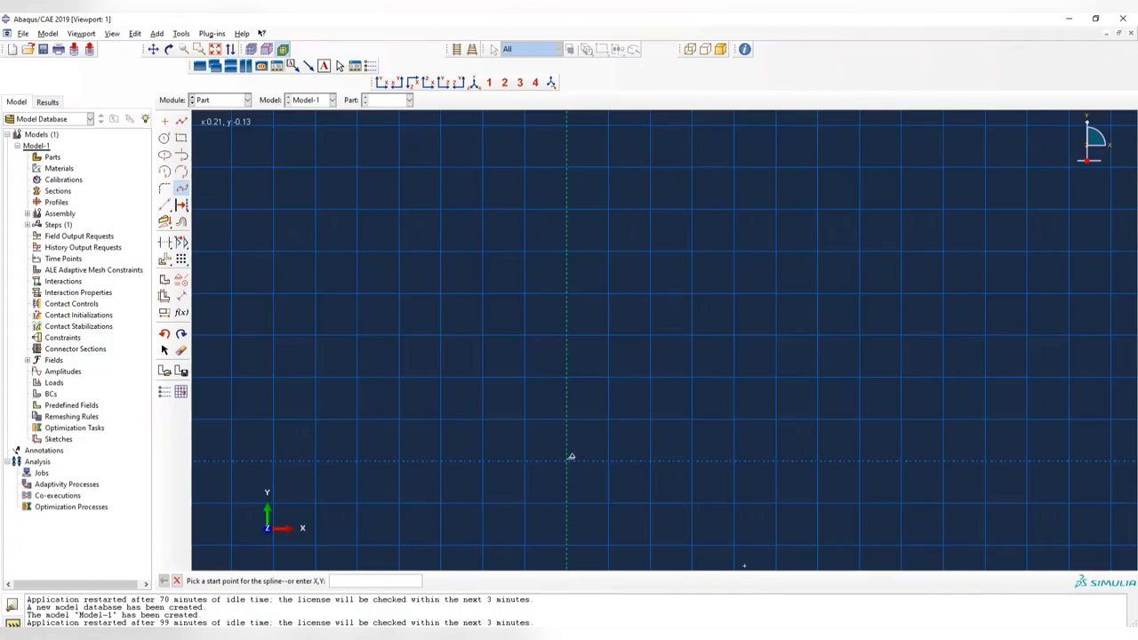
key("alt+Tab")
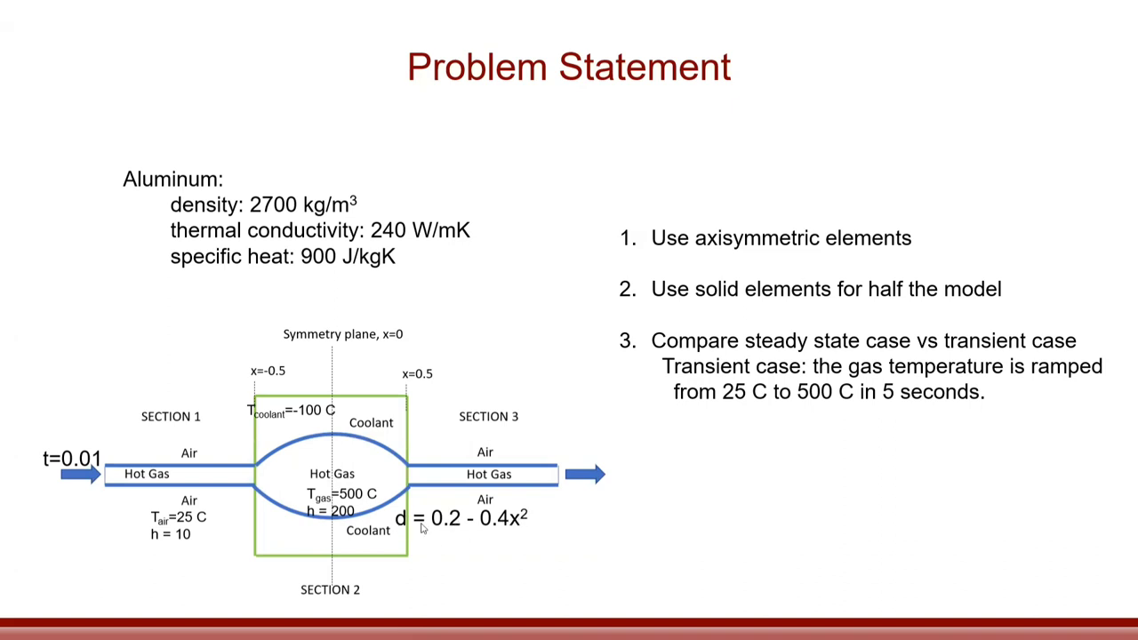
key("super+Tab")
left_click(698, 175)
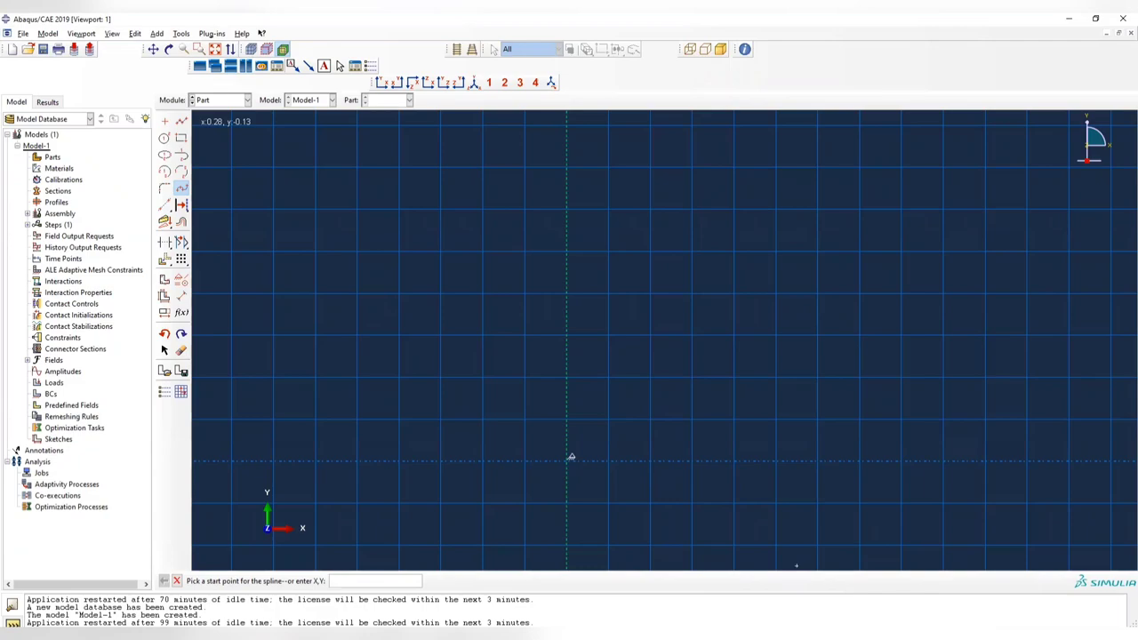
key("alt+Tab")
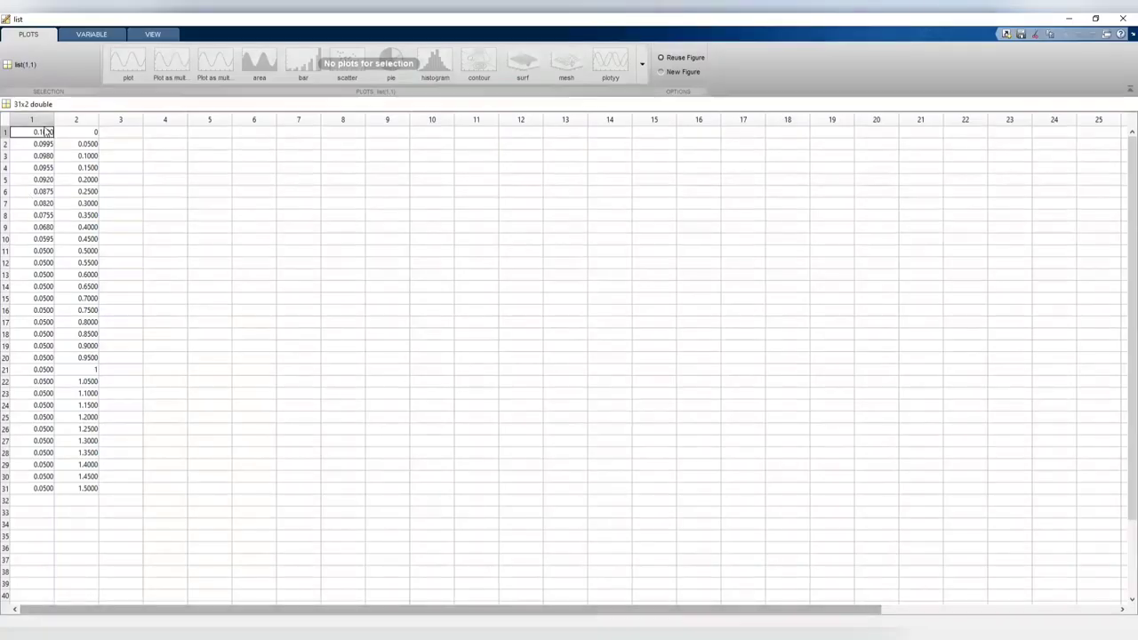
Copy MATLAB row 1 and enter 0.1,0 as the spline's start point.
left_click_drag(39, 134, 79, 134)
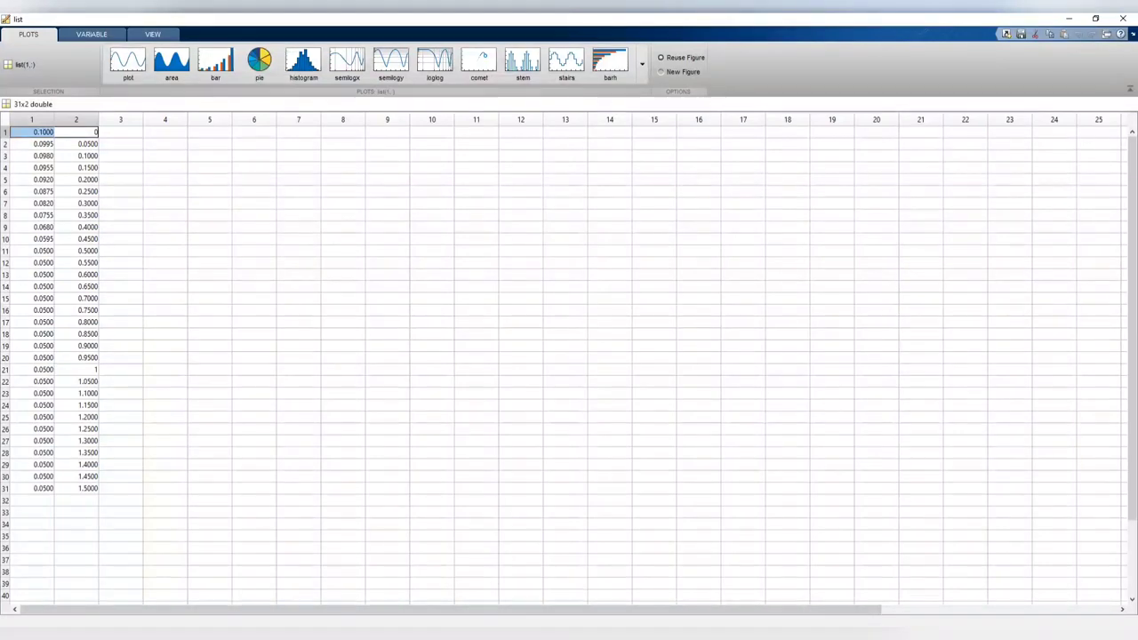
key("alt+Tab")
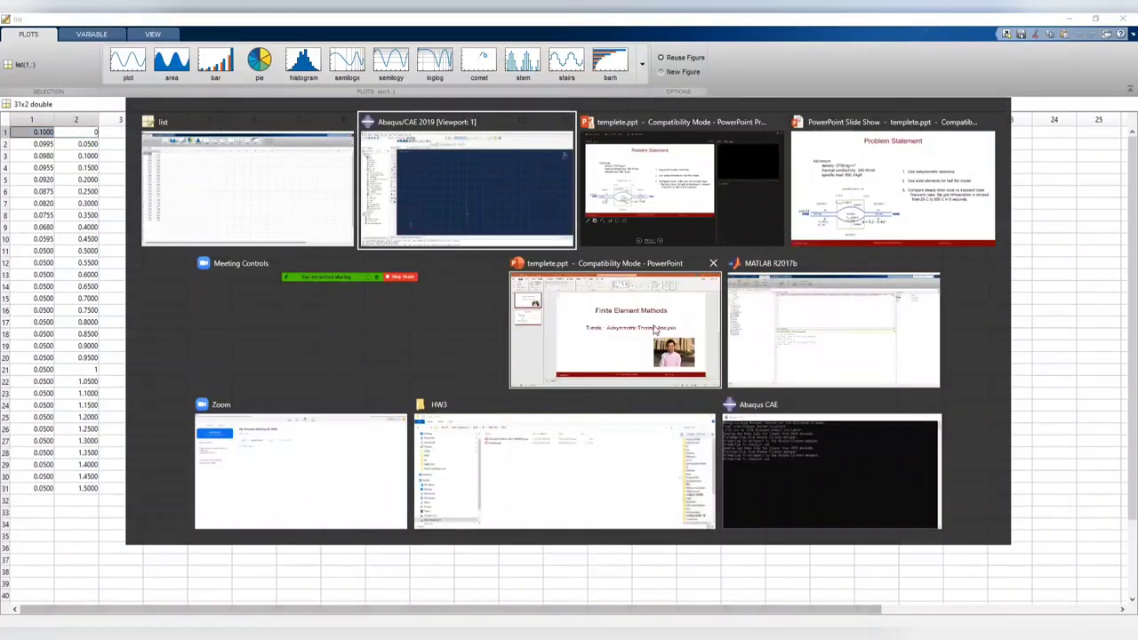
type("0.100000000000000")
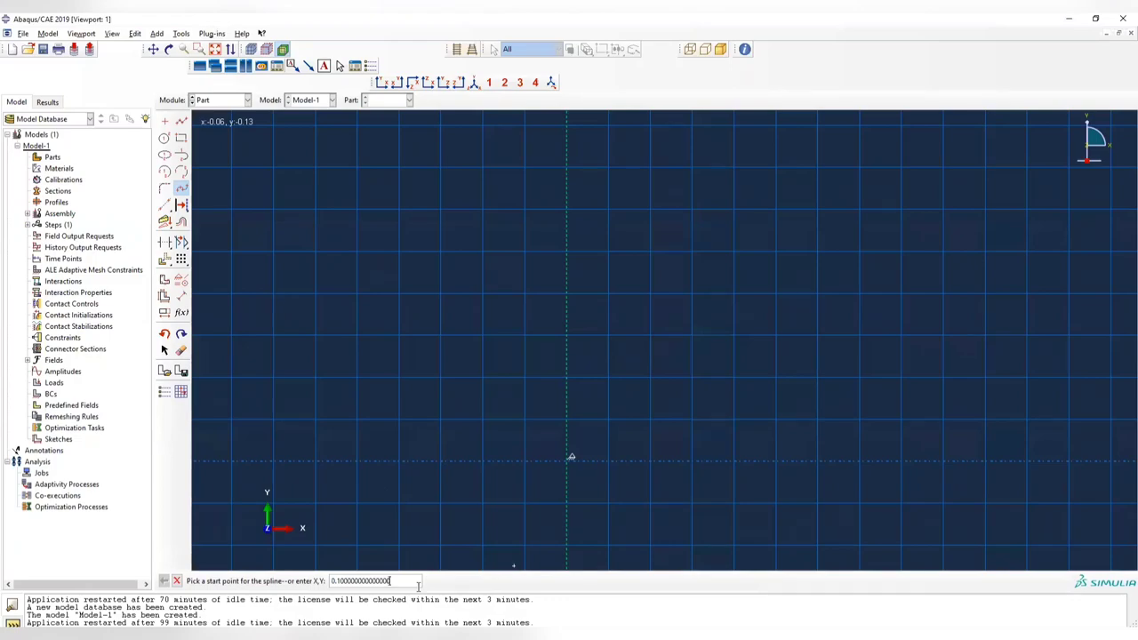
key("BackSpace")
key("BackSpace")
key("BackSpace")
key("BackSpace")
key("BackSpace")
key("BackSpace")
key("BackSpace")
key("BackSpace")
key("BackSpace")
key("BackSpace")
key("BackSpace")
key("BackSpace")
key("BackSpace")
key("BackSpace")
key("BackSpace")
key("BackSpace")
key("BackSpace")
key("alt+Tab")
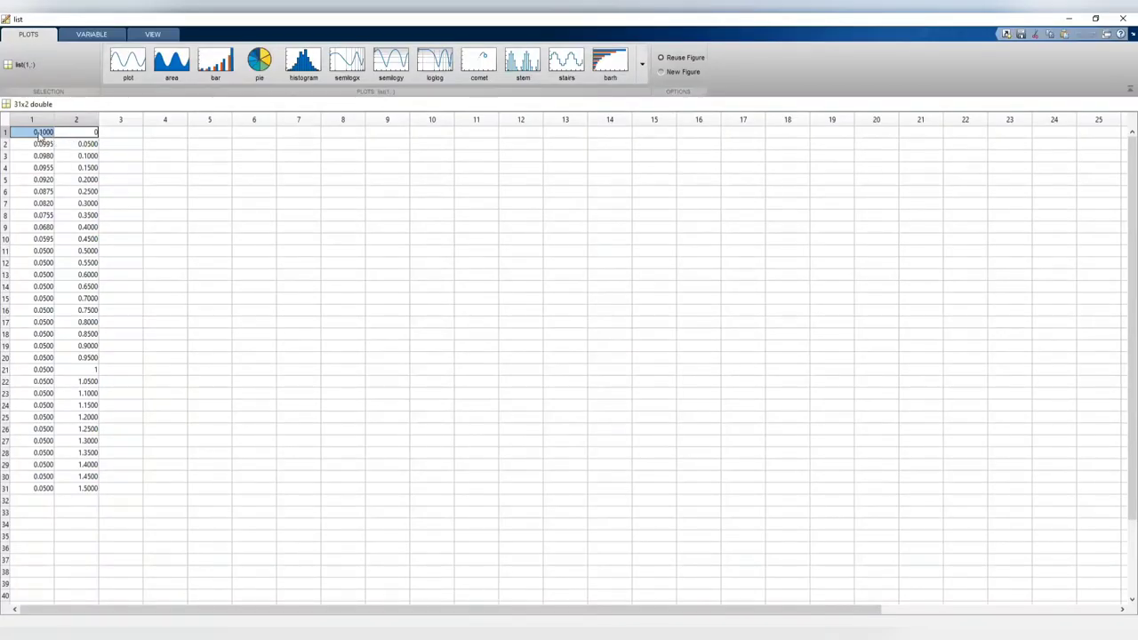
left_click_drag(41, 135, 92, 133)
key("alt+Tab")
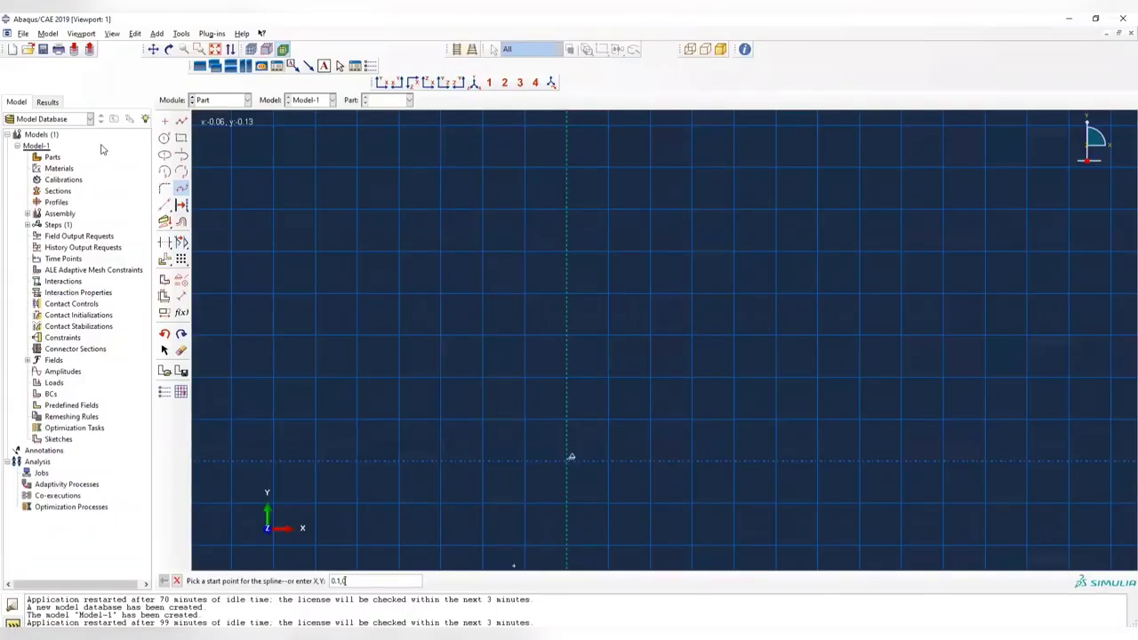
key("Return")
key("alt+Tab")
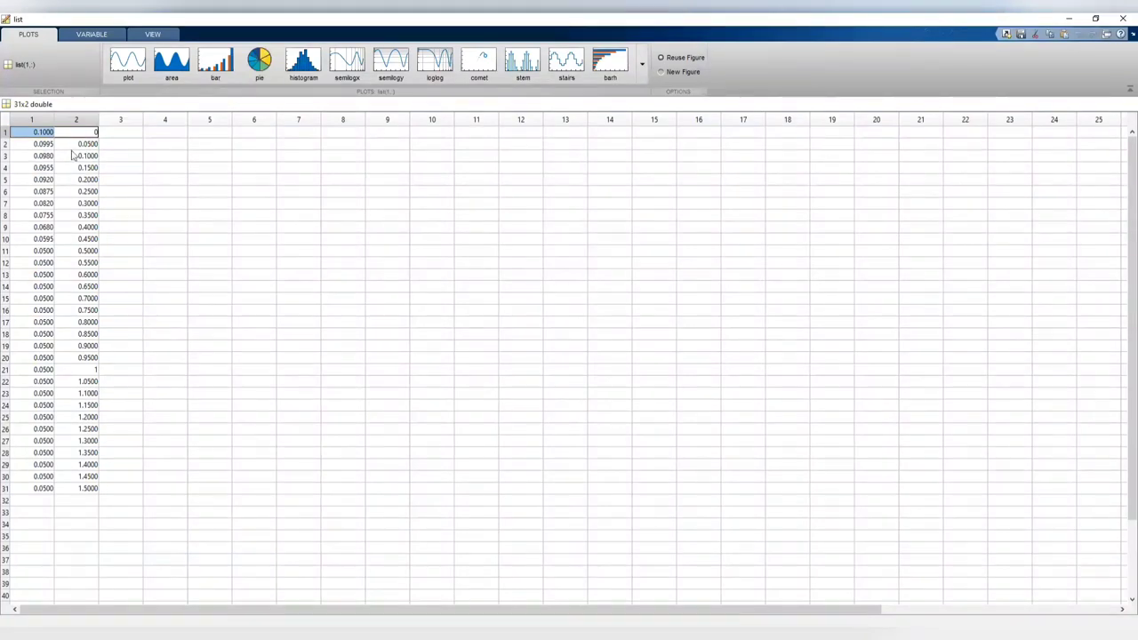
key("alt+Tab")
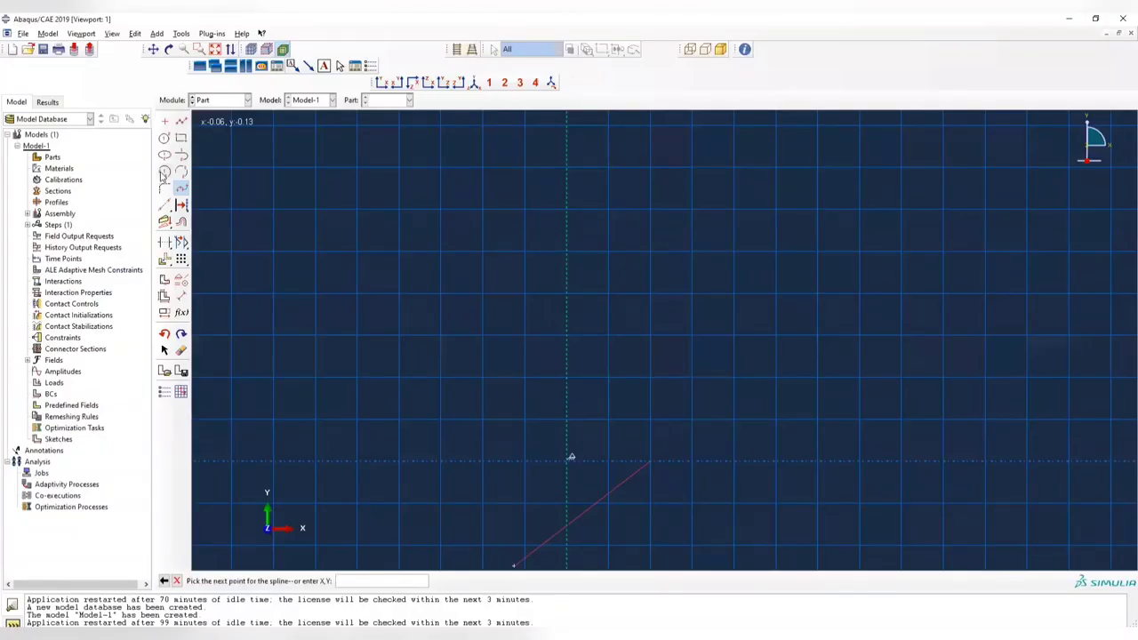
Add the second spline point near 0.0995, 0.05, deleting the wrongly placed first attempt.
type("0.995")
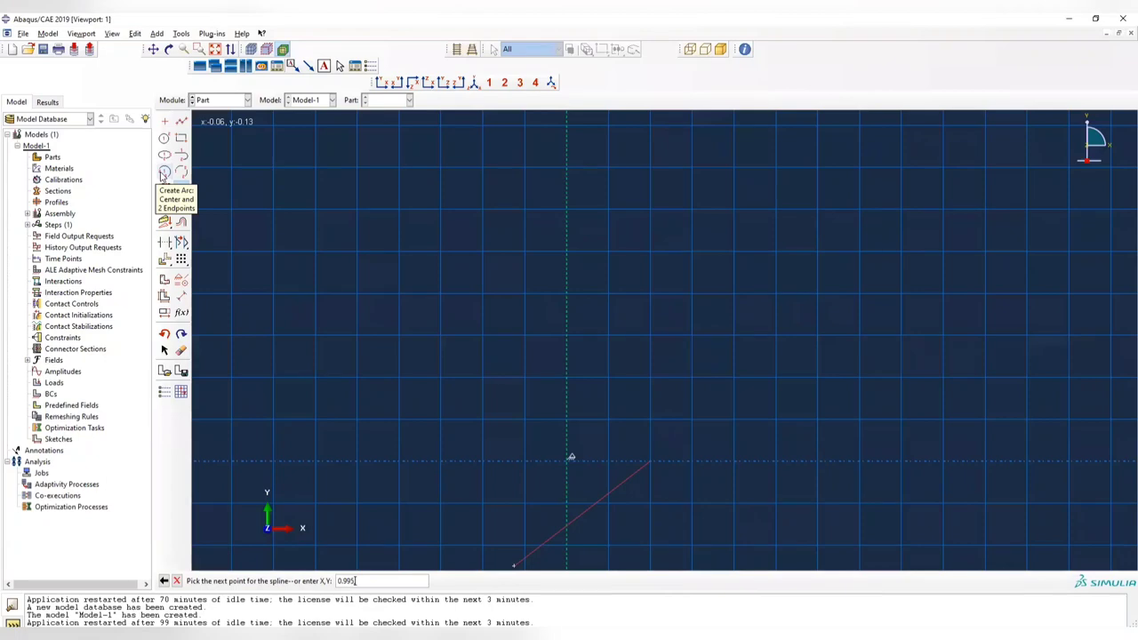
type(",0.05")
key("Return")
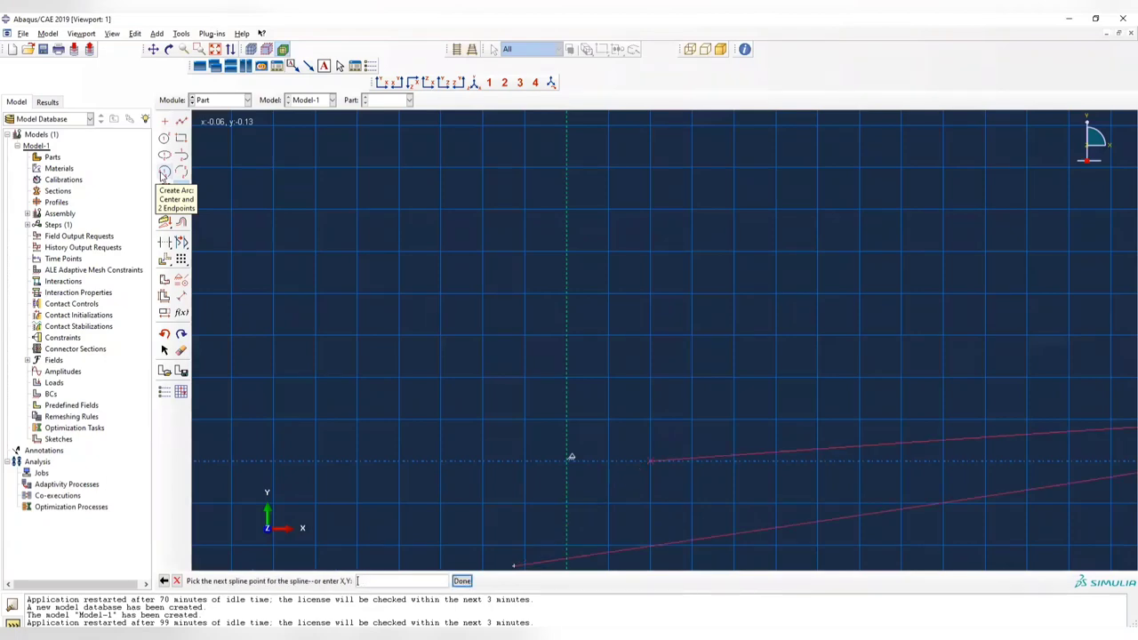
scroll(912, 384, "down", 3)
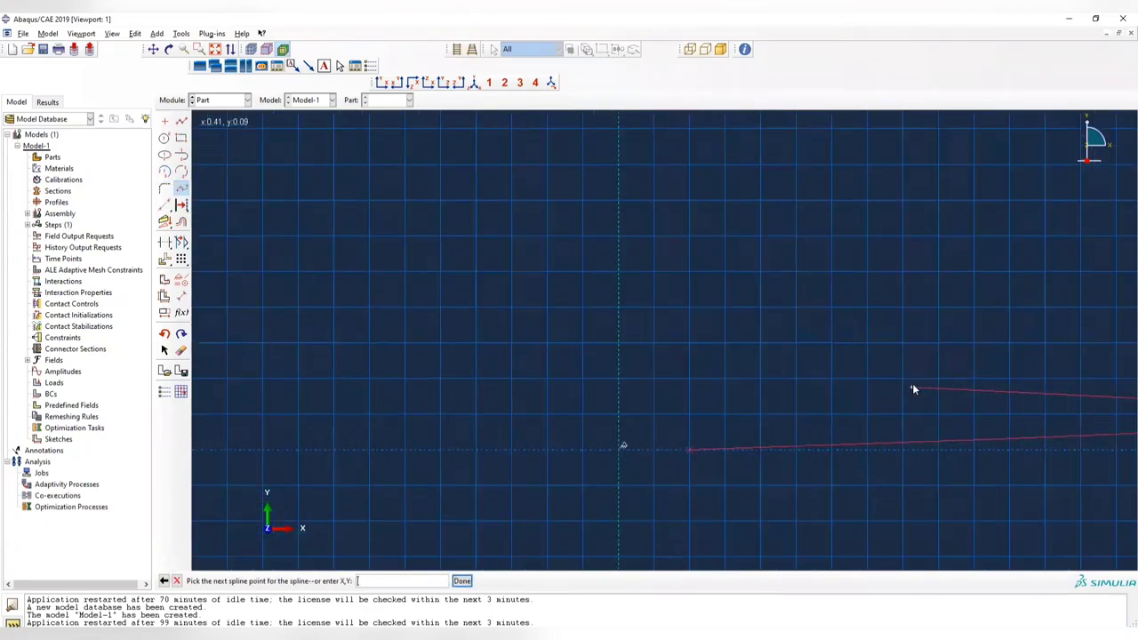
scroll(964, 376, "down", 2)
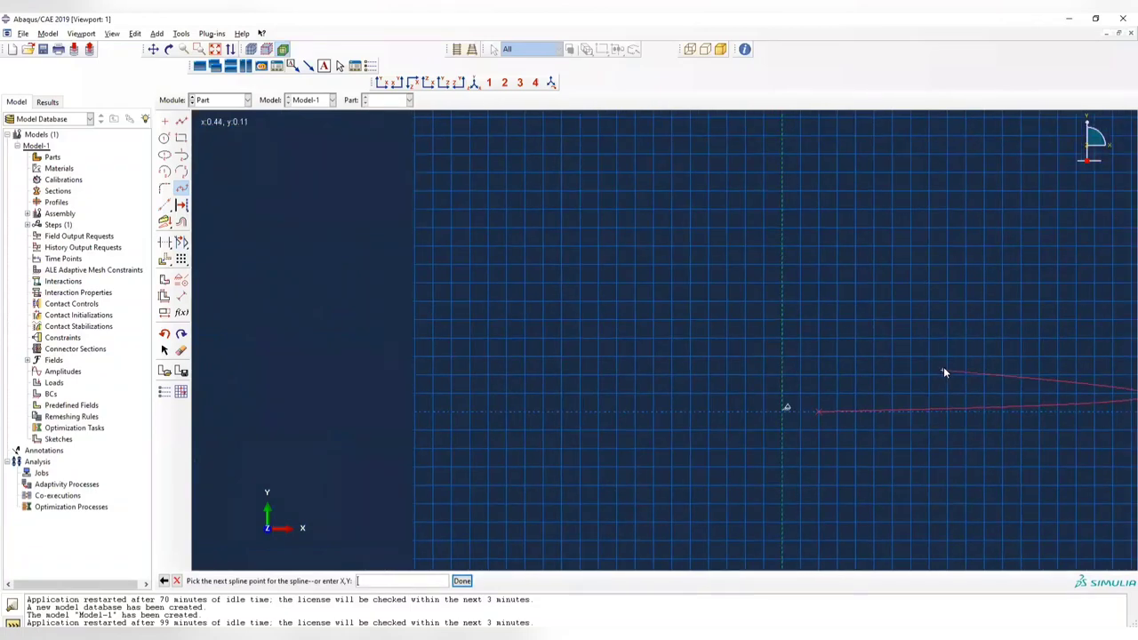
scroll(943, 364, "up", 3)
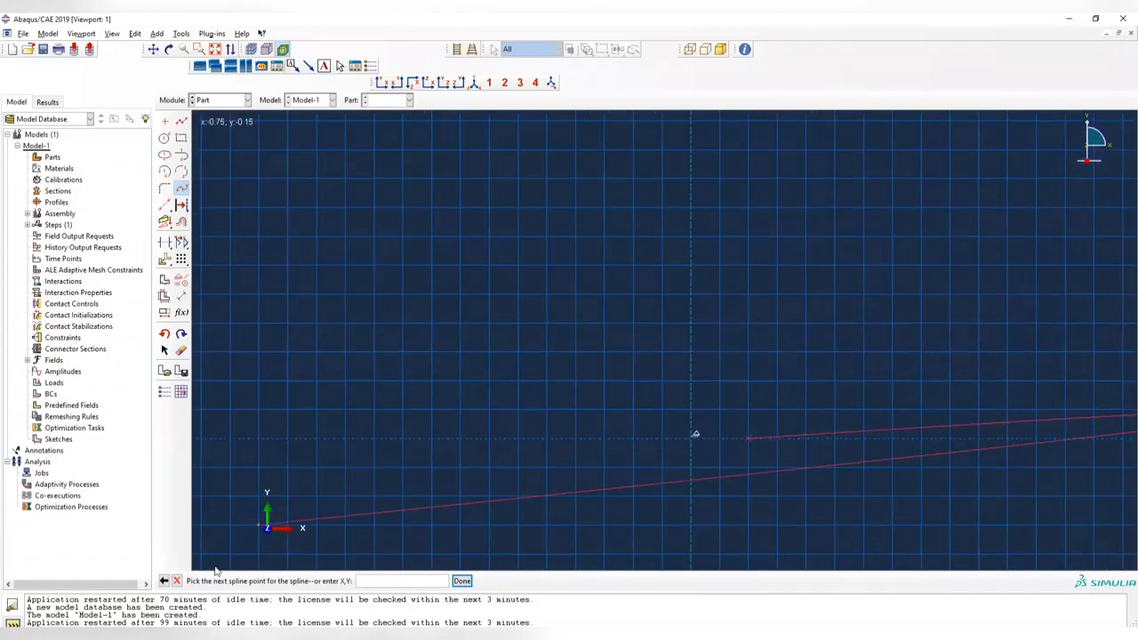
left_click(163, 580)
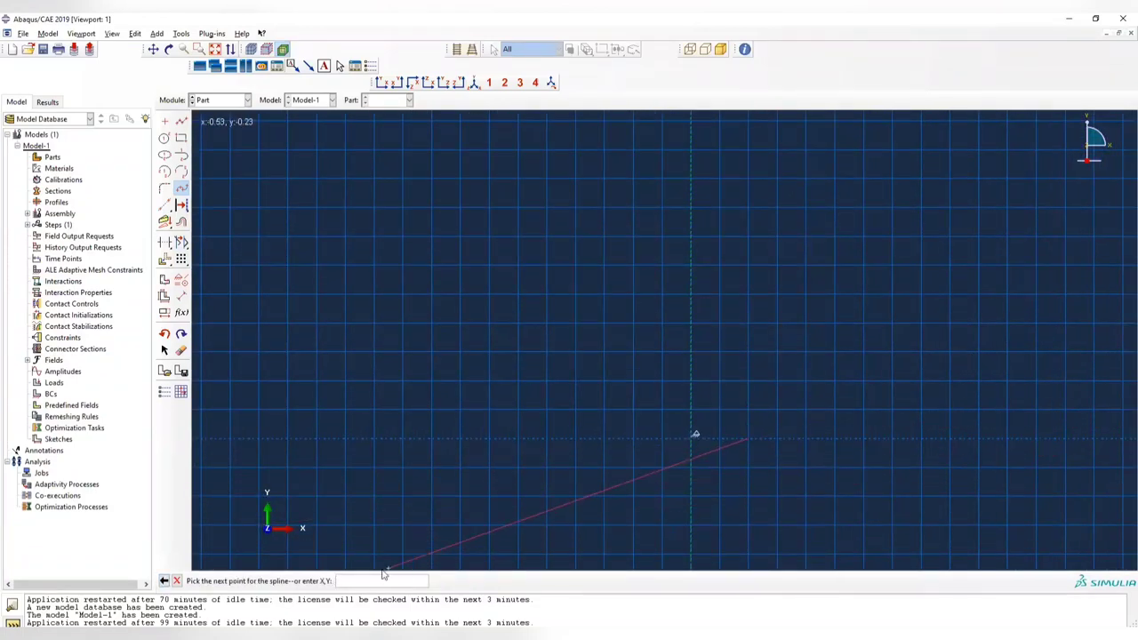
key("alt+Tab")
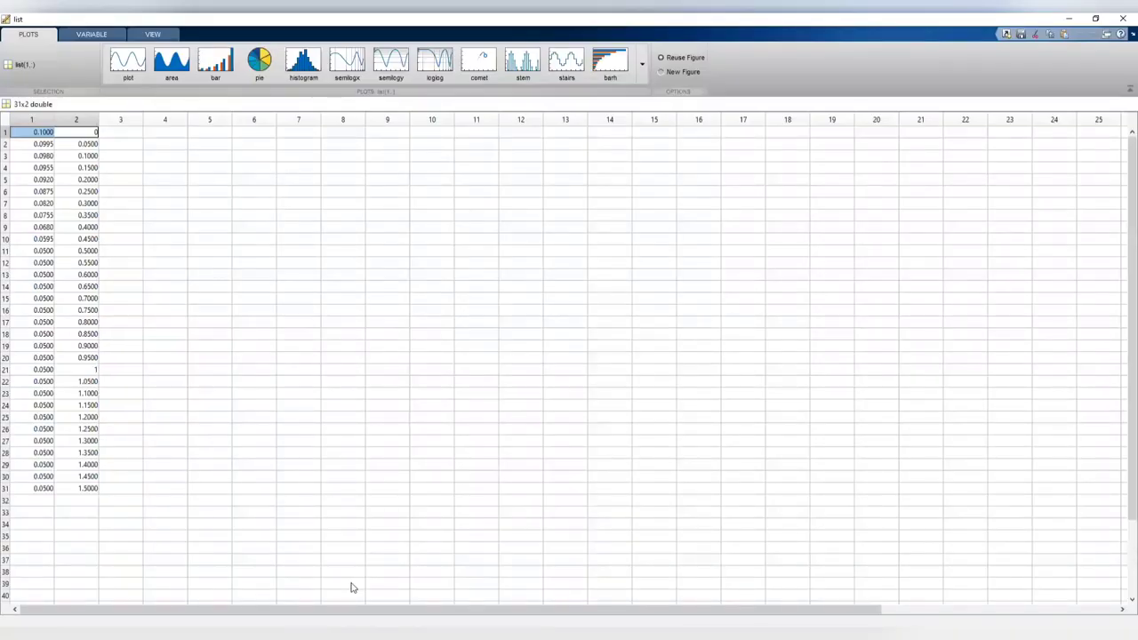
key("alt+Tab")
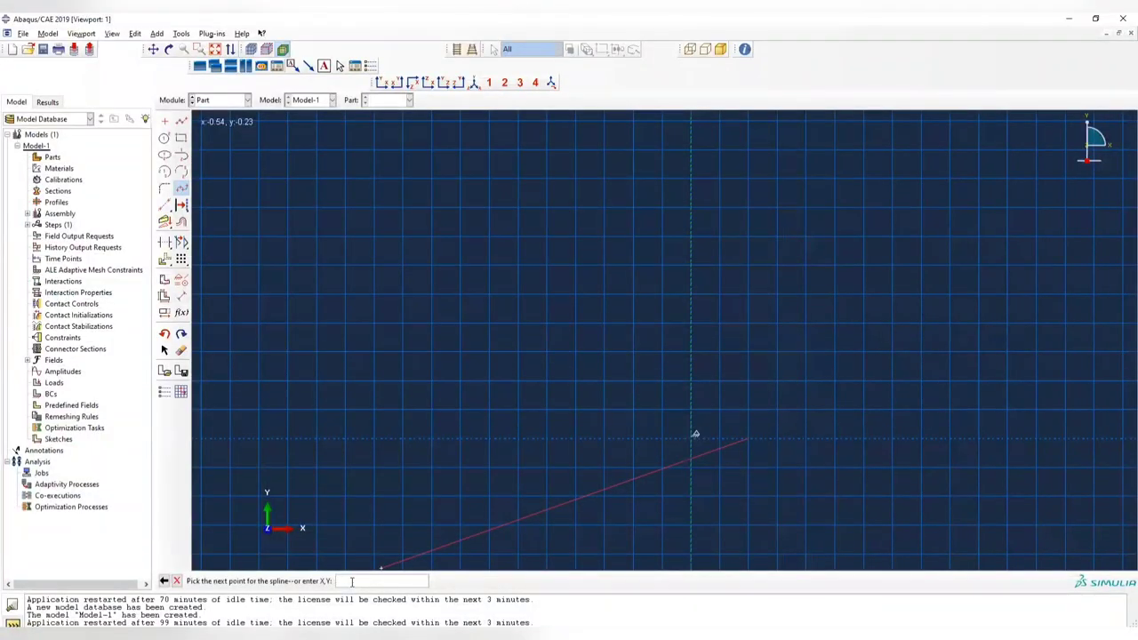
type("975,0.5")
key("Return")
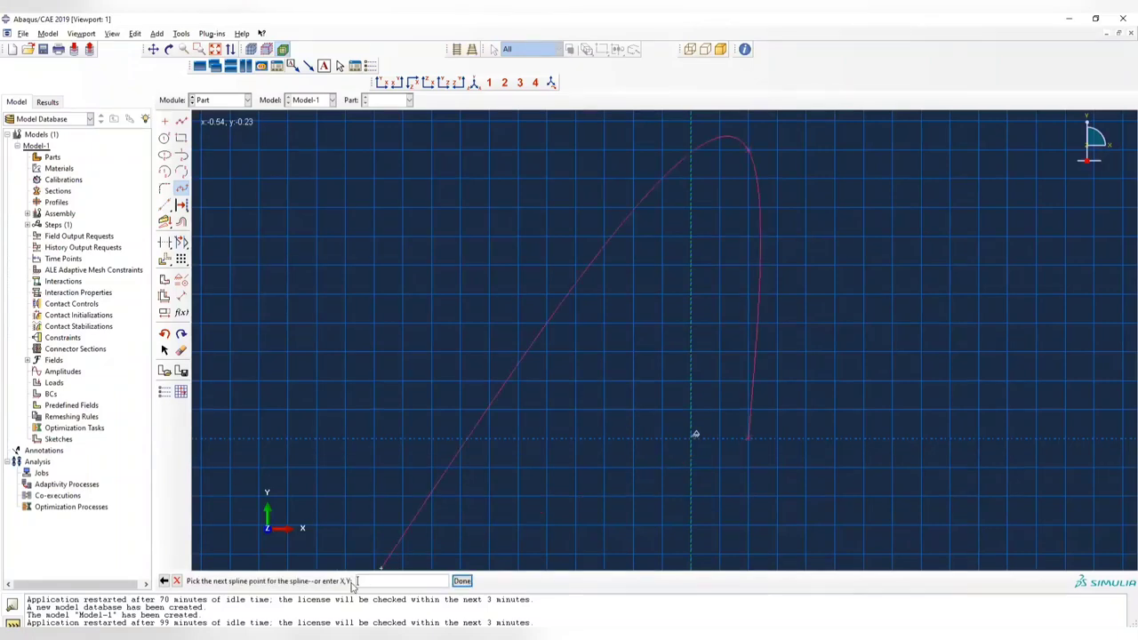
key("alt+Tab")
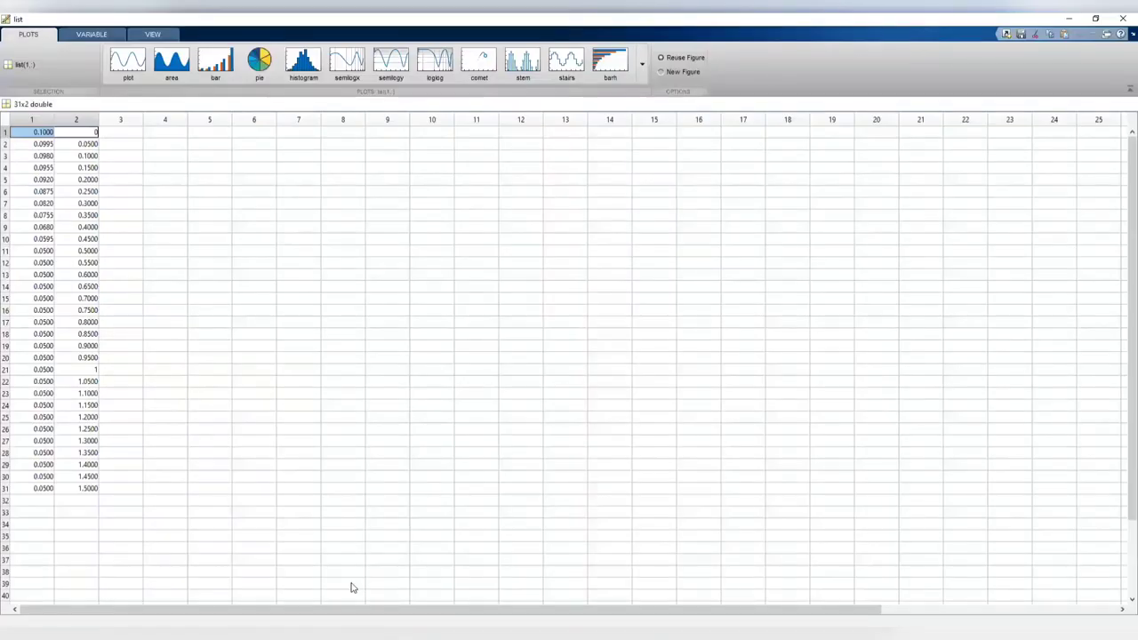
key("alt+Tab")
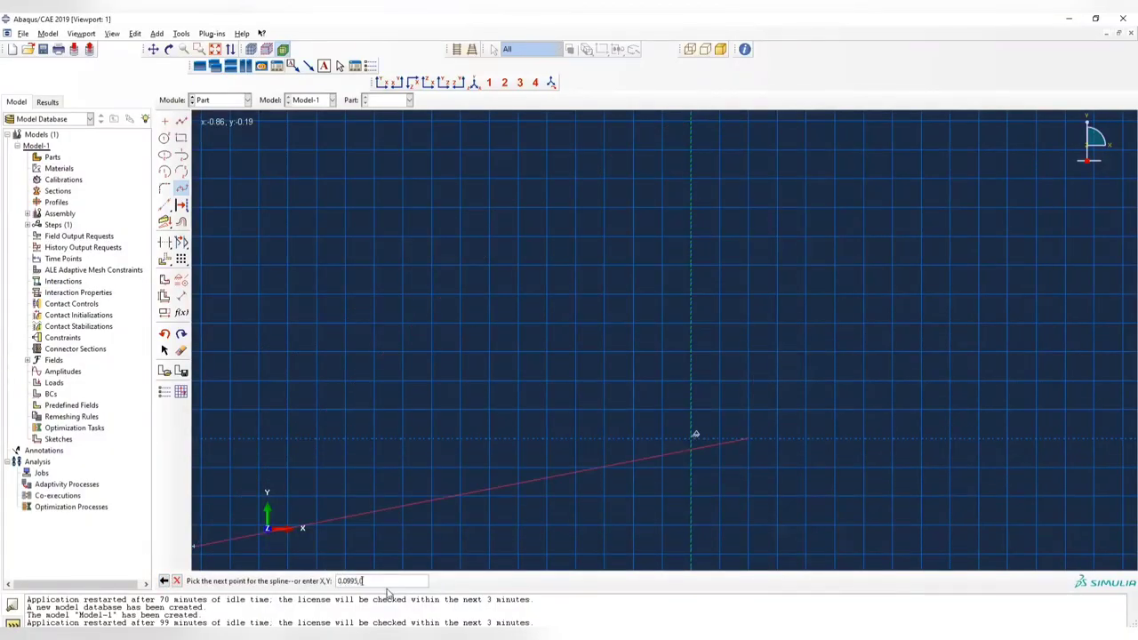
key("Return")
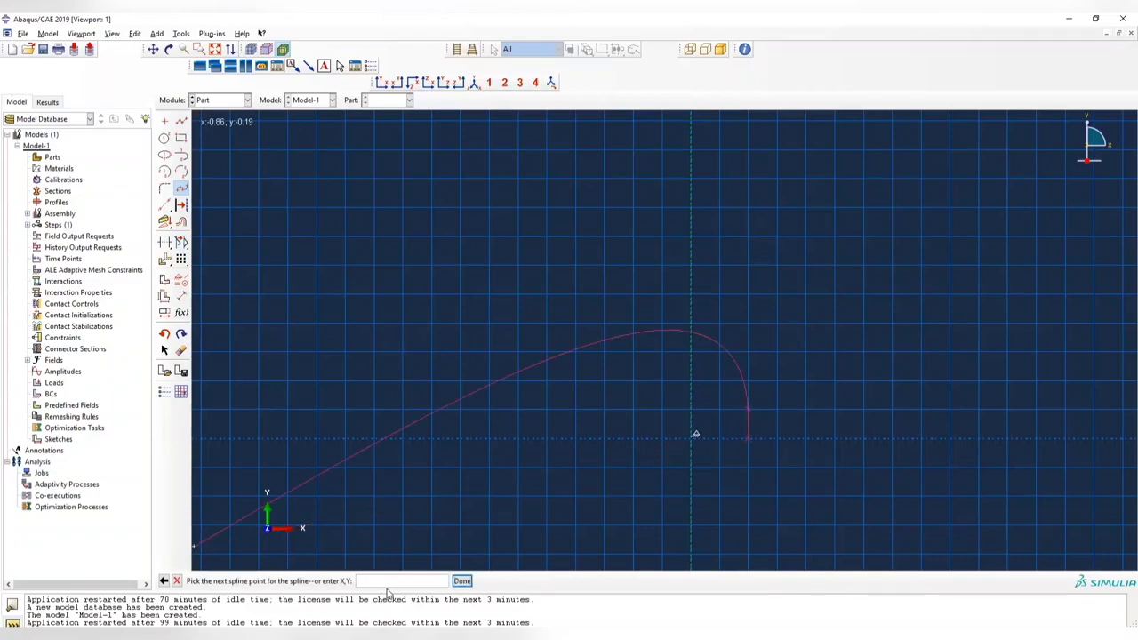
Add the spline points with radius 0.0980 and 0.0955, 0.15.
key("alt+Tab")
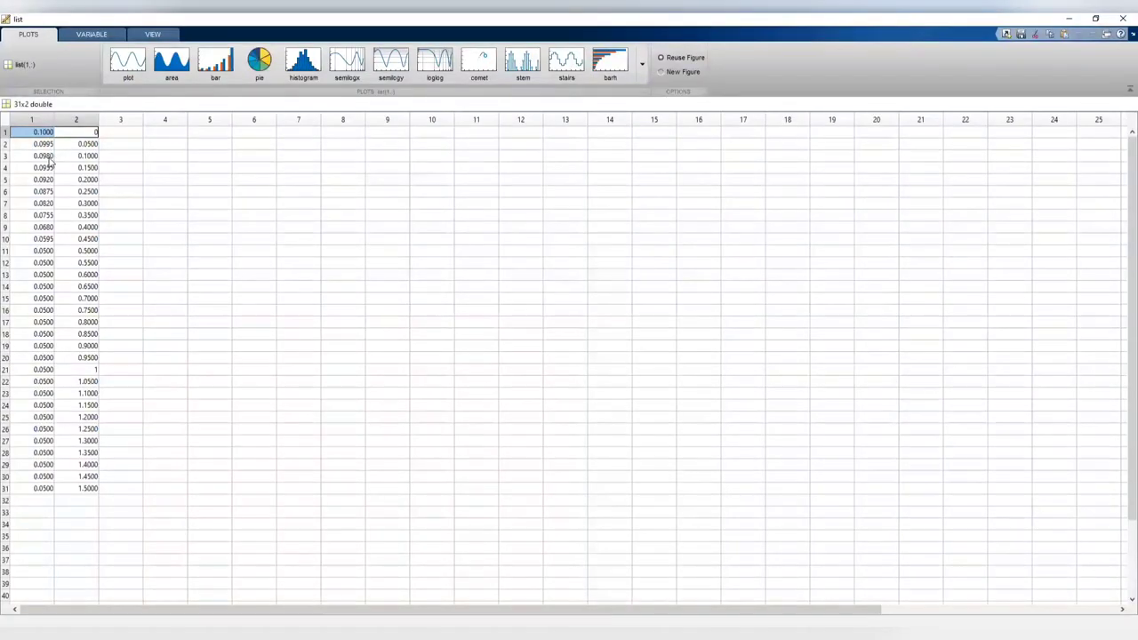
key("alt+Tab")
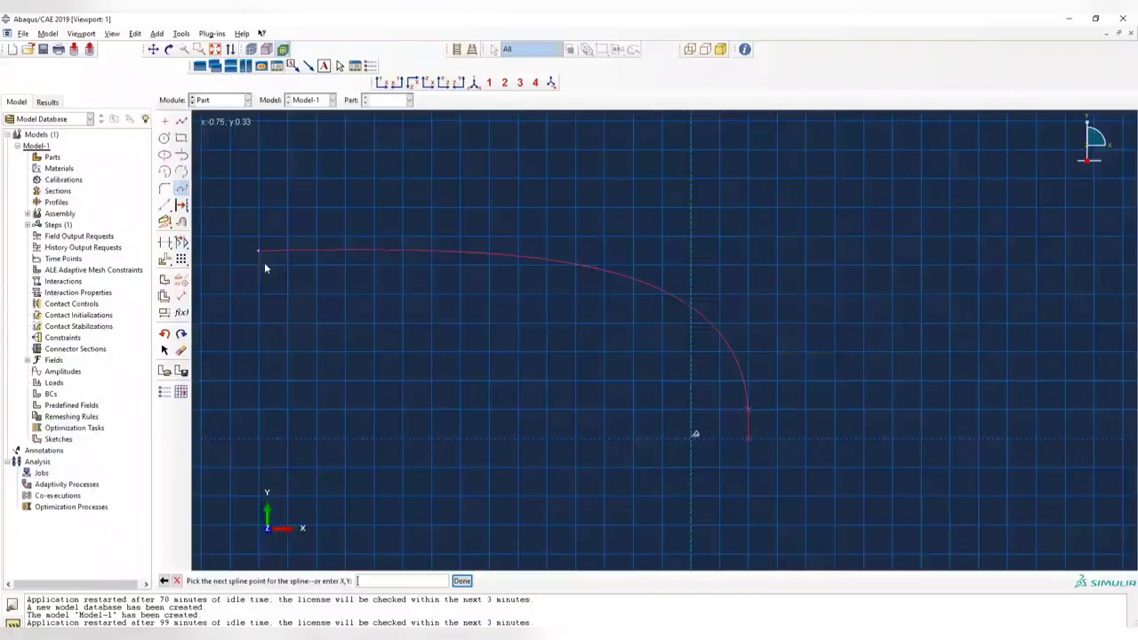
type("0.0")
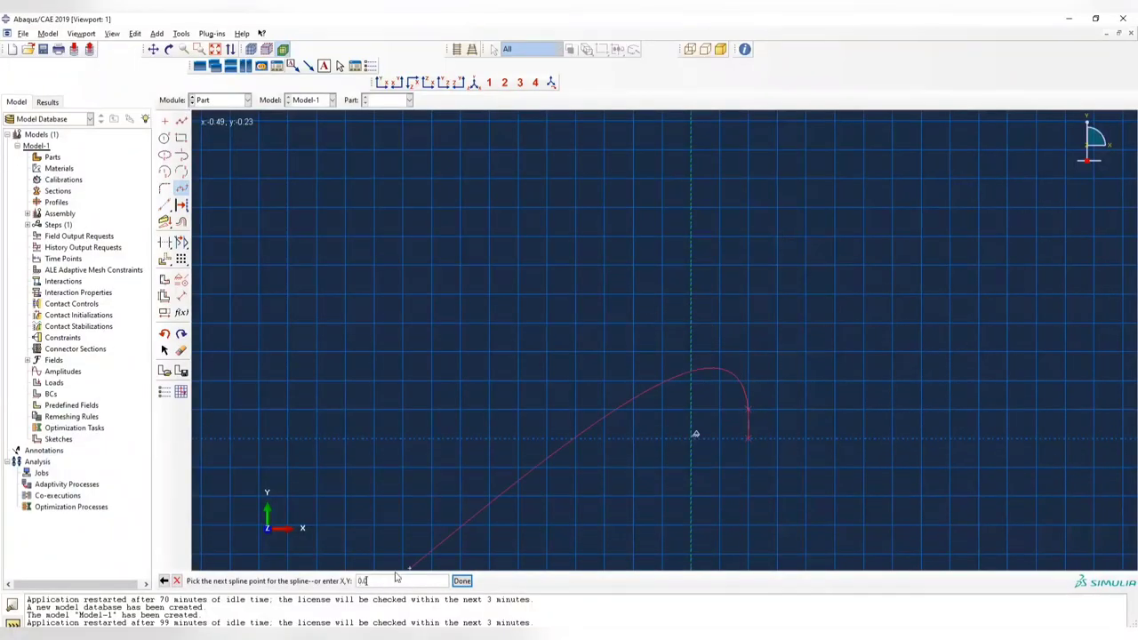
type("980,0.1")
key("Return")
key("alt+Tab")
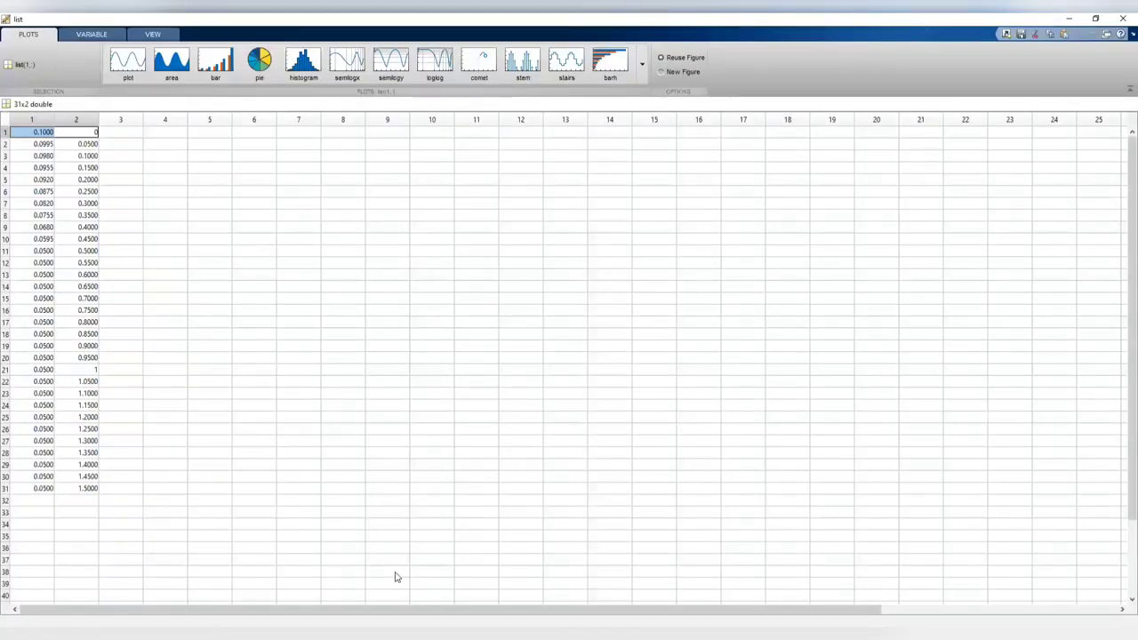
key("alt+Tab")
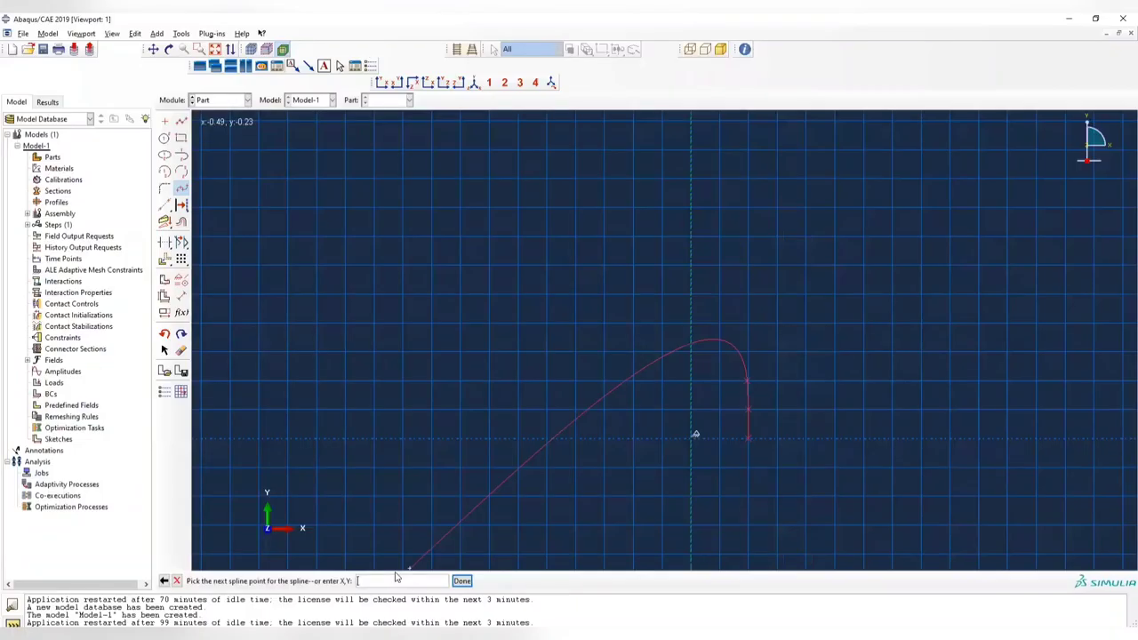
type("0.0955,0.15")
key("Return")
Add the 0.0920 and 0.0875 points, removing a mistyped 0.920 entry.
key("alt+Tab")
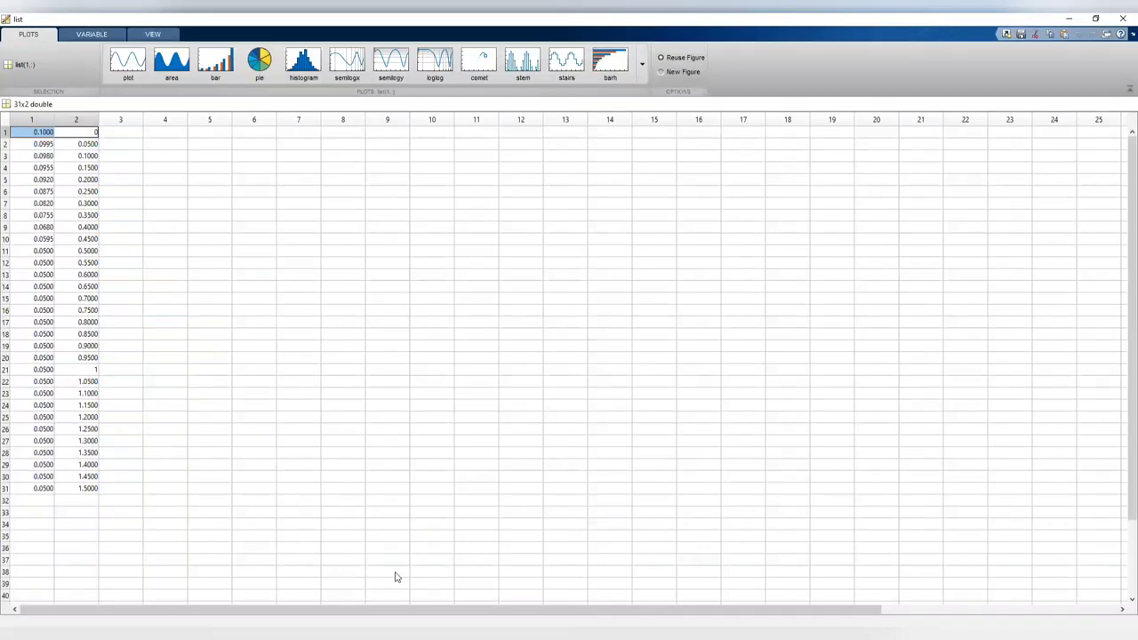
key("alt+Tab")
type("0")
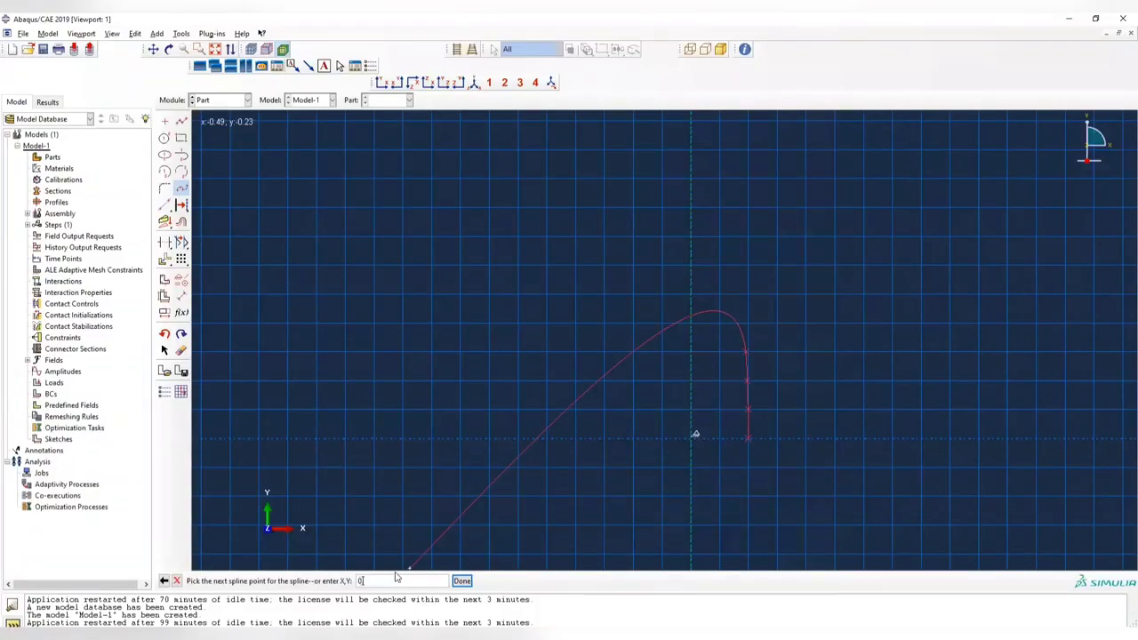
type(".920,0.2")
key("Return")
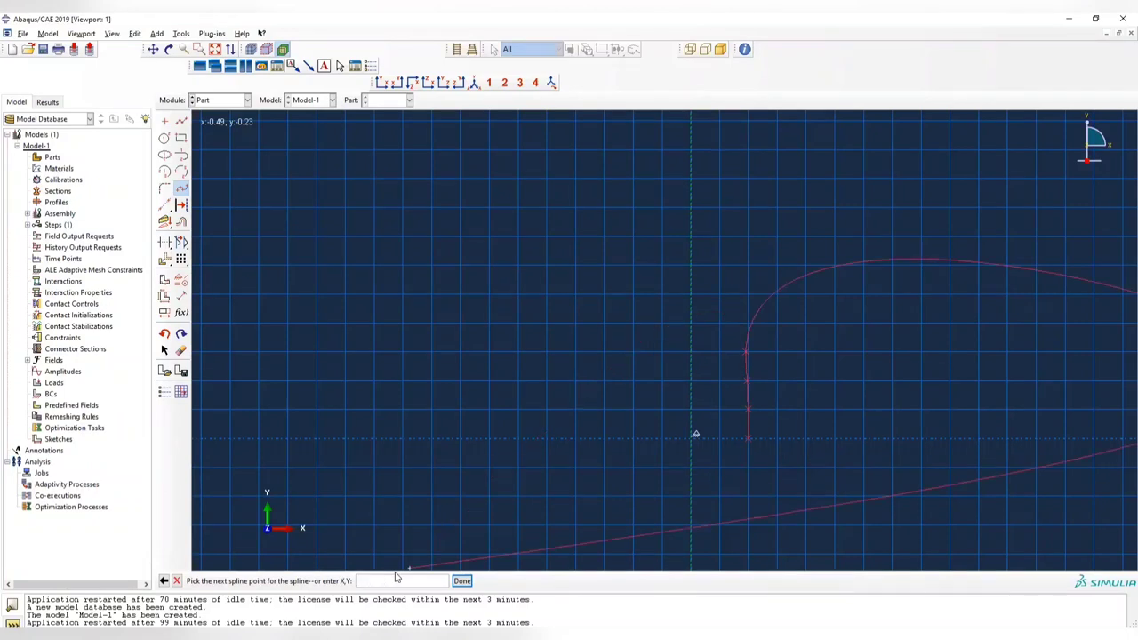
left_click(163, 580)
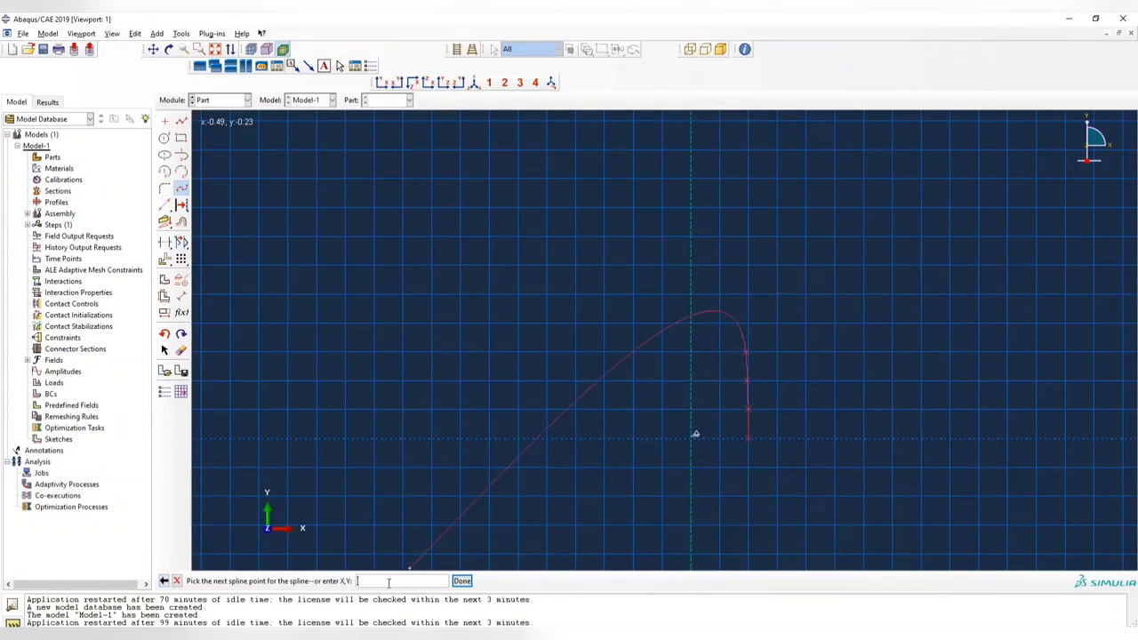
type("0.0920,0.2")
key("Return")
key("alt+Tab")
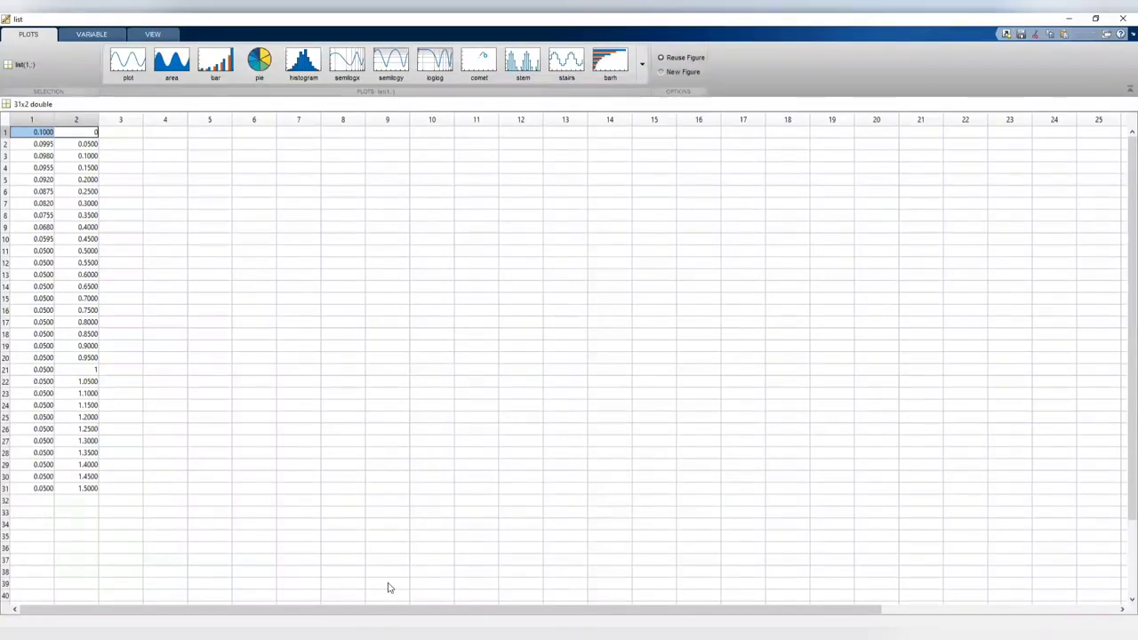
key("alt+Tab")
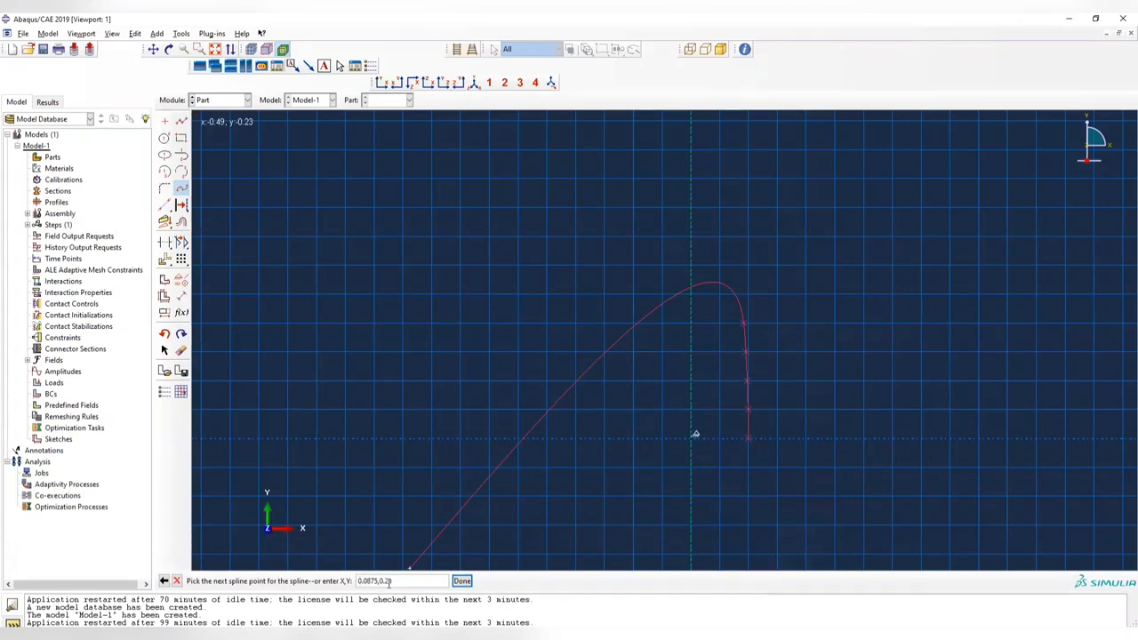
key("Return")
Add the 0.0820 point and the next tabulated point to the spline.
key("alt+Tab")
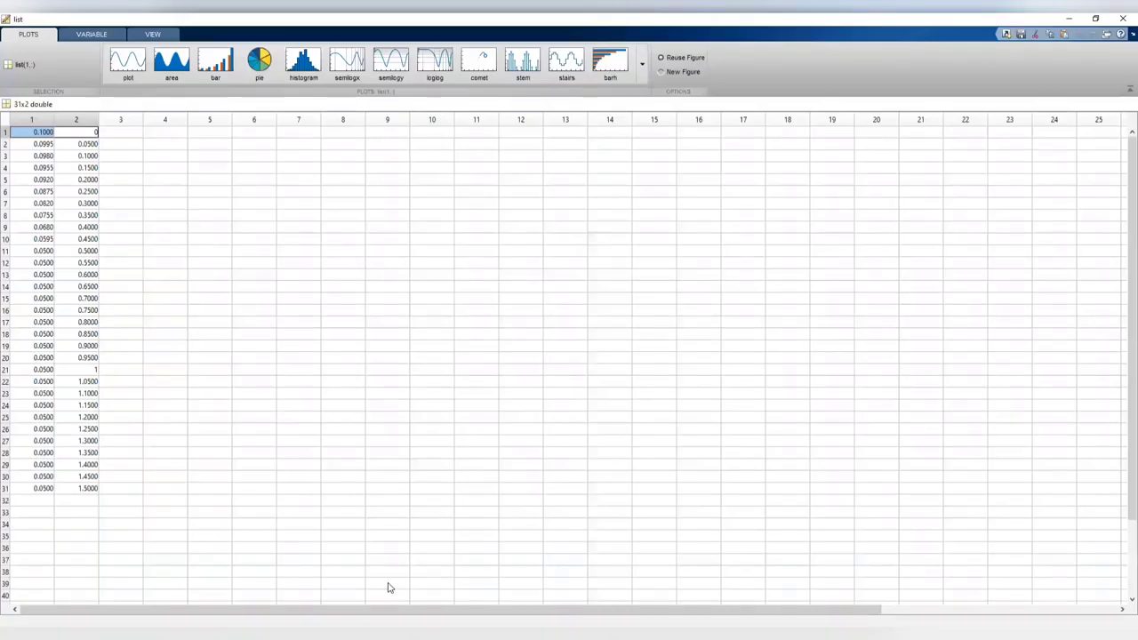
key("alt+Tab")
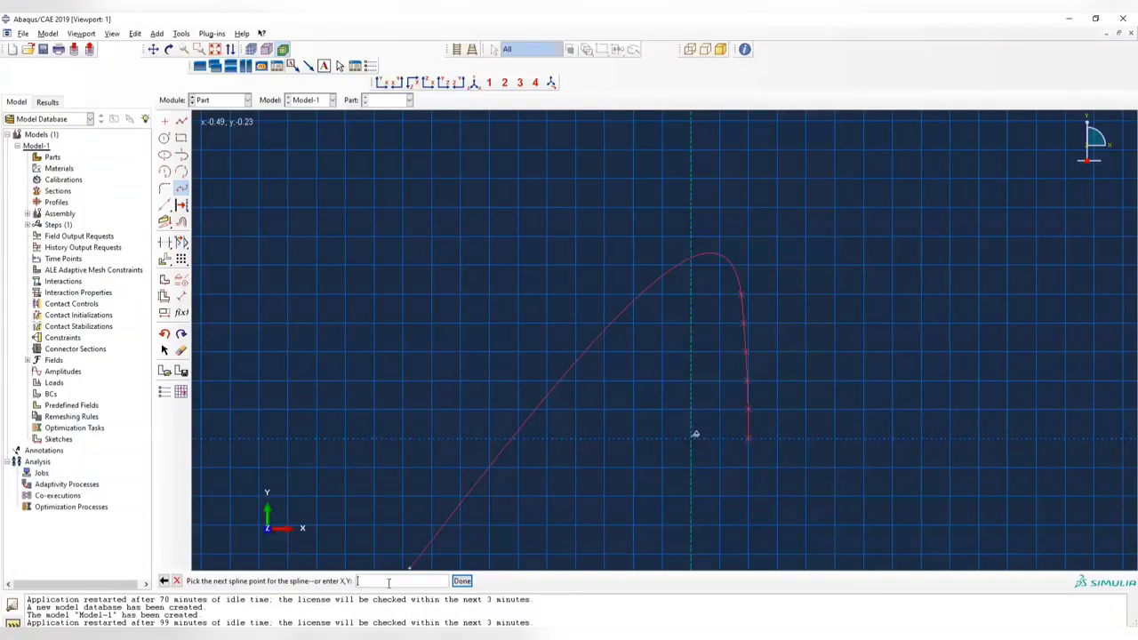
type("0.0820,0.3")
key("Return")
key("alt+Tab")
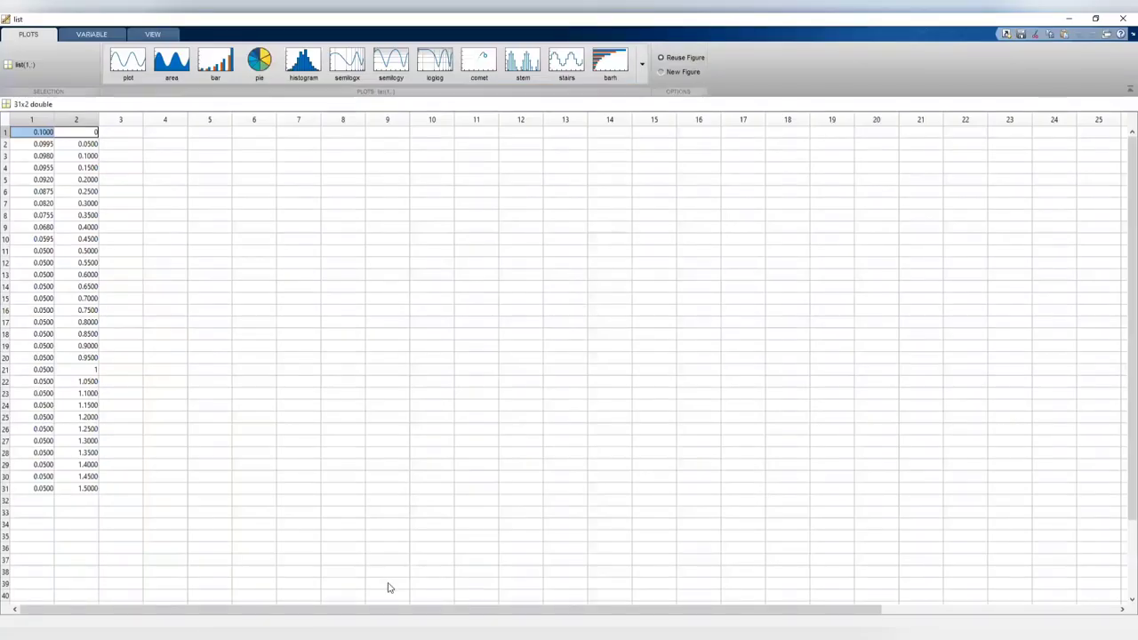
key("alt+Tab")
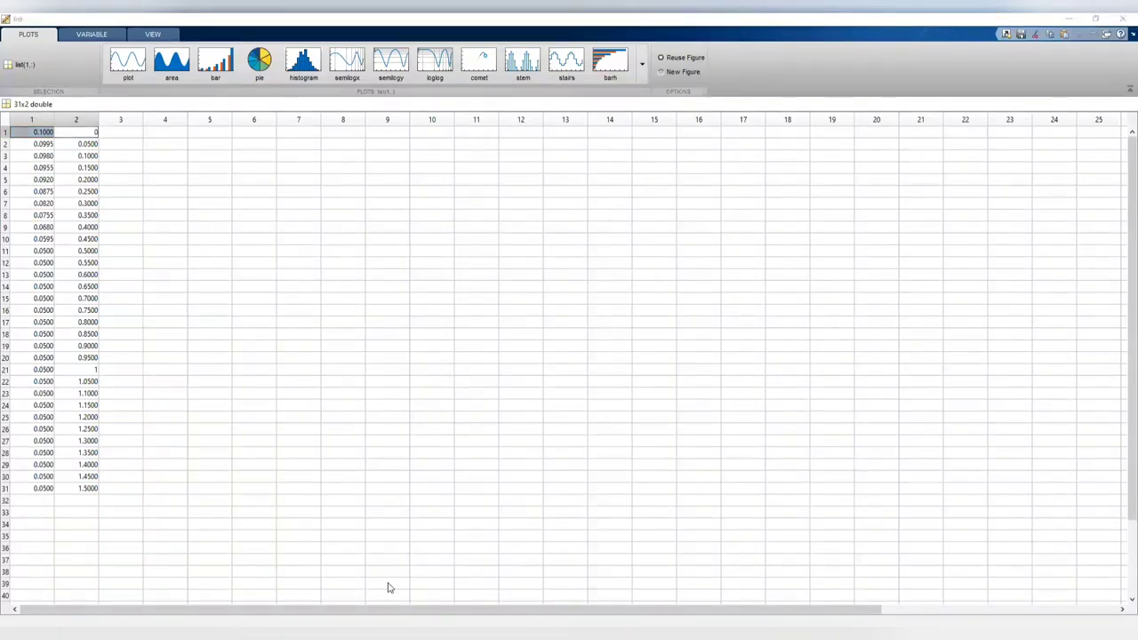
type("0.0775,0.3")
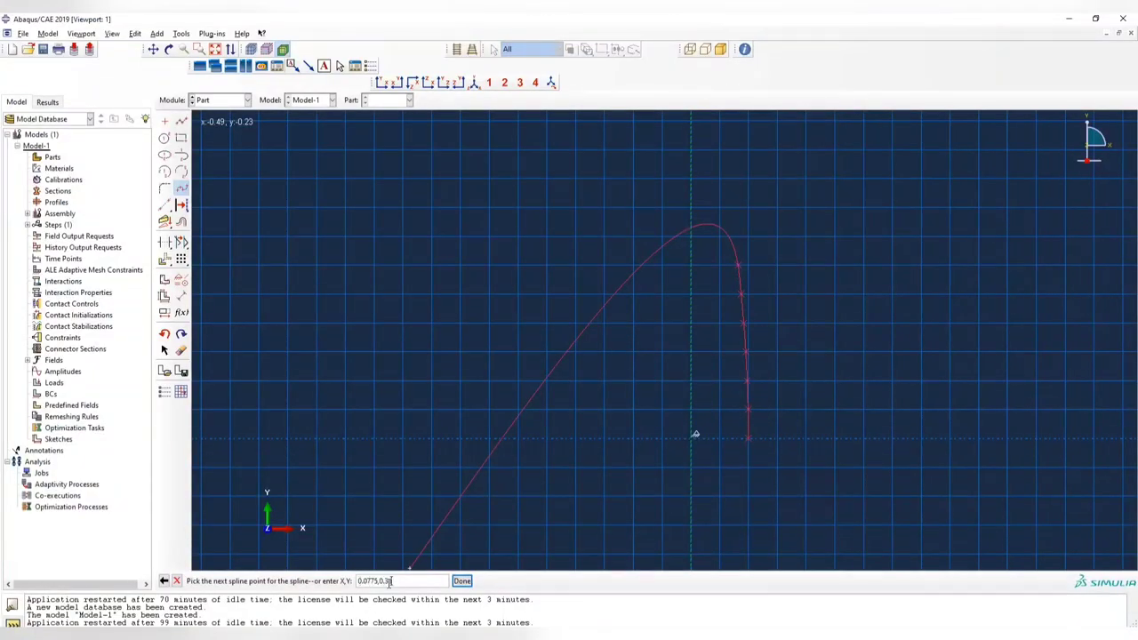
key("Return")
Enter the remaining tabulated coordinates up to 0.0595, 0.45.
key("alt+Tab")
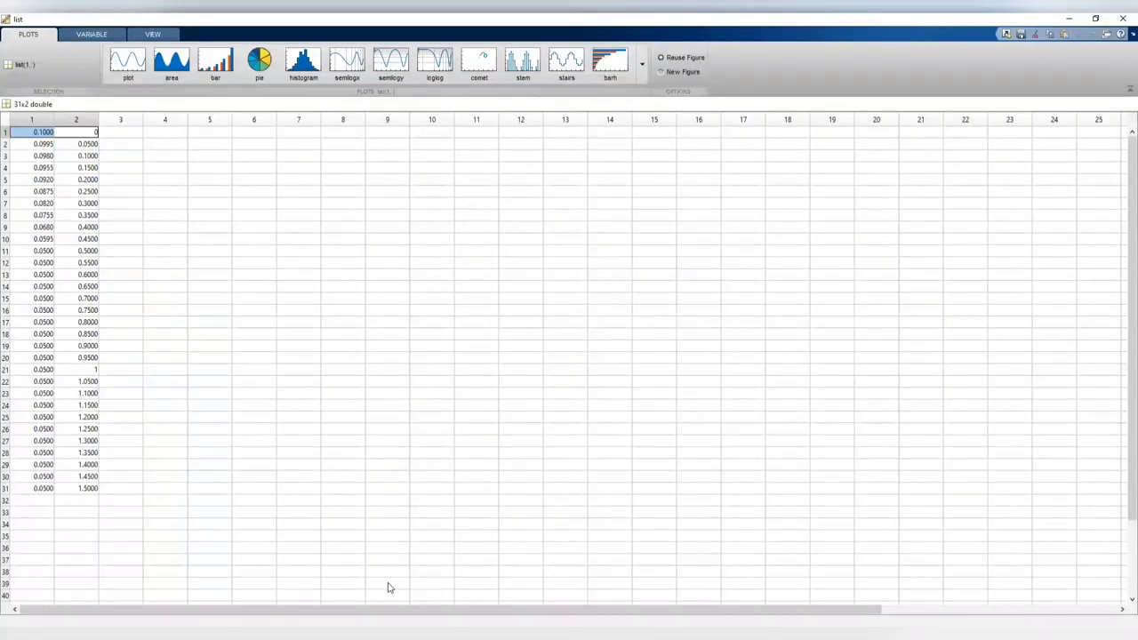
key("alt+Tab")
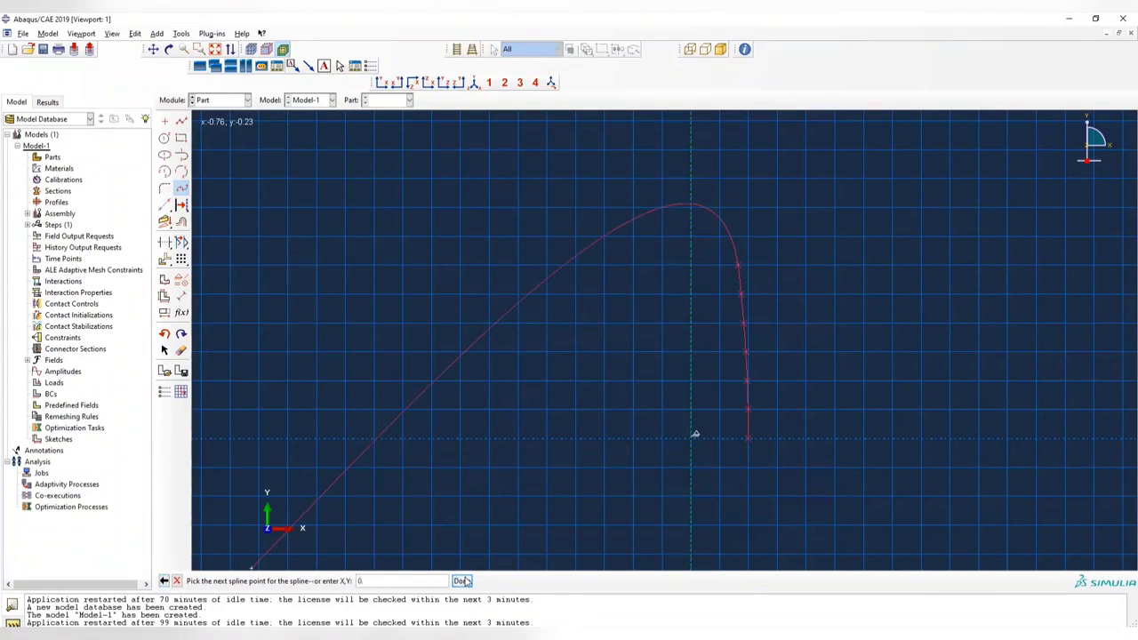
type("0755,")
key("alt+Tab")
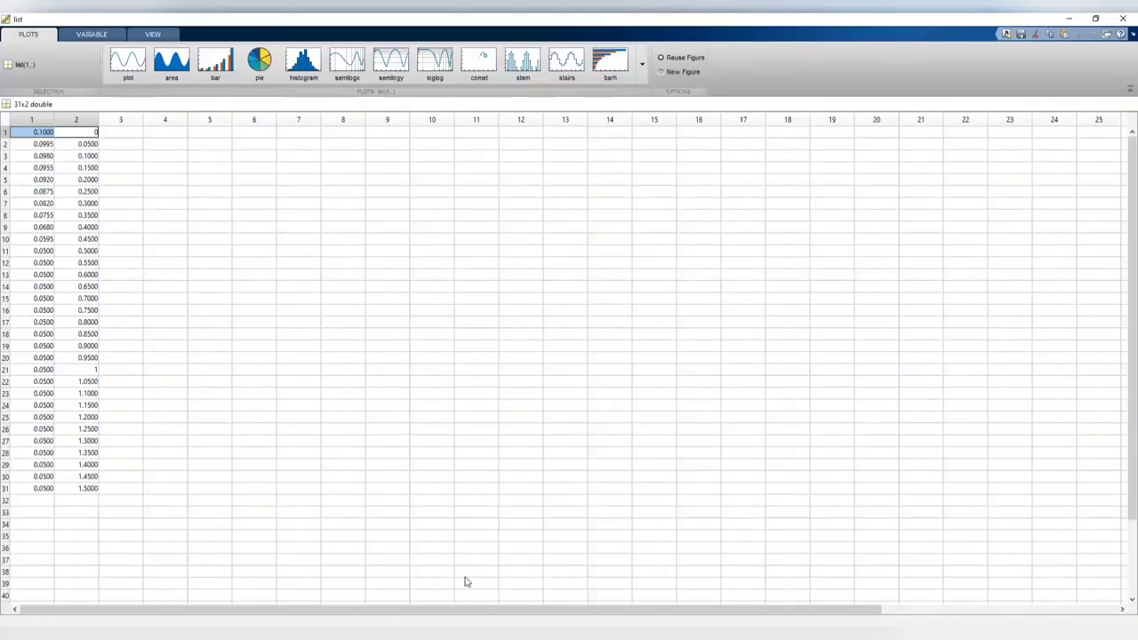
key("alt+Tab")
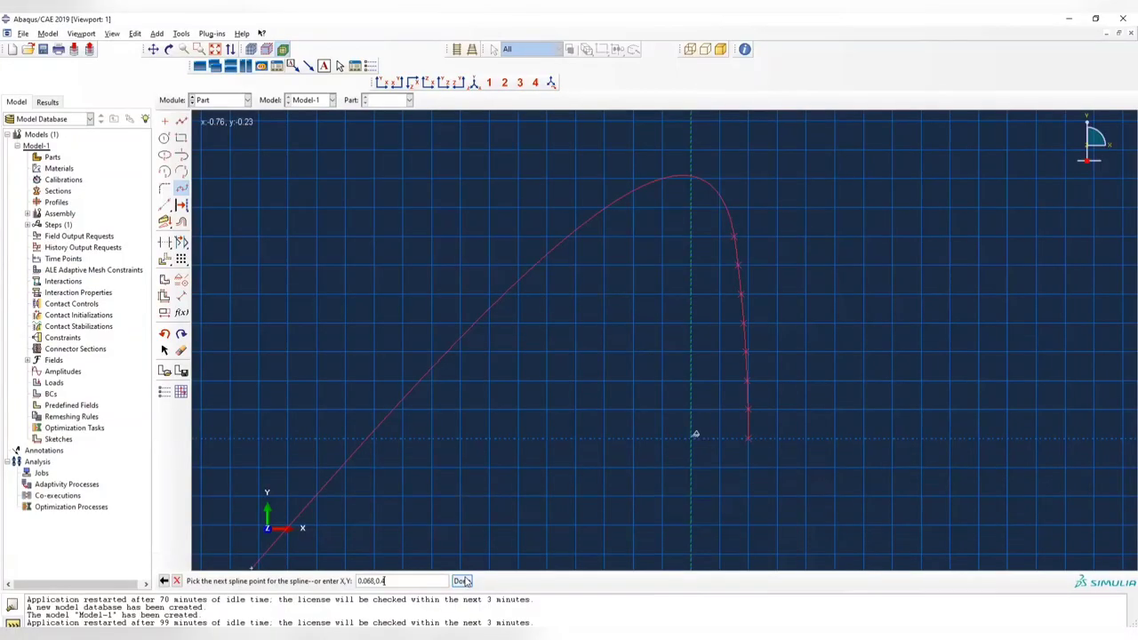
key("alt+Tab")
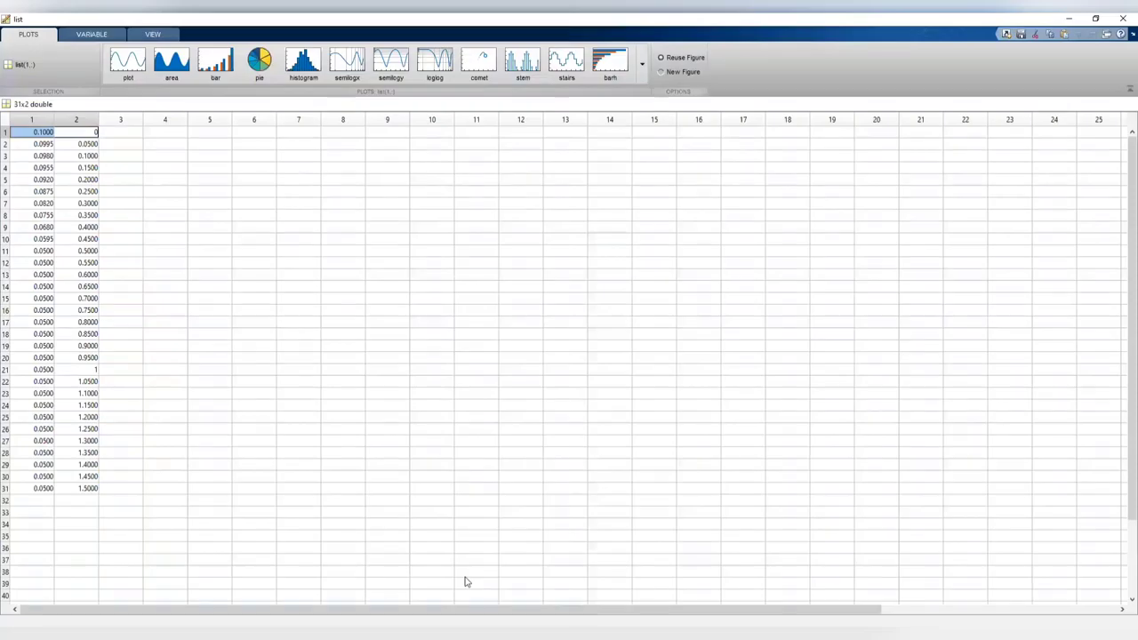
key("alt+Tab")
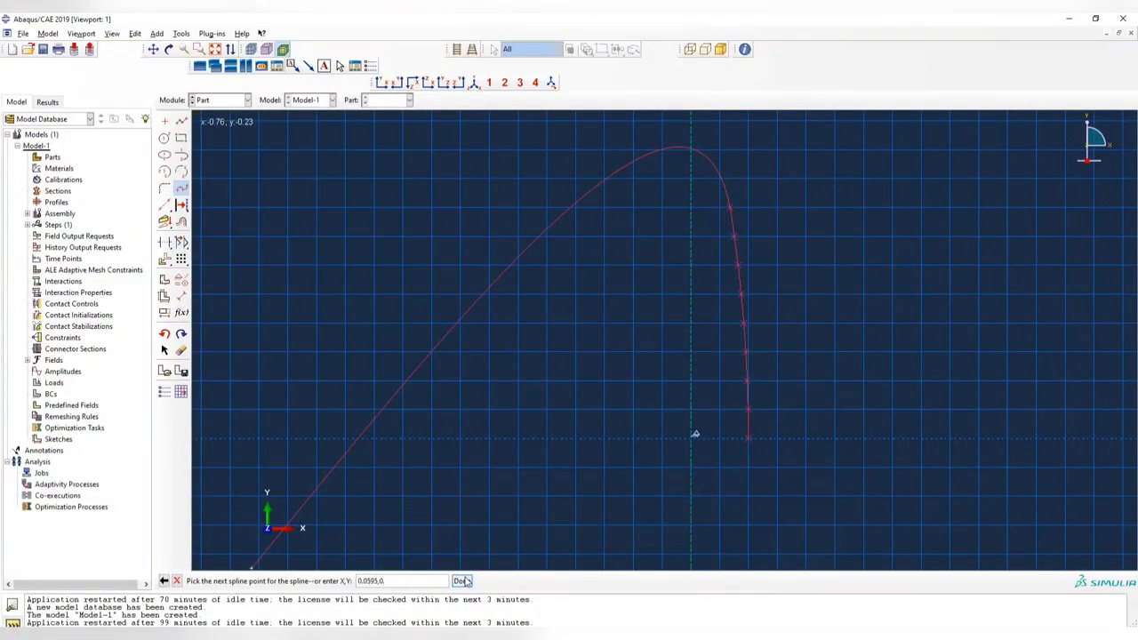
key("Return")
key("alt+Tab")
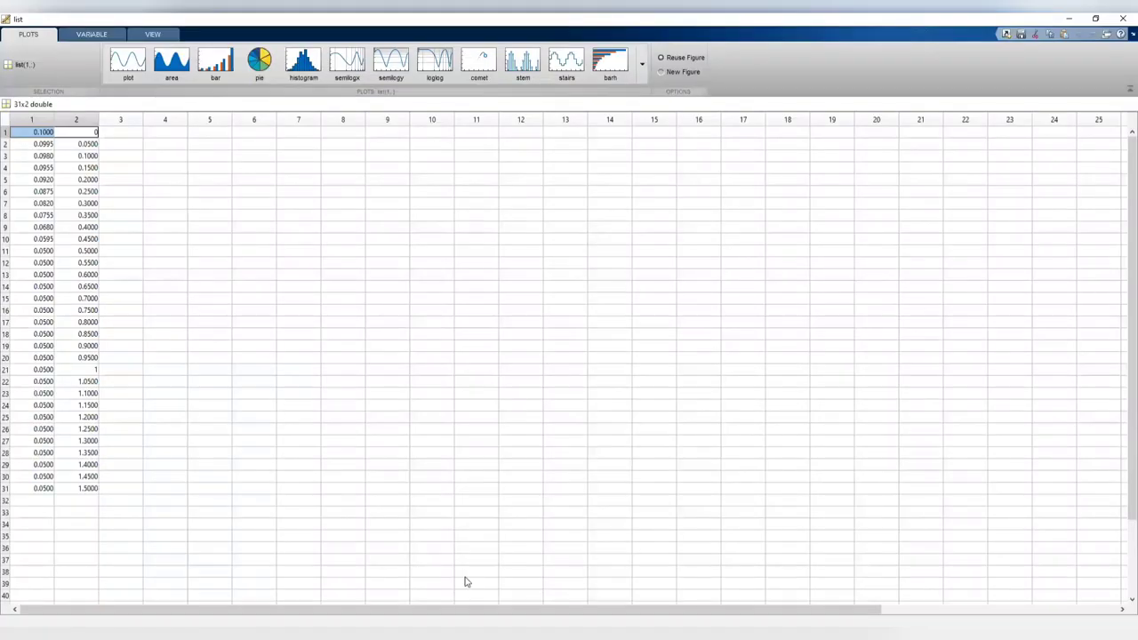
key("alt+Tab")
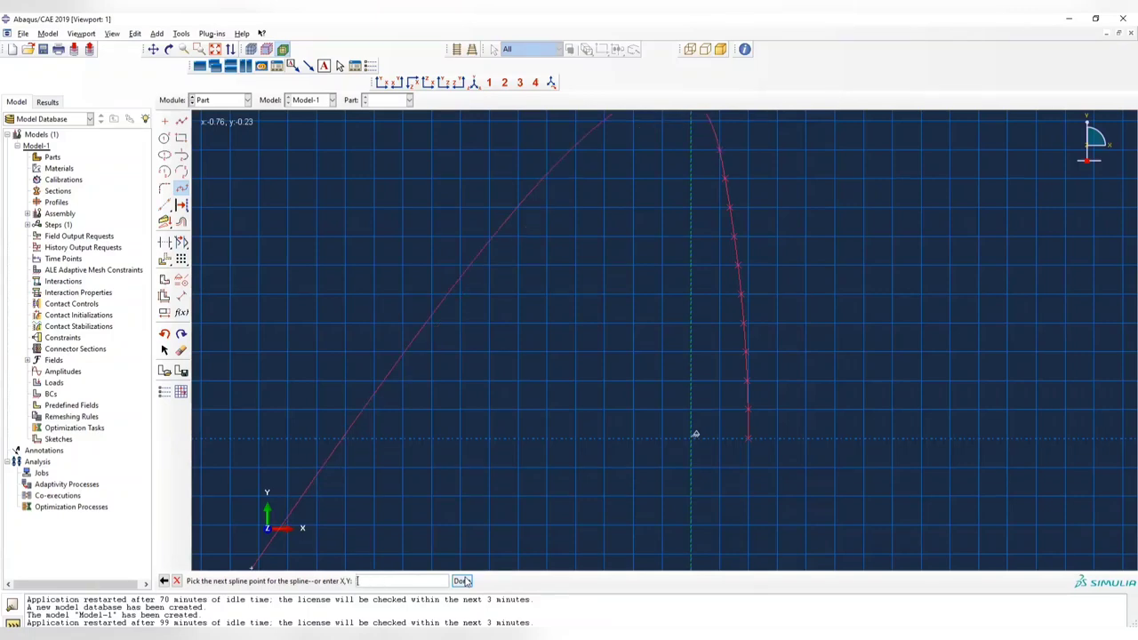
scroll(736, 388, "down", 2)
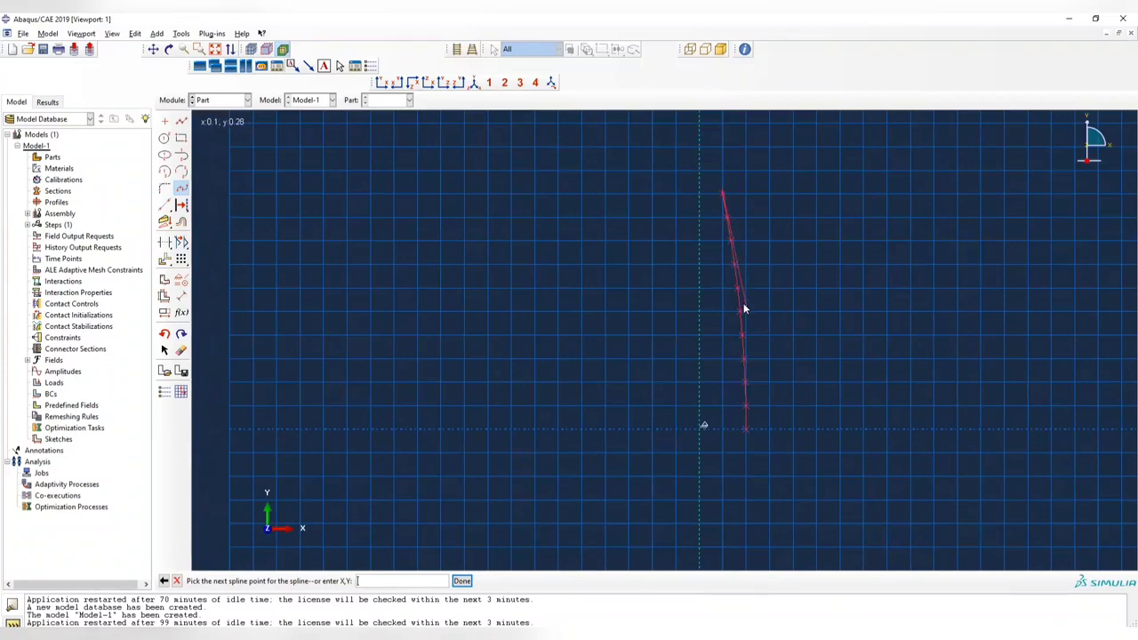
Finish the spline so it runs from 0.1, 0 to 0.05, 0.5.
left_click(417, 546)
left_click(461, 581)
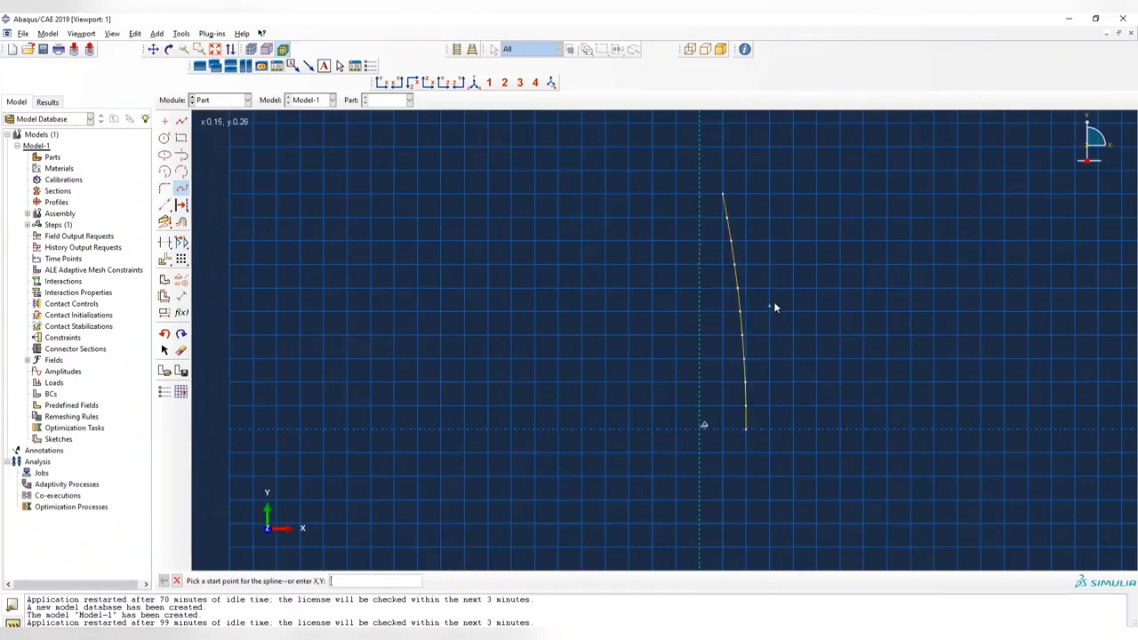
scroll(773, 302, "down", 1)
scroll(767, 317, "up", 1)
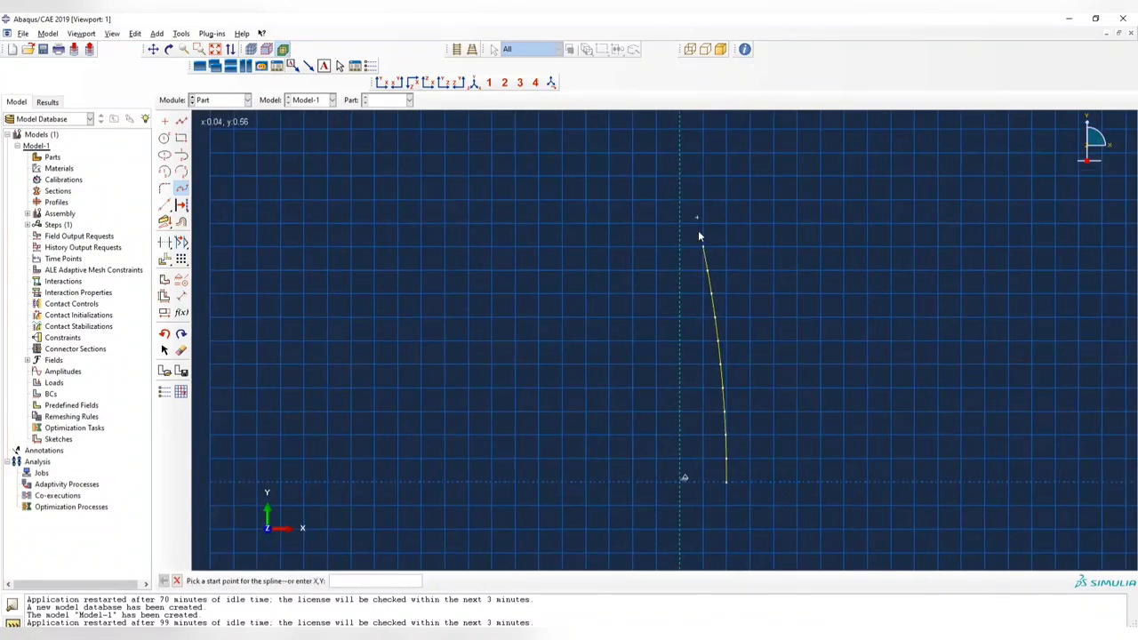
Recheck the data table and problem slide, then choose Create Lines: Connected.
key("alt+Tab")
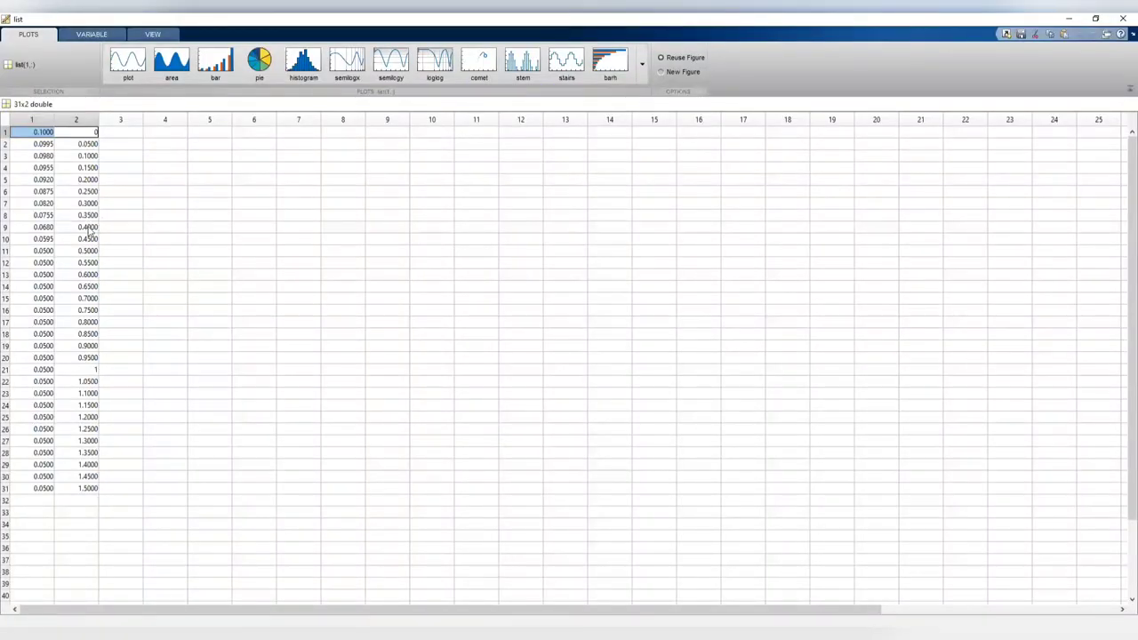
key("alt+Tab")
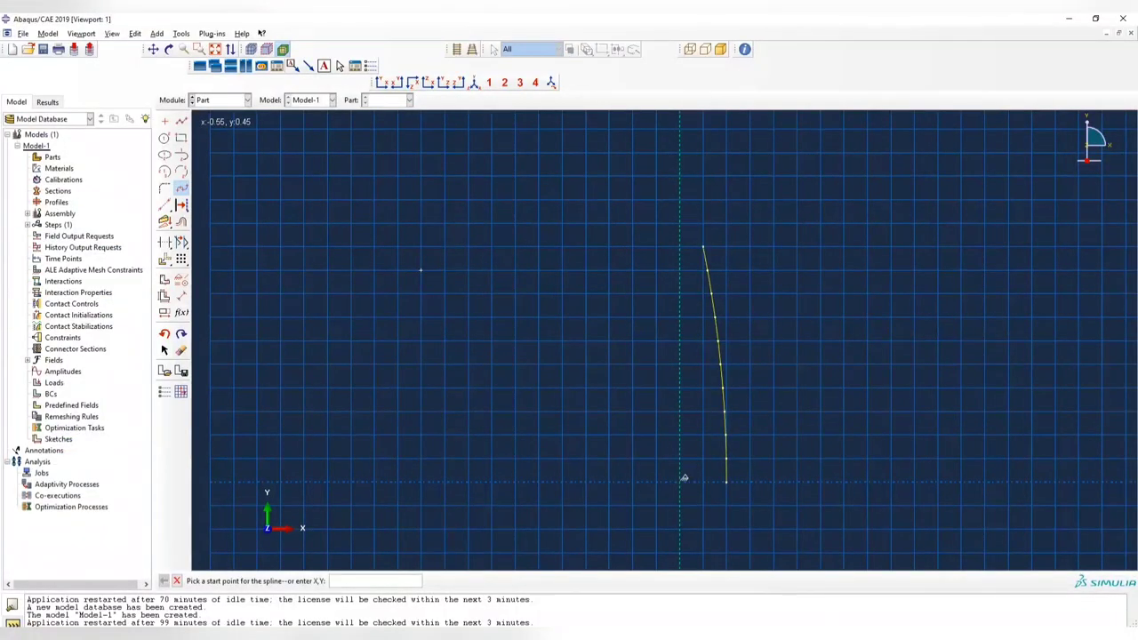
key("alt+Tab")
left_click(182, 121)
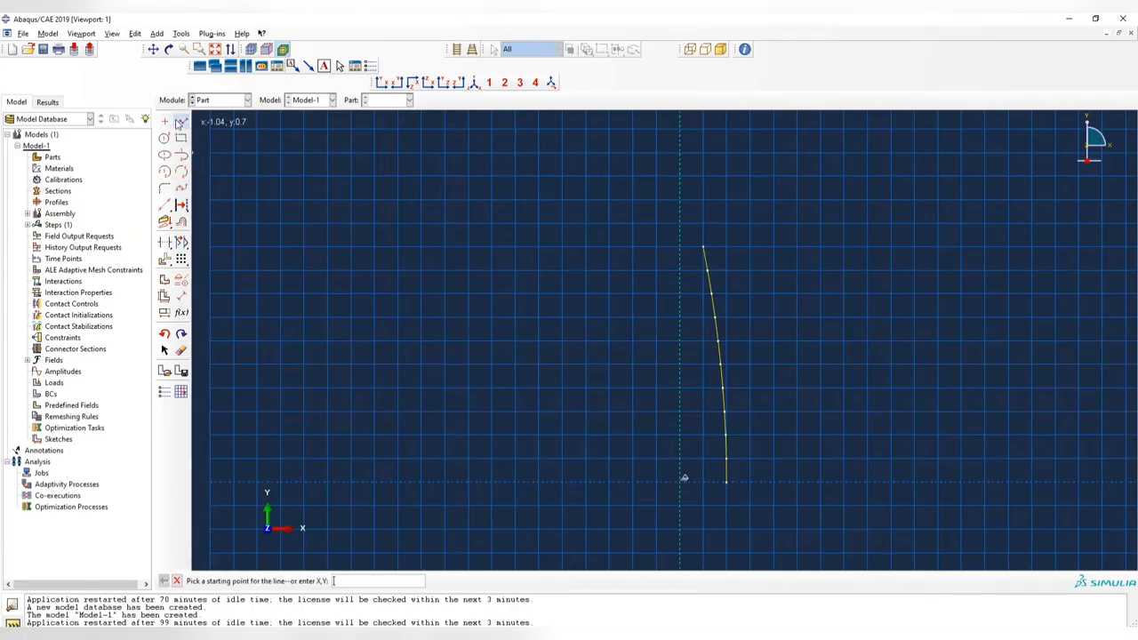
Draw a vertical line from the spline top at 0.05, 0.5 up to 0.05, 1.5.
left_click(702, 248)
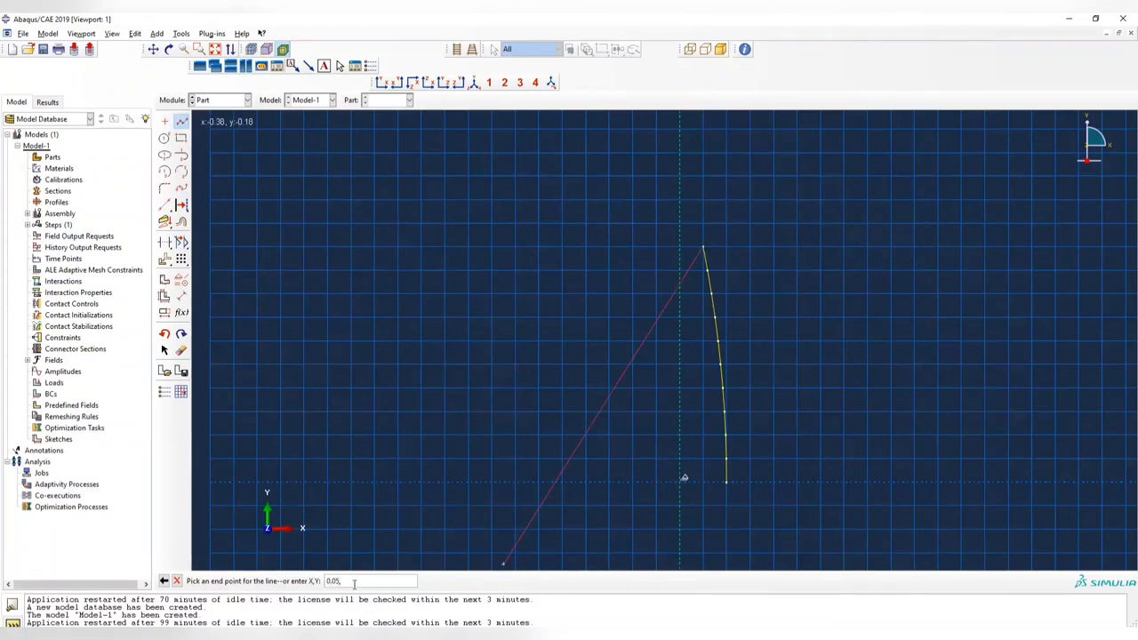
key("Return")
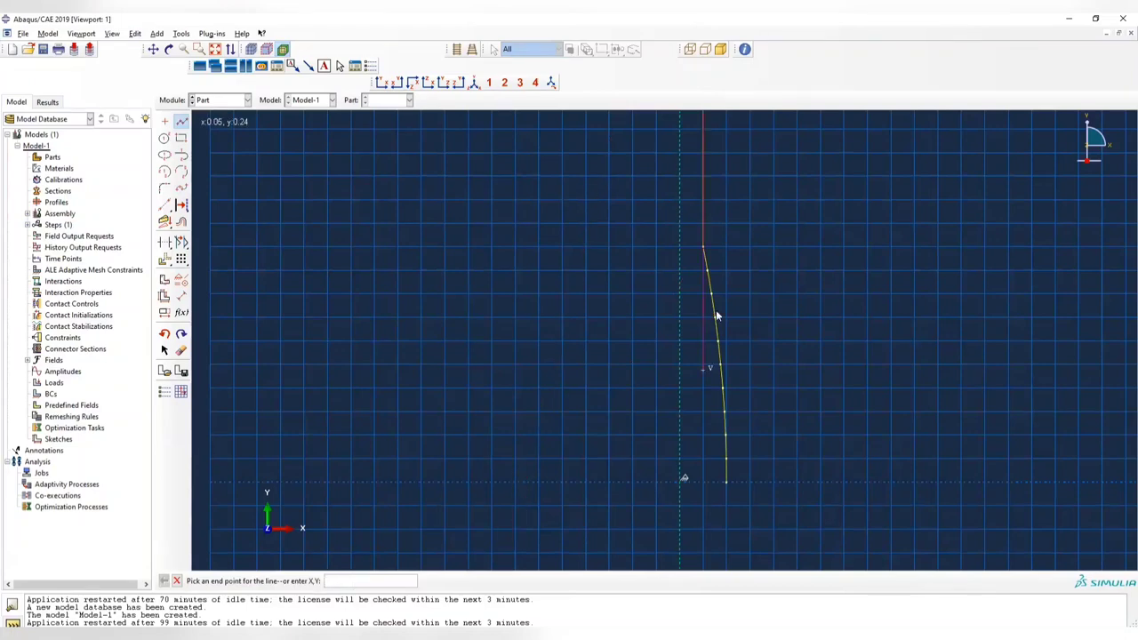
scroll(708, 244, "down", 2)
scroll(818, 178, "down", 1)
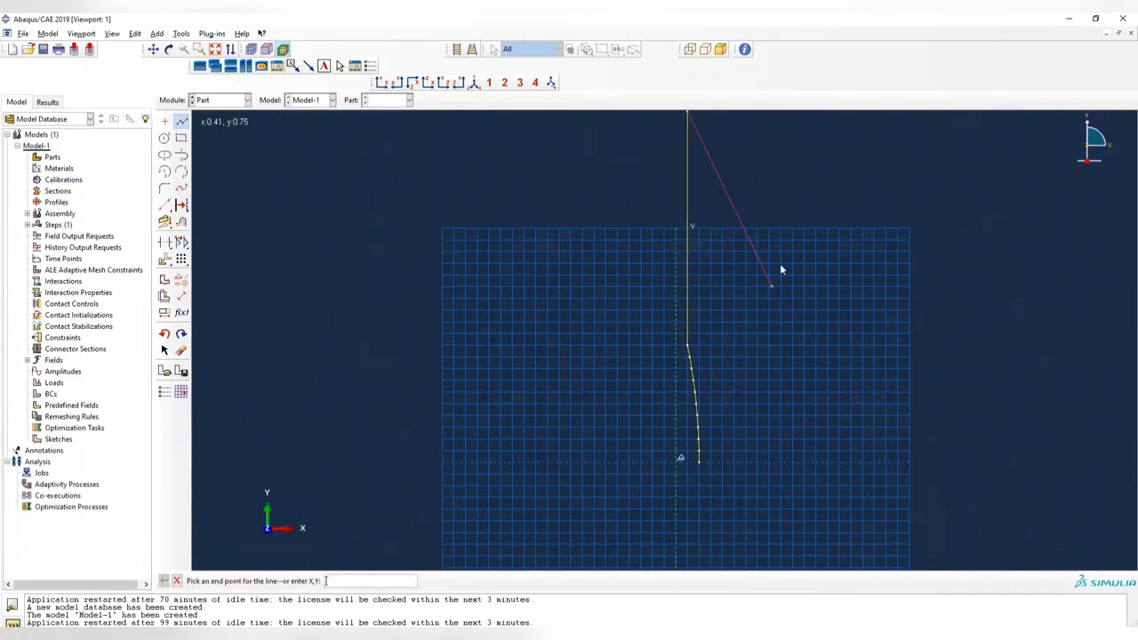
scroll(796, 227, "down", 1)
scroll(791, 231, "down", 1)
scroll(297, 516, "down", 1)
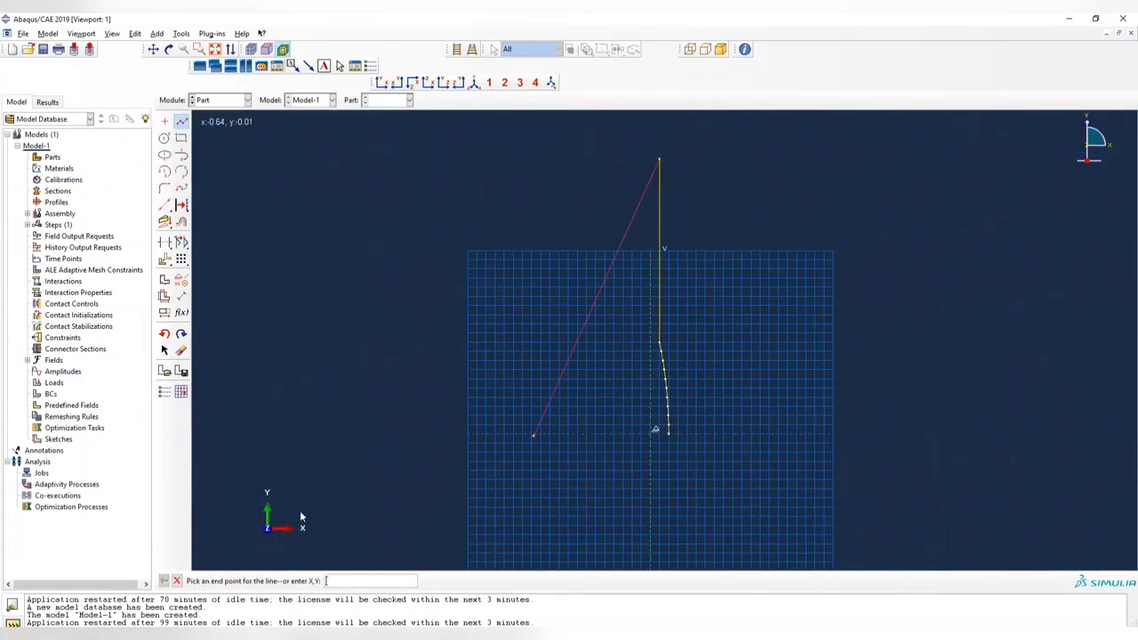
left_click(178, 580)
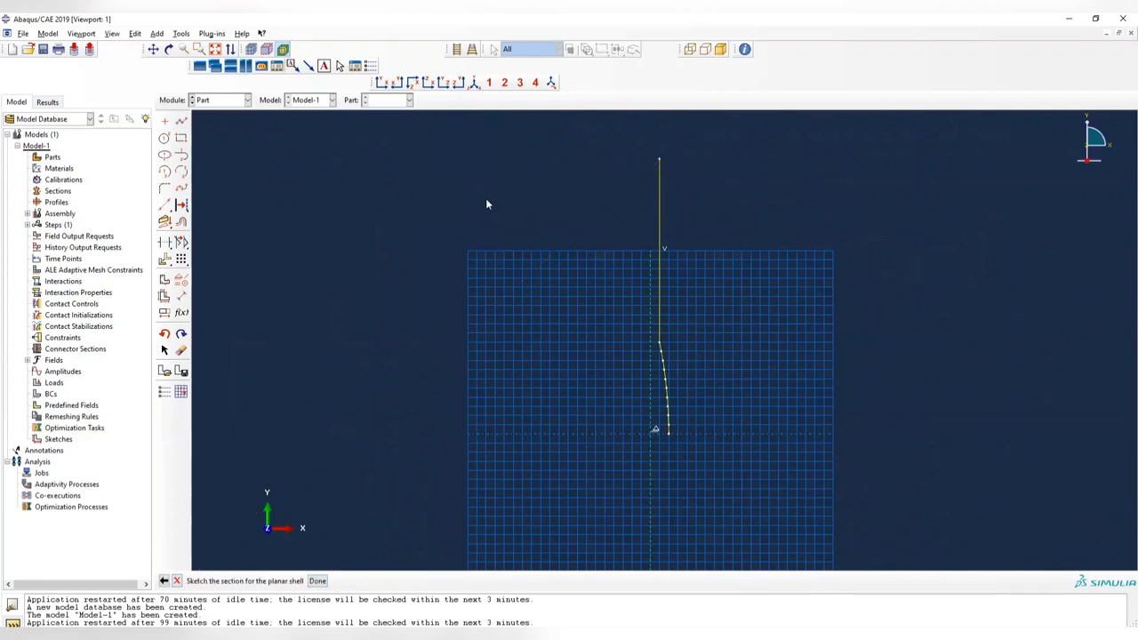
Offset the spline and vertical line by 0.025 to create the second wall edge.
left_click(181, 223)
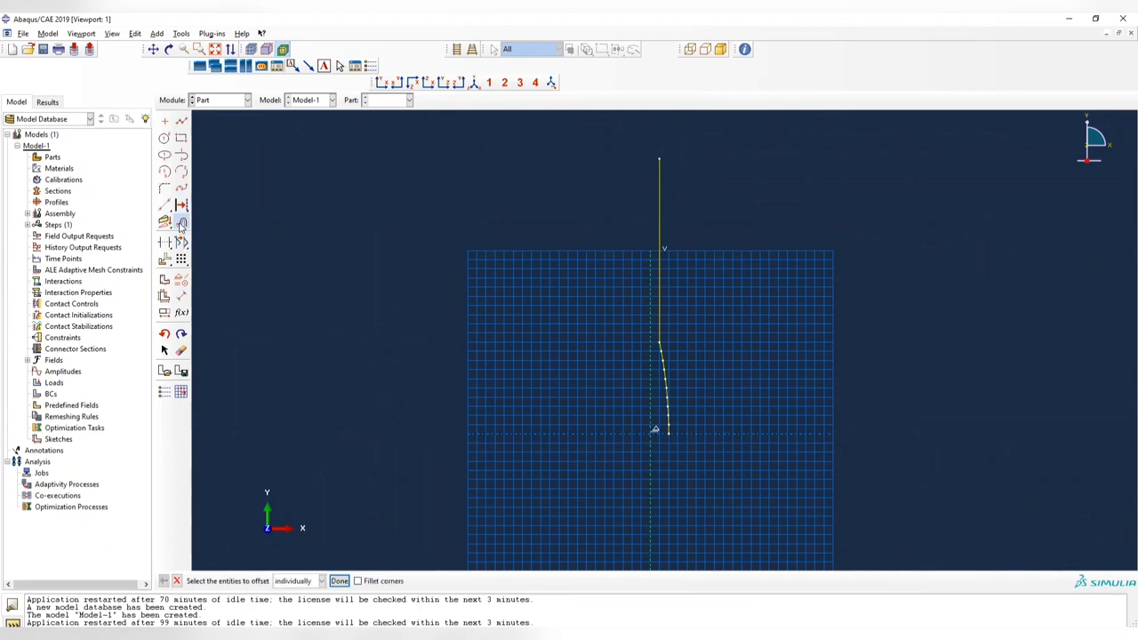
mouse_move(647, 167)
left_mouse_down()
mouse_move(732, 414)
mouse_move(749, 428)
left_mouse_up()
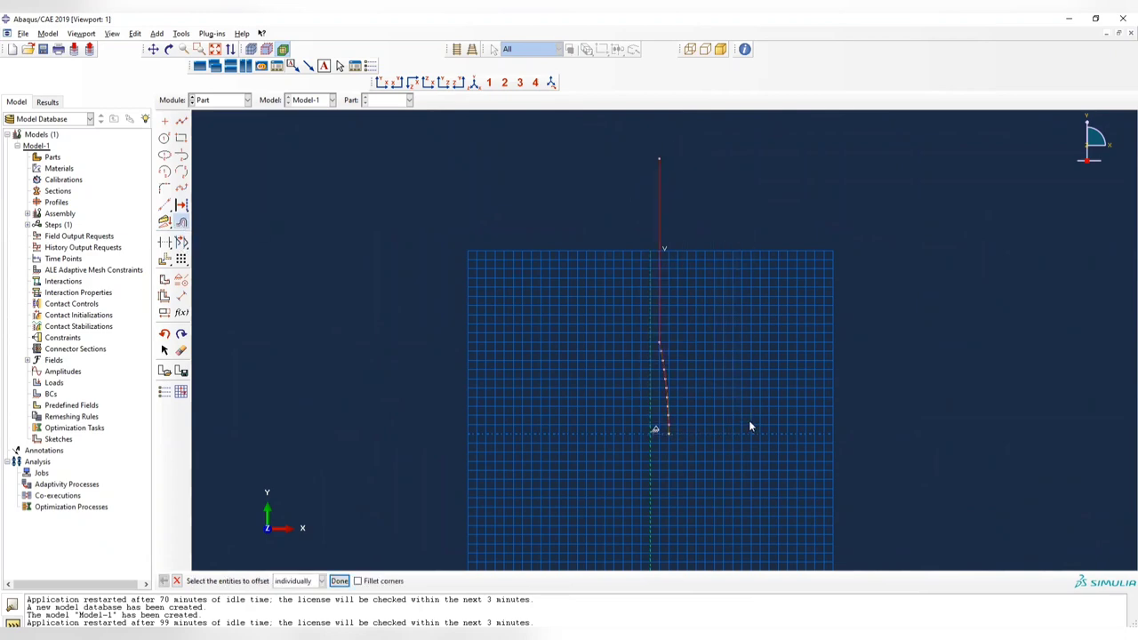
left_click(340, 582)
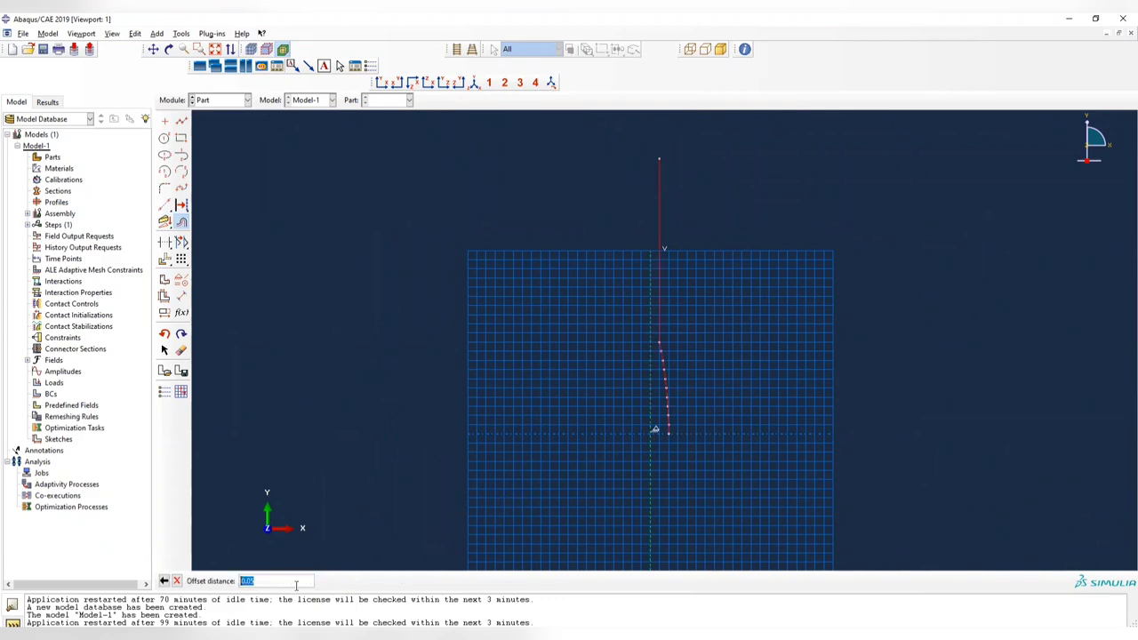
key("alt+Tab")
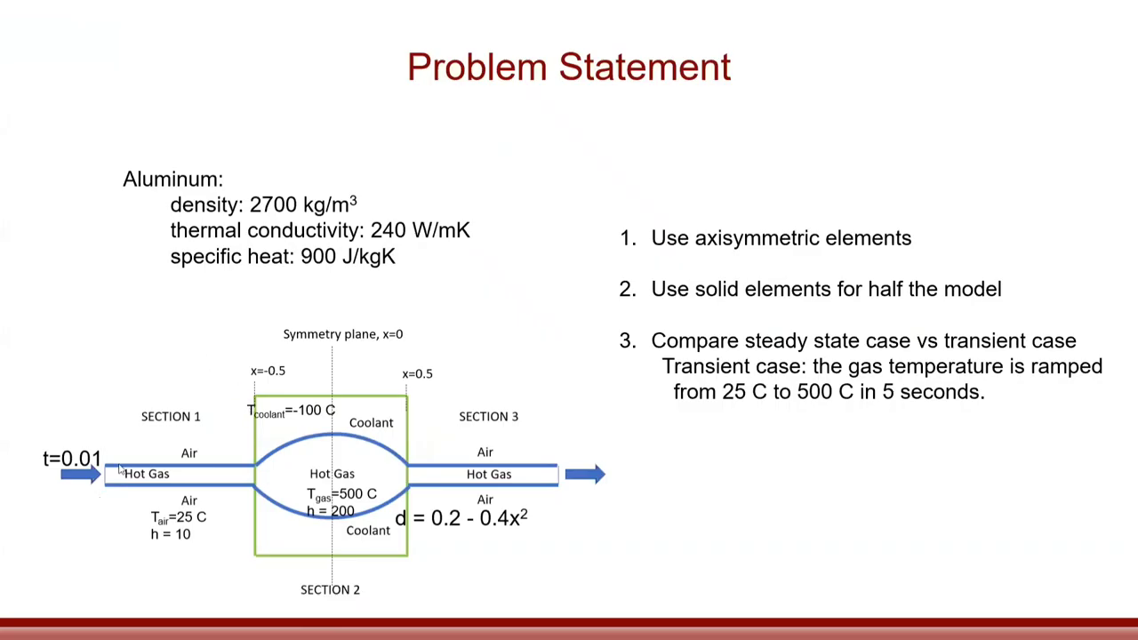
key("alt+Tab")
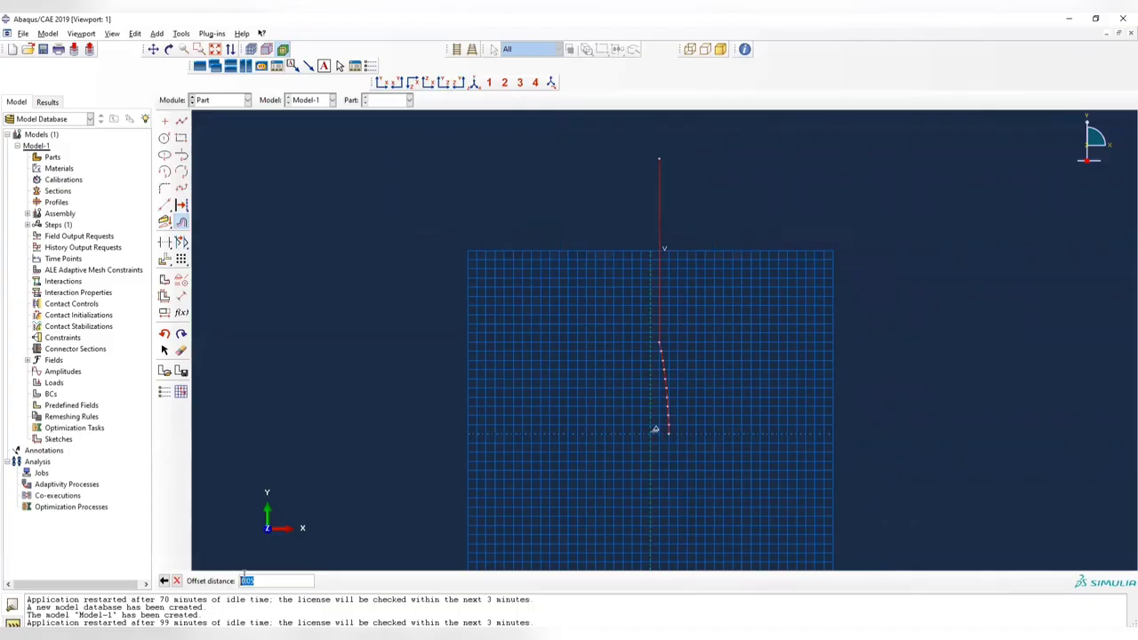
type("0.025")
key("Return")
scroll(684, 422, "up", 5)
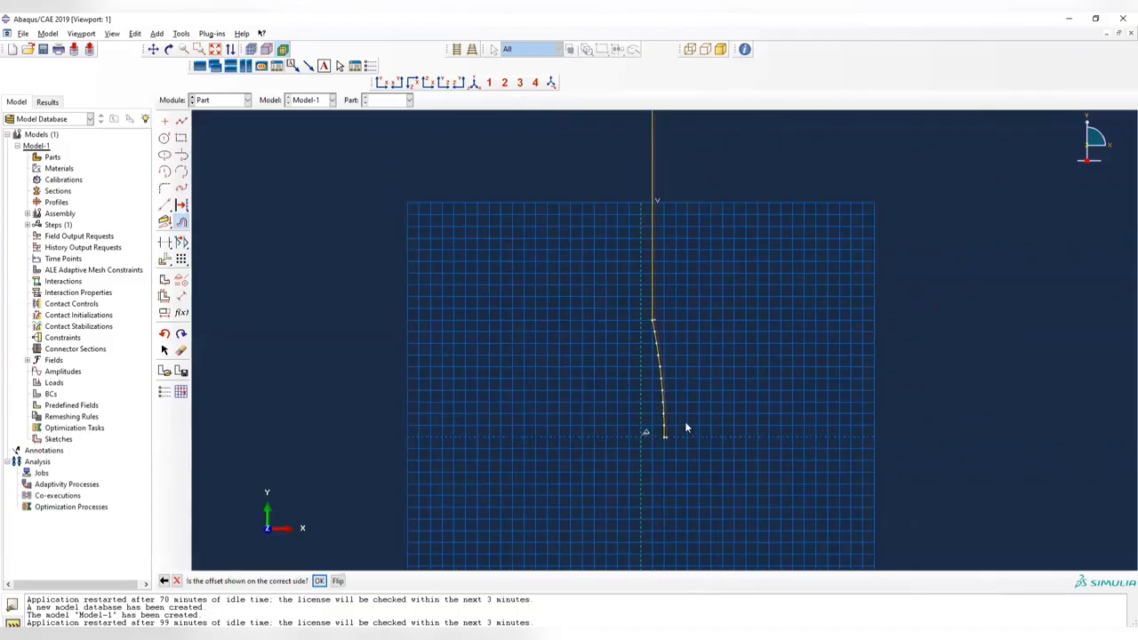
scroll(657, 427, "up", 1)
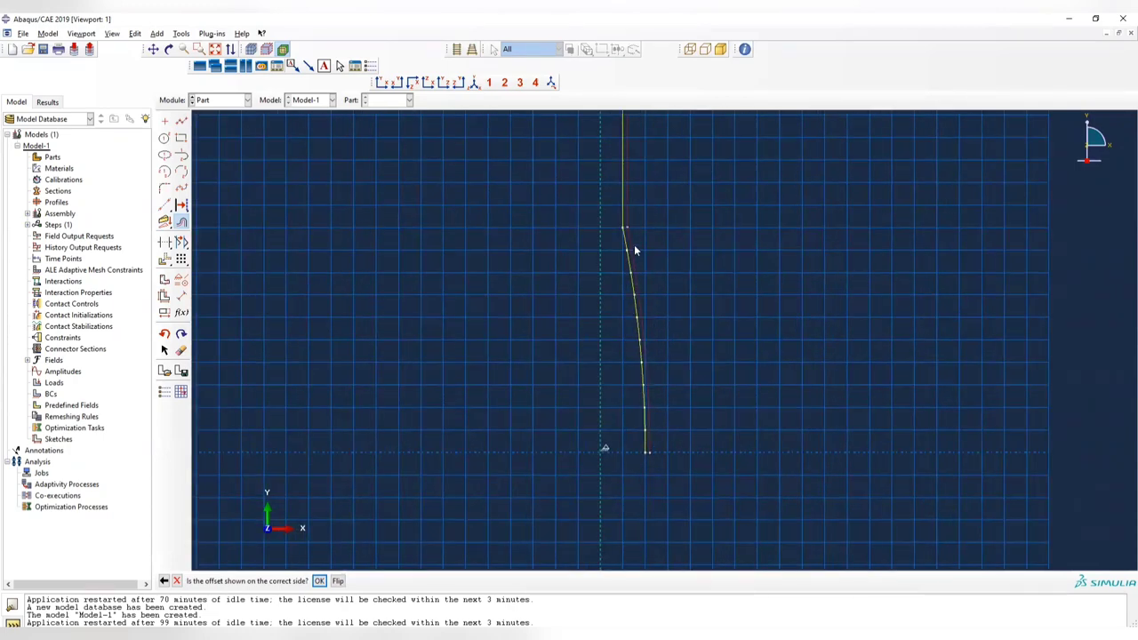
left_click(319, 581)
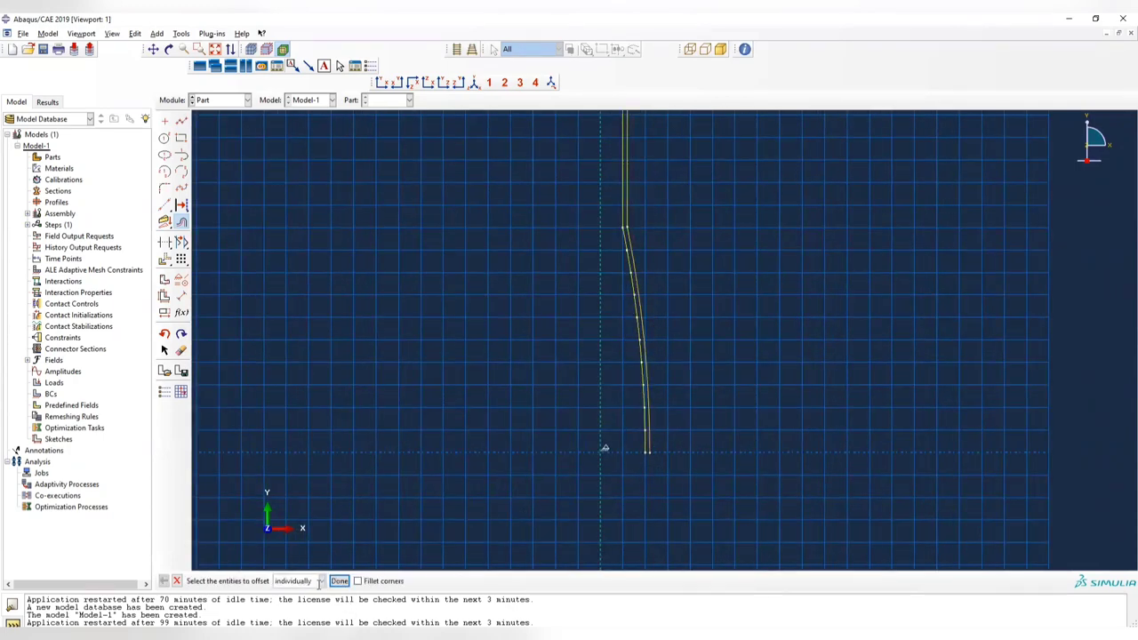
Join the bottom and top ends of the inner and outer curves, then finish the sketch.
left_click(181, 120)
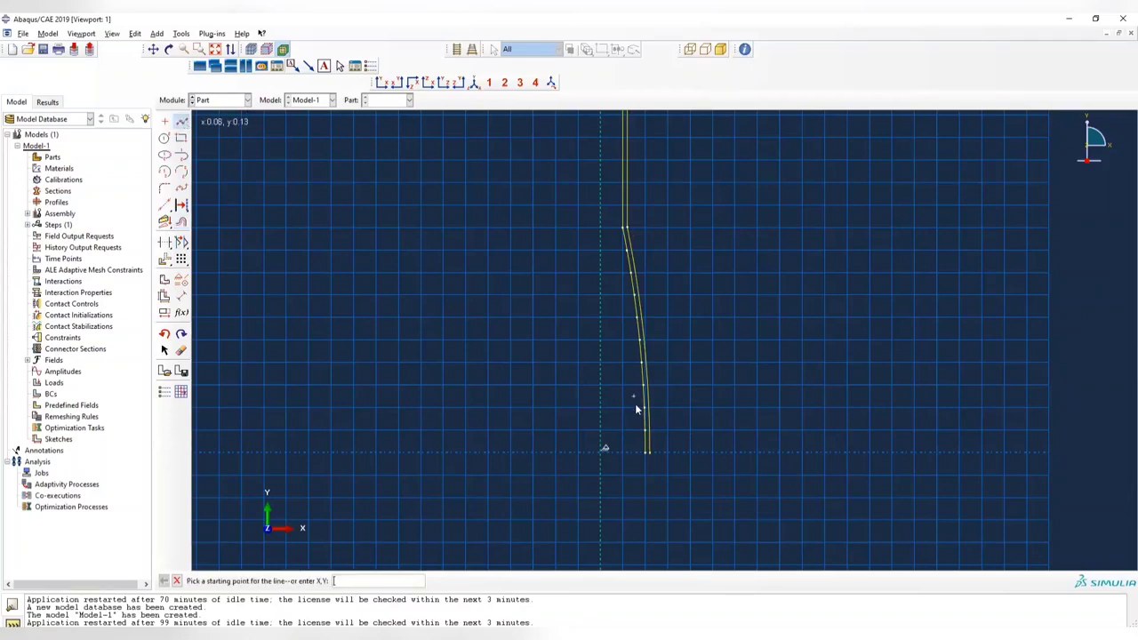
left_click(646, 455)
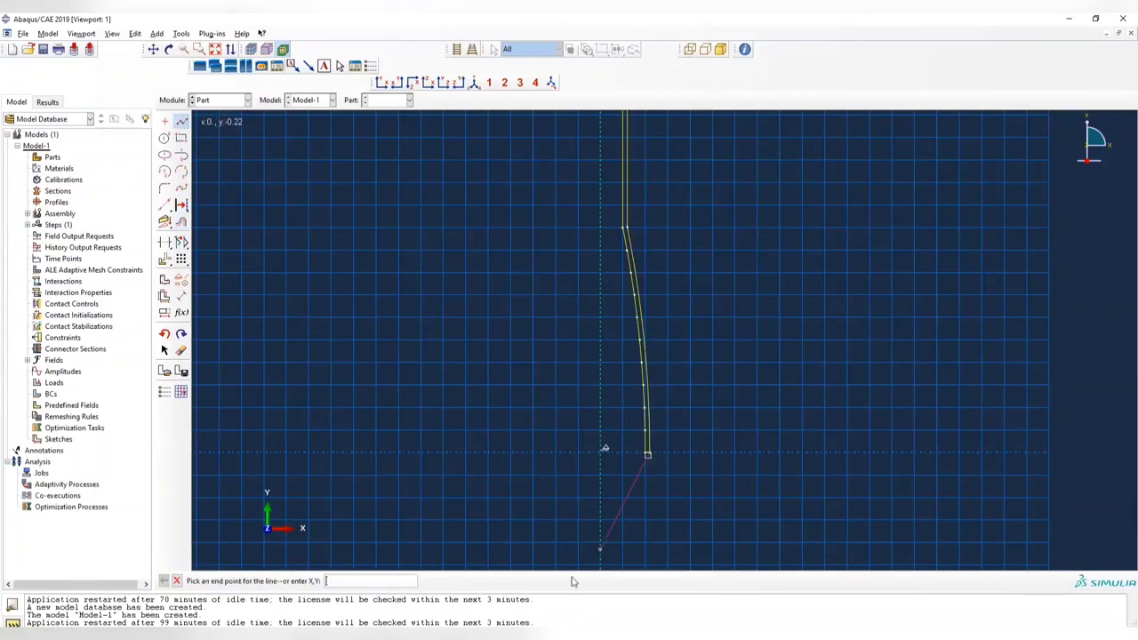
key("Escape")
scroll(803, 333, "down", 2)
mouse_move(802, 333)
middle_mouse_down()
mouse_move(787, 492)
mouse_move(772, 503)
middle_mouse_up()
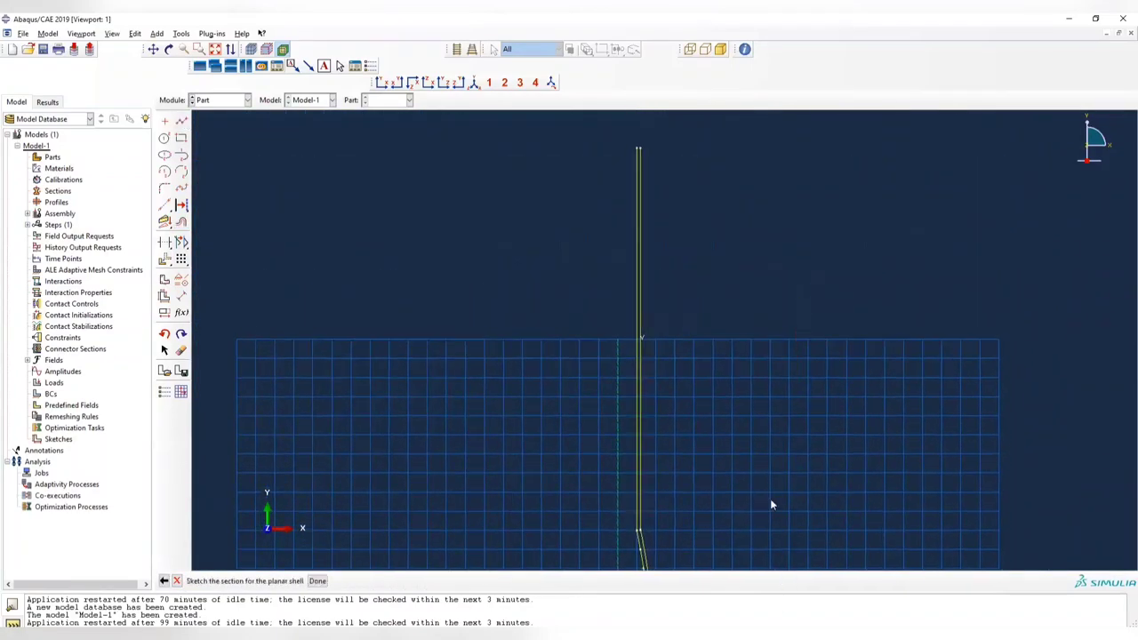
left_click(181, 120)
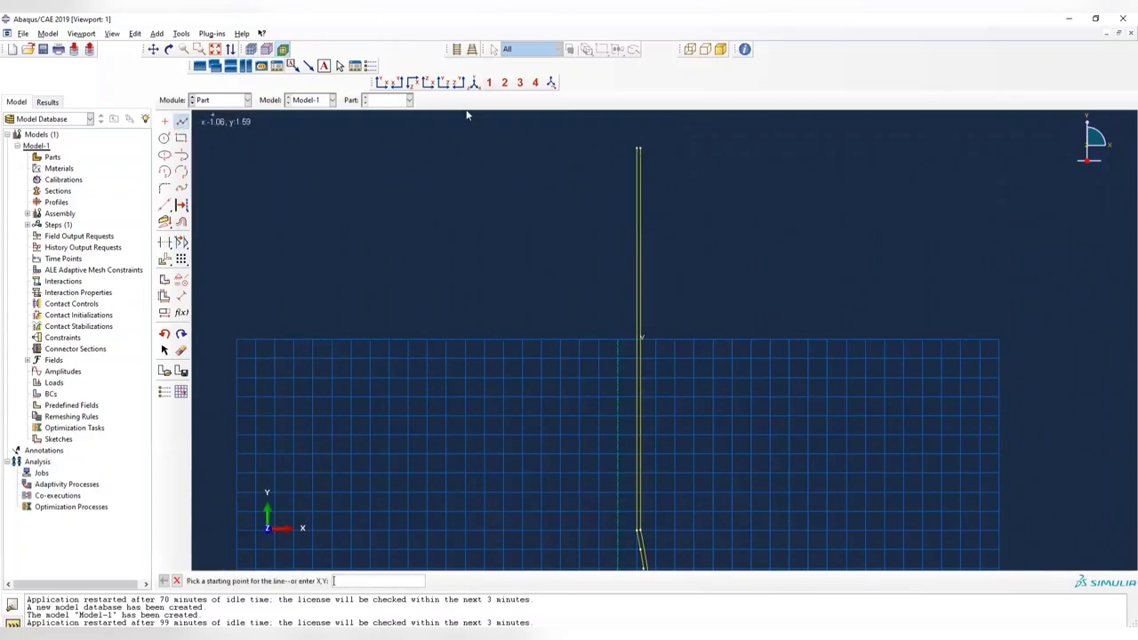
left_click(638, 151)
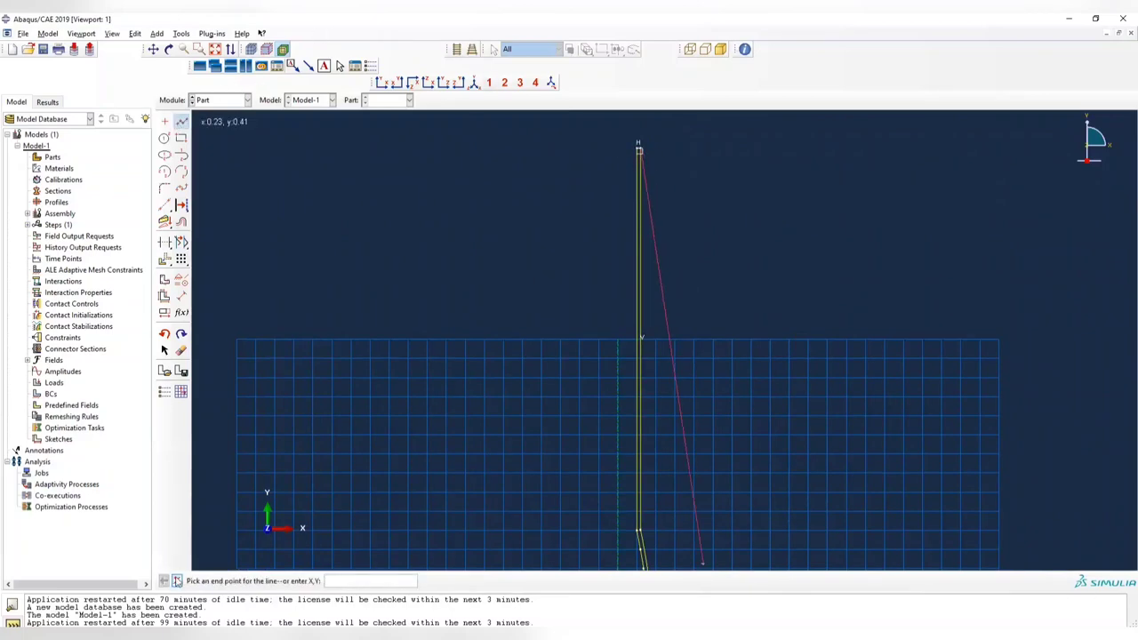
key("Escape")
left_click(317, 580)
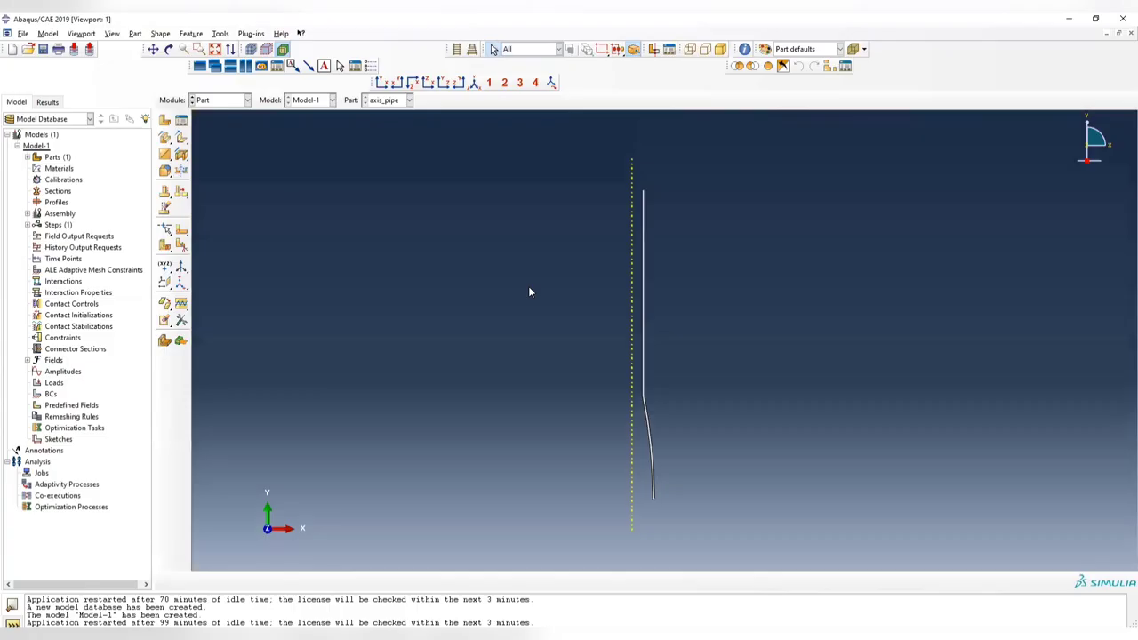
In the Property module, start a new Aluminum material with density 2700.
left_click(218, 99)
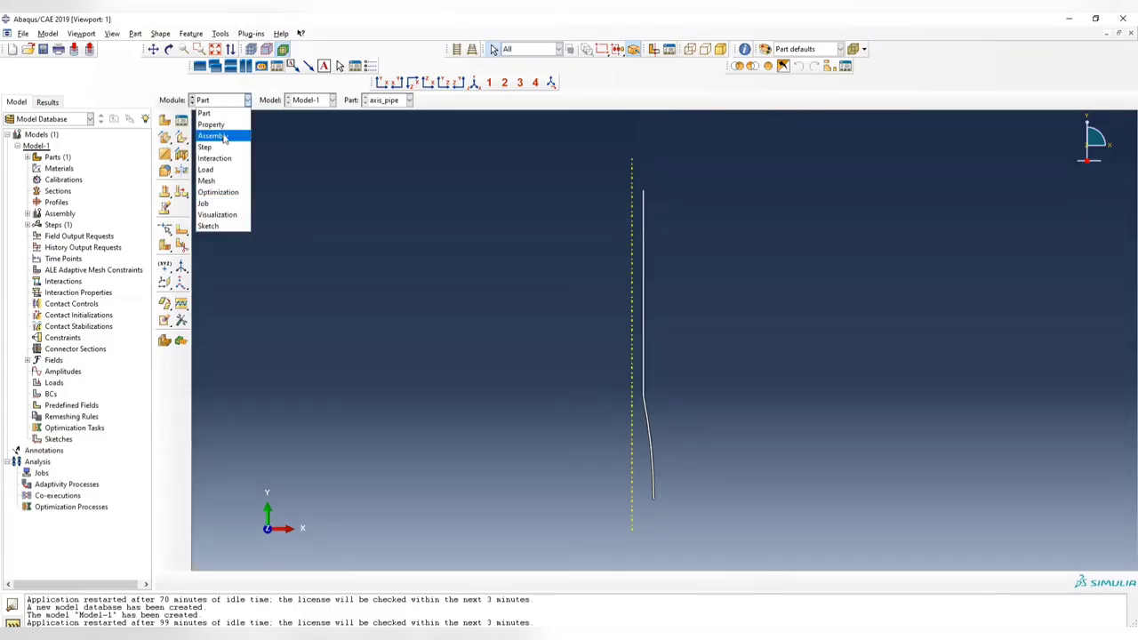
left_click(220, 124)
left_click(181, 120)
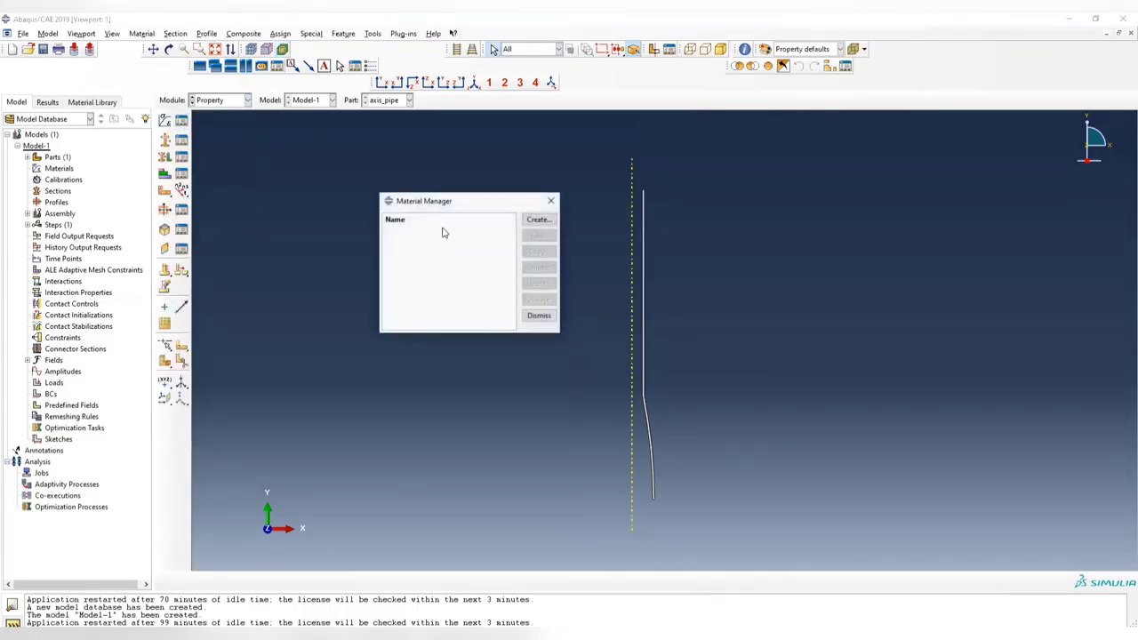
left_click(539, 220)
type("Aluminum")
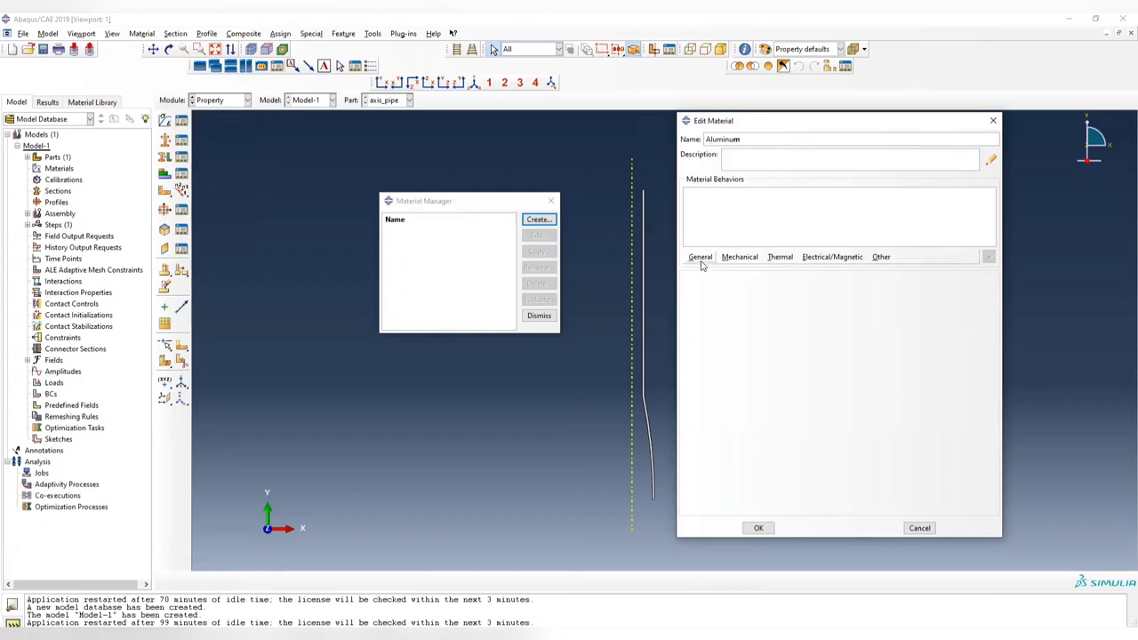
left_click(700, 257)
left_click(704, 270)
left_click(729, 377)
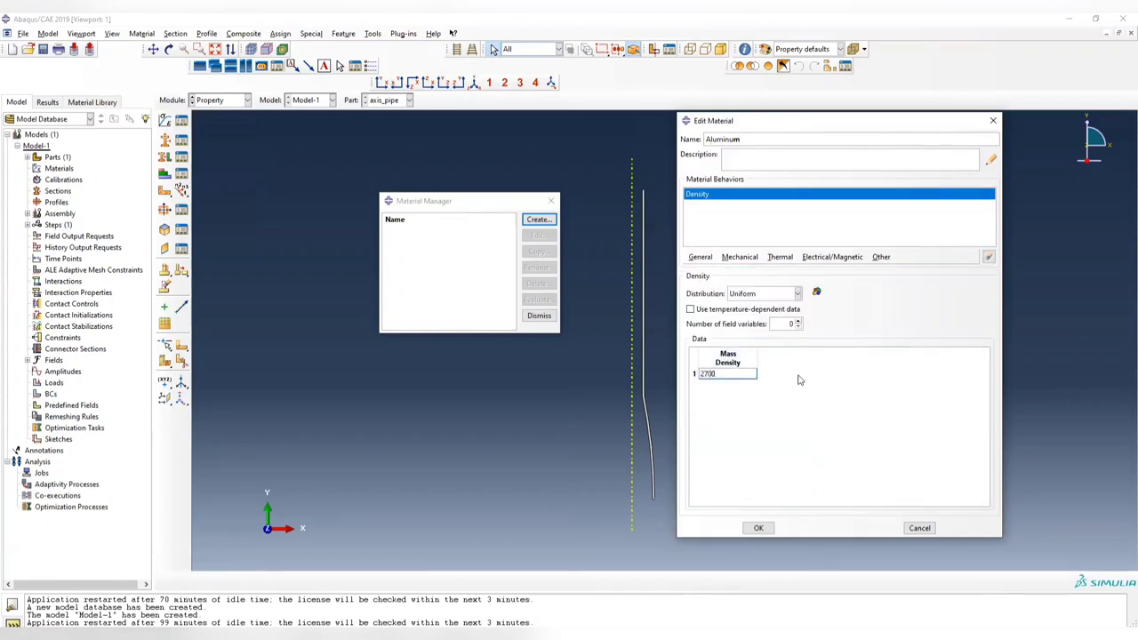
Add conductivity 240 and specific heat 900, then save the Aluminum material.
left_click(780, 258)
left_click(795, 271)
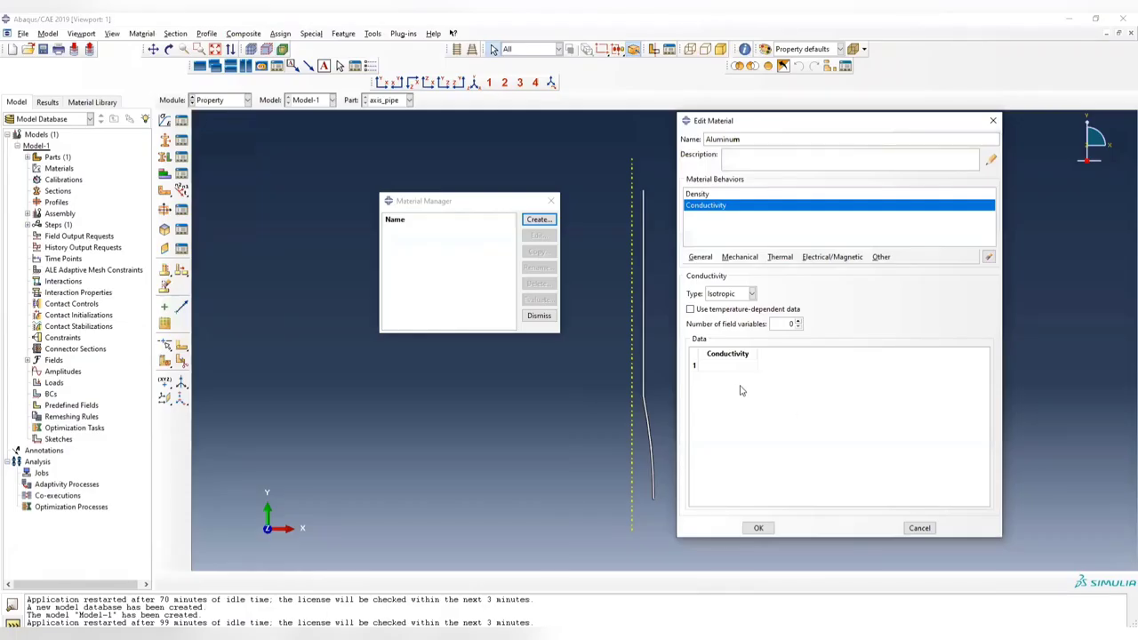
left_click(746, 368)
type("240")
left_click(803, 398)
left_click(780, 257)
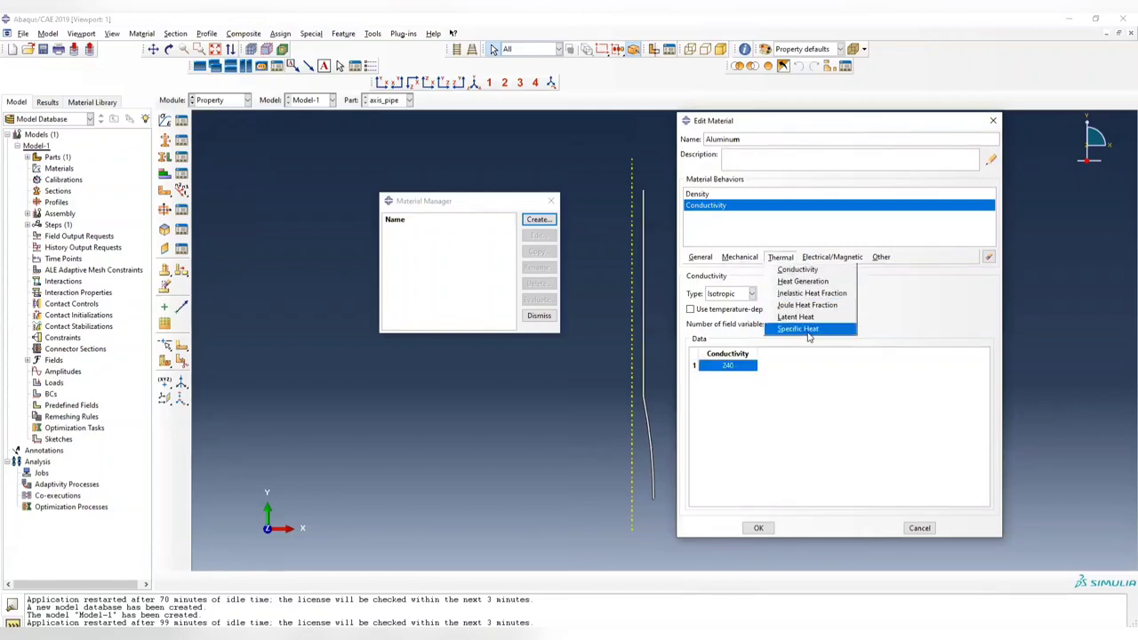
left_click(799, 328)
left_click(739, 370)
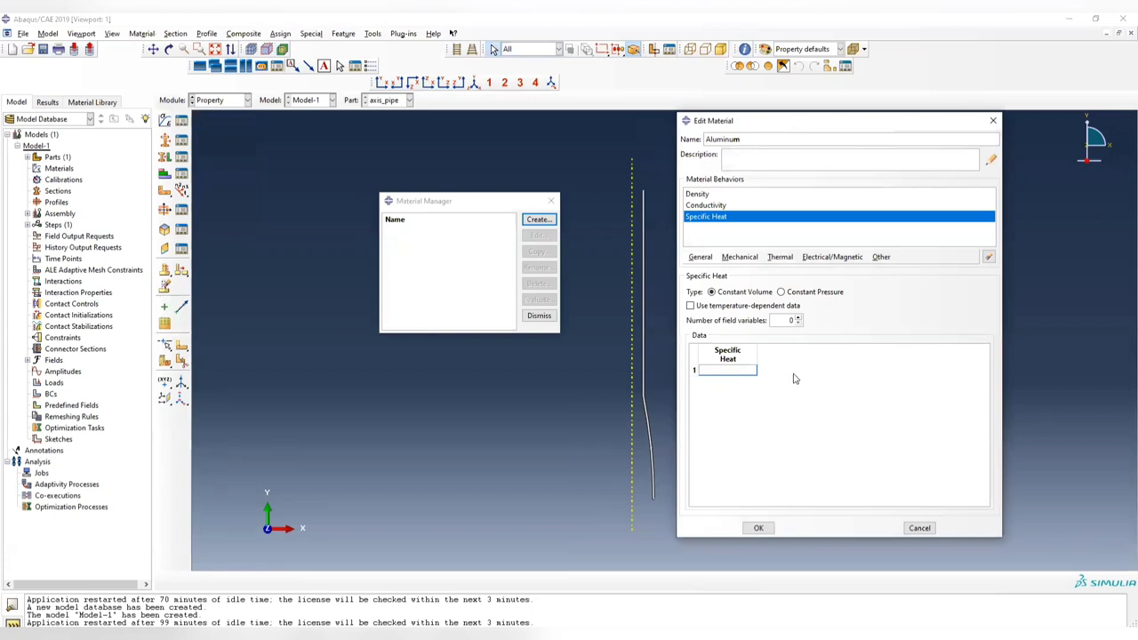
type("900")
left_click(759, 528)
left_click(551, 201)
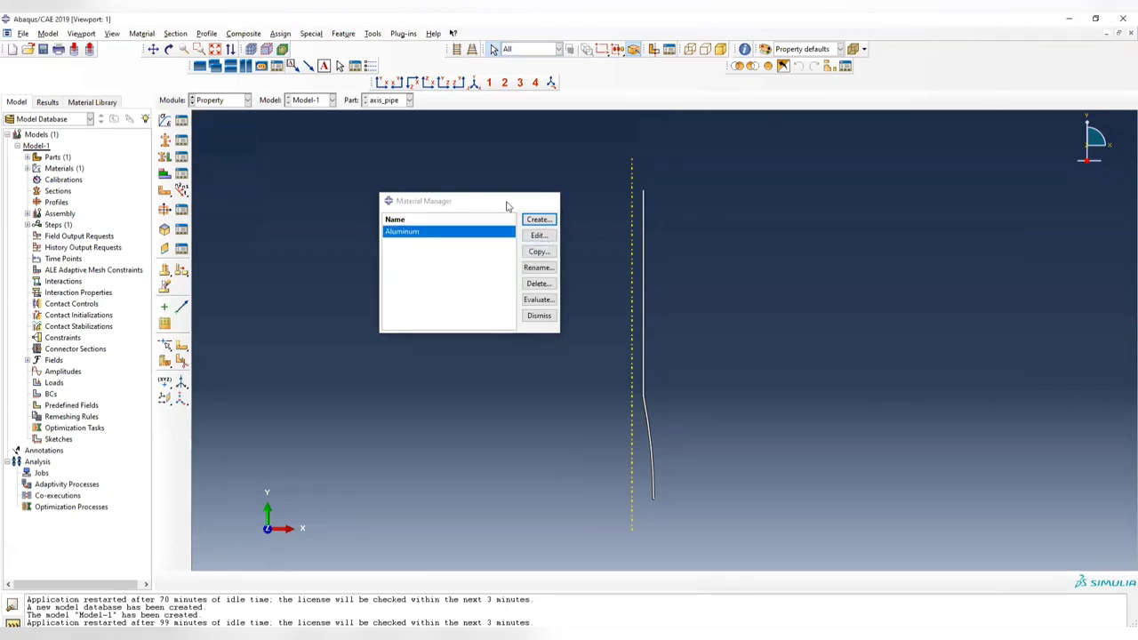
Create a solid homogeneous section named Aluminum using the Aluminum material.
left_click(170, 141)
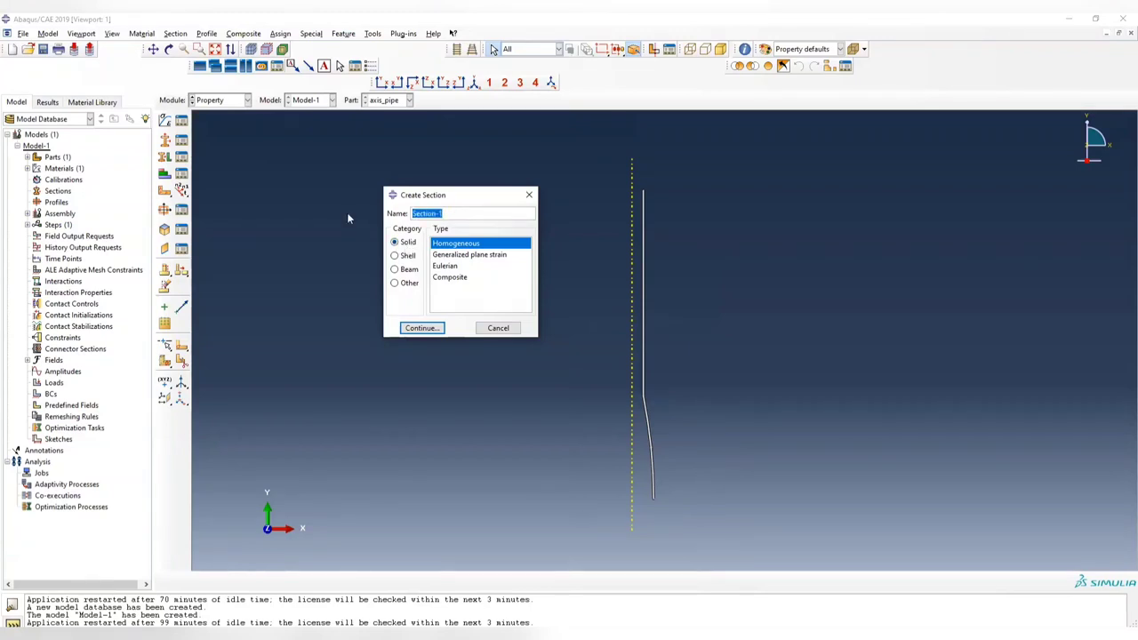
type("Aluminum")
left_click(424, 327)
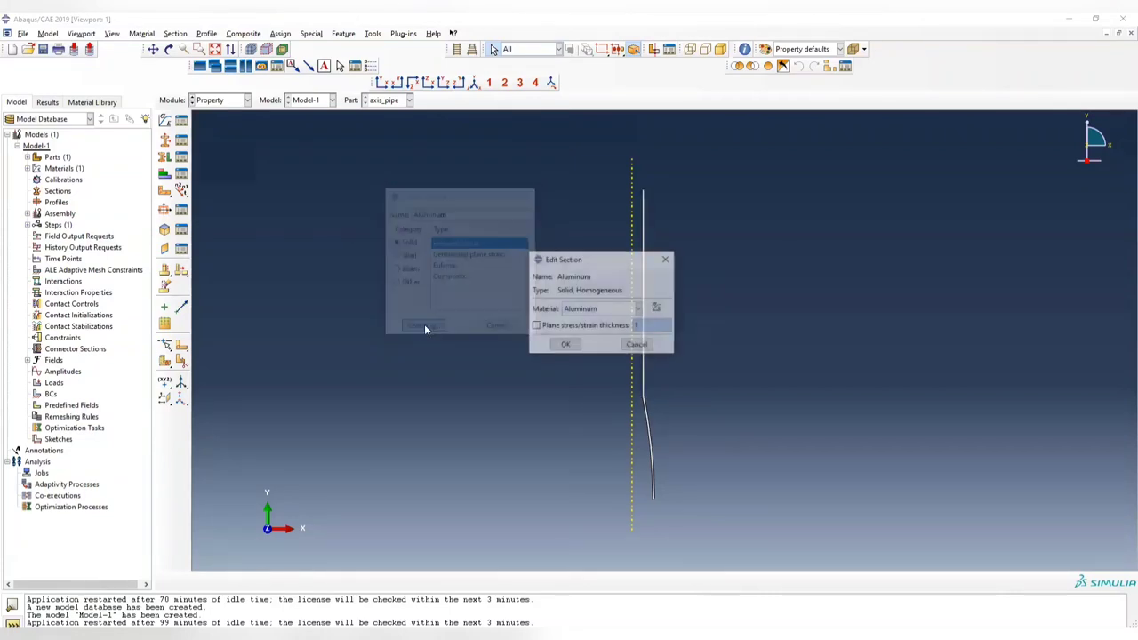
left_click(564, 344)
Assign the Aluminum section to the whole axis_pipe wall region.
left_click(164, 157)
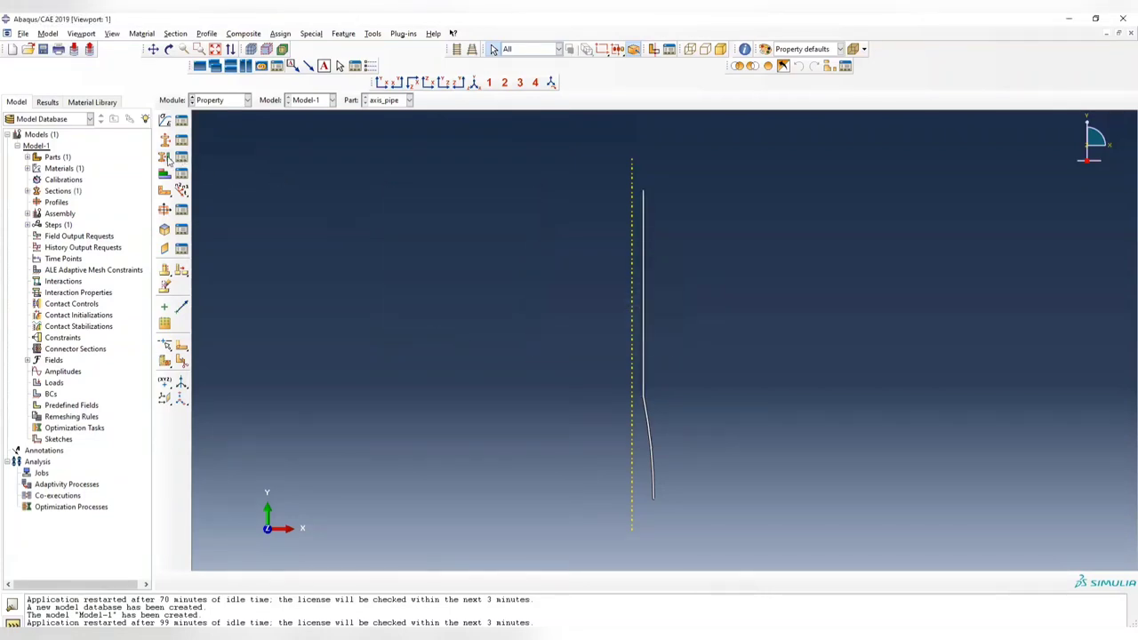
left_click_drag(703, 347, 633, 420)
left_click(393, 581)
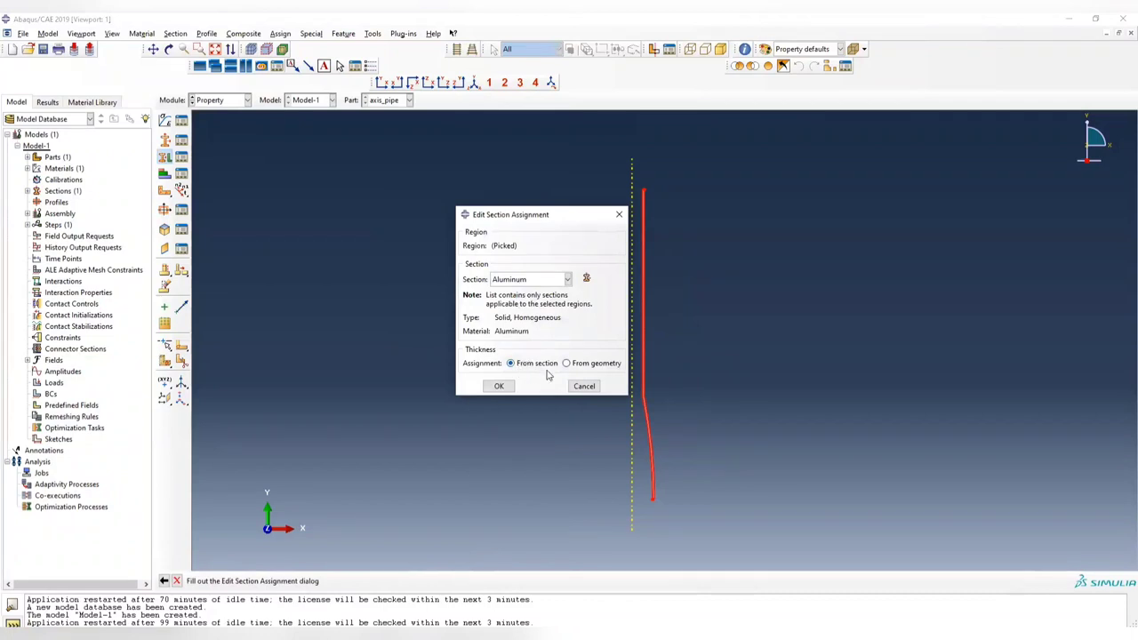
left_click(499, 385)
left_click(226, 102)
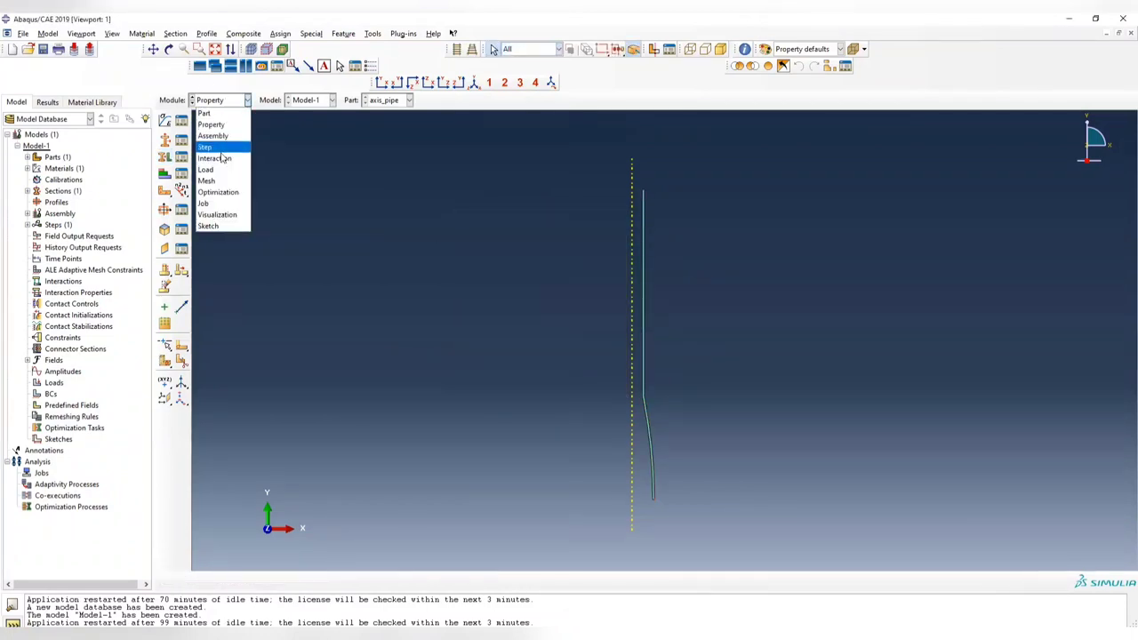
In the Assembly module, create an independent (mesh on instance) instance of the axi_pipe part.
left_click(213, 135)
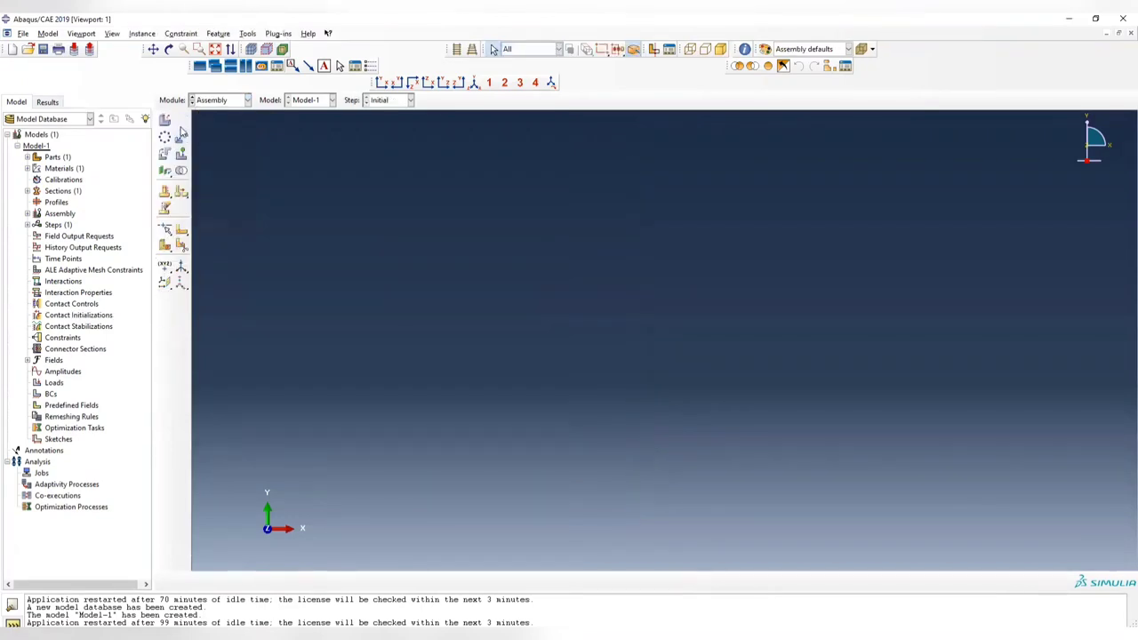
left_click(166, 121)
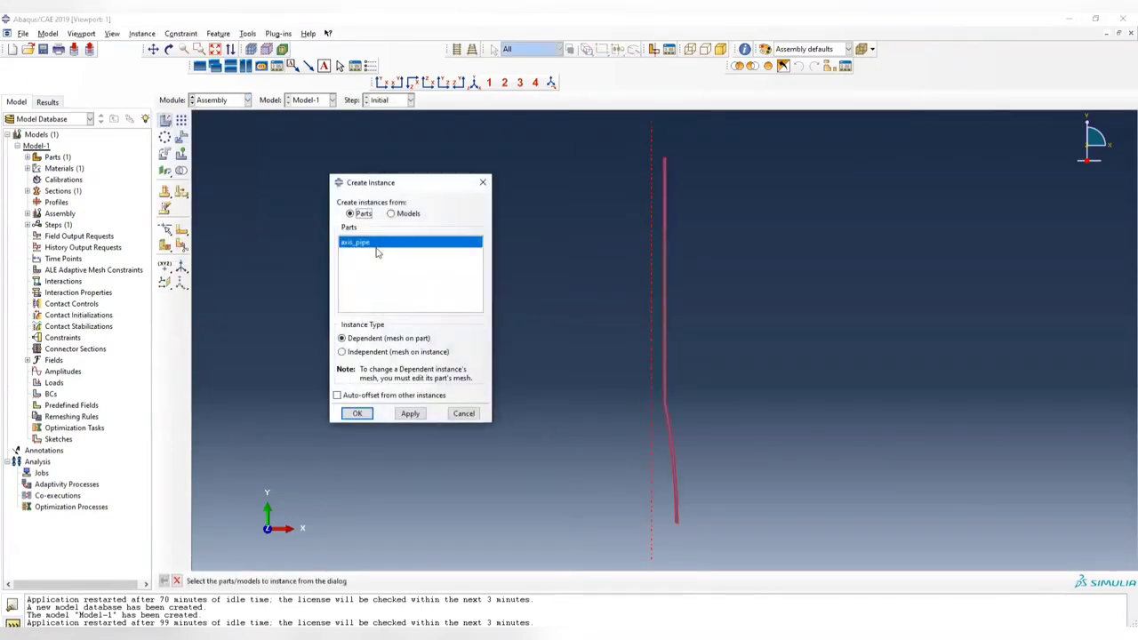
left_click(365, 352)
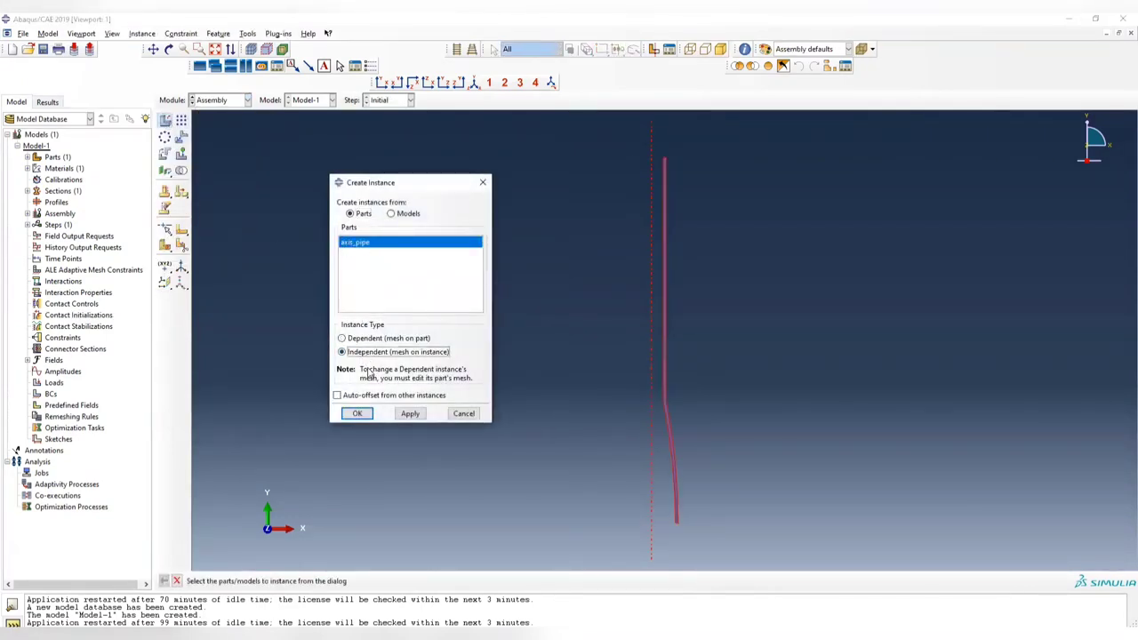
left_click(357, 415)
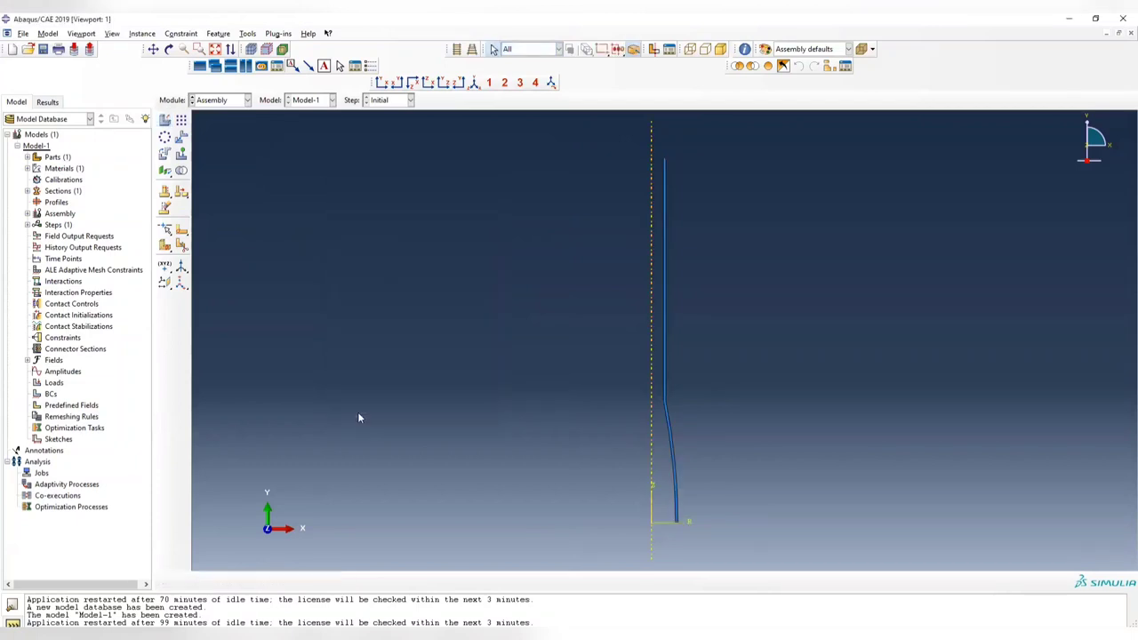
left_click(246, 100)
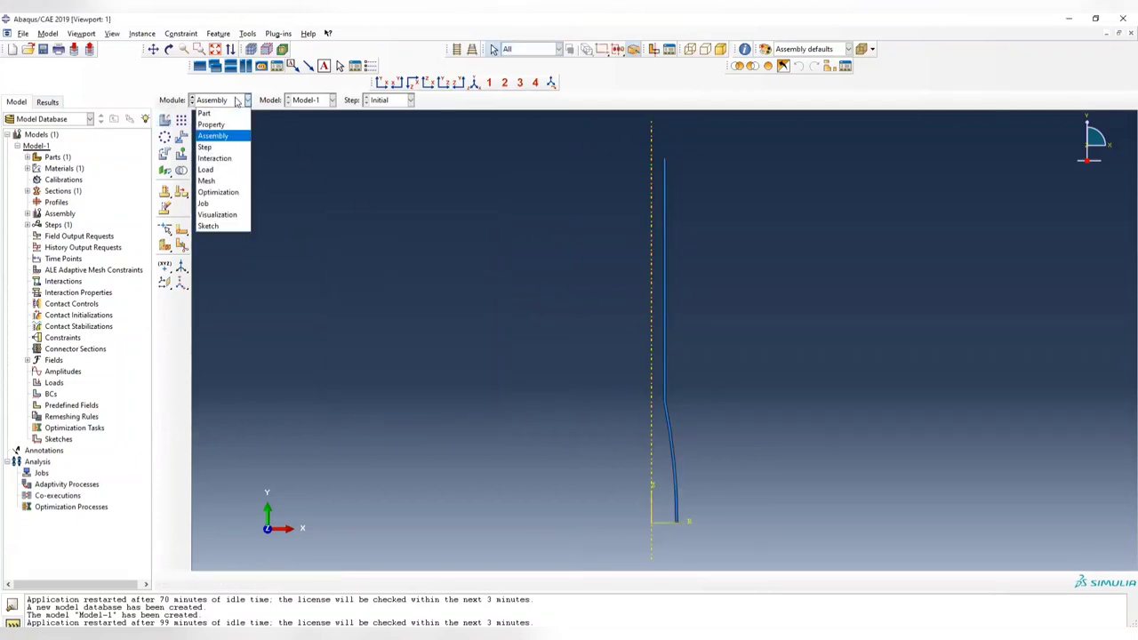
In the Step module, create a Heat transfer step named SSA after Initial.
left_click(222, 148)
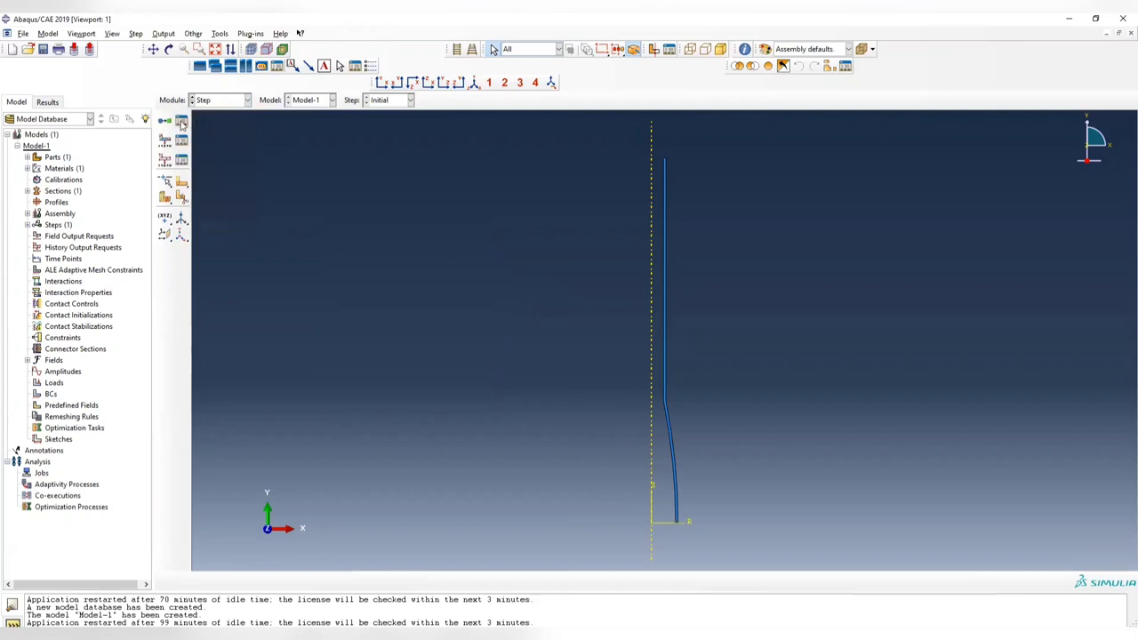
left_click(183, 124)
left_click(269, 297)
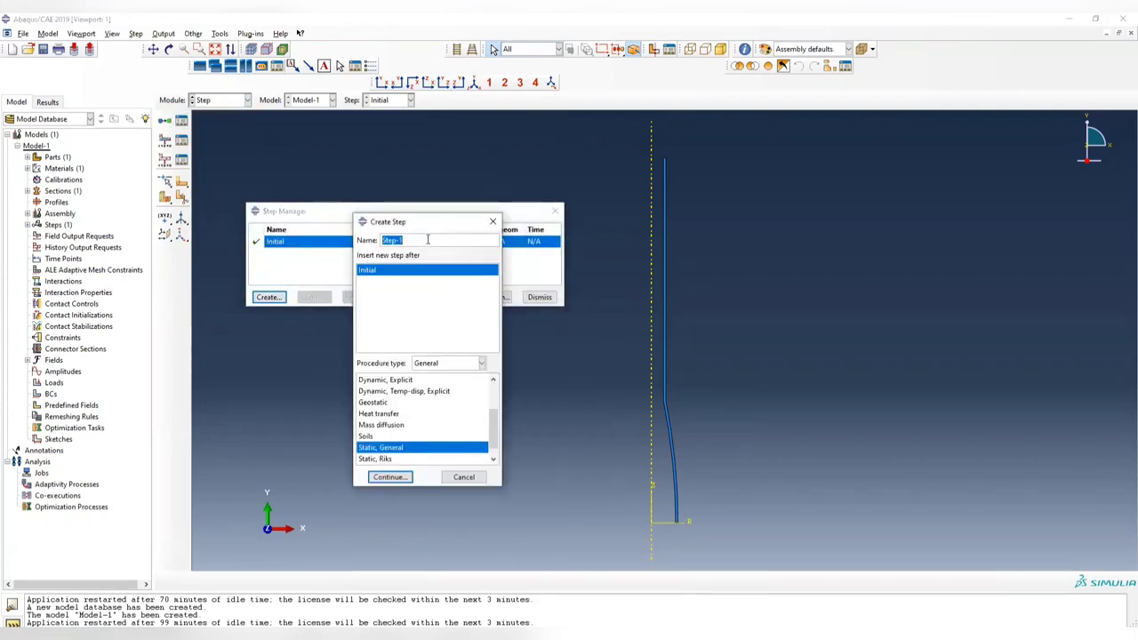
type("S")
key("BackSpace")
key("BackSpace")
key("BackSpace")
key("BackSpace")
key("BackSpace")
key("BackSpace")
key("BackSpace")
key("BackSpace")
key("BackSpace")
key("BackSpace")
key("BackSpace")
key("BackSpace")
key("BackSpace")
key("BackSpace")
key("BackSpace")
key("BackSpace")
left_click(382, 415)
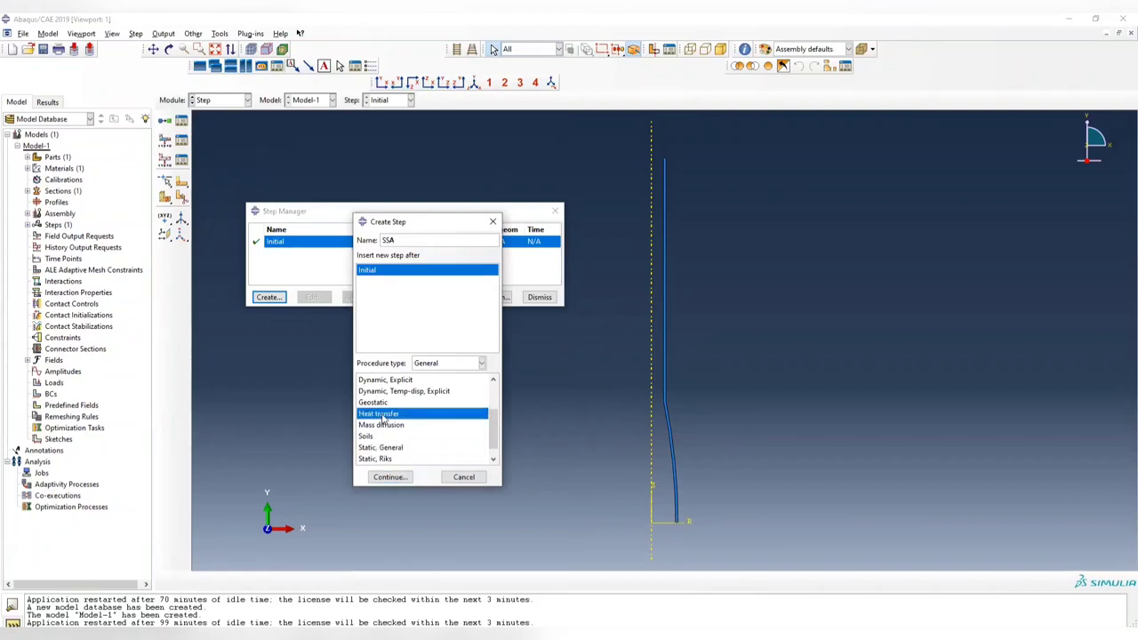
left_click(390, 477)
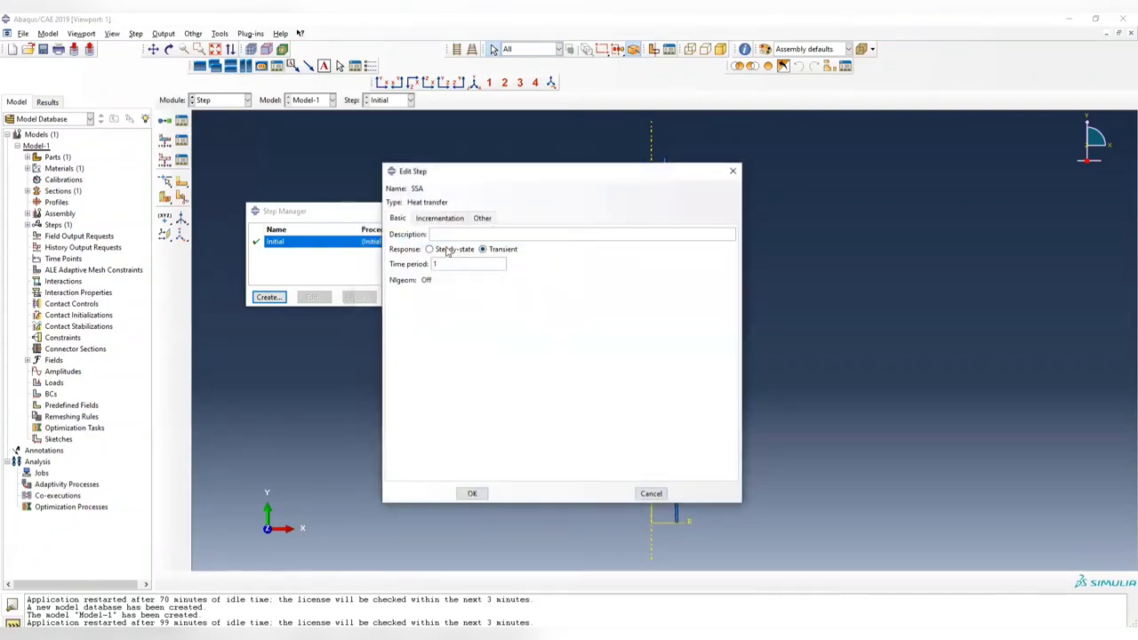
Set the SSA step to steady-state with time period 1 and confirm it.
left_click(447, 251)
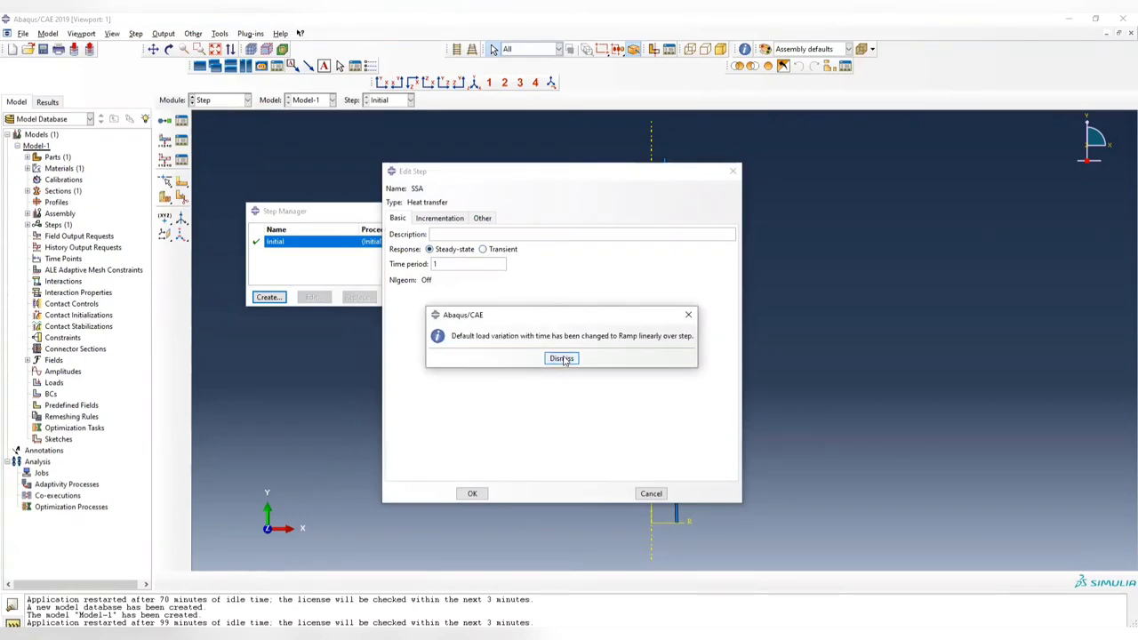
left_click(562, 360)
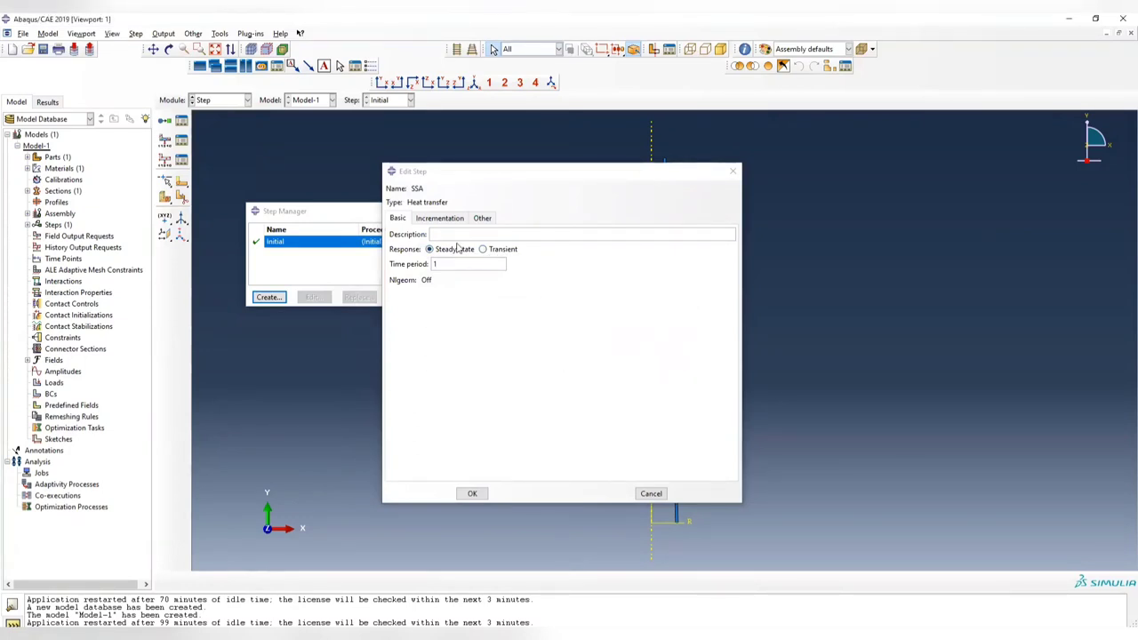
left_click(440, 221)
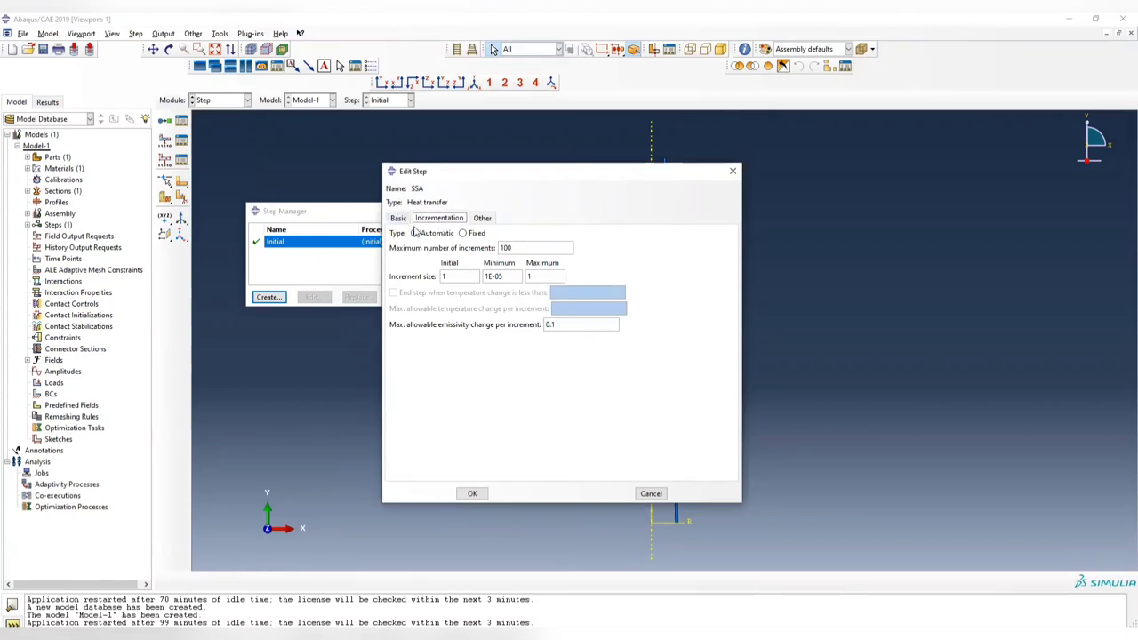
left_click(402, 220)
left_click(472, 493)
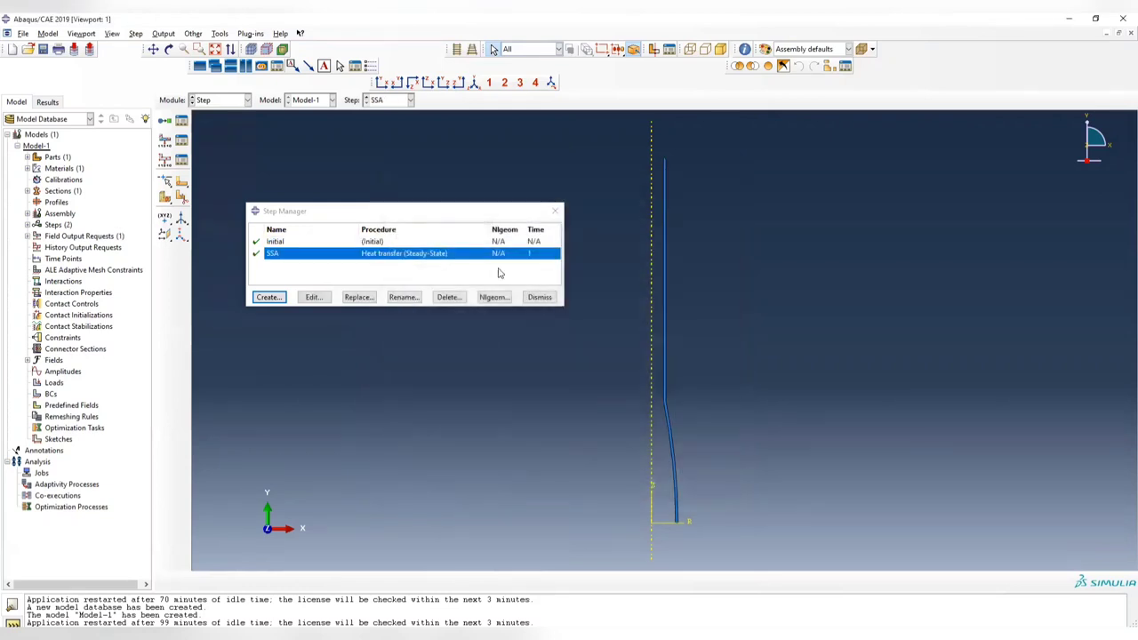
left_click(555, 211)
left_click(228, 102)
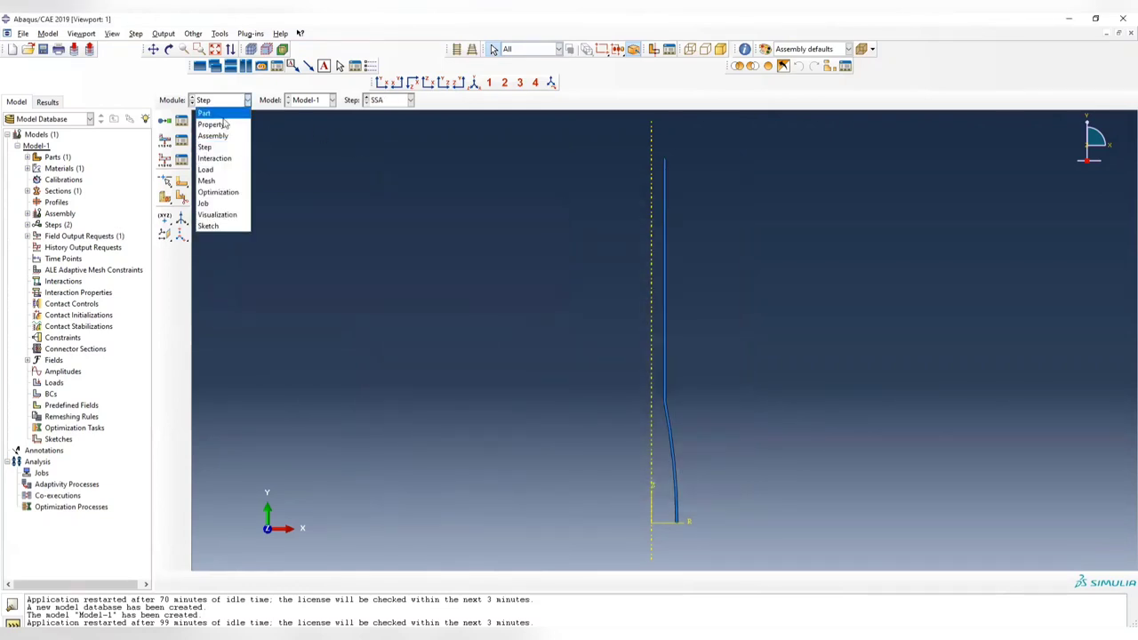
In the Interaction module, create a surface film condition named gas on the upper straight pipe wall edge.
left_click(216, 158)
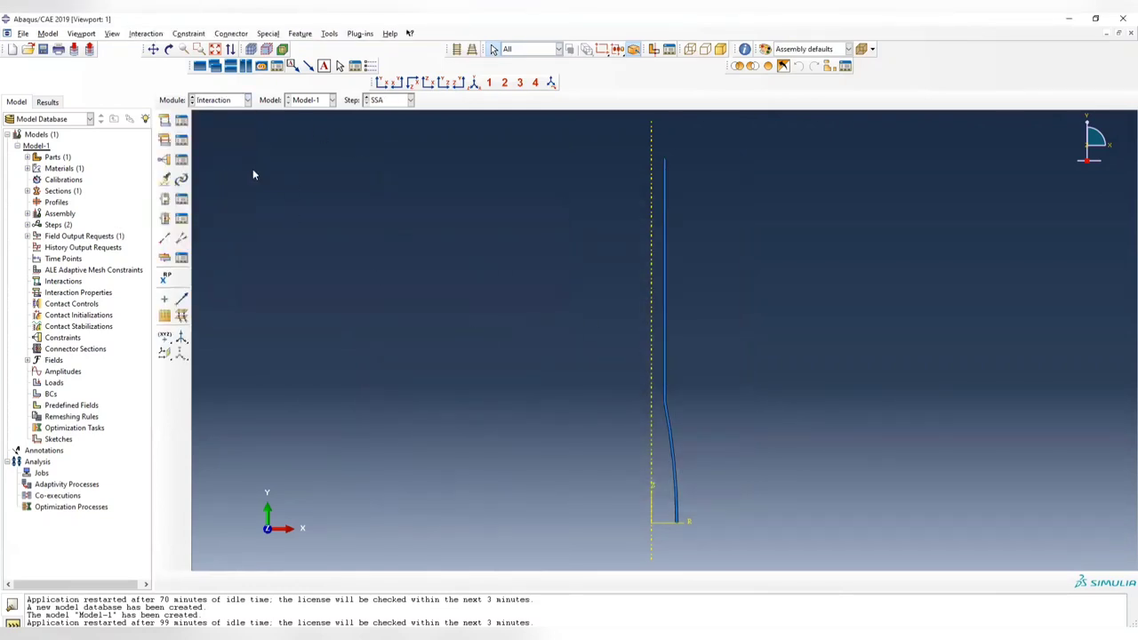
left_click(164, 122)
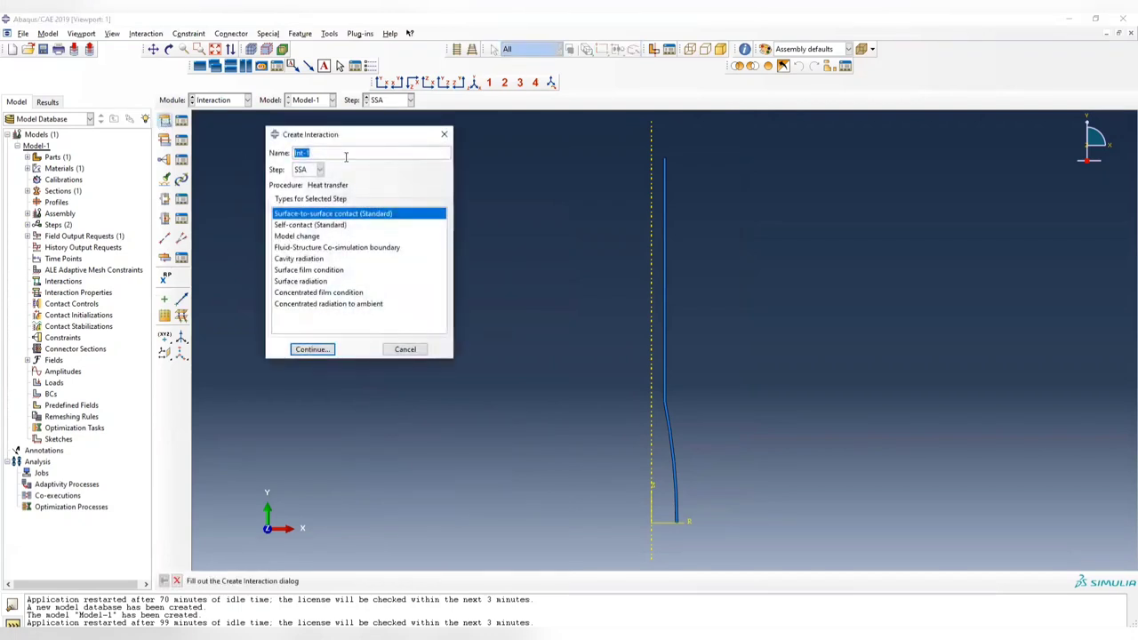
type("gap")
left_click(311, 272)
left_click(311, 350)
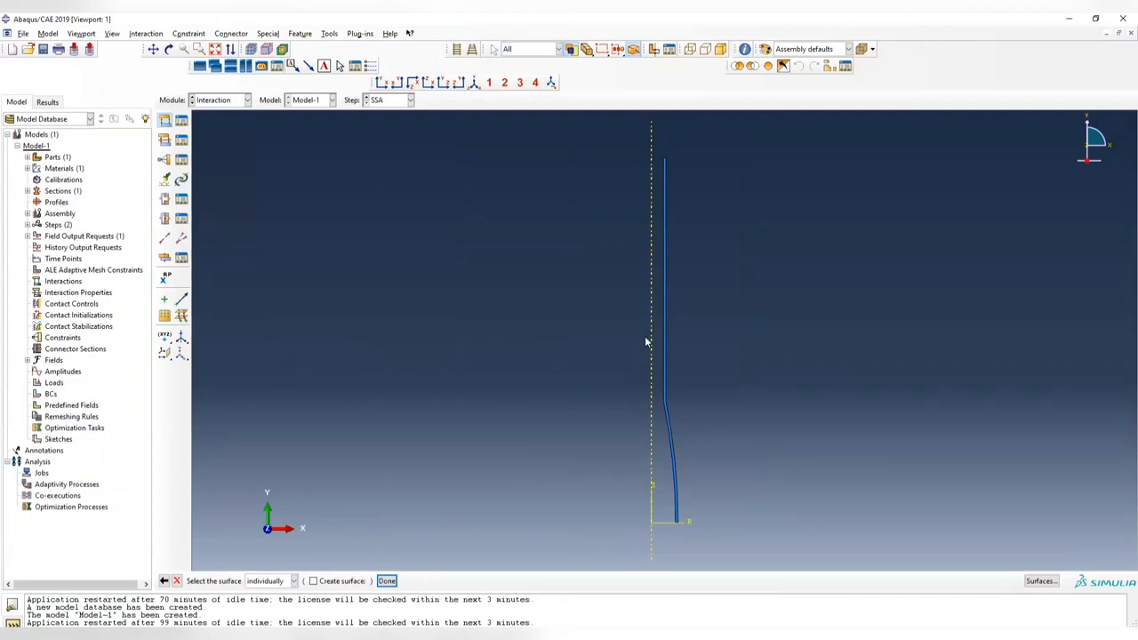
scroll(662, 319, "down", 3)
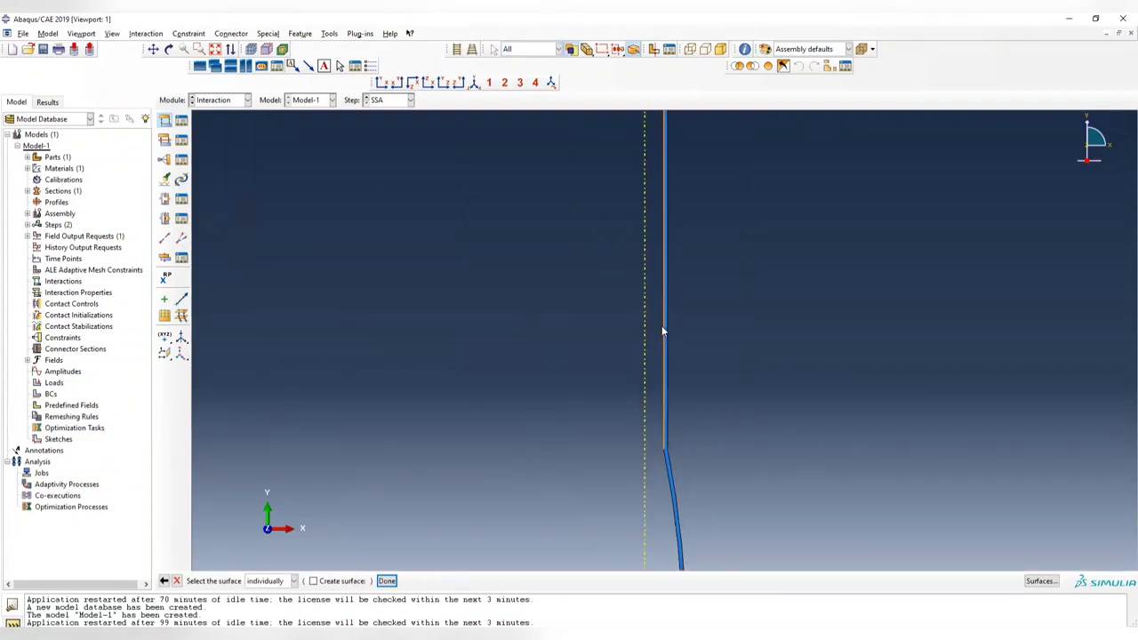
left_click(663, 323)
key("F2")
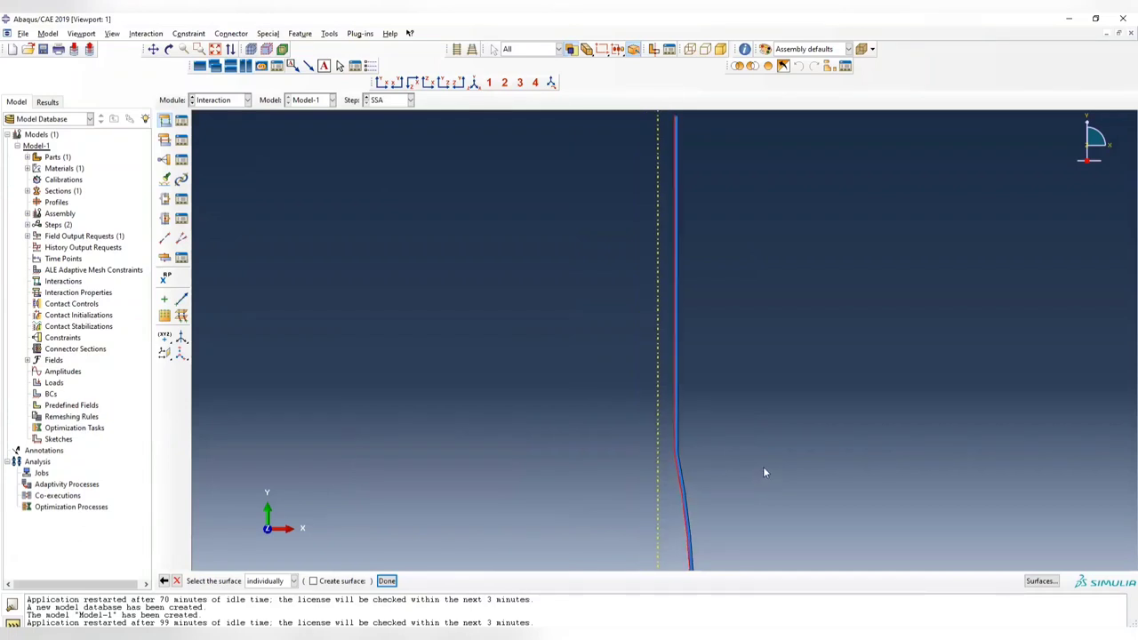
left_click_drag(762, 465, 695, 400)
left_click(385, 580)
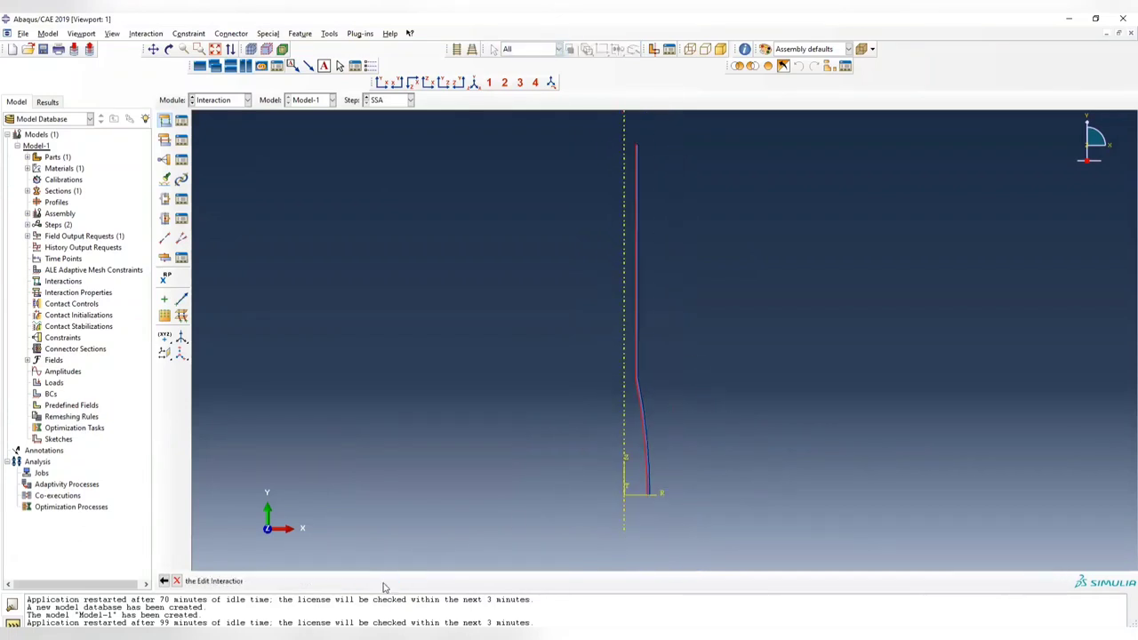
Give the gas film condition coefficient 200 and sink temperature 500, checking the slide values.
key("alt+Tab")
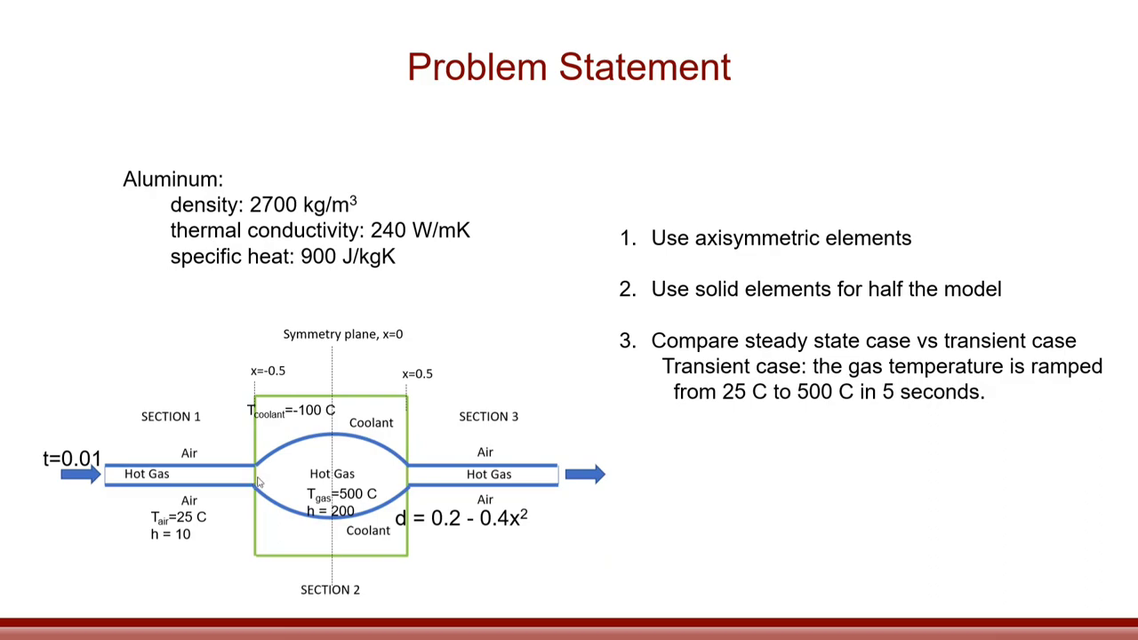
key("alt+Tab")
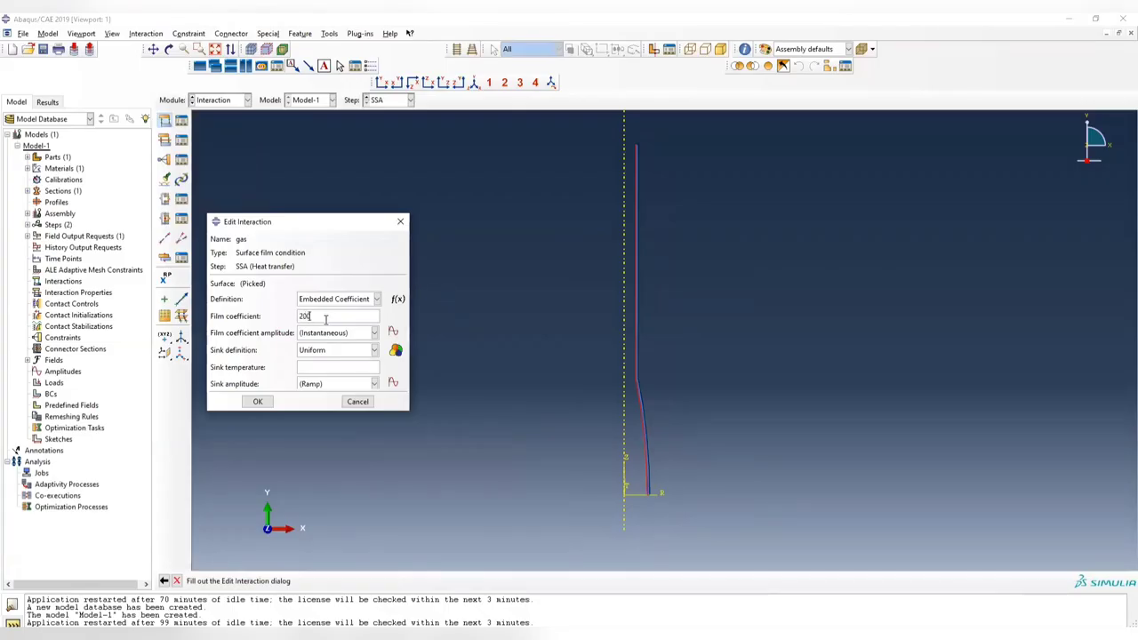
key("alt+Tab")
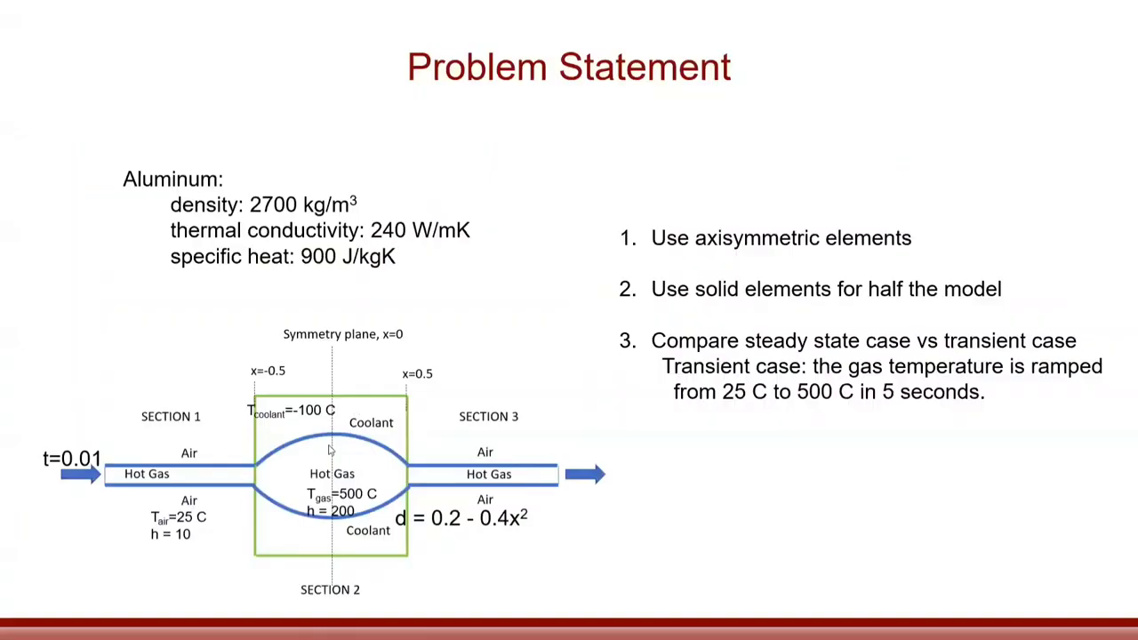
key("alt+Tab")
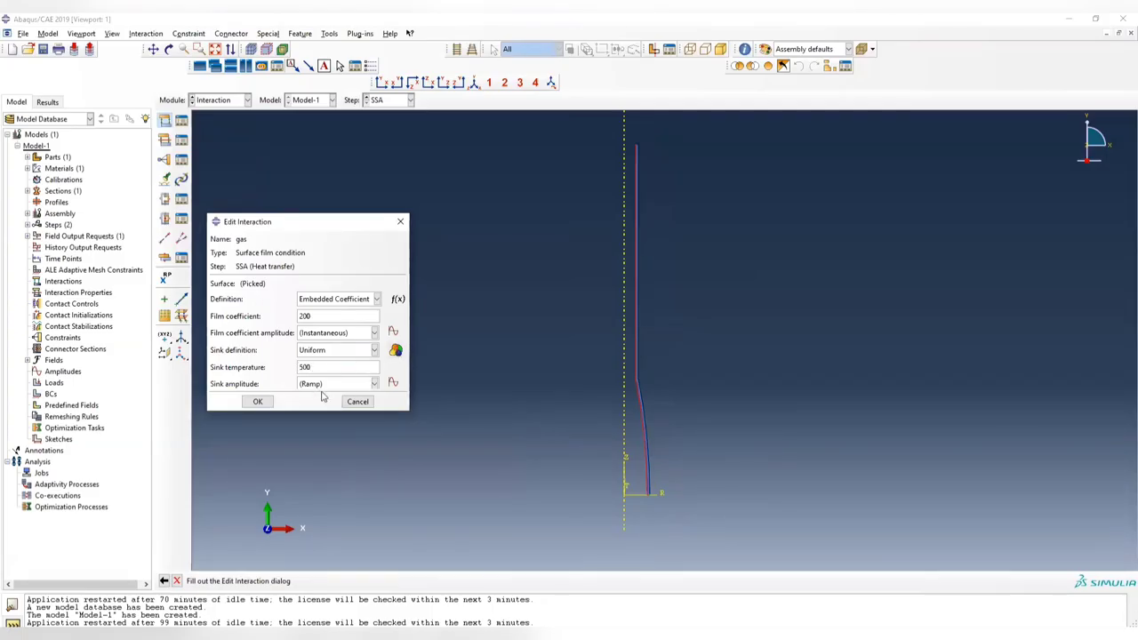
left_click(258, 402)
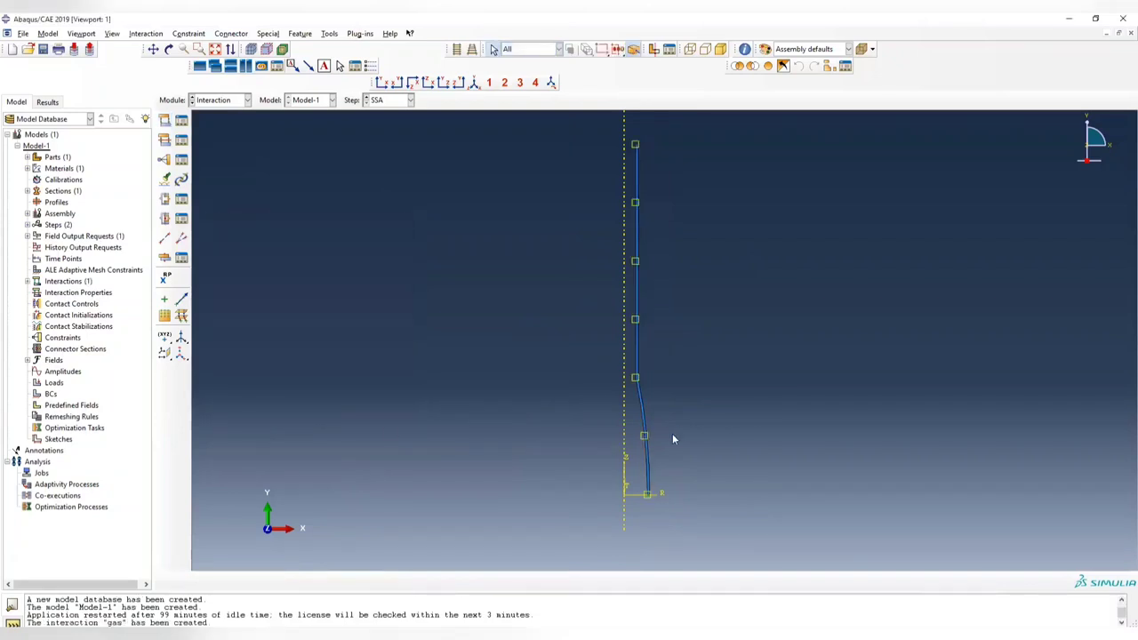
Create a surface film condition named air on another pipe wall edge, looking up h = 10.
scroll(642, 354, "down", 1)
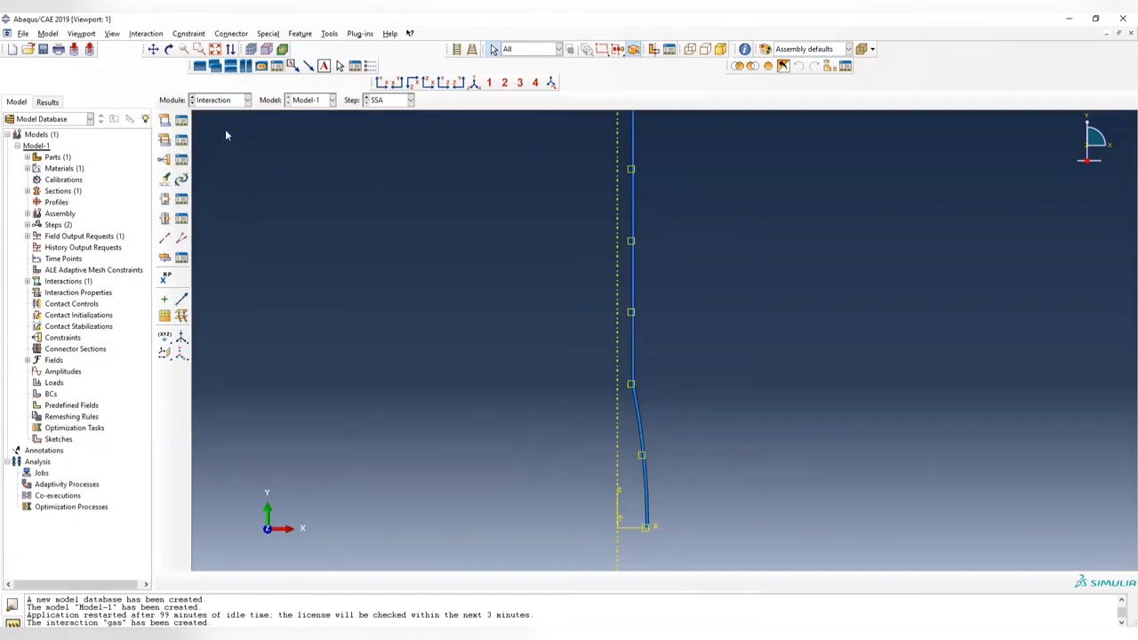
left_click(181, 120)
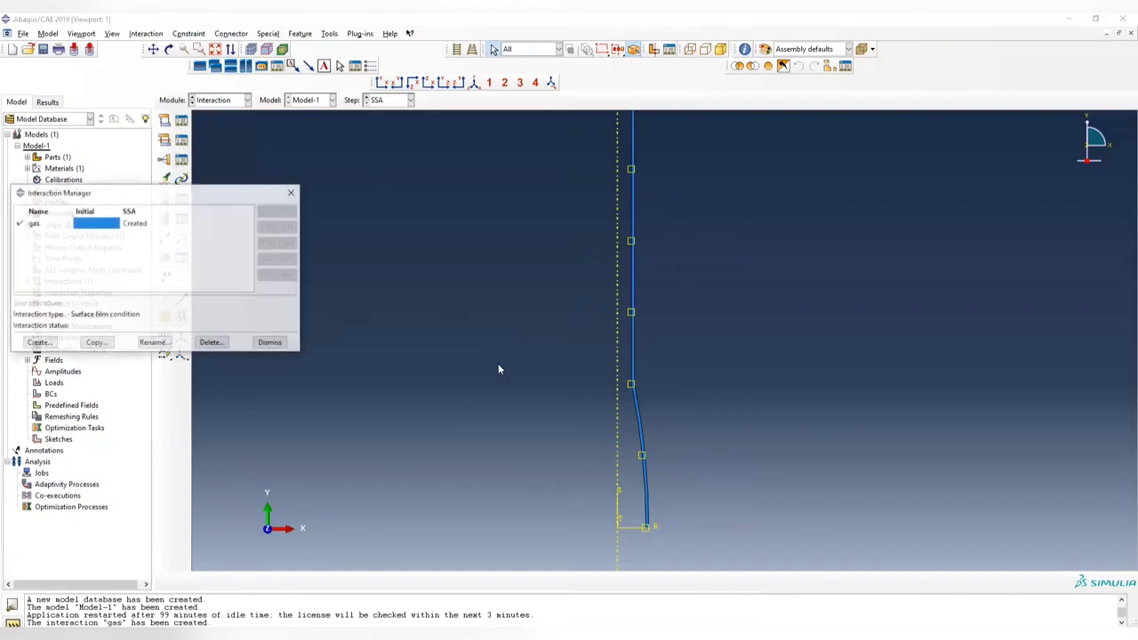
left_click(38, 343)
type("air")
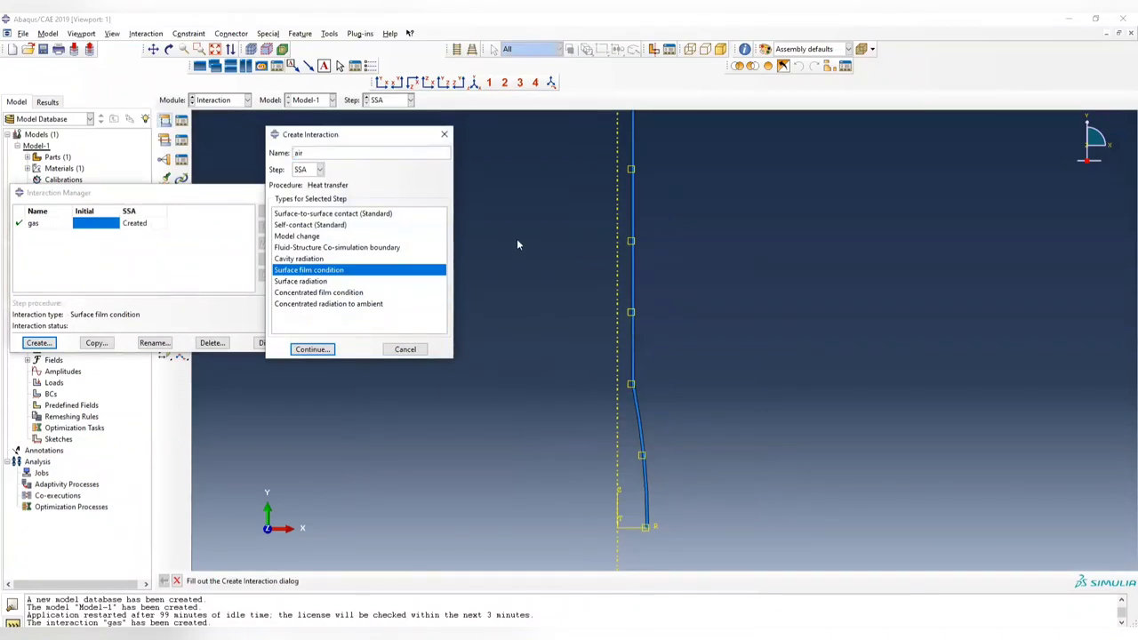
left_click(312, 350)
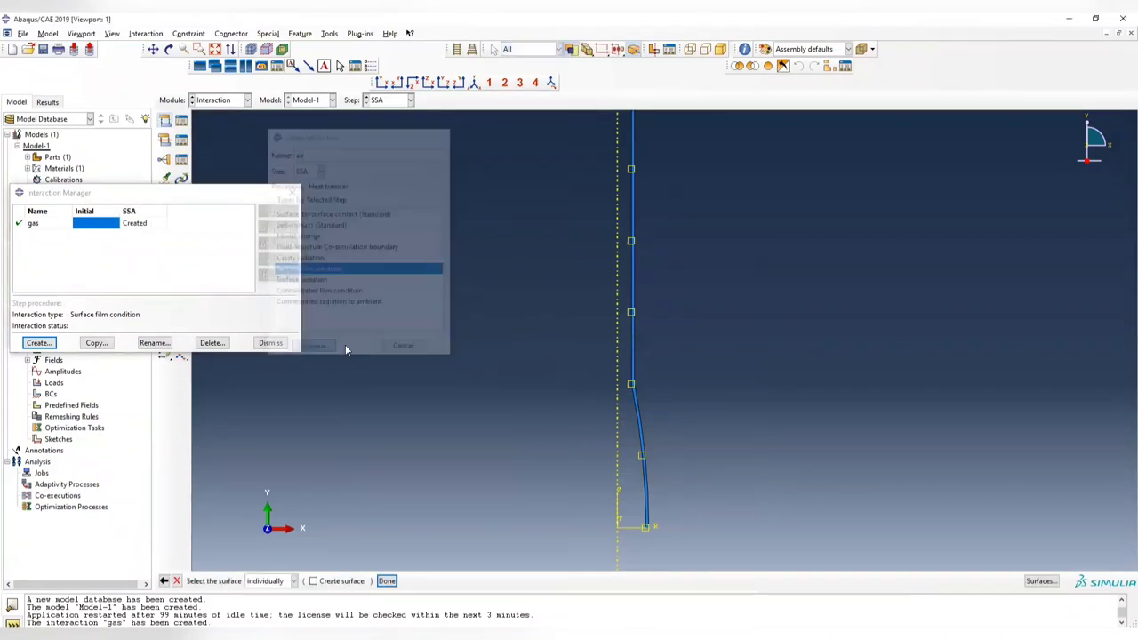
left_click(634, 288)
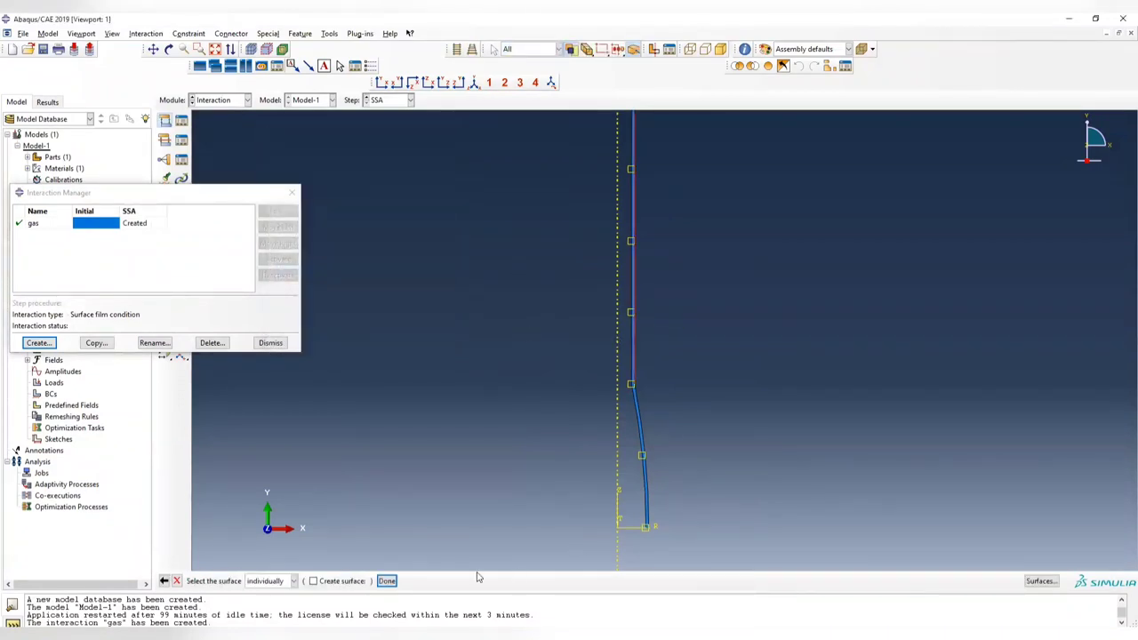
left_click(387, 580)
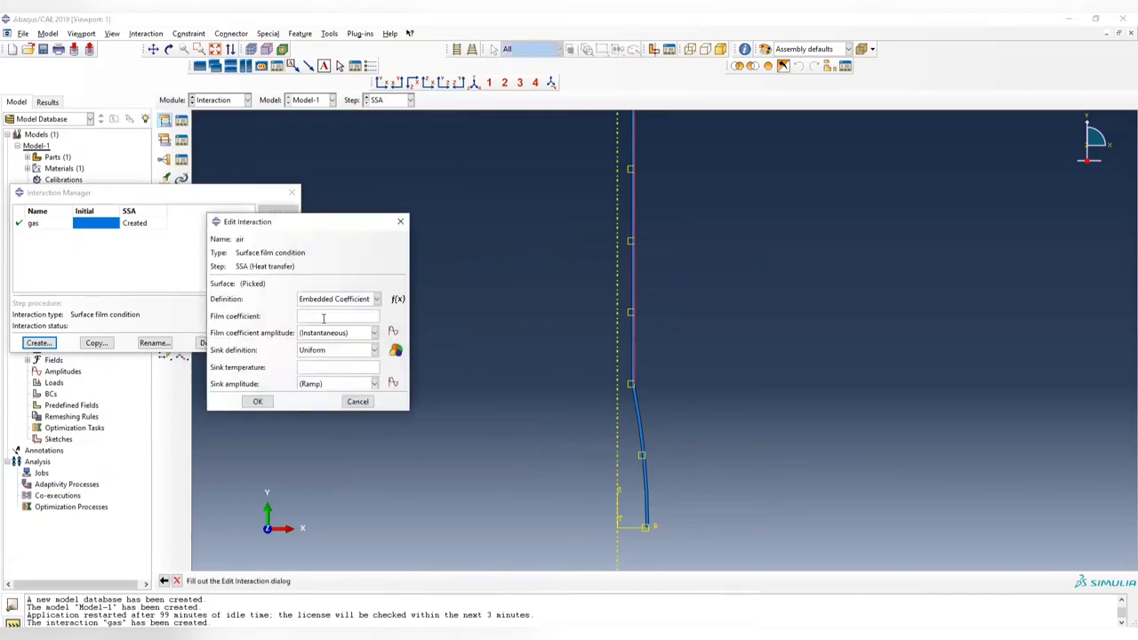
key("alt+Tab")
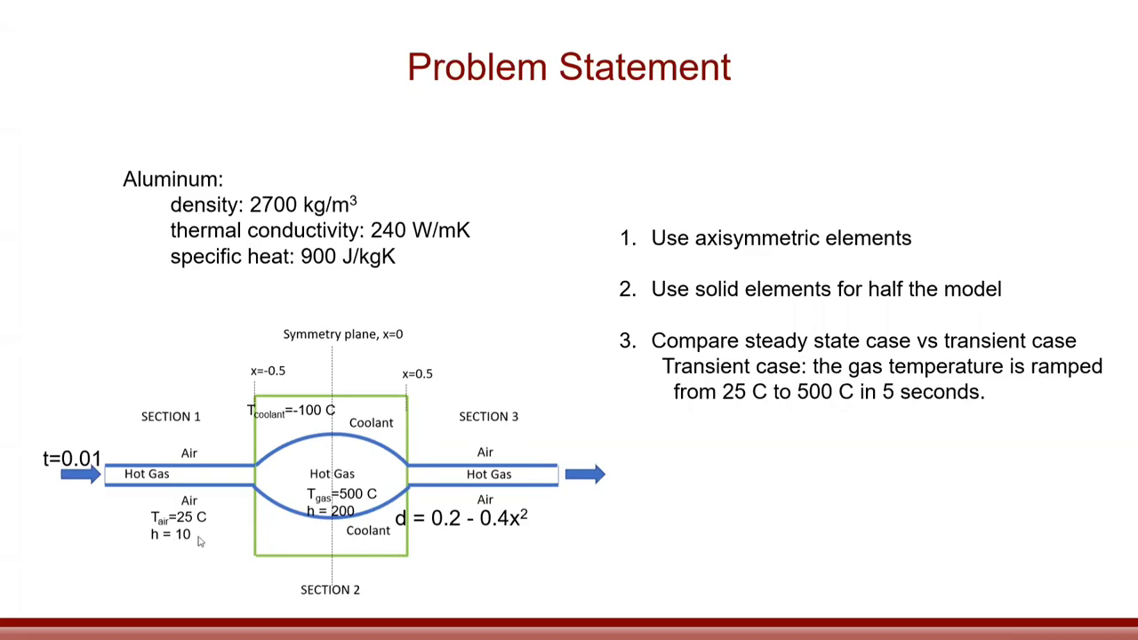
key("alt+Tab")
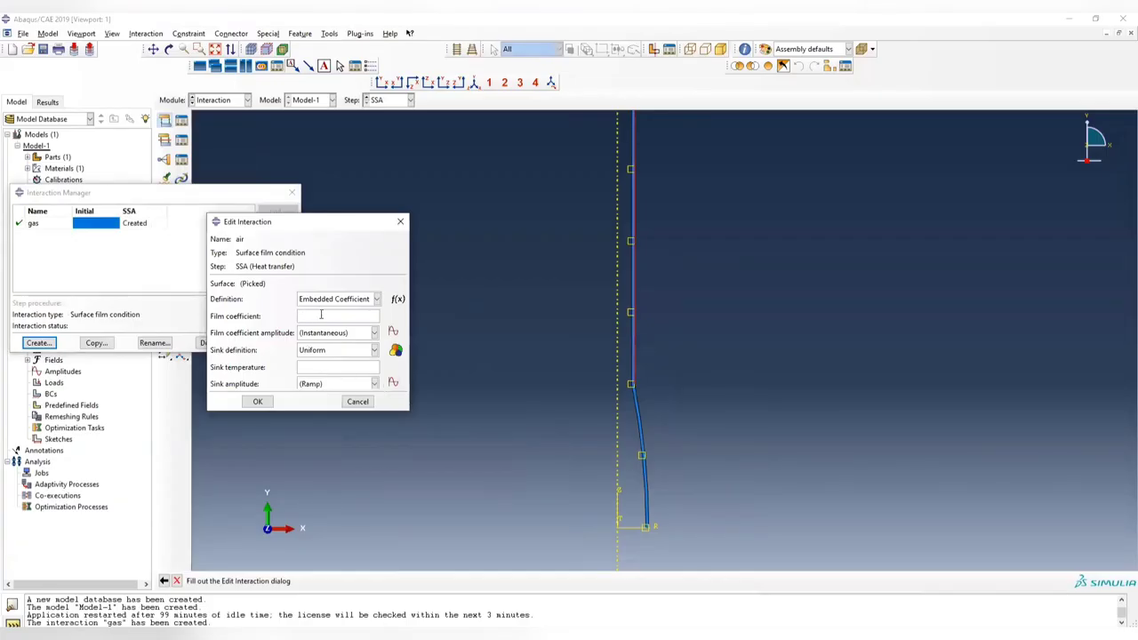
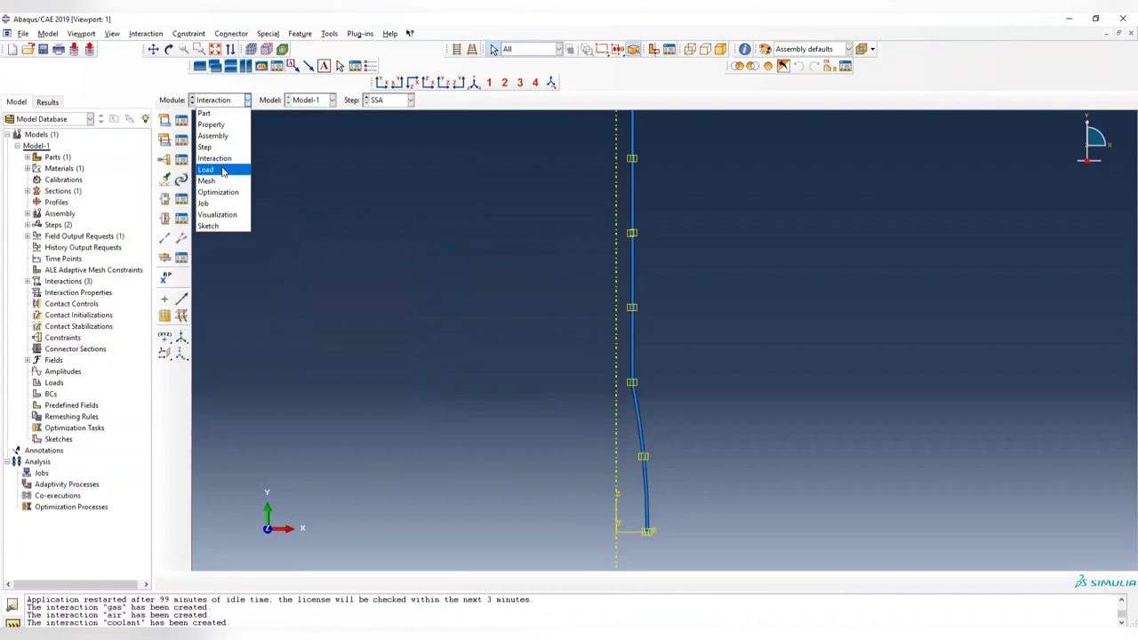
Switch to the Load module for step SSA and zoom and pan to centre the part.
left_click(219, 170)
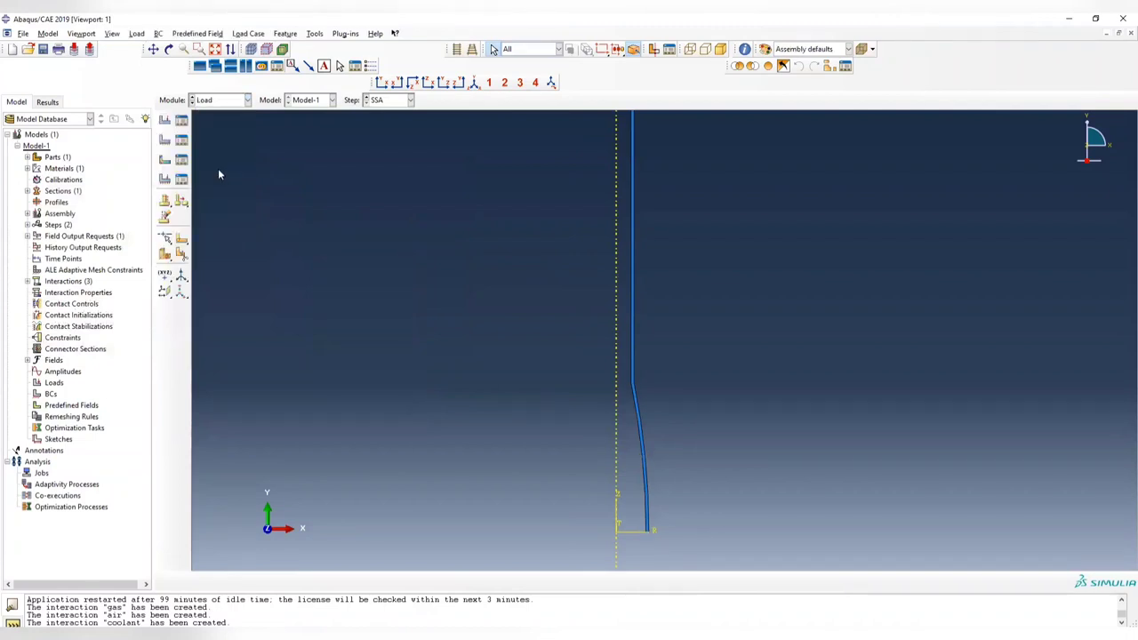
scroll(656, 312, "down", 2)
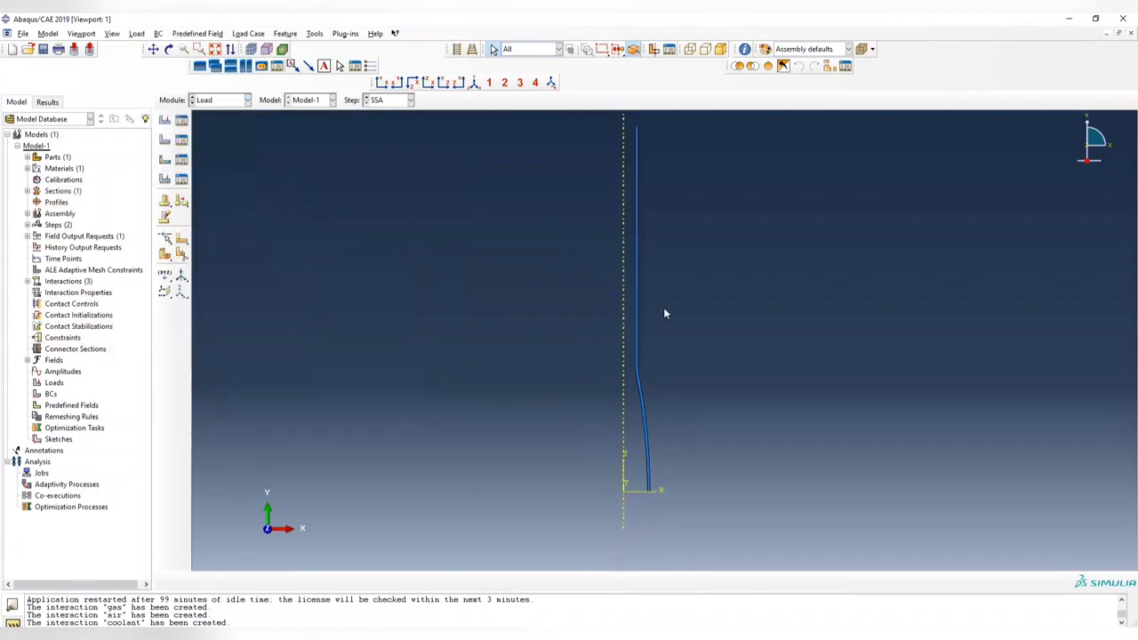
middle_click_drag(673, 251, 599, 287, "ctrl+alt")
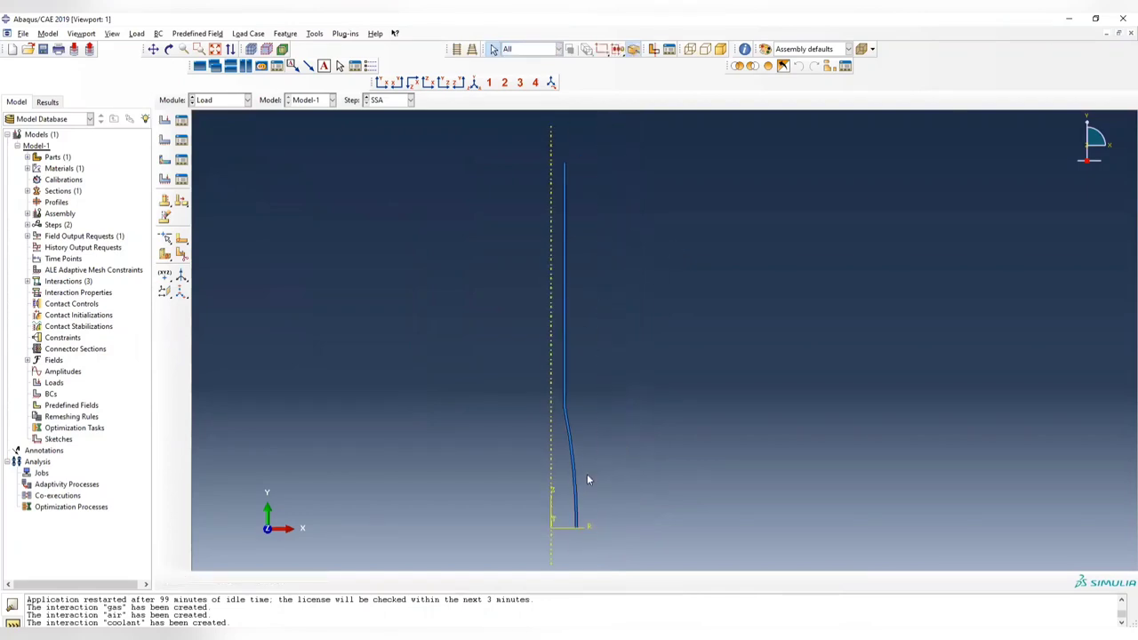
scroll(584, 498, "up", 1)
scroll(576, 543, "up", 2)
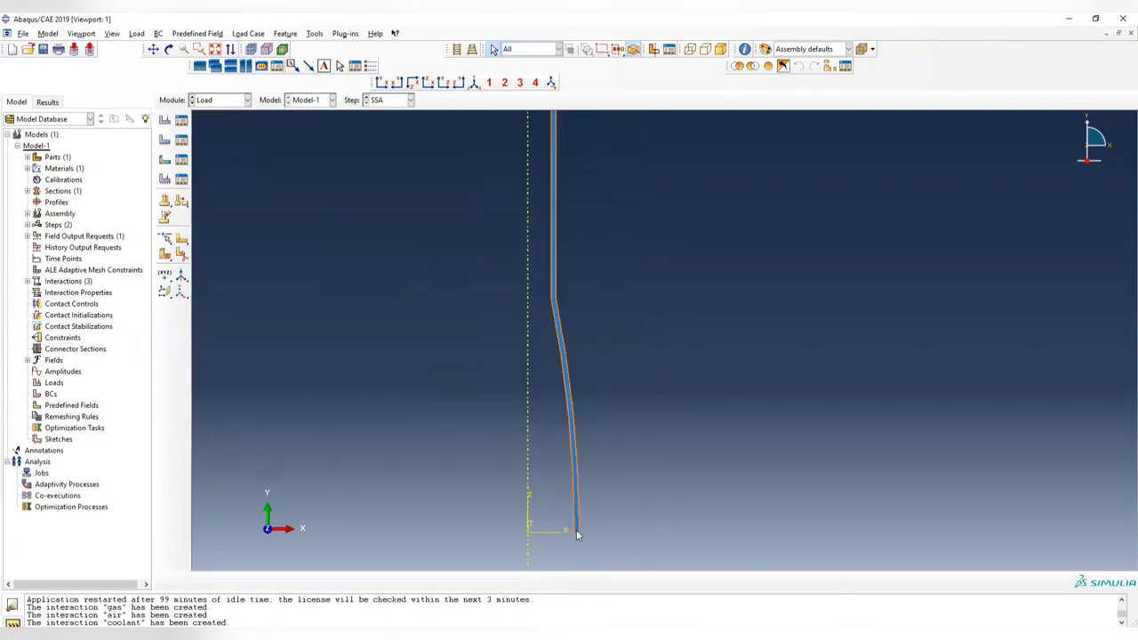
scroll(663, 323, "down", 2)
scroll(676, 266, "down", 1)
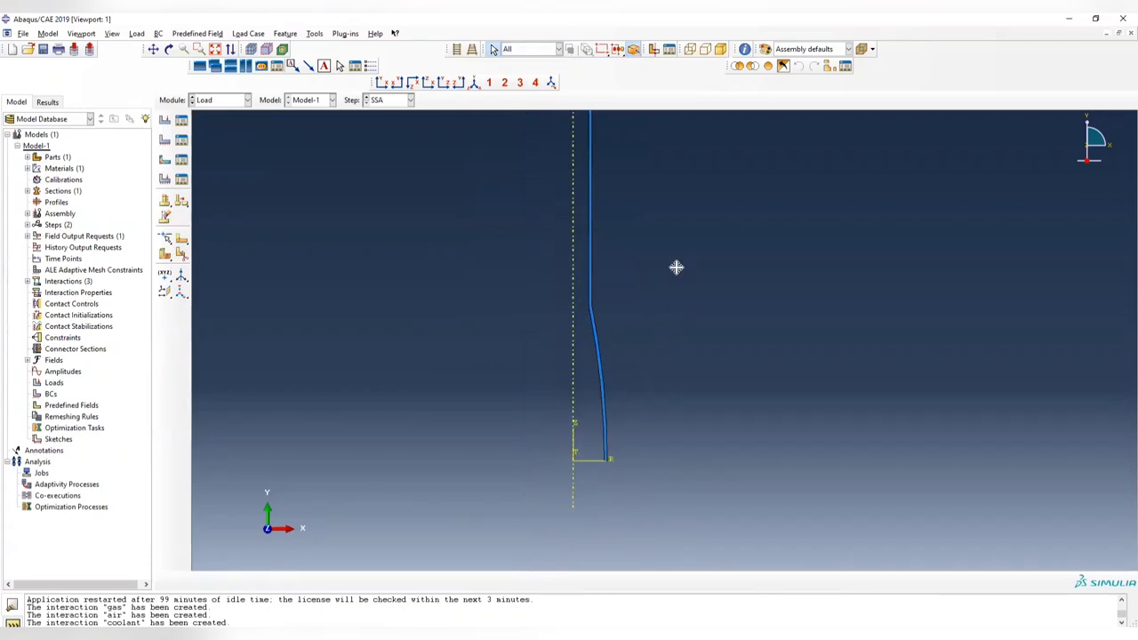
middle_click_drag(676, 266, 705, 322, "ctrl+alt")
scroll(684, 232, "down", 1)
middle_click_drag(684, 232, 637, 279, "ctrl+alt")
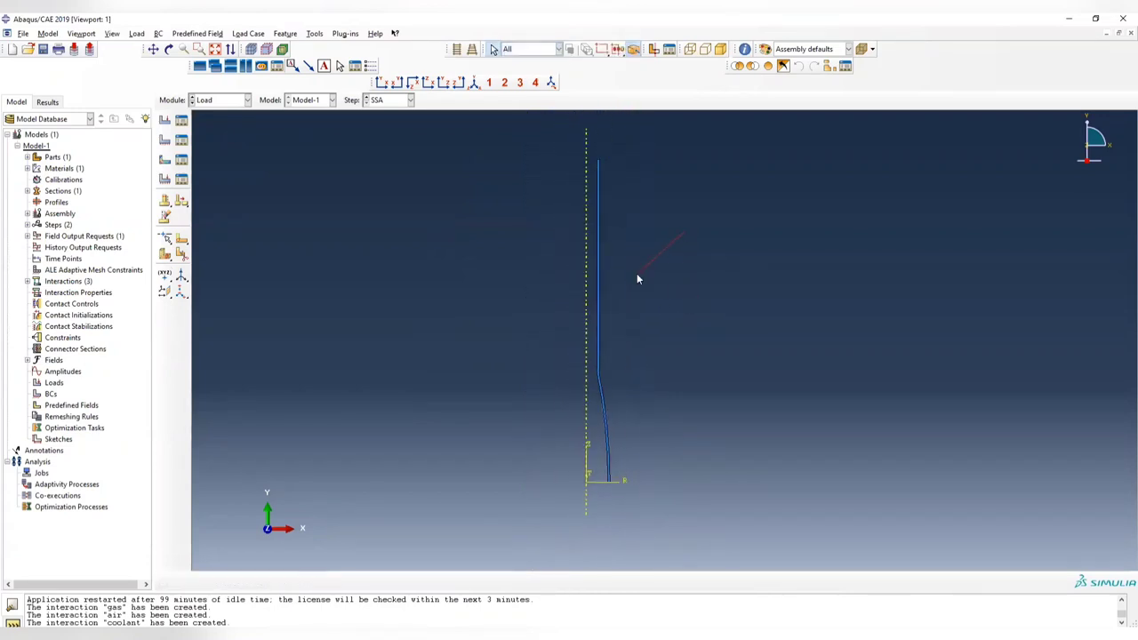
scroll(631, 275, "up", 1)
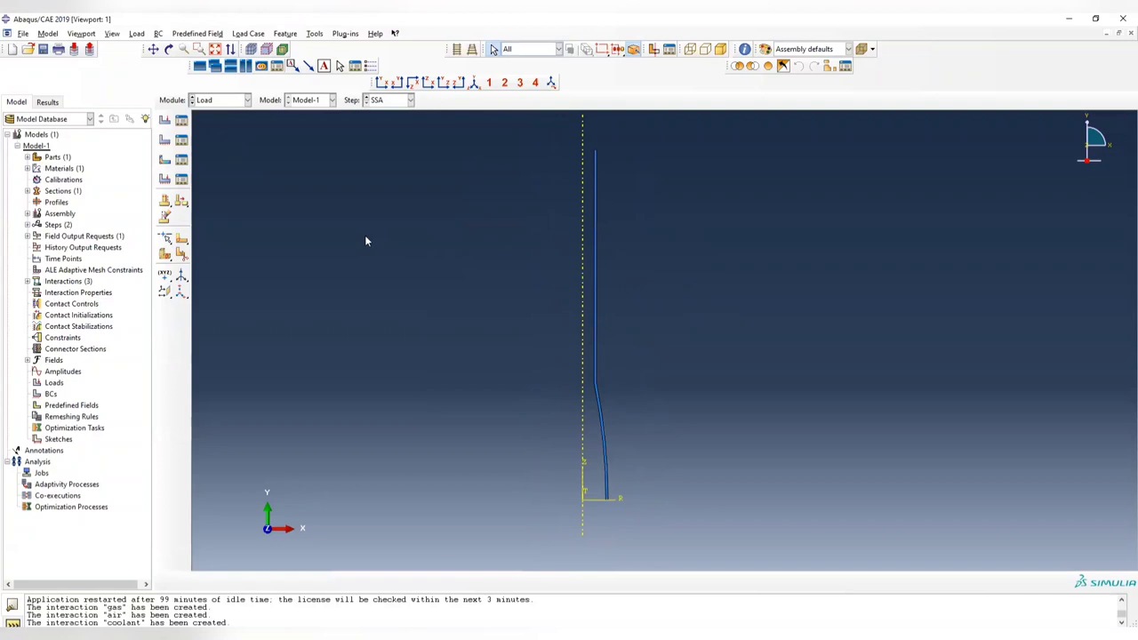
Start a Temperature predefined field in the Initial step.
left_click(164, 159)
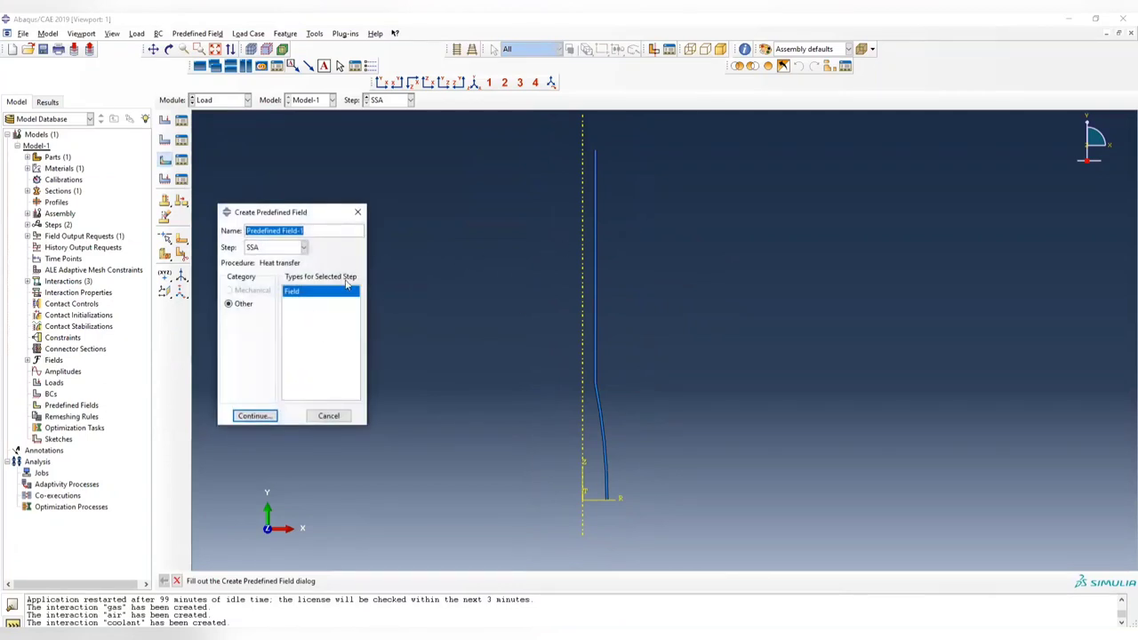
left_click(303, 247)
left_click(260, 257)
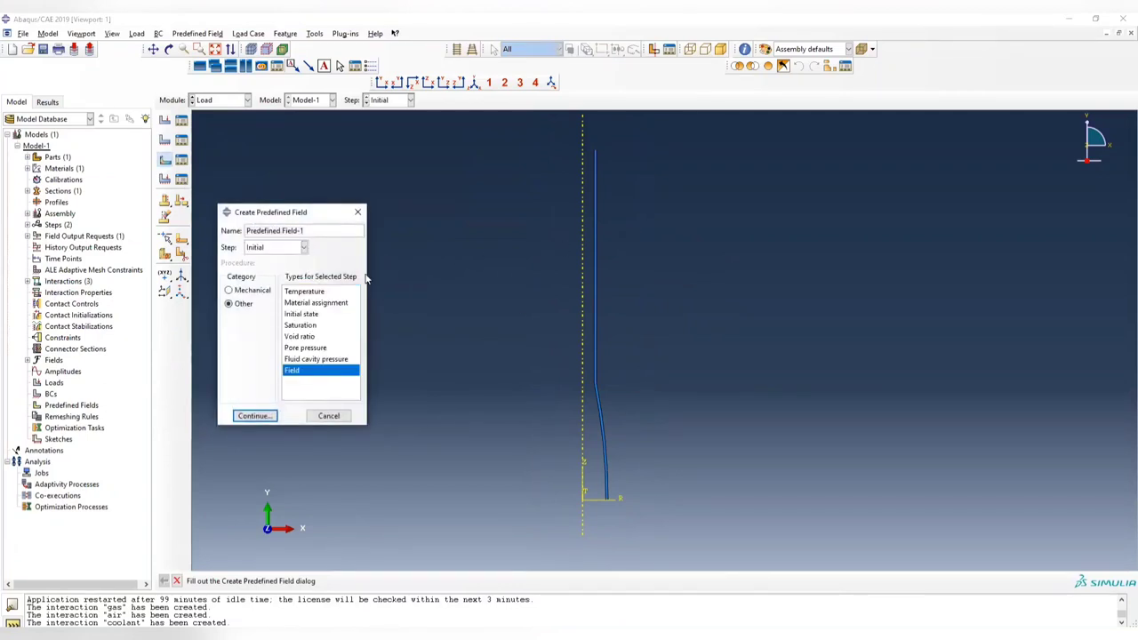
left_click(300, 292)
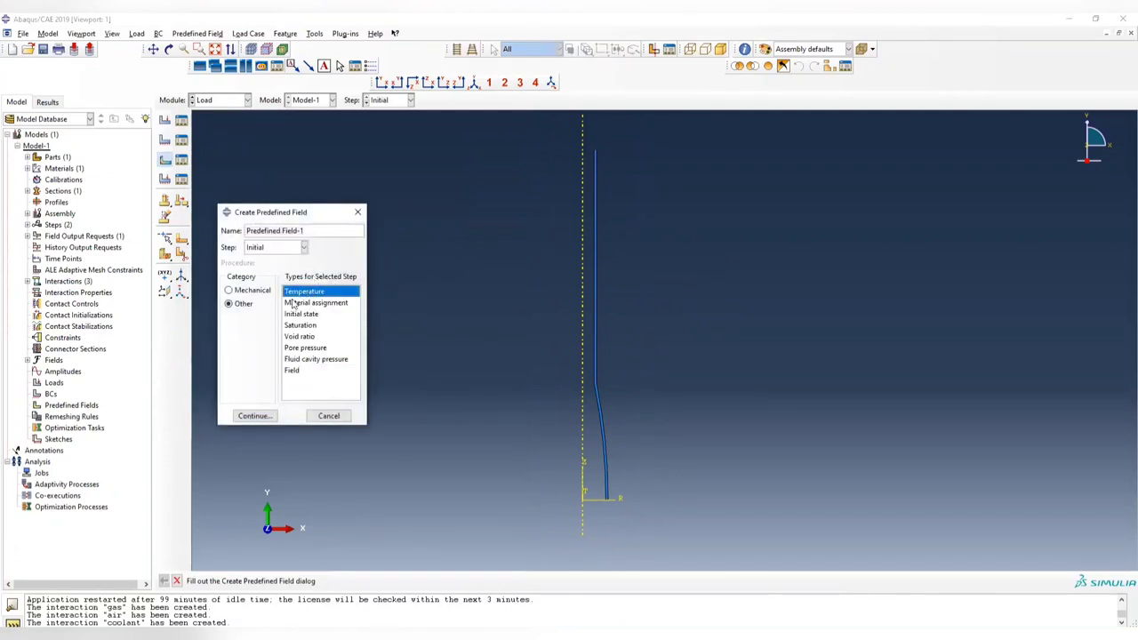
left_click(656, 239)
left_click(304, 248)
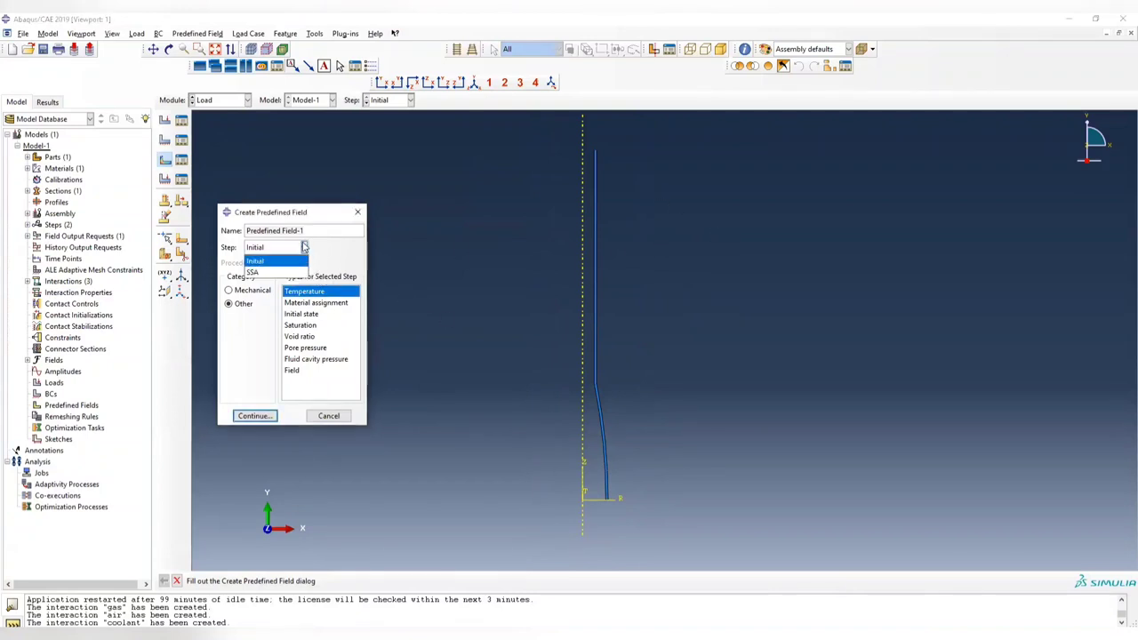
left_click(284, 268)
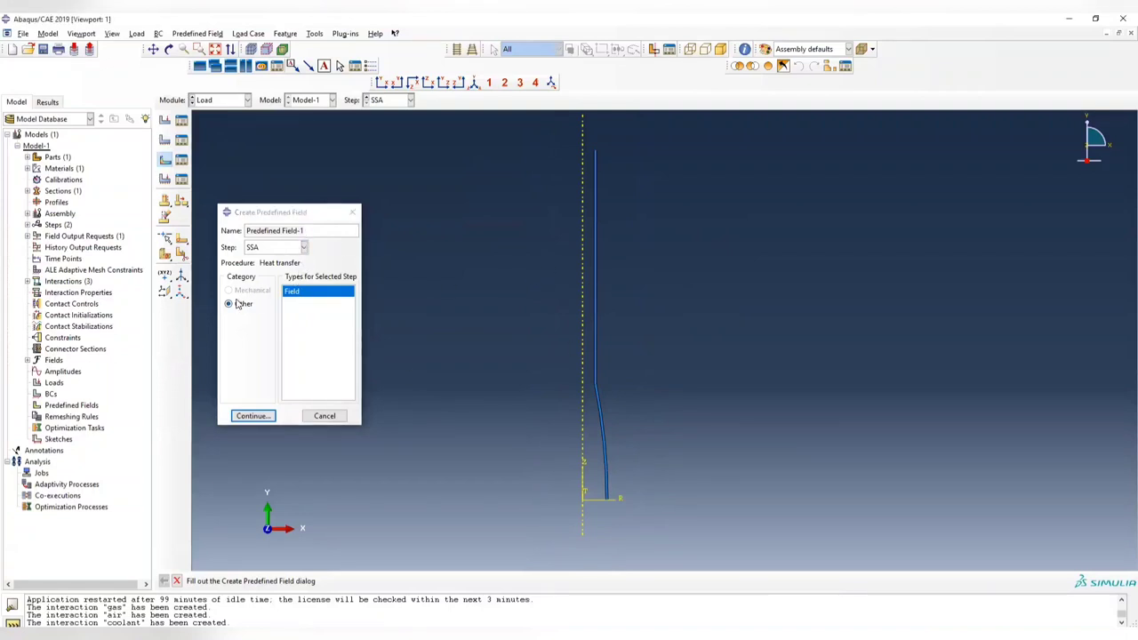
left_click(302, 247)
left_click(259, 259)
left_click(315, 292)
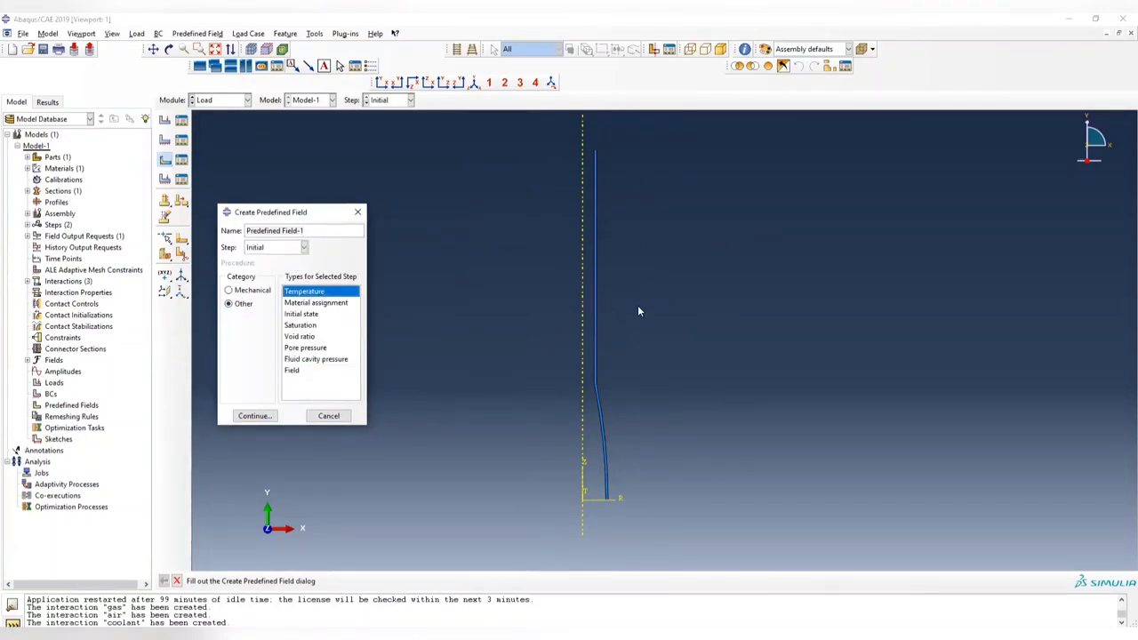
left_click(622, 312)
left_click(269, 418)
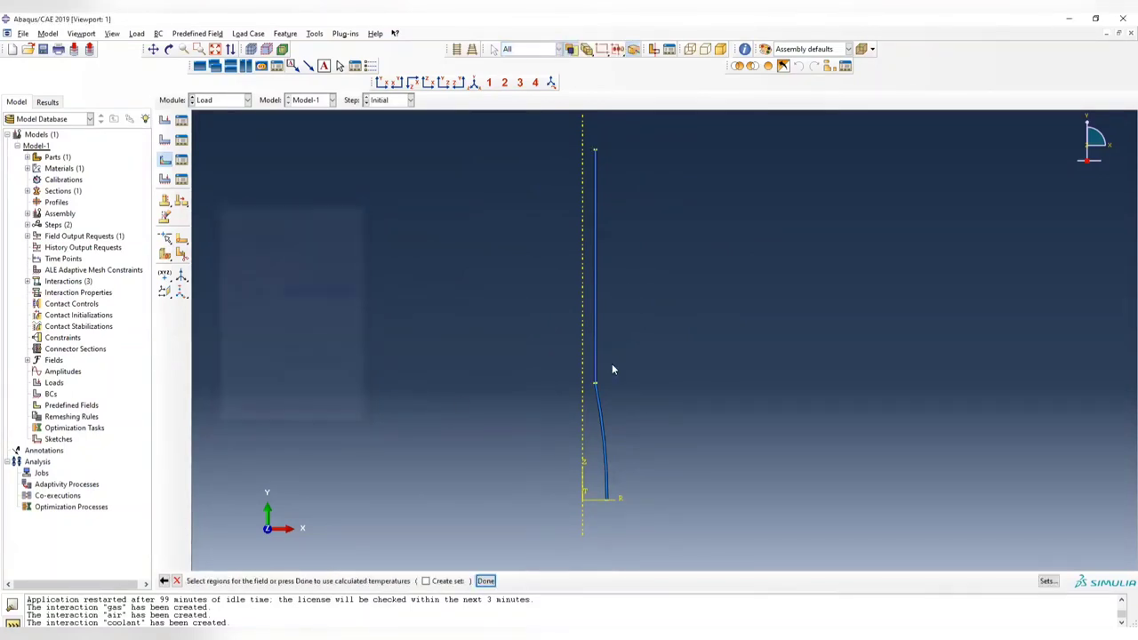
Apply the field to the whole part with a magnitude of 25.
left_click_drag(637, 293, 593, 432)
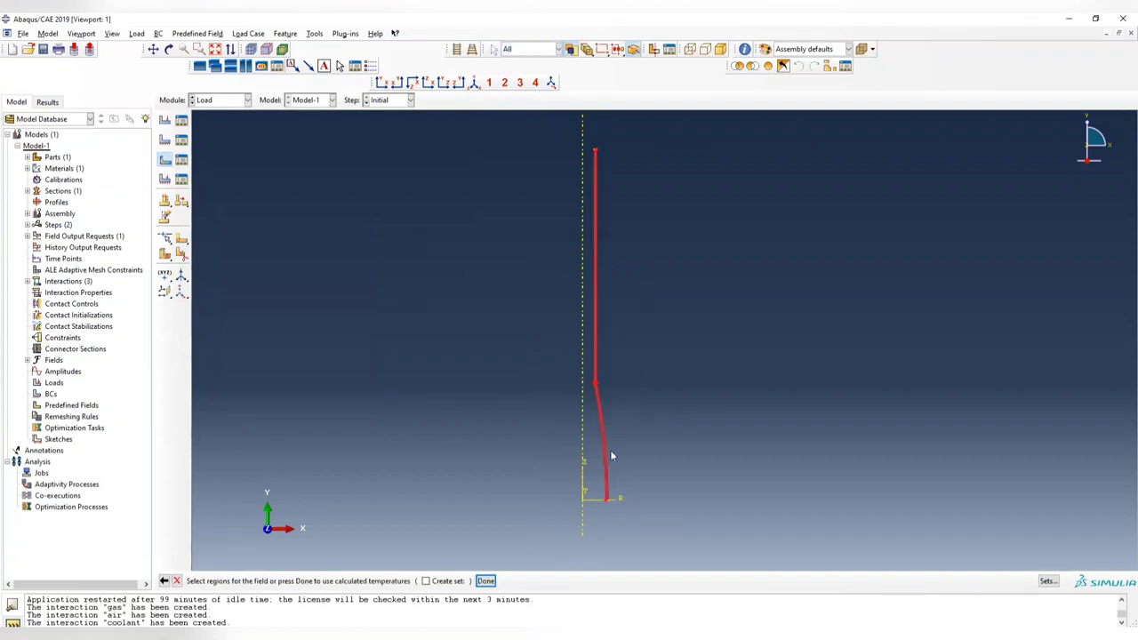
left_click(485, 581)
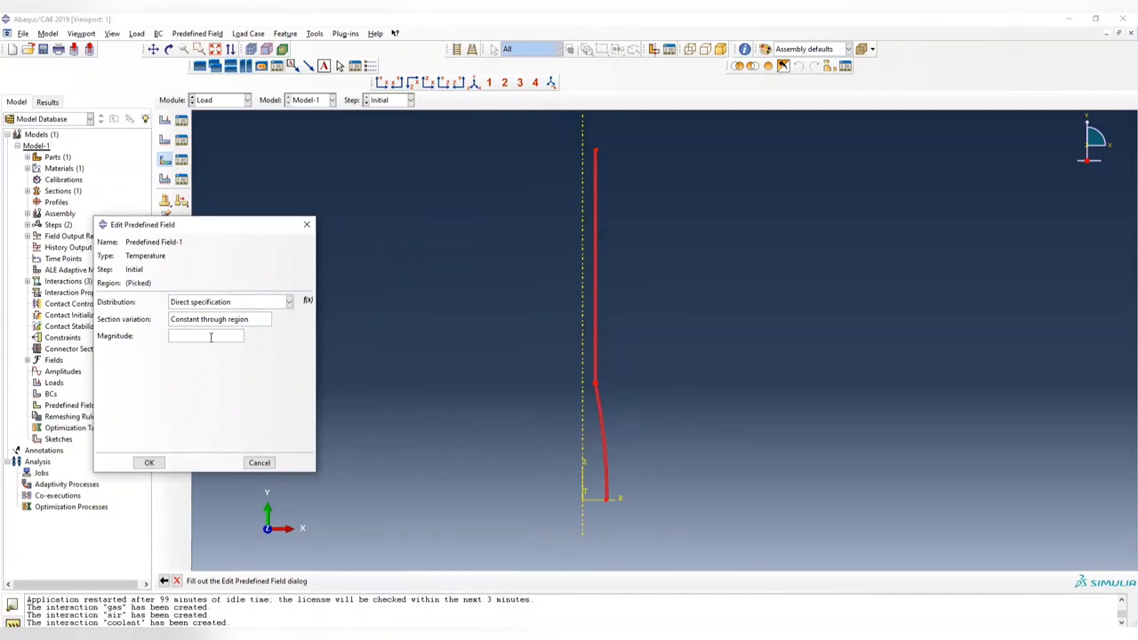
type("25")
left_click(151, 463)
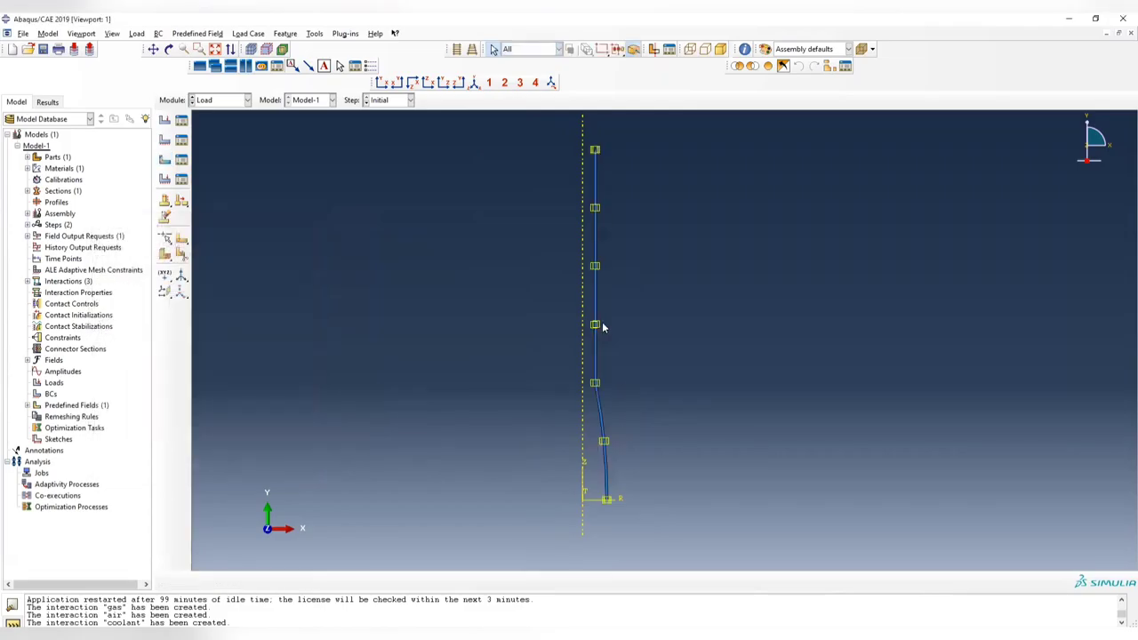
In the Mesh module, set the mesh controls to a Structured technique.
left_click(221, 100)
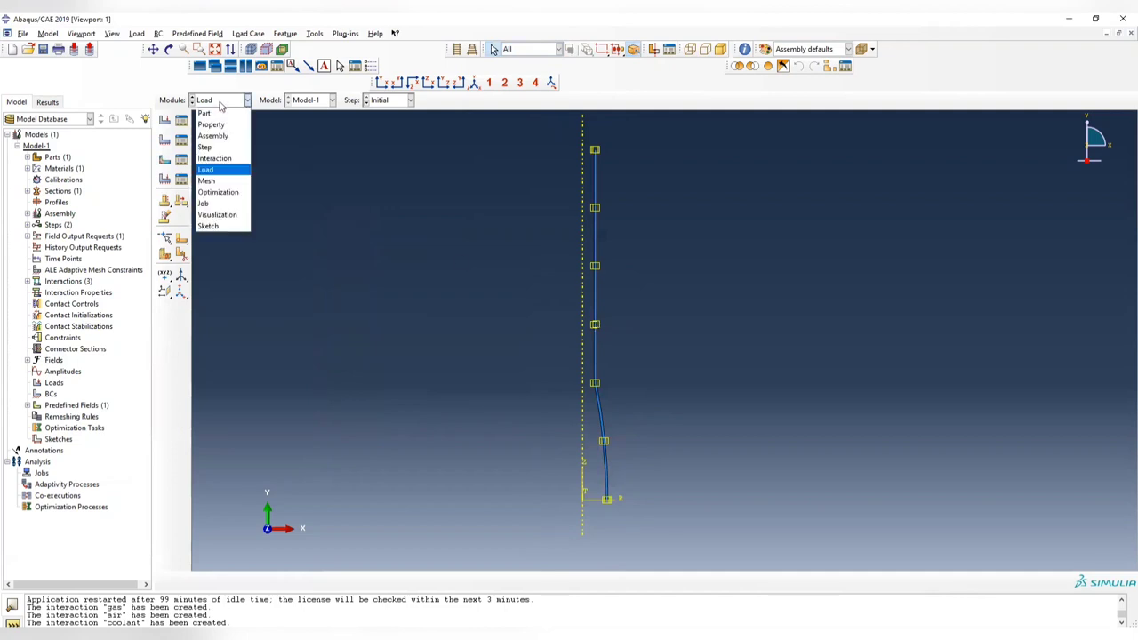
left_click(217, 184)
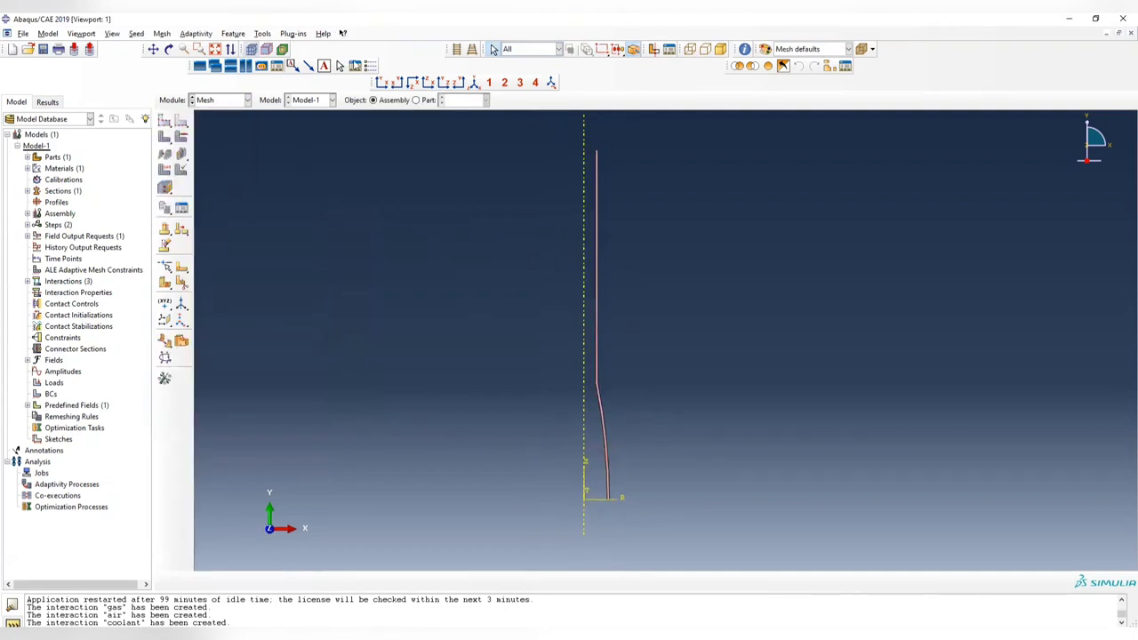
left_click(161, 34)
left_click(189, 48)
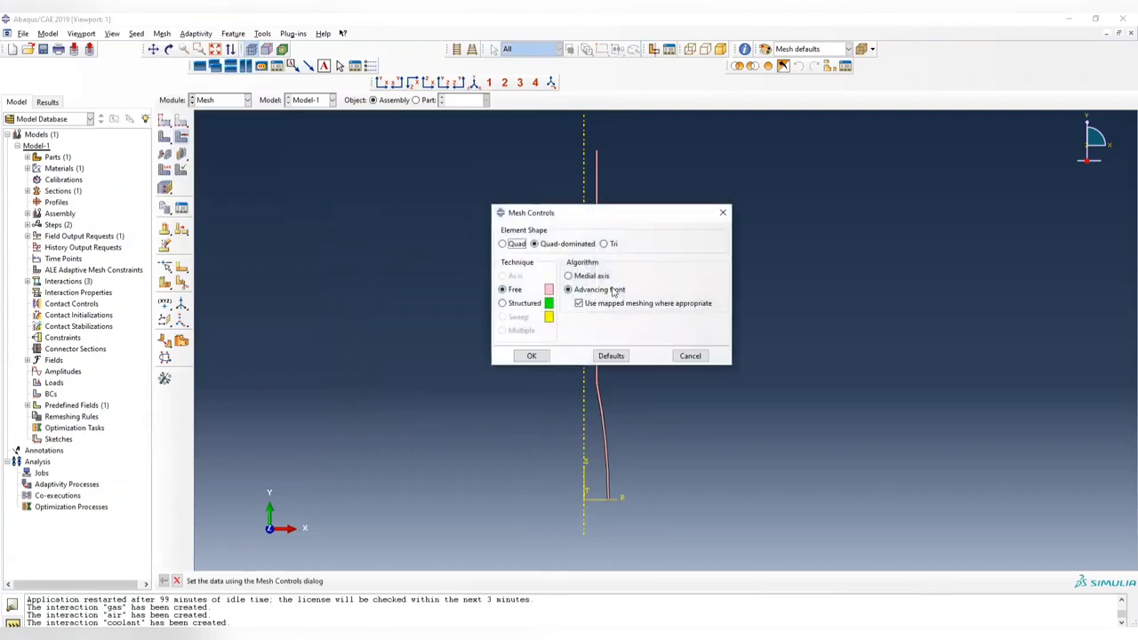
left_click(503, 303)
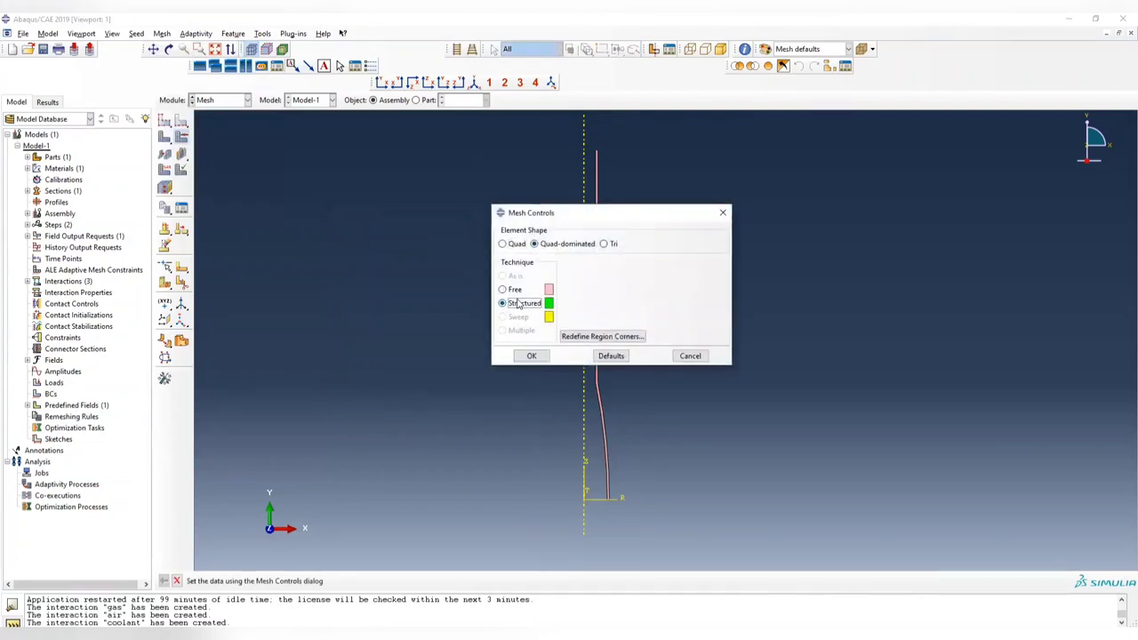
left_click(531, 356)
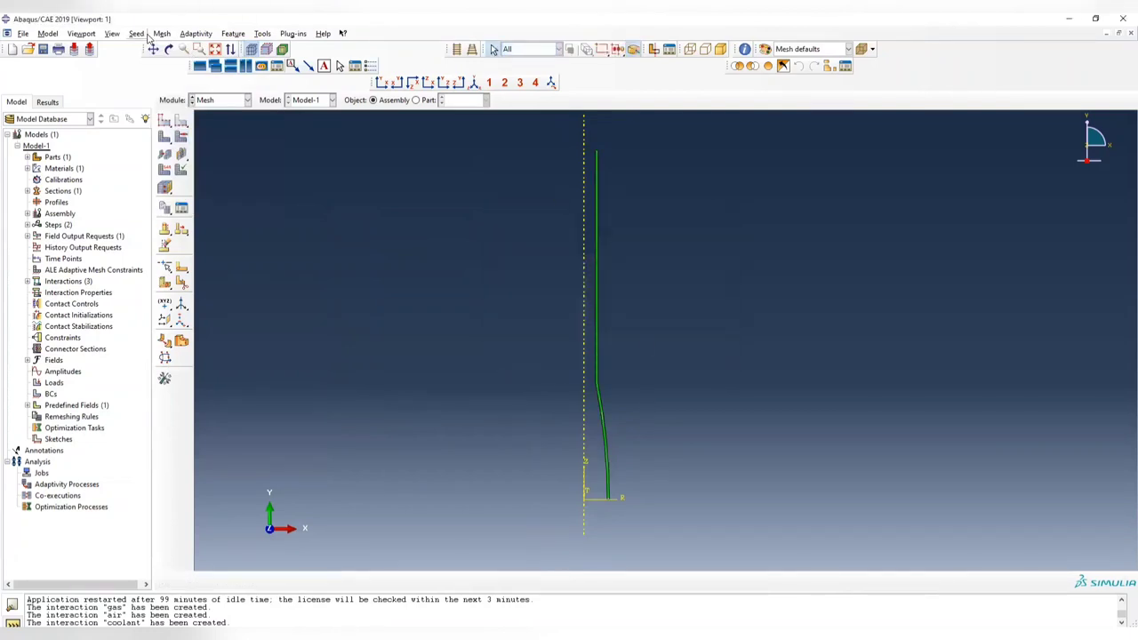
Assign DCAX4 elements from the Heat Transfer element family.
left_click(162, 34)
left_click(233, 71)
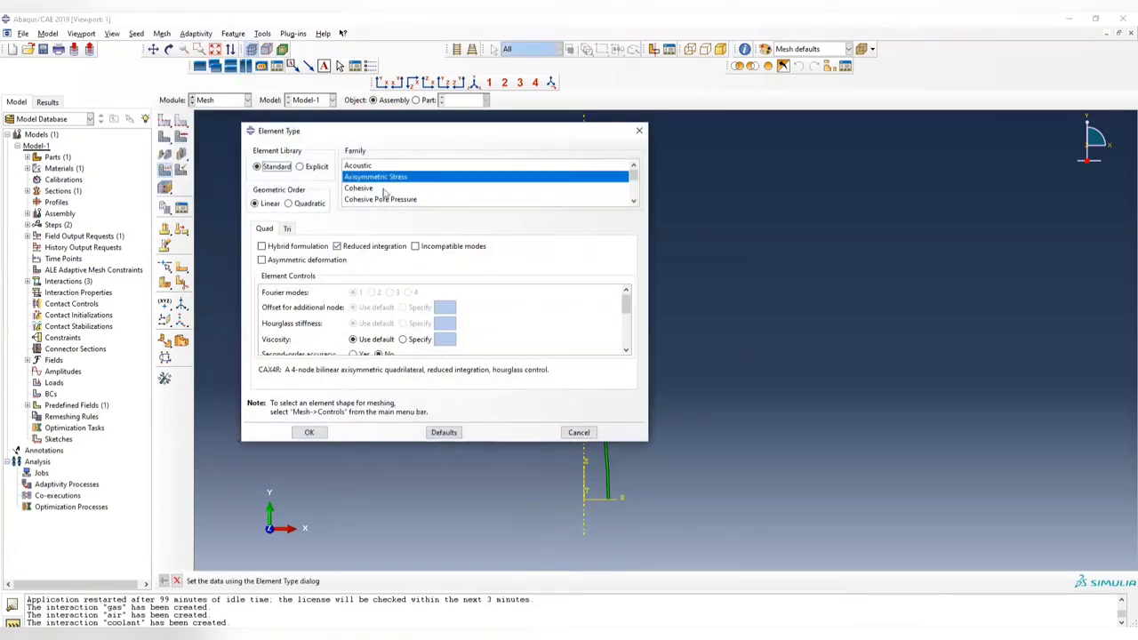
scroll(398, 193, "down", 3)
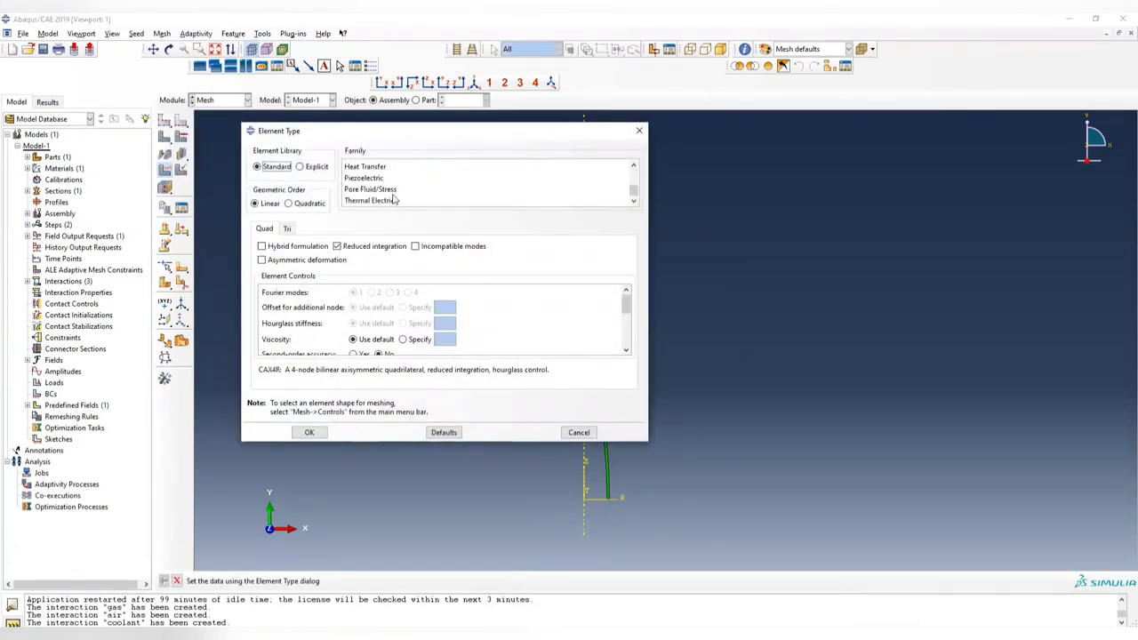
scroll(378, 195, "up", 2)
left_click(373, 189)
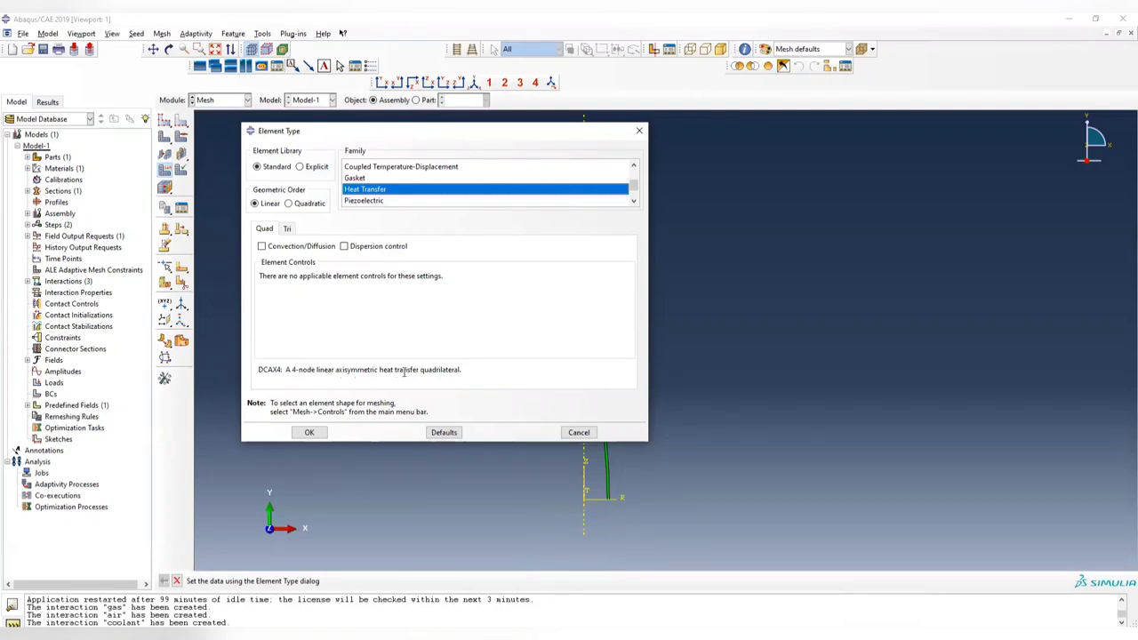
left_click(309, 433)
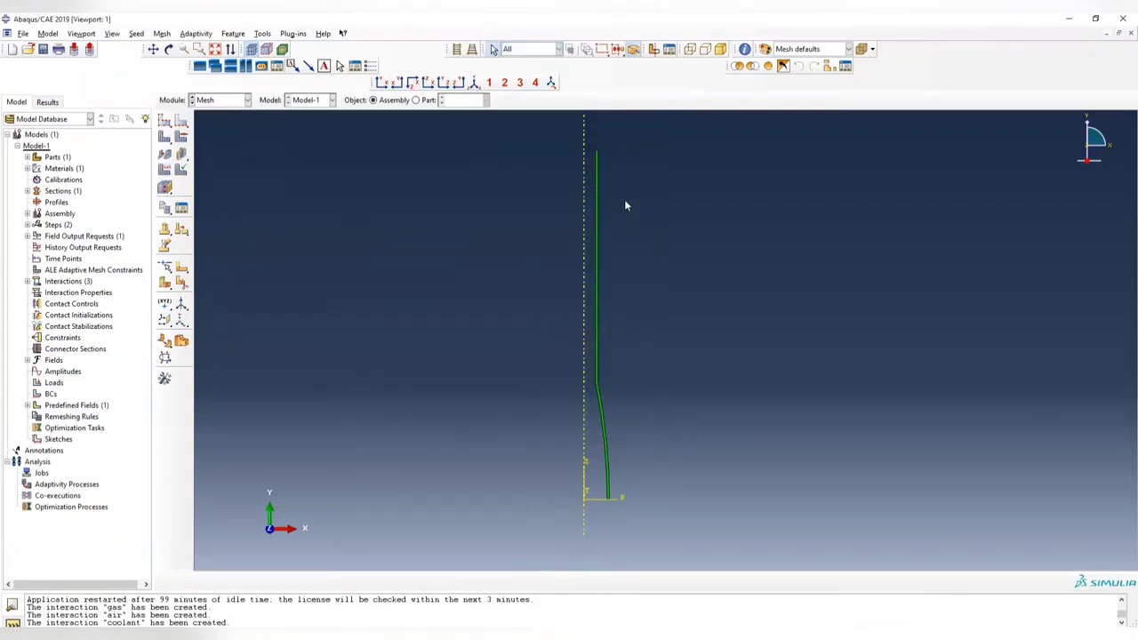
Replace the 0.05 global seed with an approximate size of 0.02 and apply it.
left_click(166, 121)
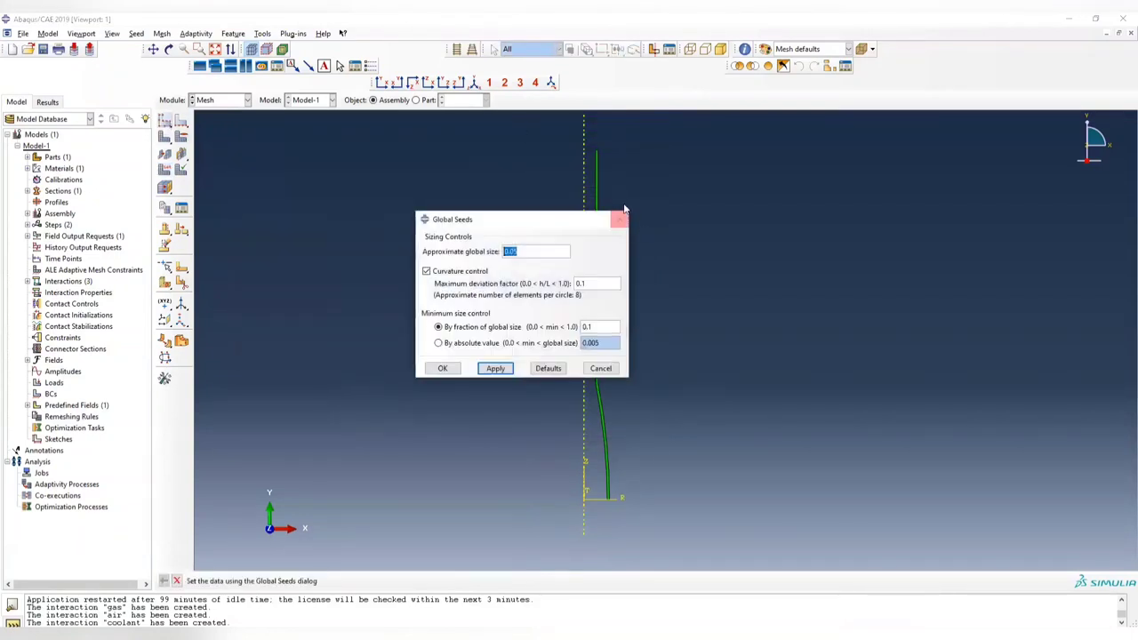
left_click(620, 218)
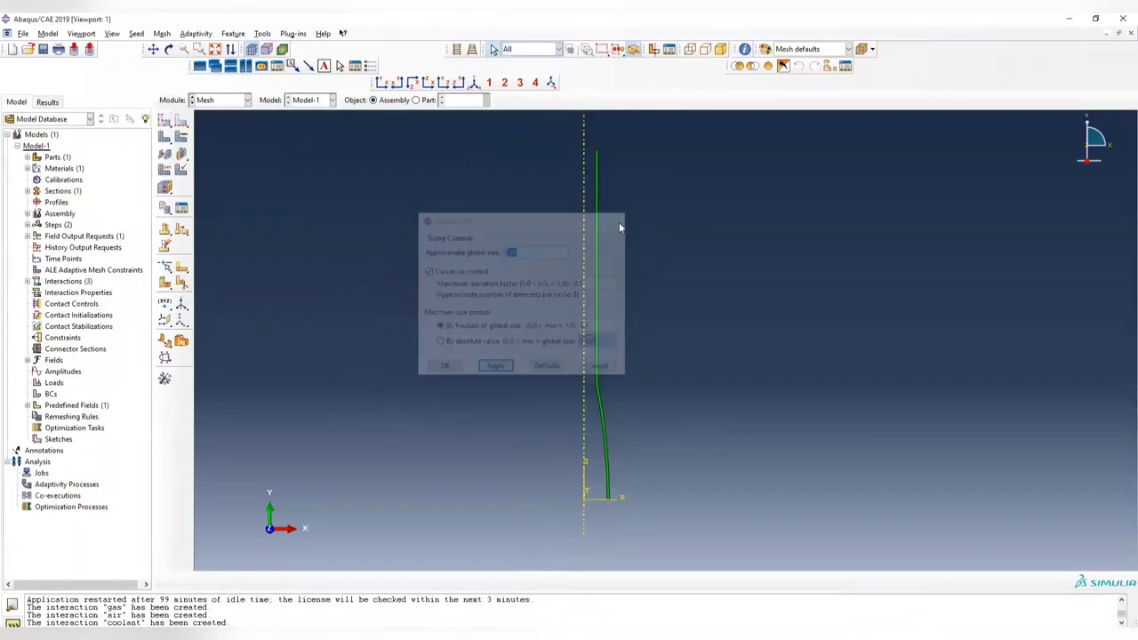
left_click(181, 125)
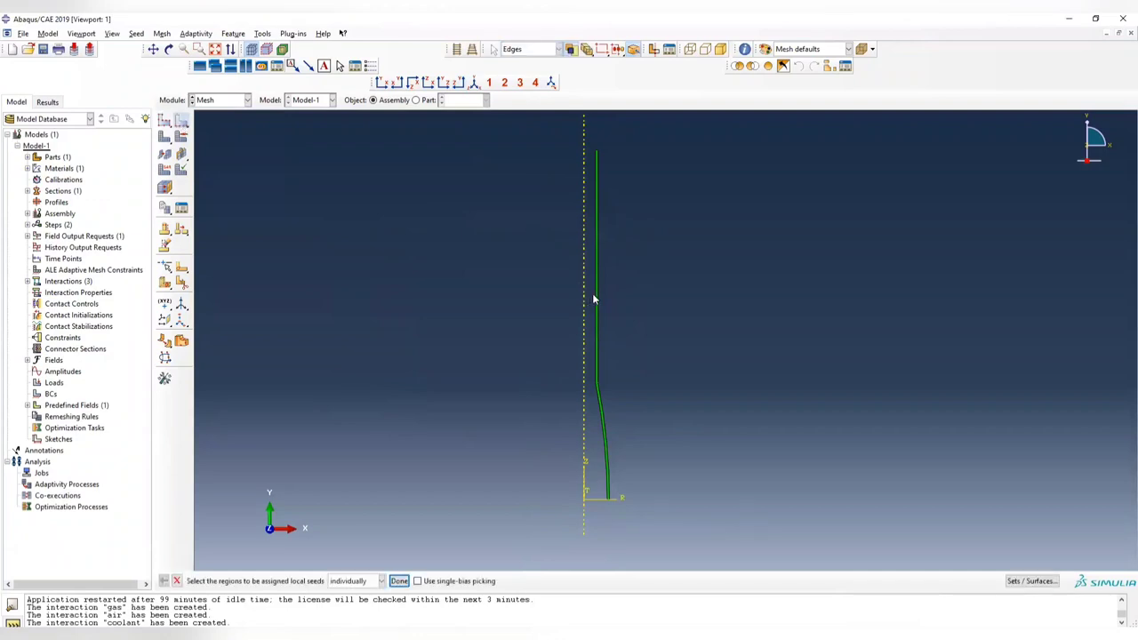
left_click(164, 122)
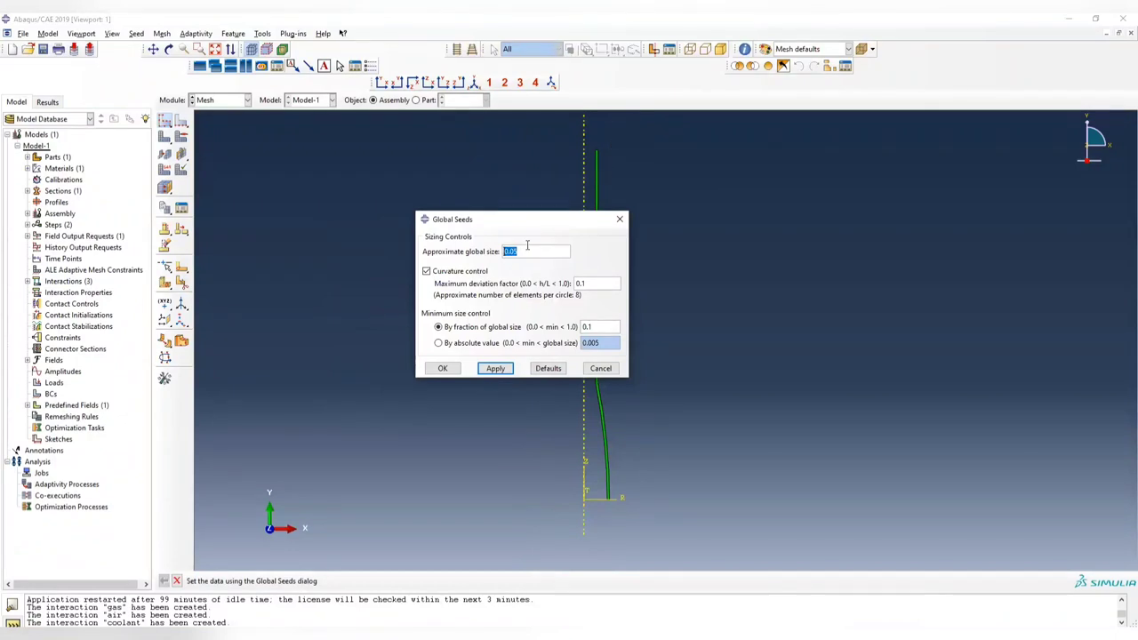
type("0")
left_click(495, 368)
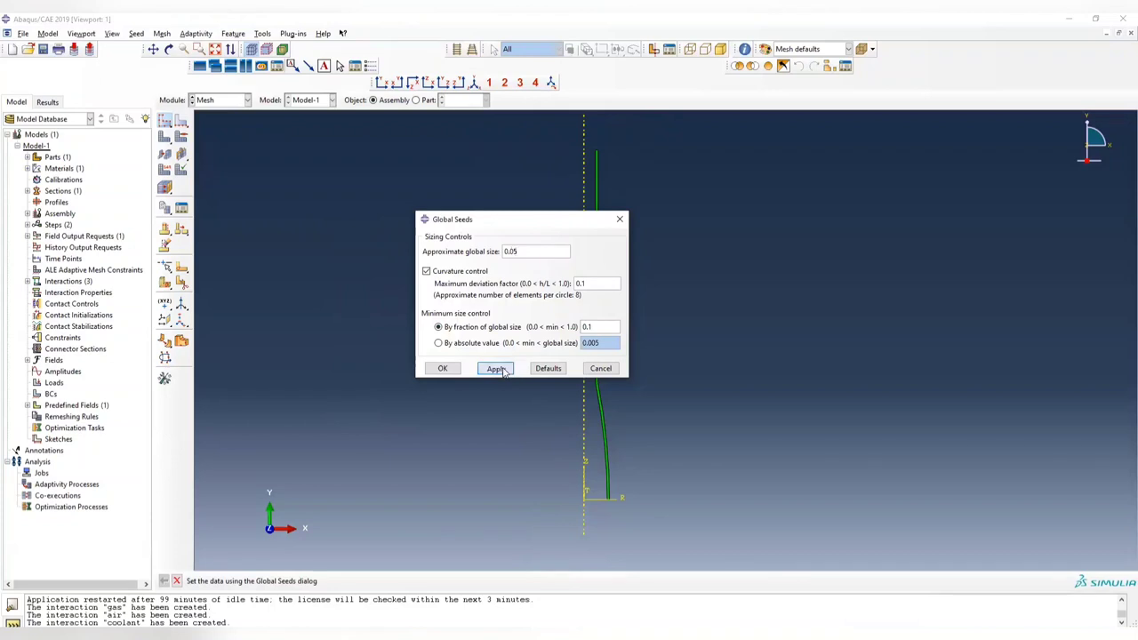
left_click(619, 219)
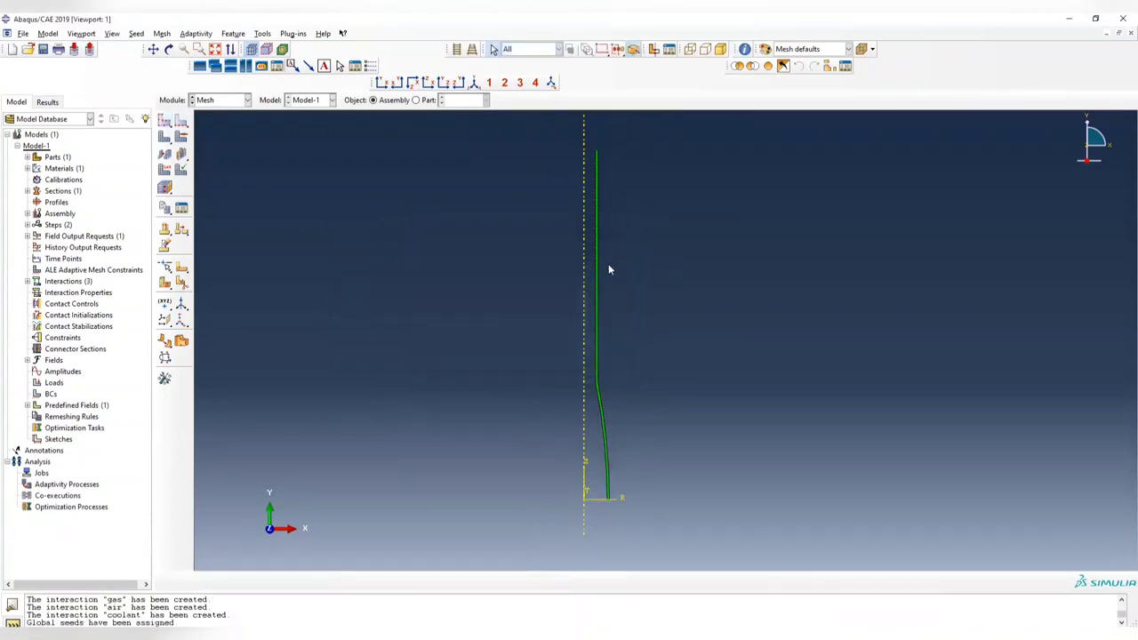
left_click(163, 125)
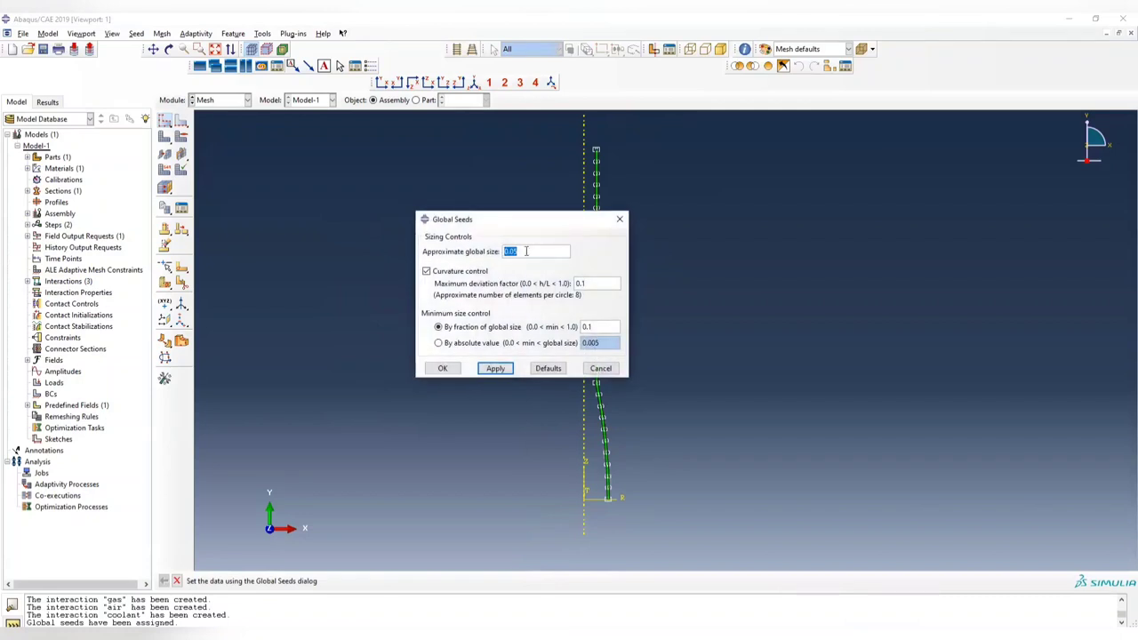
type("0.02")
left_click(495, 368)
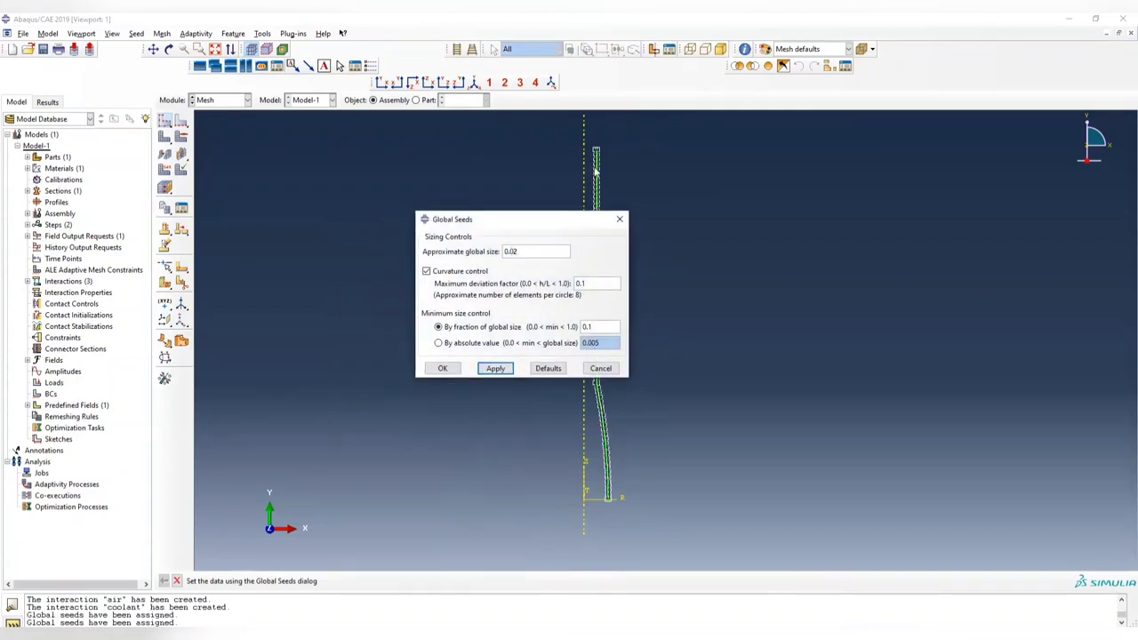
left_click(619, 220)
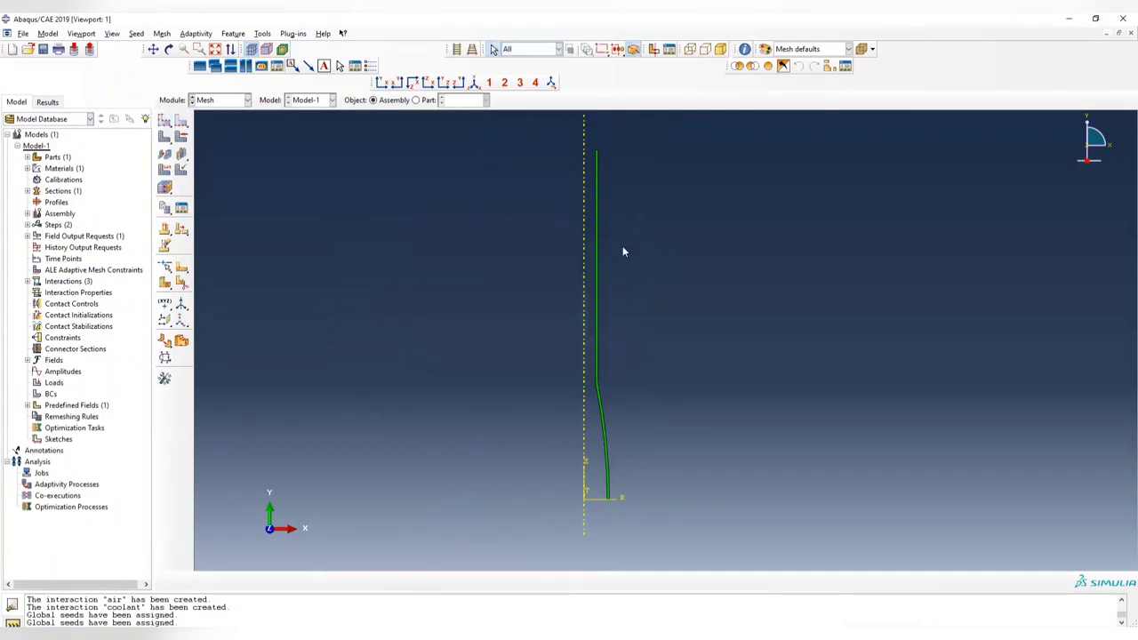
scroll(611, 224, "up", 5)
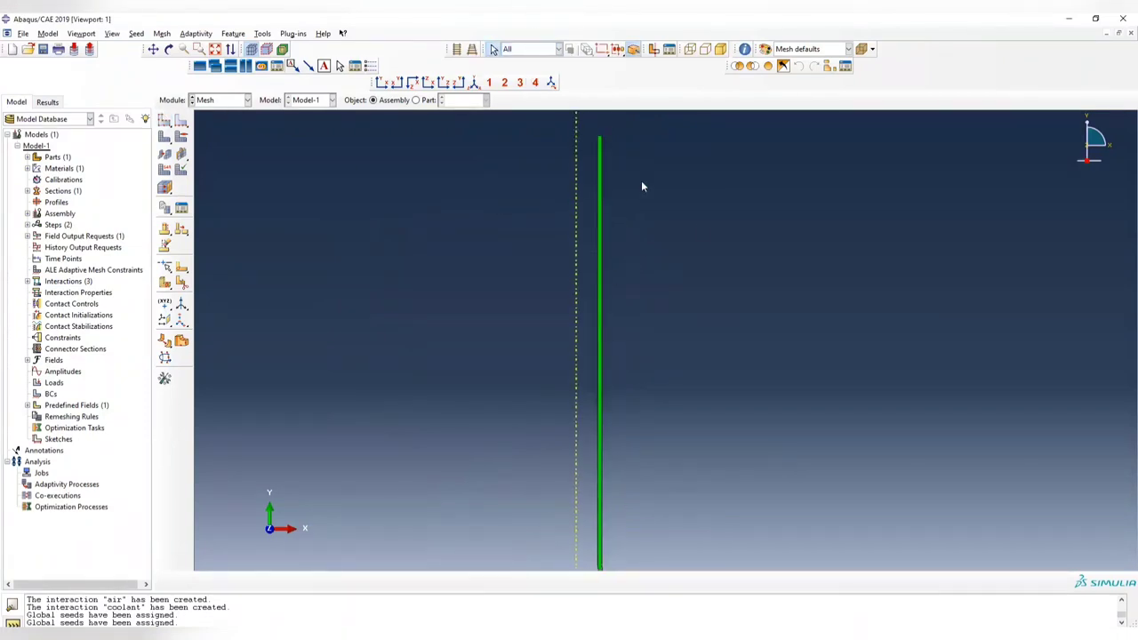
scroll(640, 185, "up", 1)
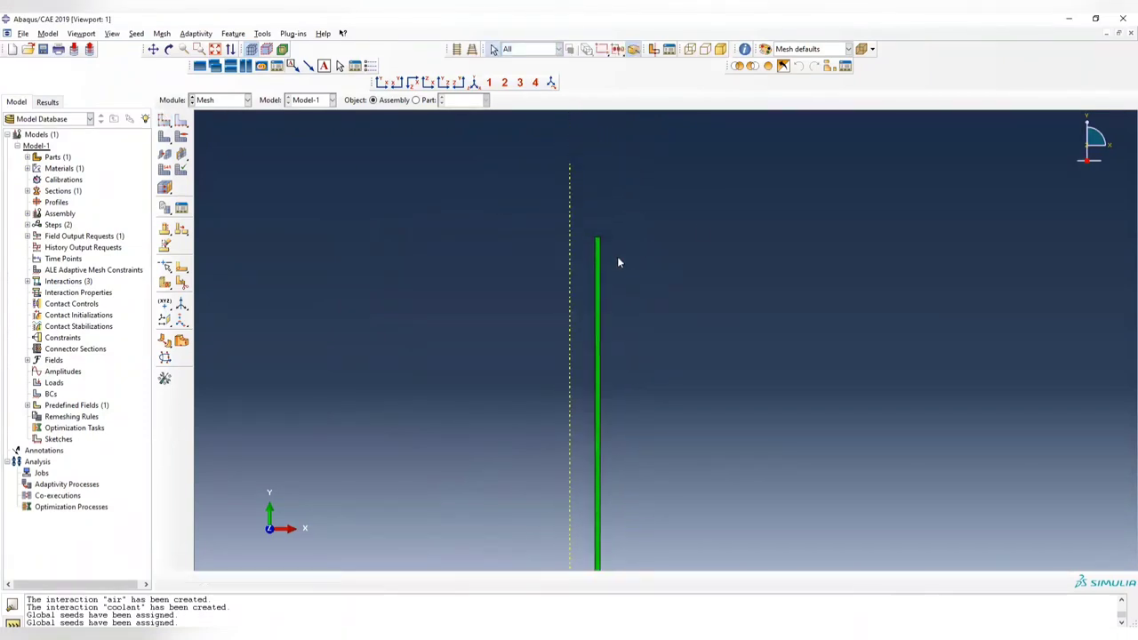
scroll(602, 241, "up", 3)
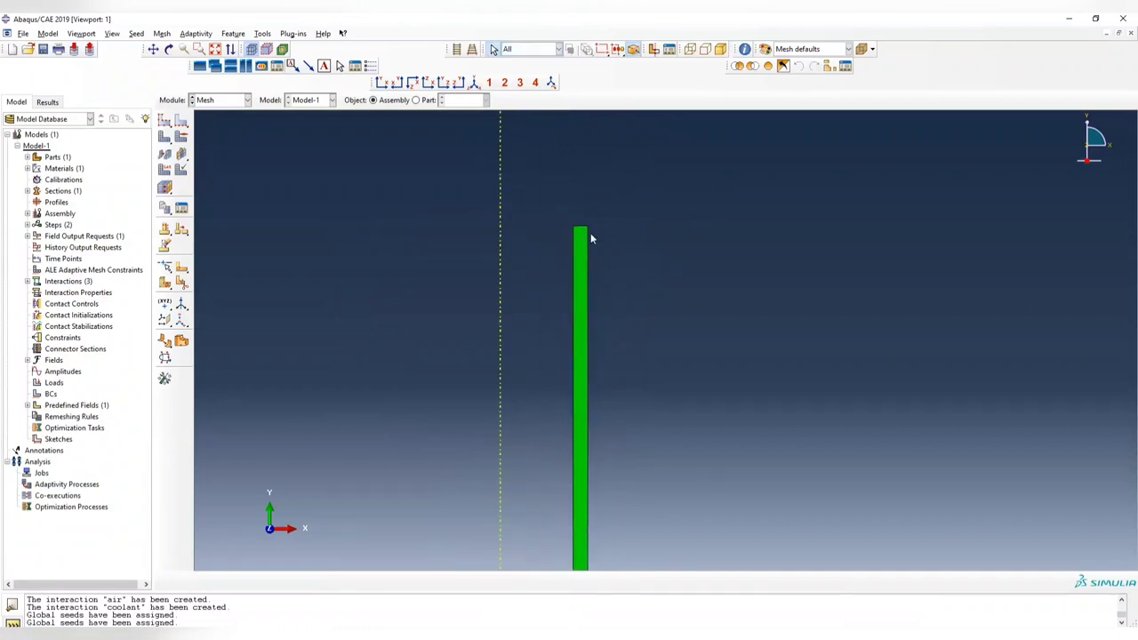
Seed the part's thin top edge by number with 3 elements.
left_click(181, 122)
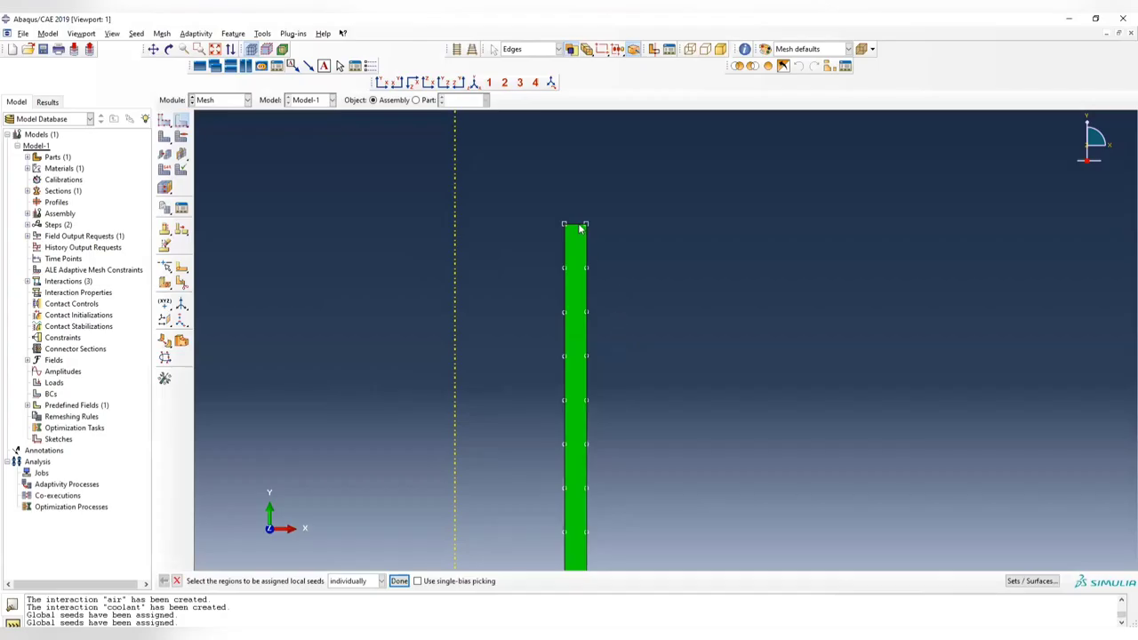
left_click(579, 226)
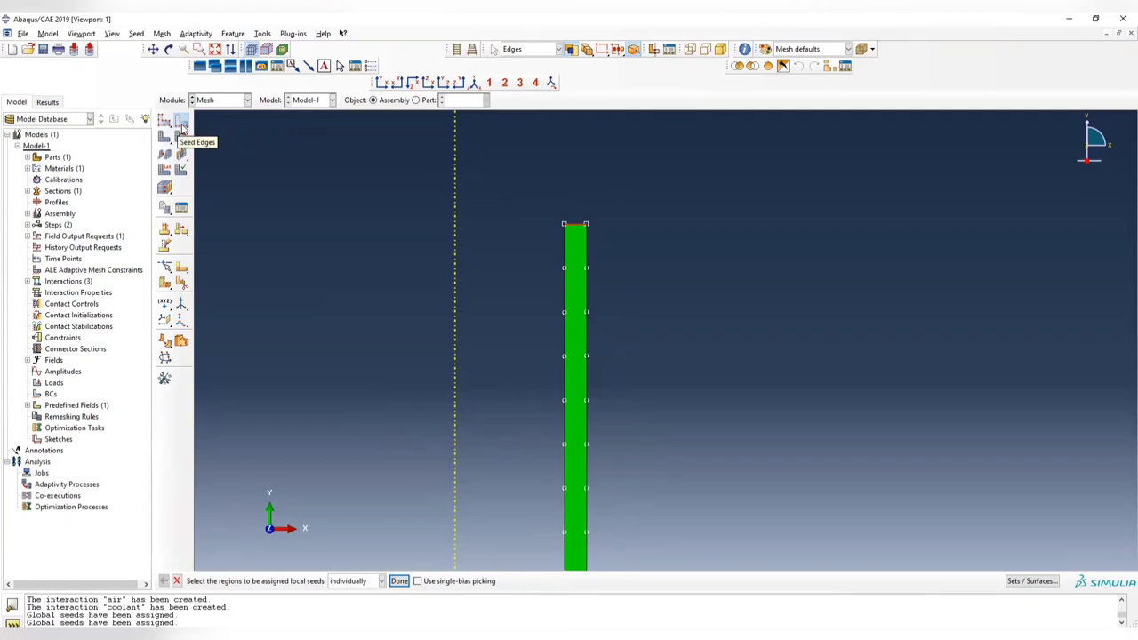
scroll(667, 302, "down", 5)
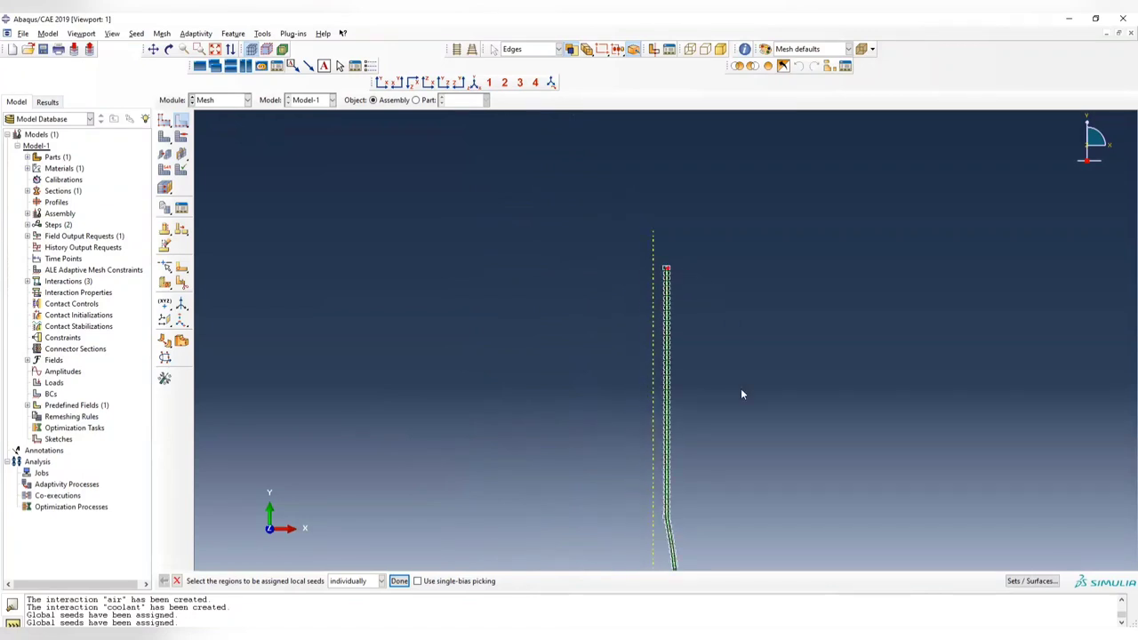
middle_click_drag(731, 424, 572, 385, "ctrl+alt")
scroll(577, 444, "up", 2)
scroll(578, 443, "up", 4)
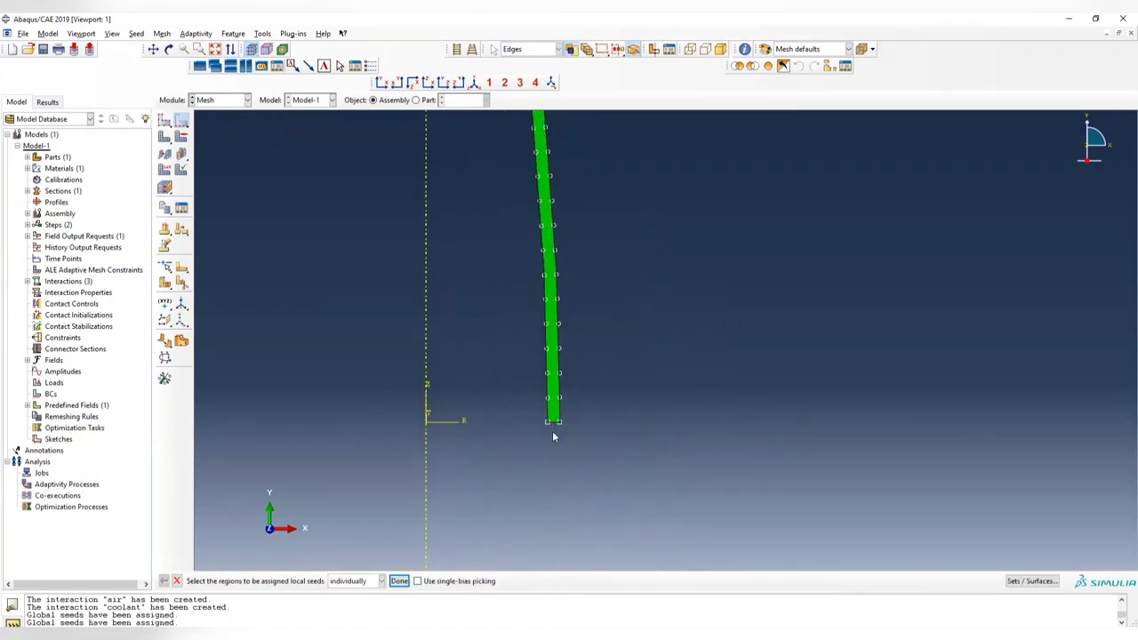
left_click(398, 581)
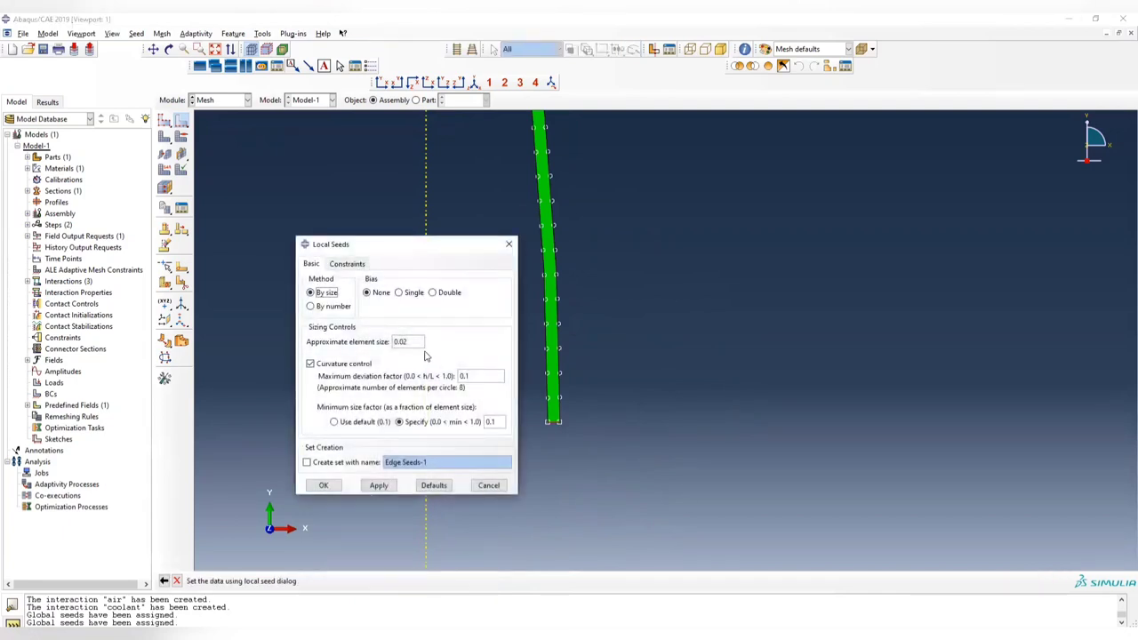
left_click(310, 306)
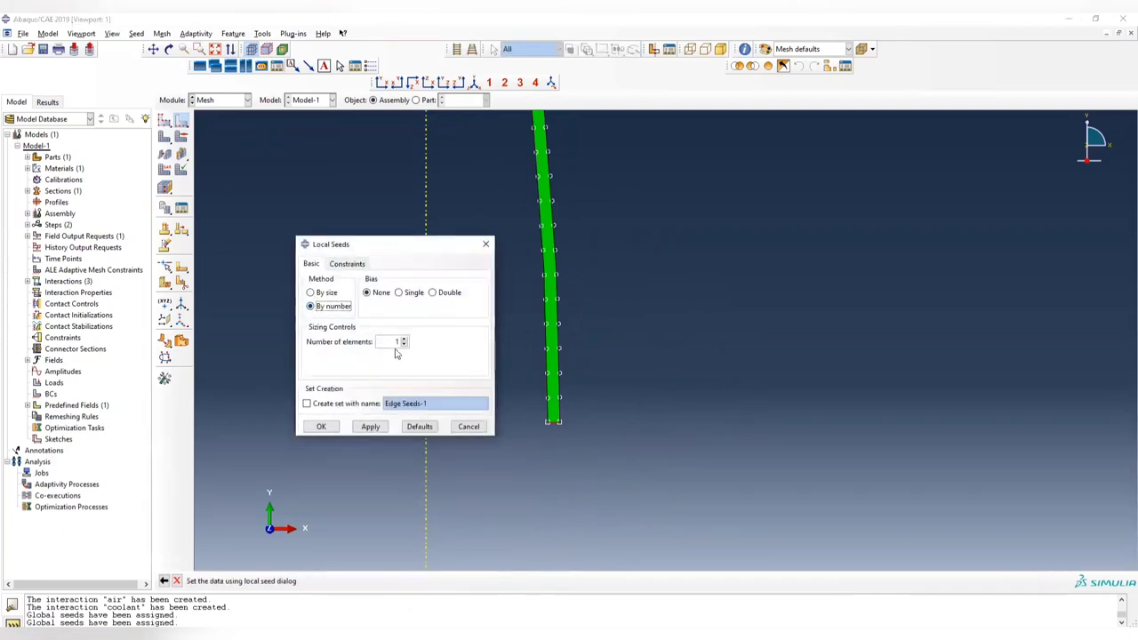
left_click(395, 342)
left_click(372, 427)
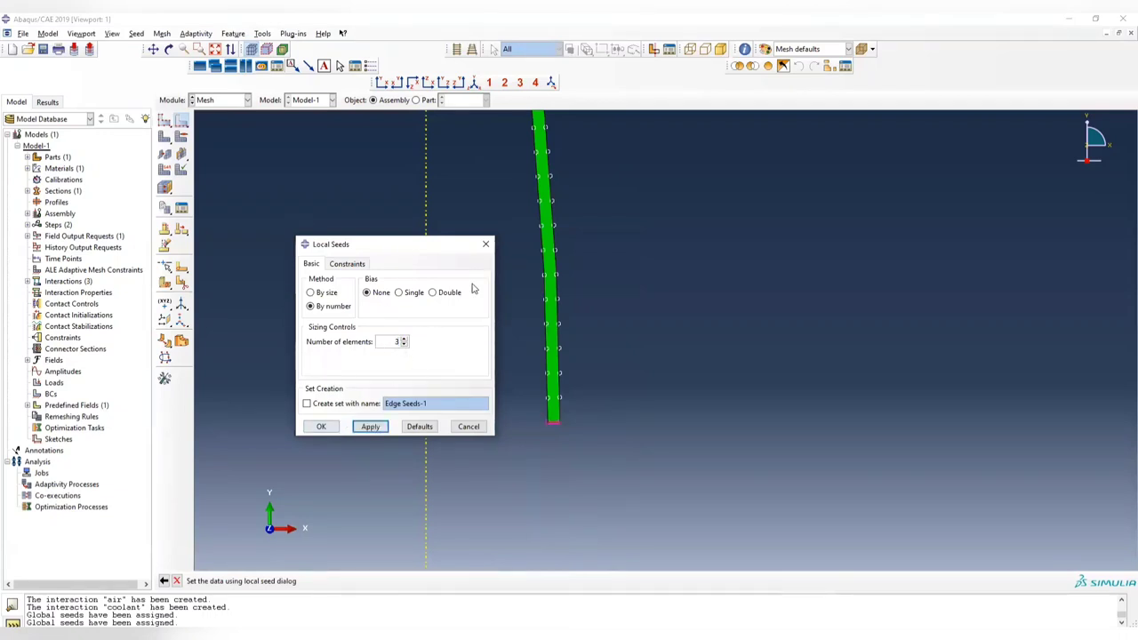
left_click(486, 244)
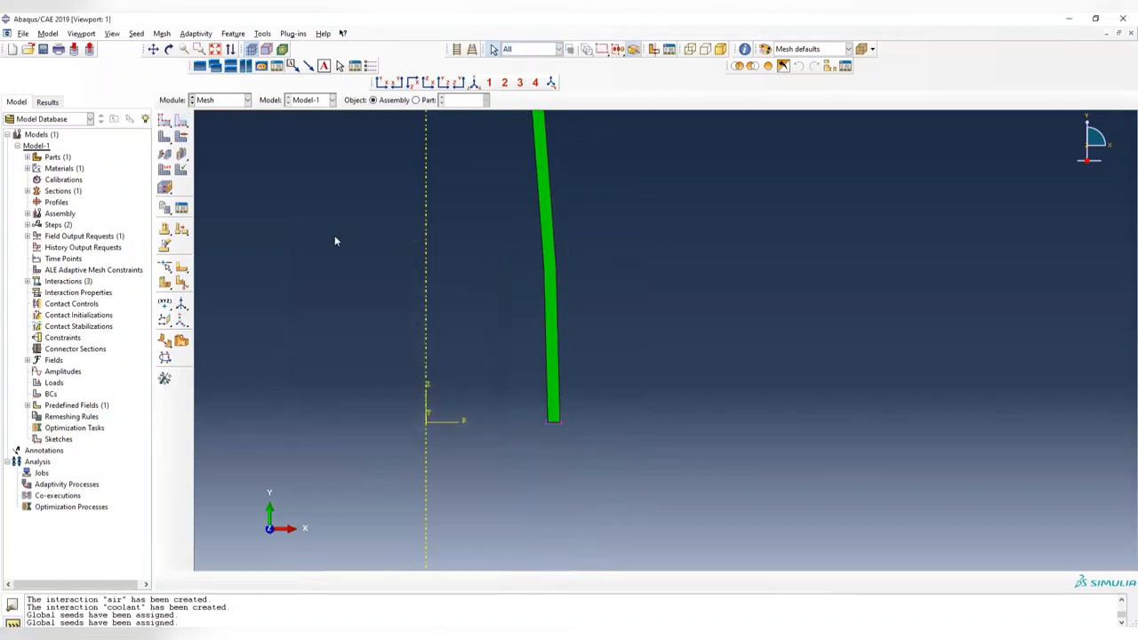
Mesh the part instance, producing 225 elements.
left_click(165, 136)
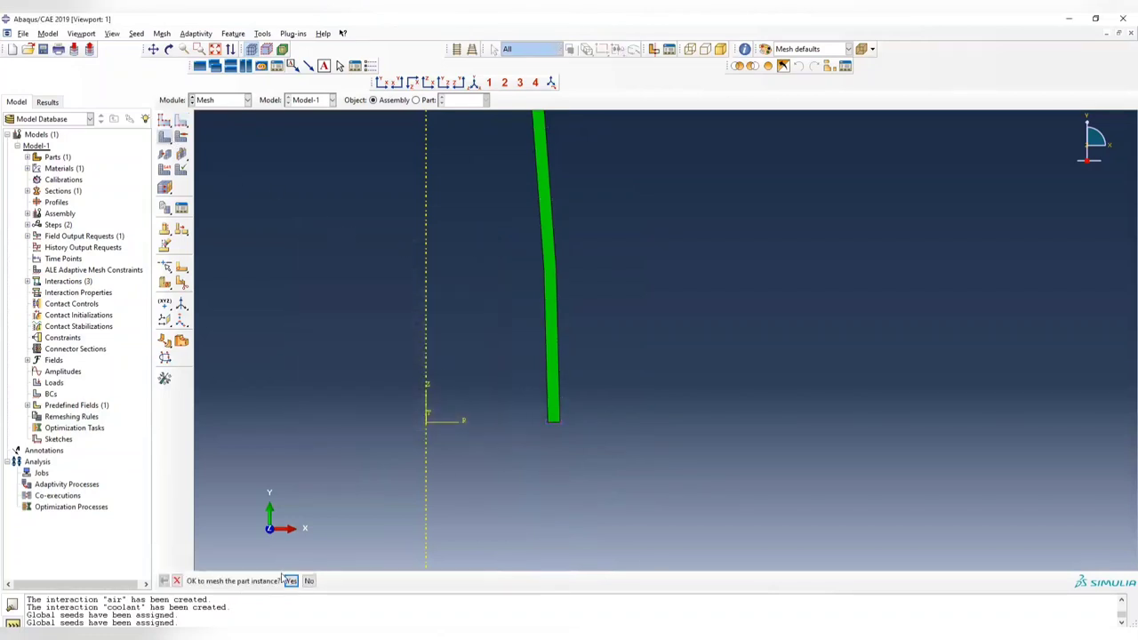
left_click(289, 581)
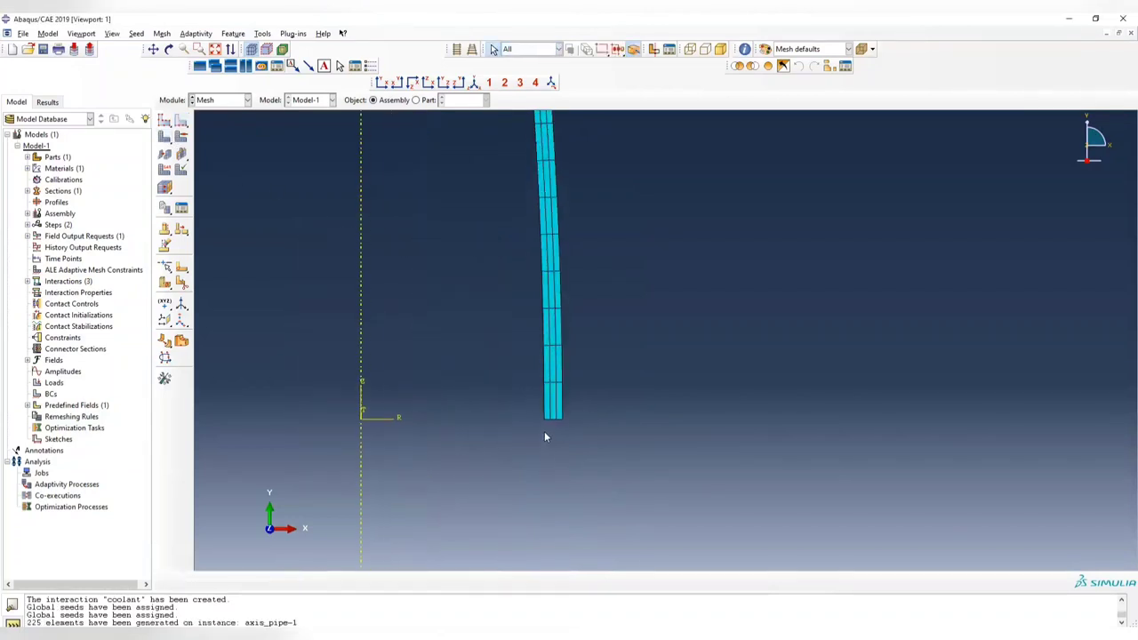
scroll(545, 437, "up", 1)
scroll(577, 405, "down", 5)
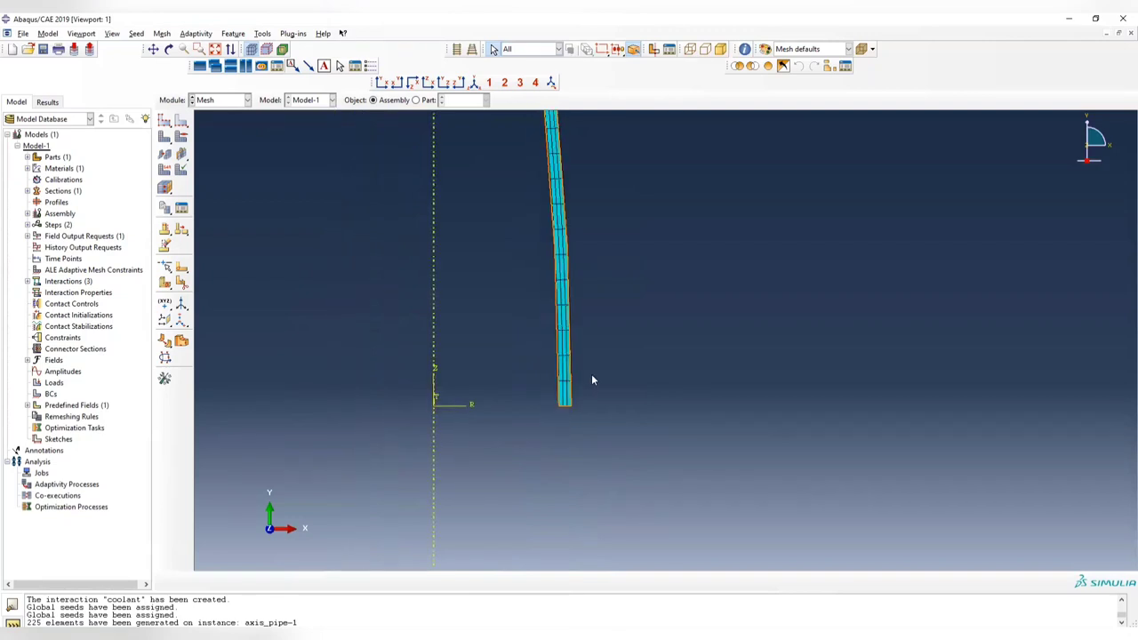
middle_click_drag(611, 297, 624, 426)
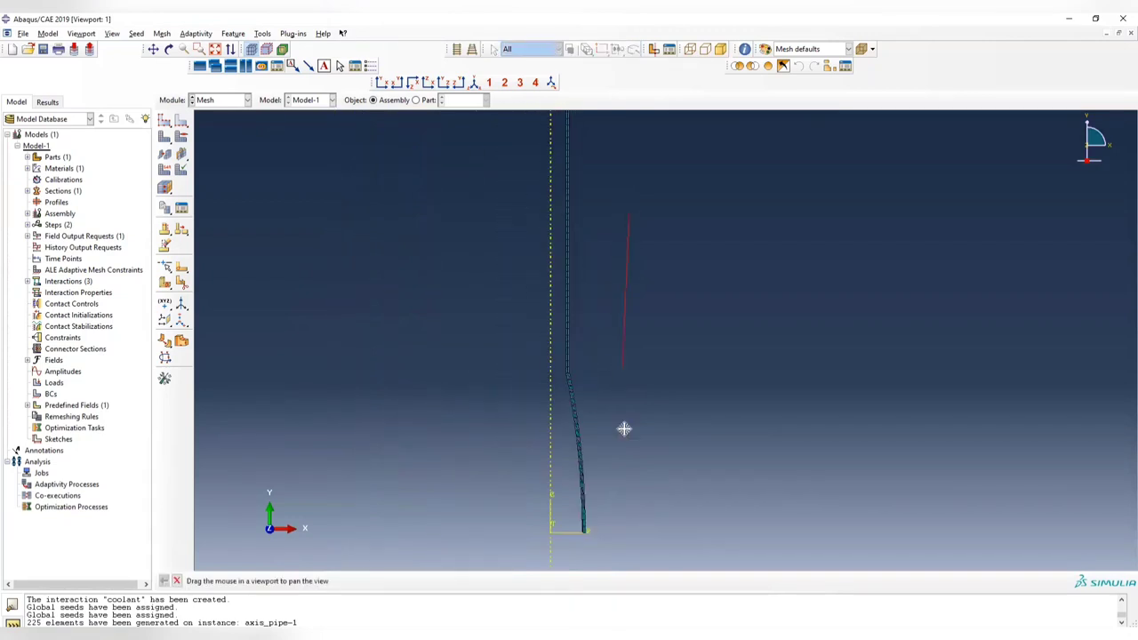
left_click(219, 101)
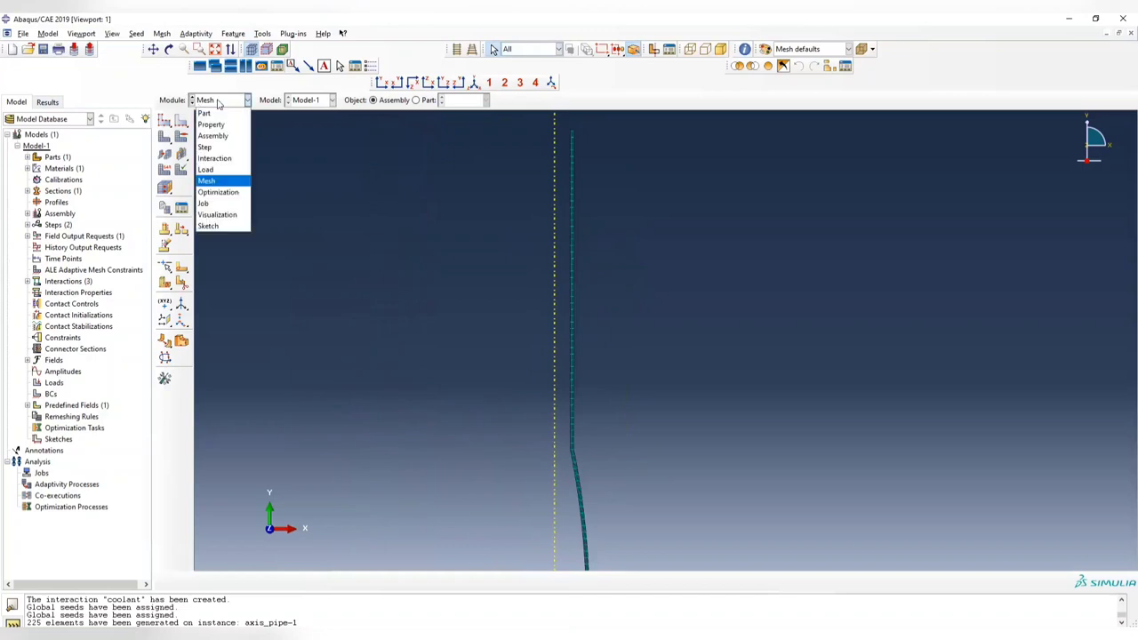
In the Job module, create the job Axis_symmetric_SSD.
left_click(216, 205)
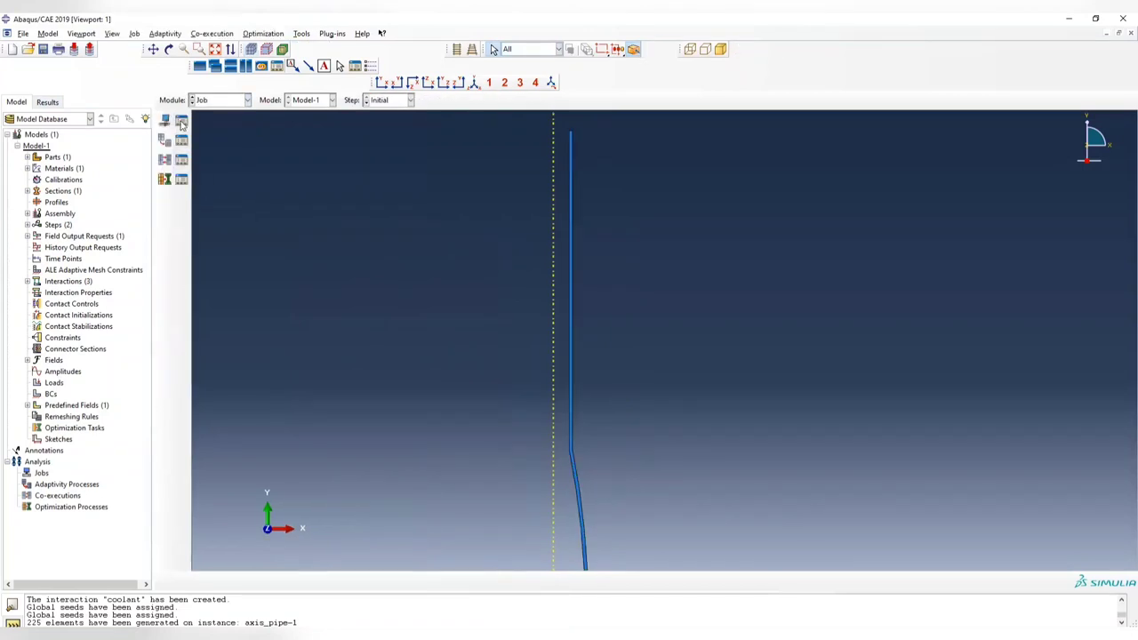
left_click(182, 122)
left_click(271, 330)
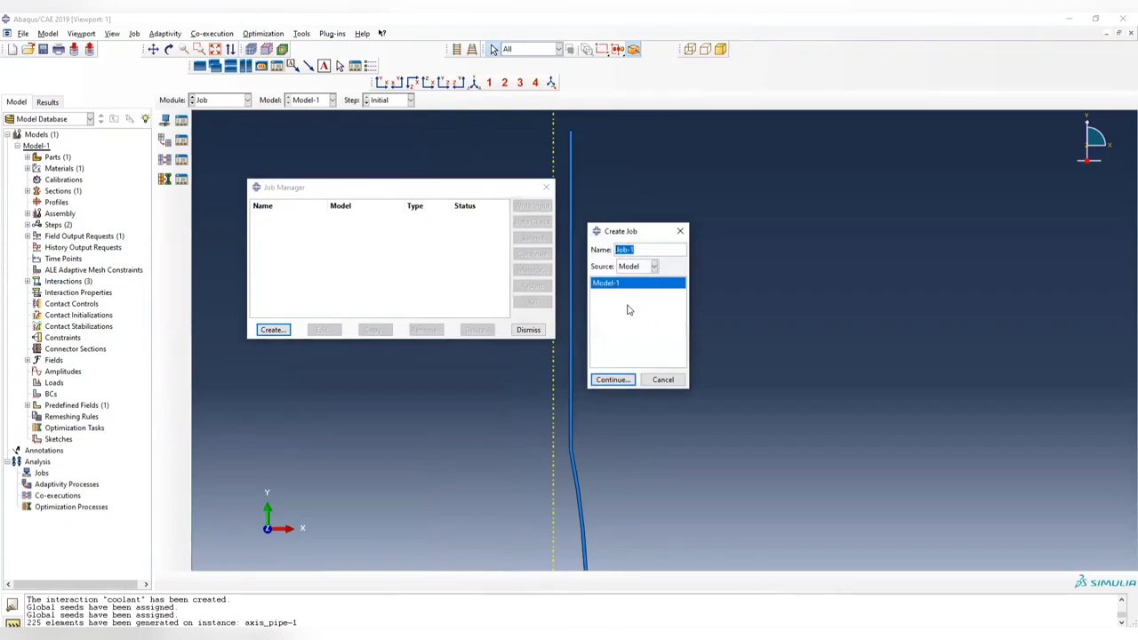
type("Axis_symmetric_SSD")
left_click(611, 379)
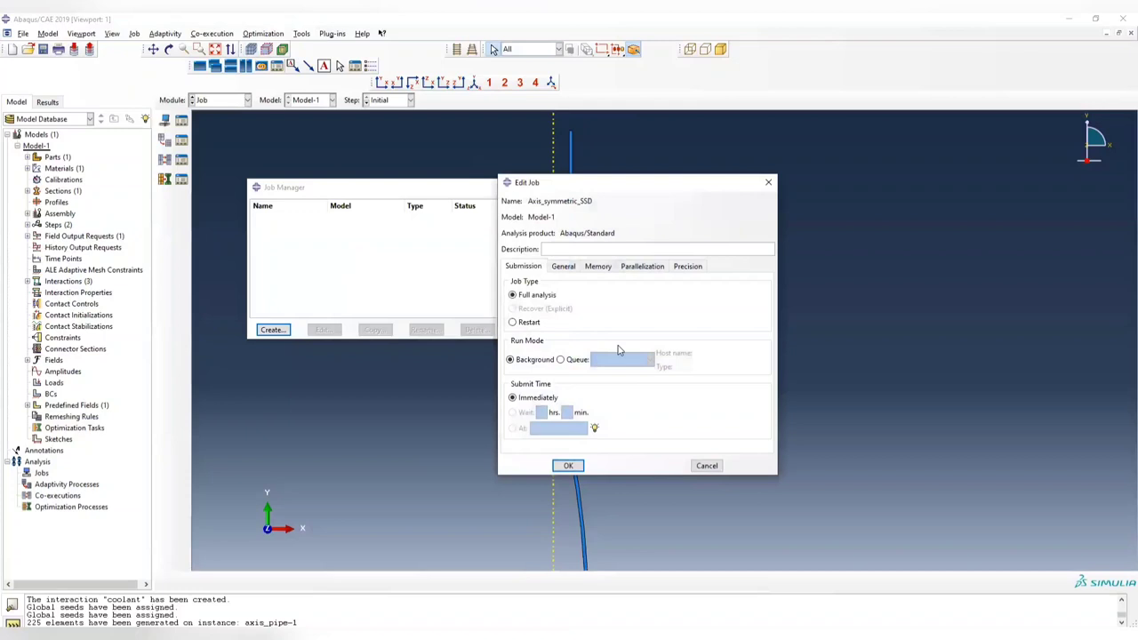
left_click(568, 465)
Submit Axis_symmetric_SSD, accept the history output warning, and monitor it to completion.
left_click(532, 239)
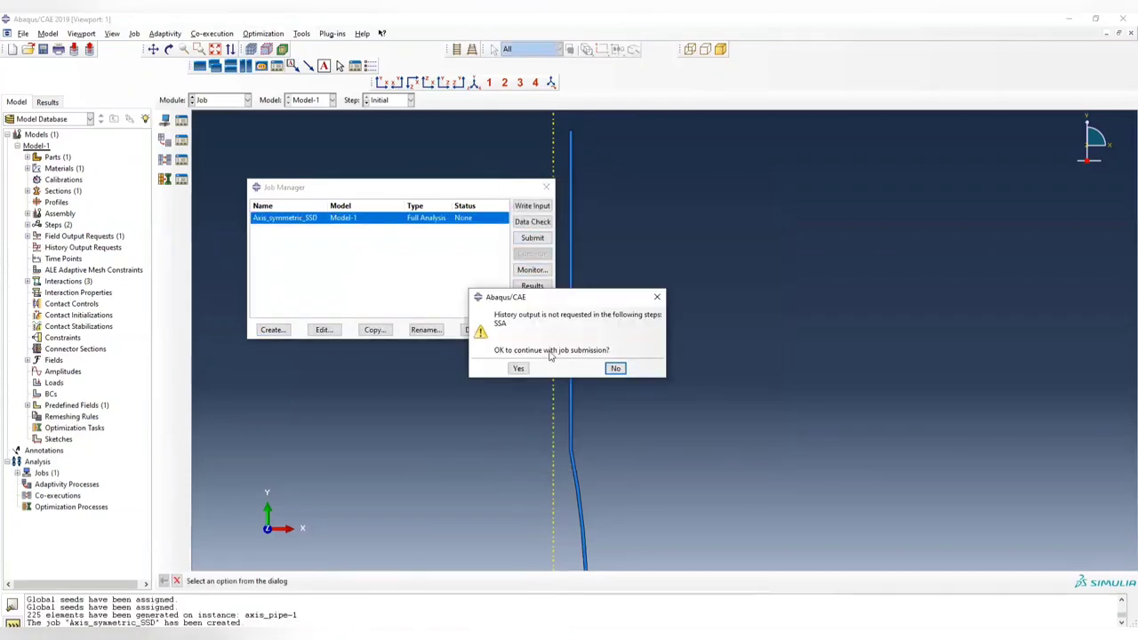
left_click(520, 368)
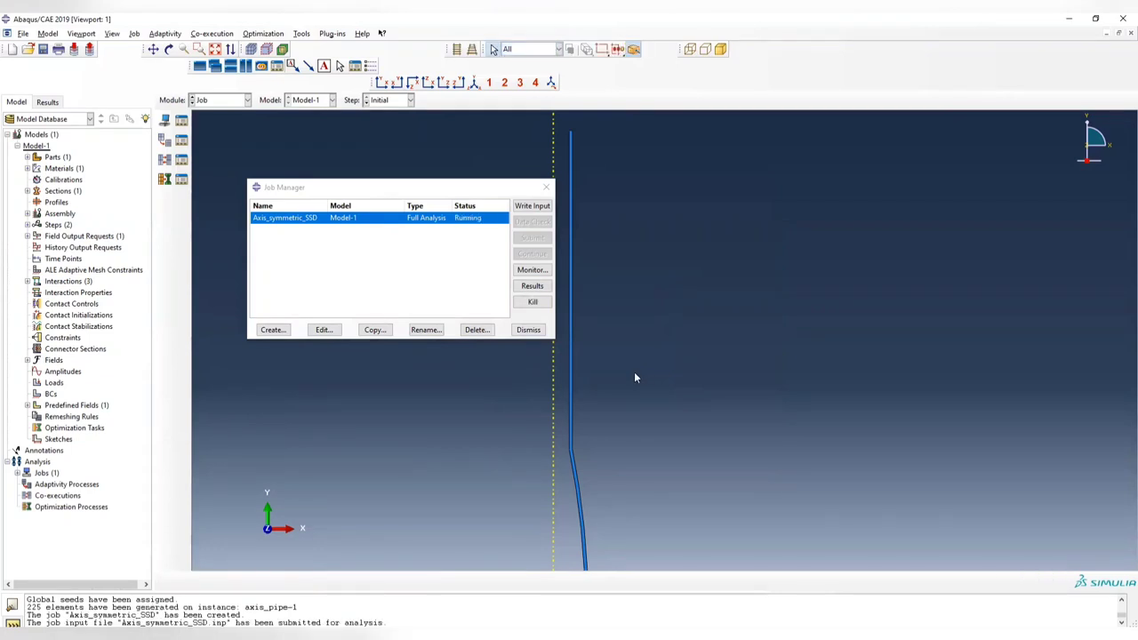
left_click(531, 269)
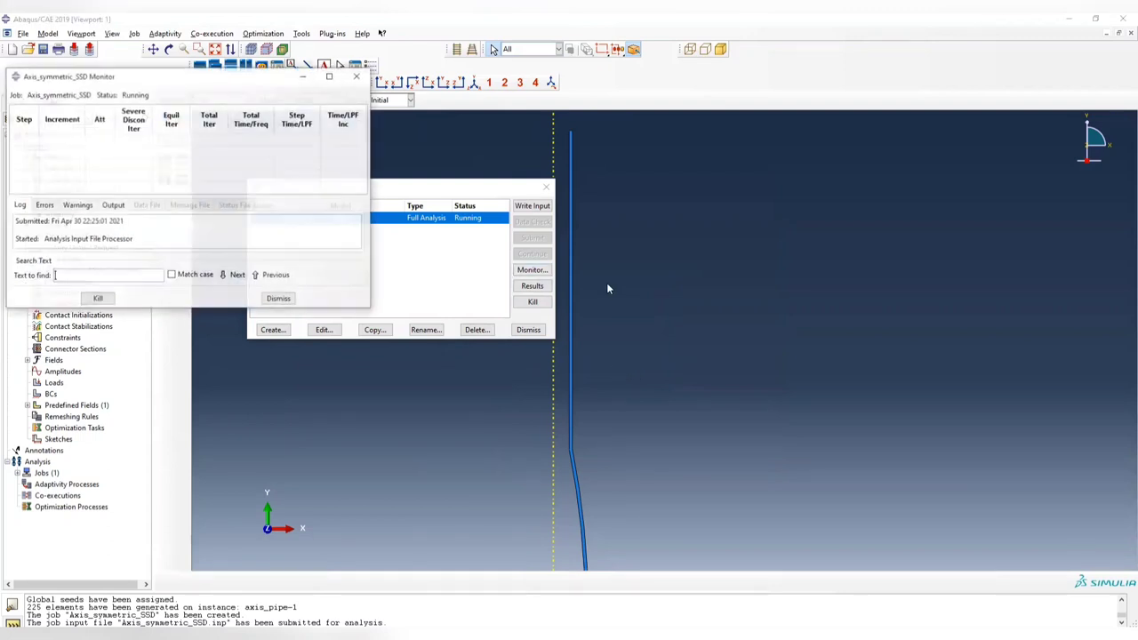
left_click_drag(227, 78, 889, 110)
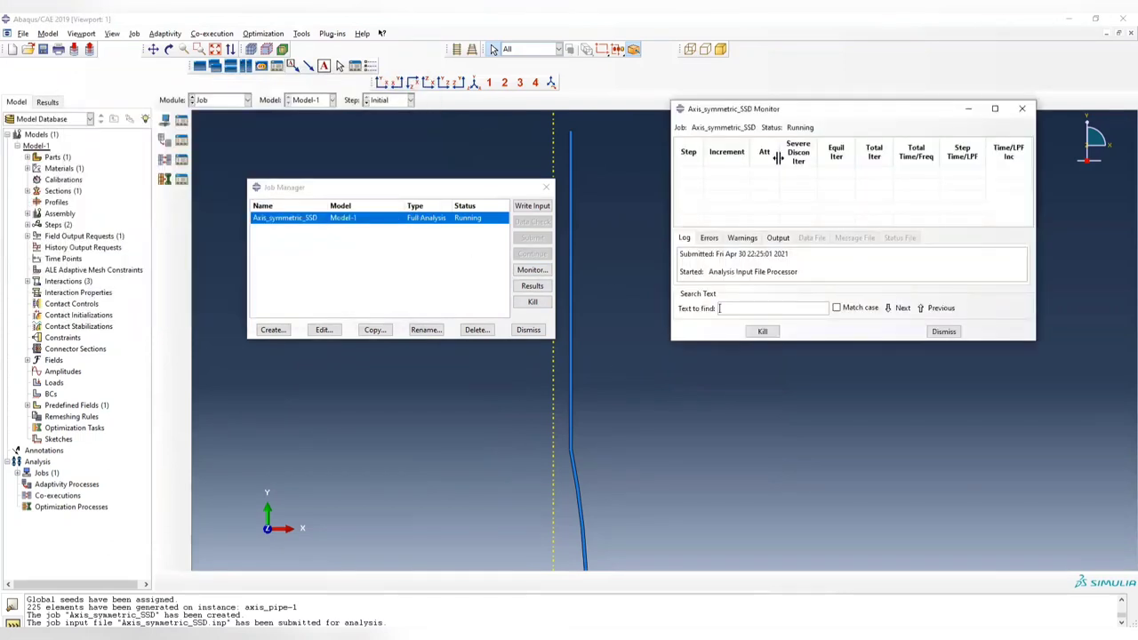
left_click(618, 317)
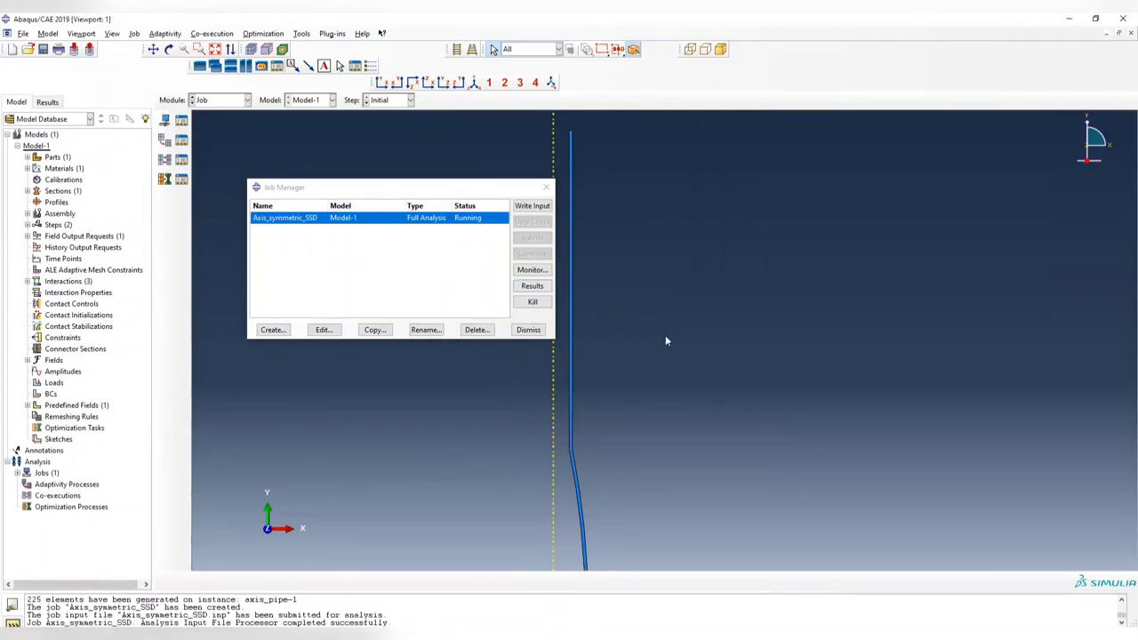
left_click(531, 271)
left_click(227, 100)
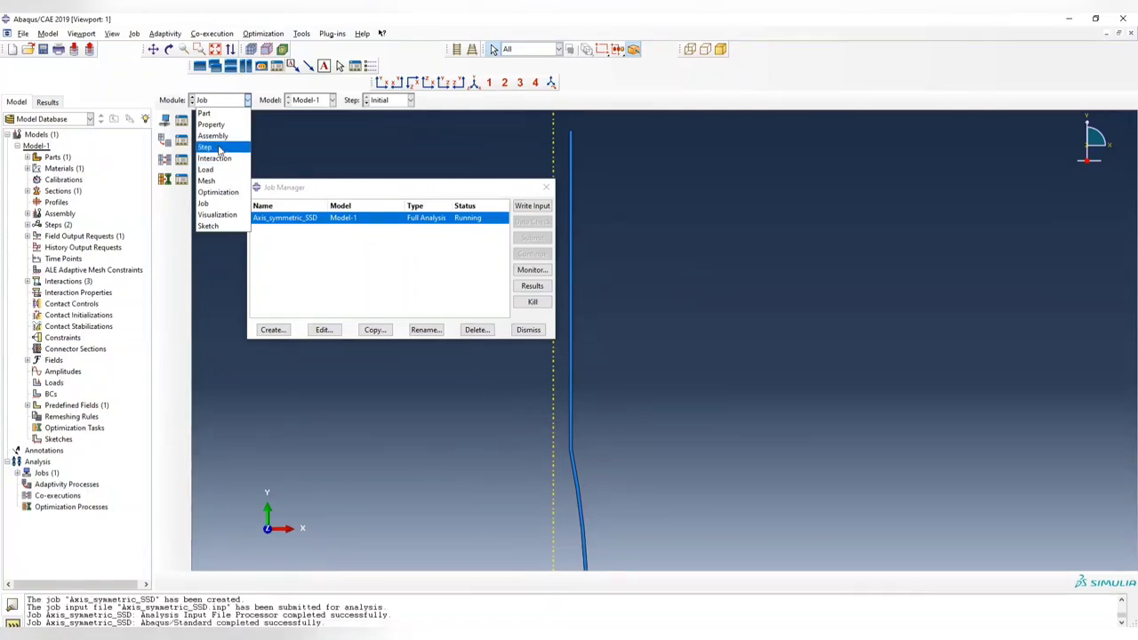
In the Step module, change step SSA's response from steady-state to Transient.
left_click(220, 148)
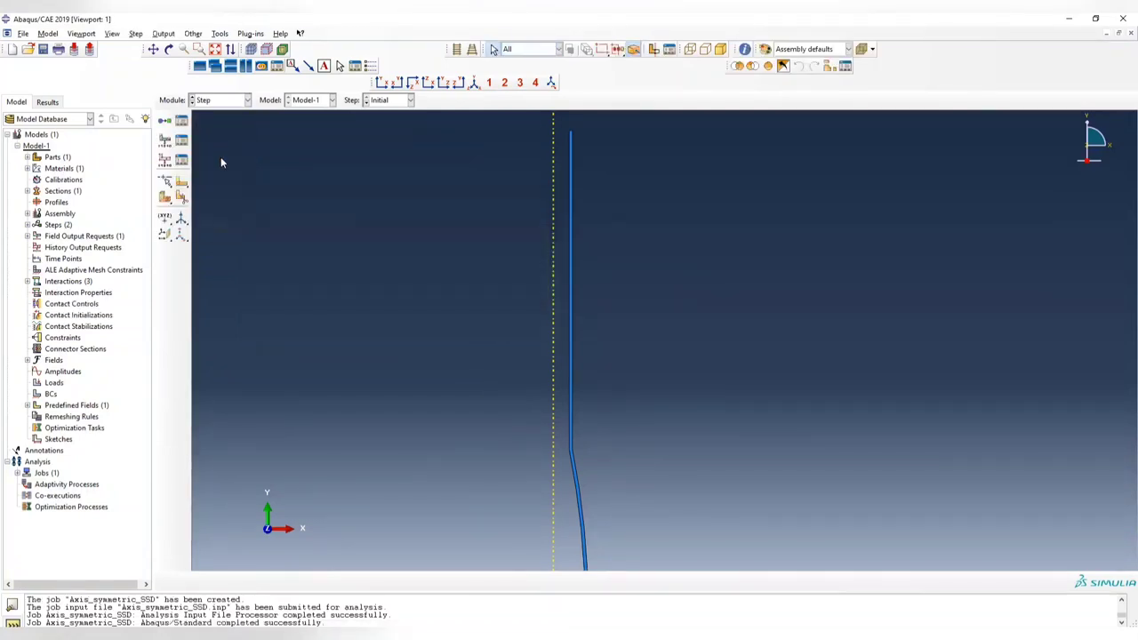
left_click(182, 123)
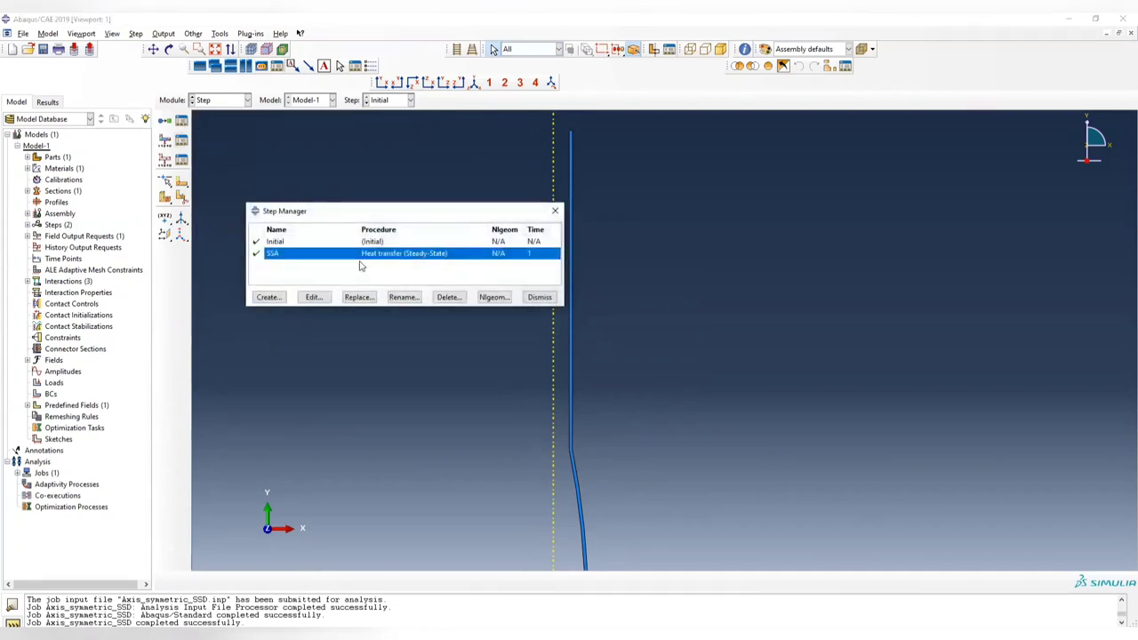
left_click(313, 297)
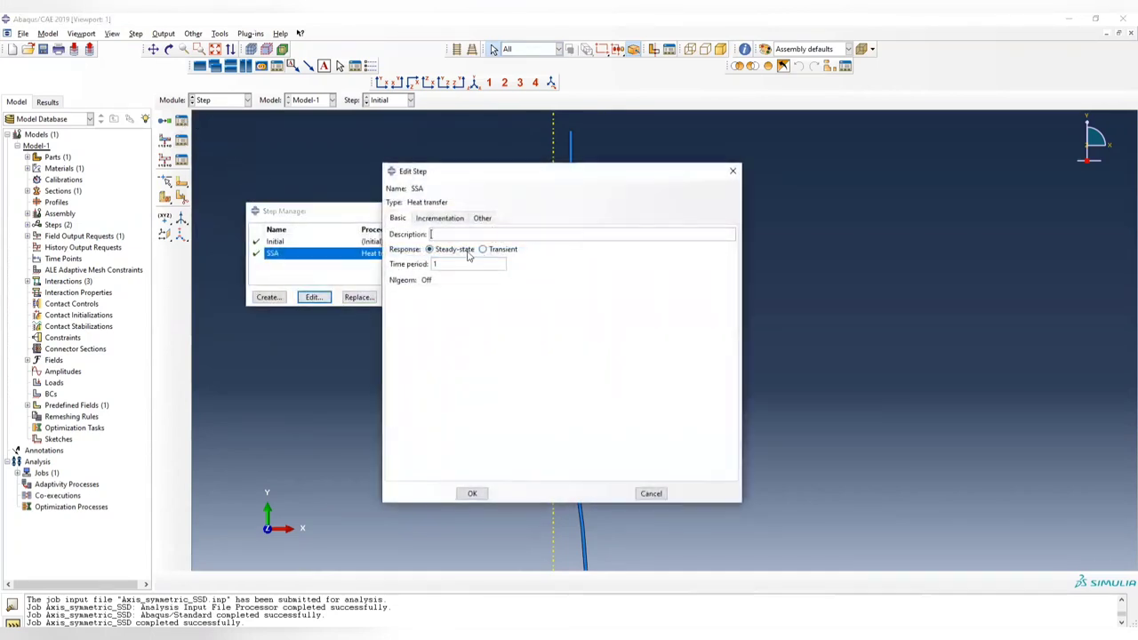
left_click(485, 250)
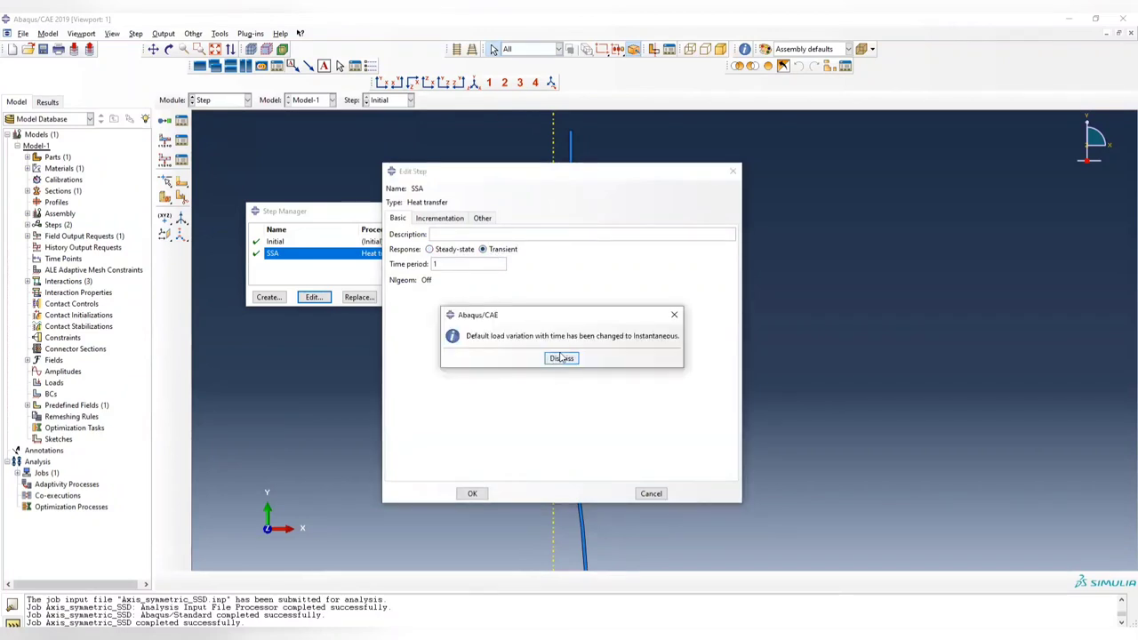
left_click(560, 359)
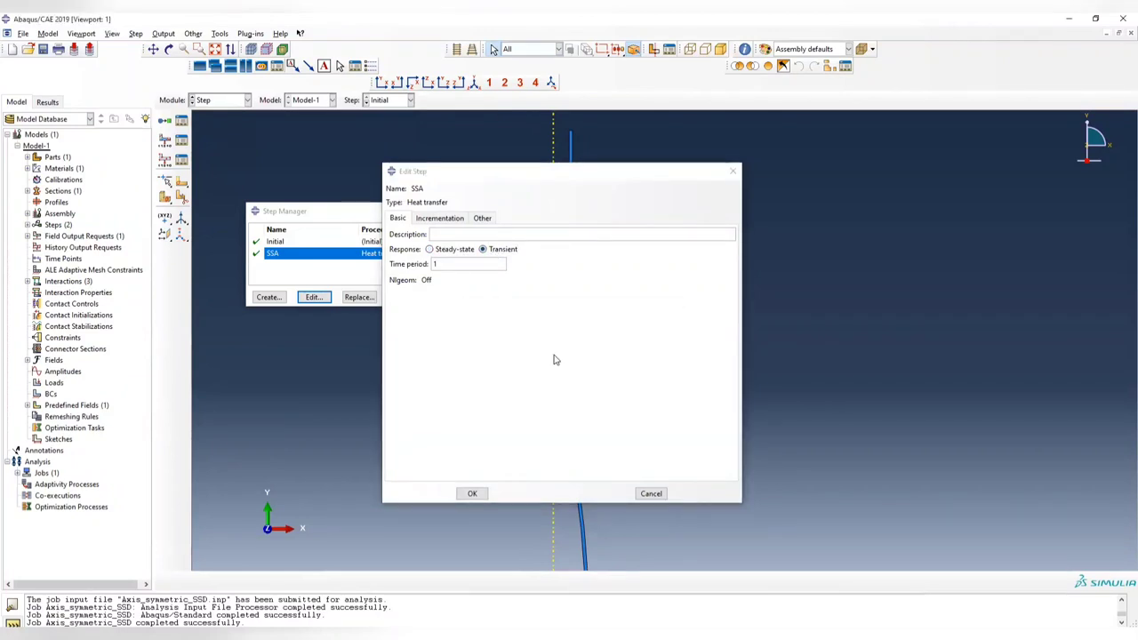
Bring up SSA's incrementation settings and select the maximum increments value.
left_click(439, 217)
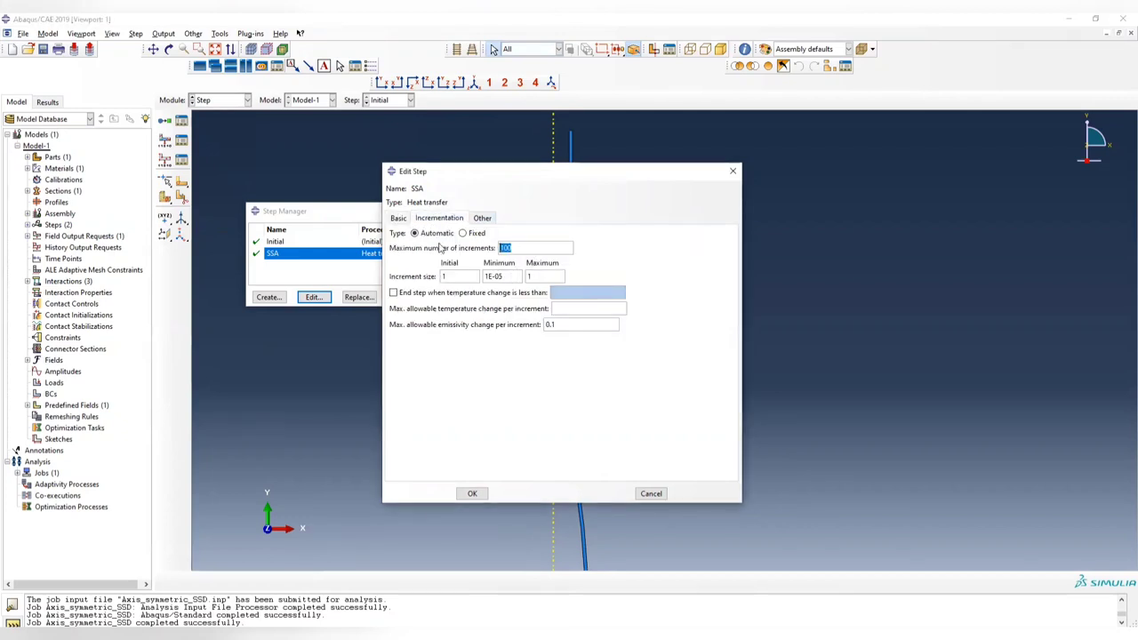
left_click(398, 218)
left_click(454, 222)
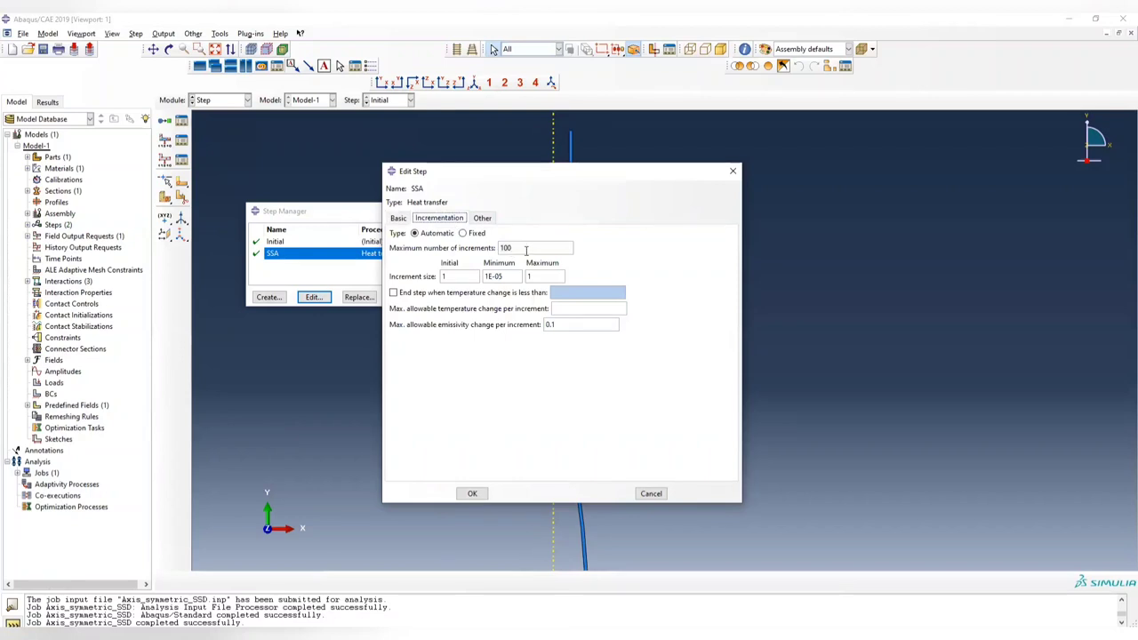
double_click(524, 248)
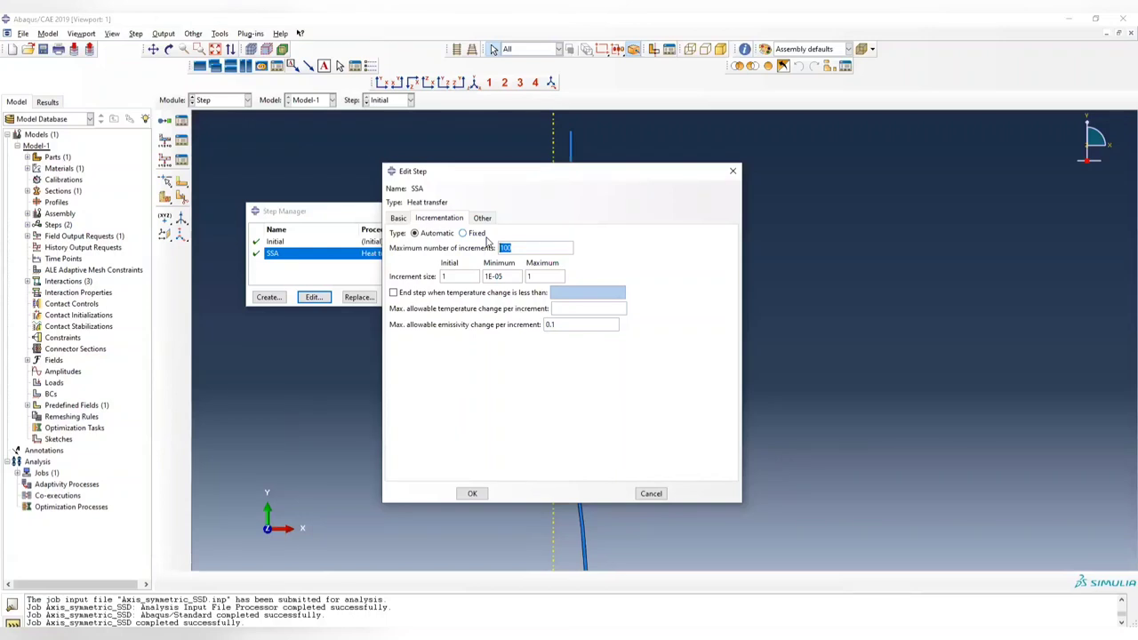
left_click(512, 249)
left_click(516, 248)
Enter the maximum increment size and temperature-change limit, clearing the time period errors.
type("10")
double_click(543, 276)
type("100")
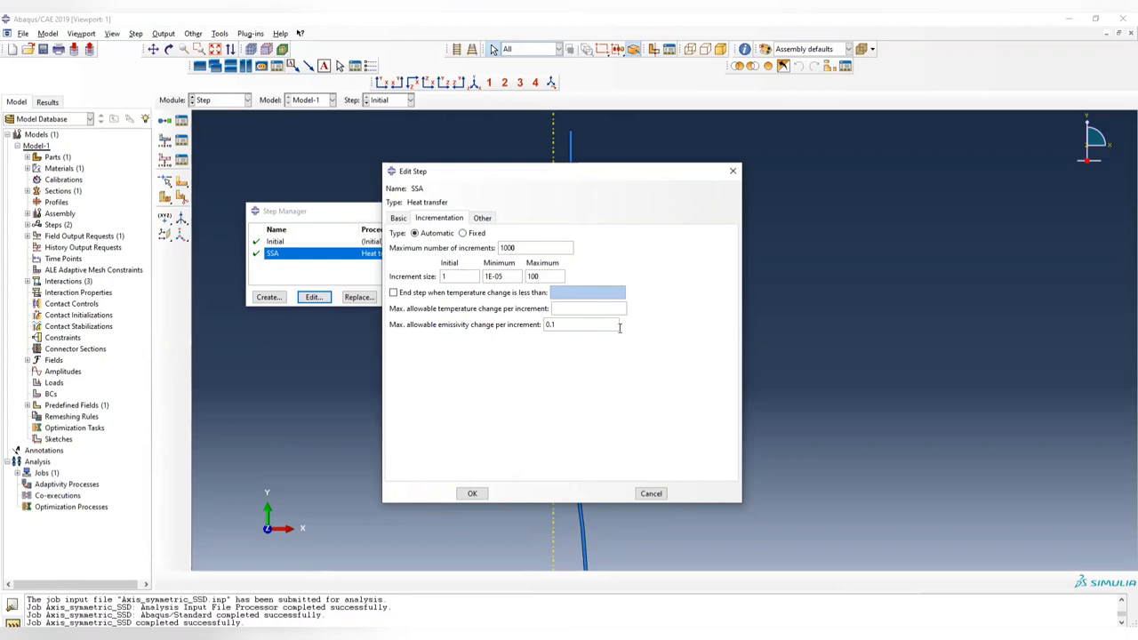
left_click(560, 307)
double_click(568, 311)
left_click(473, 494)
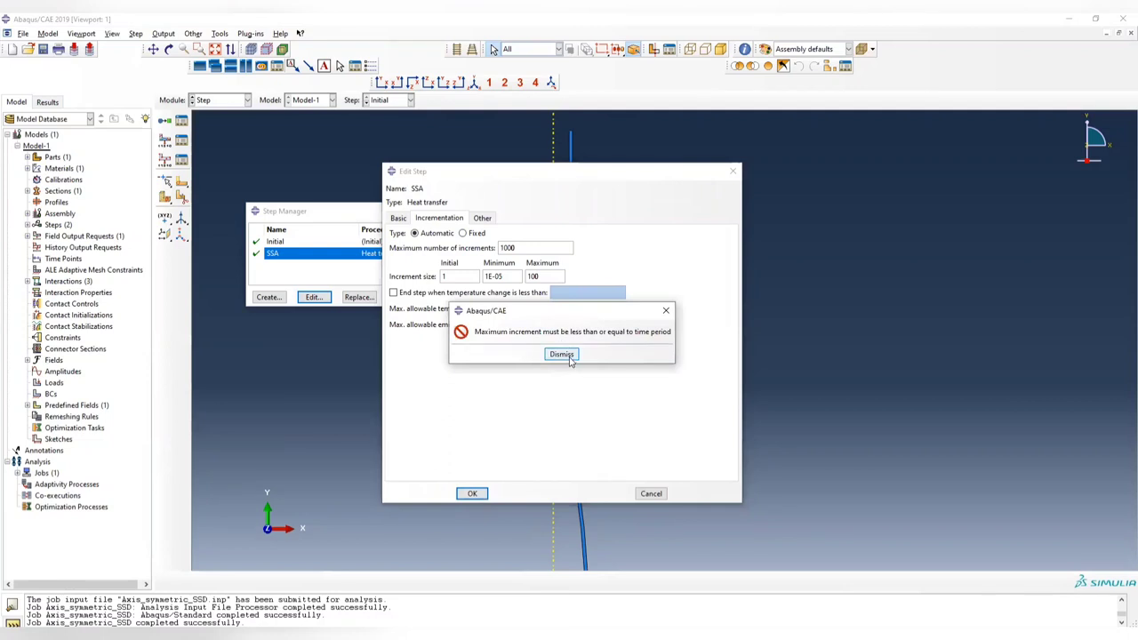
left_click(562, 354)
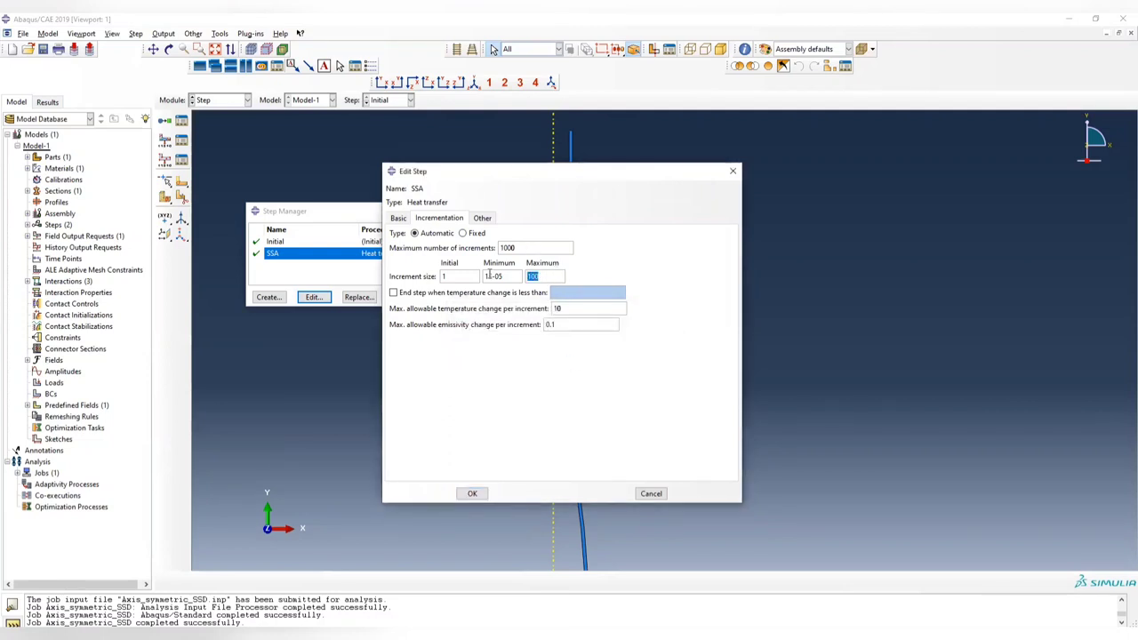
type("1000")
left_click(472, 493)
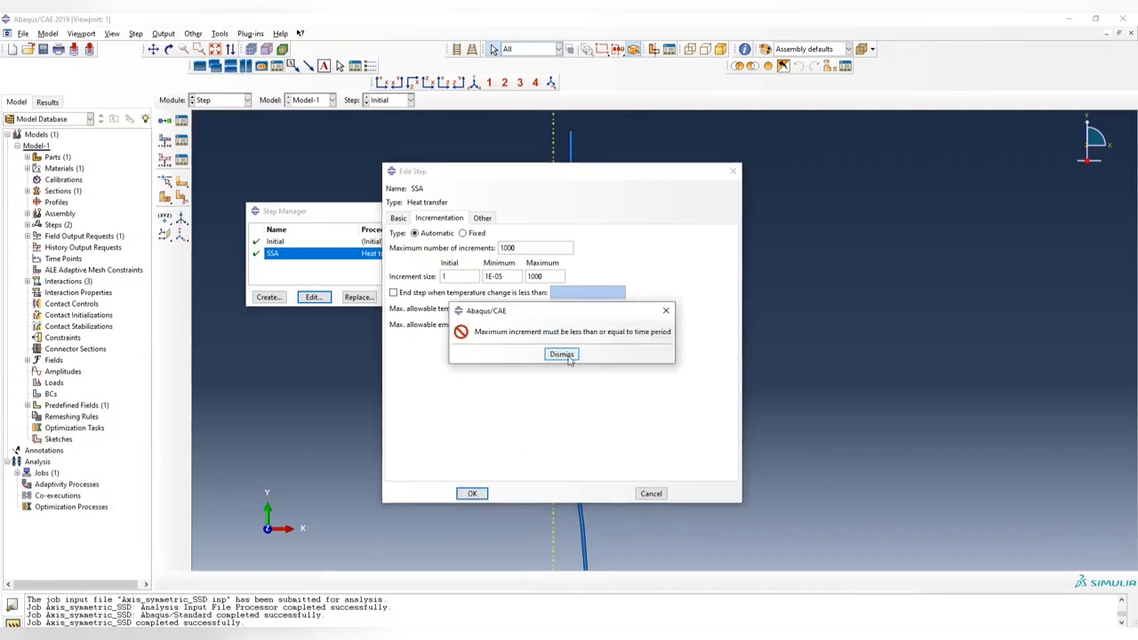
left_click(567, 355)
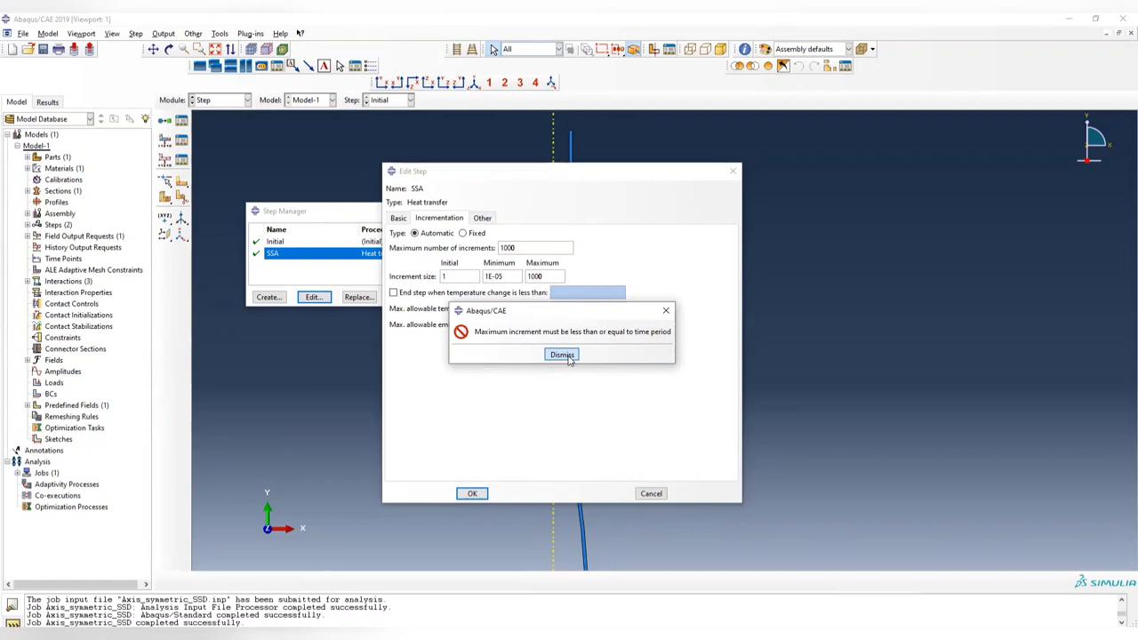
left_click(565, 354)
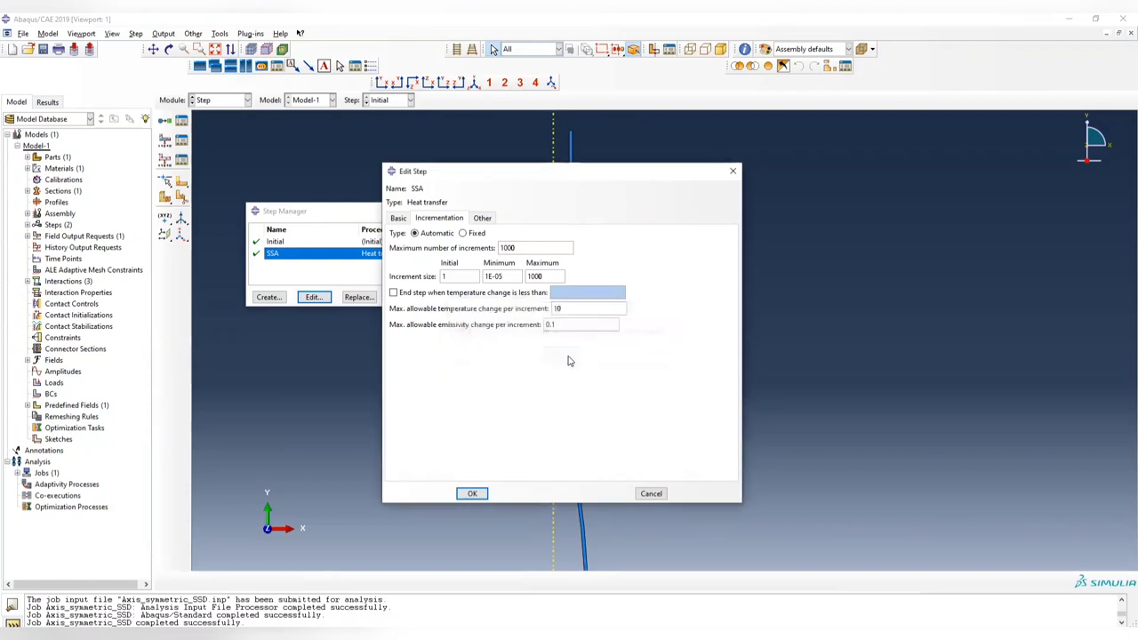
Set 1000 maximum increments and a 1000 time period, then save step SSA.
left_click(406, 219)
left_click(437, 218)
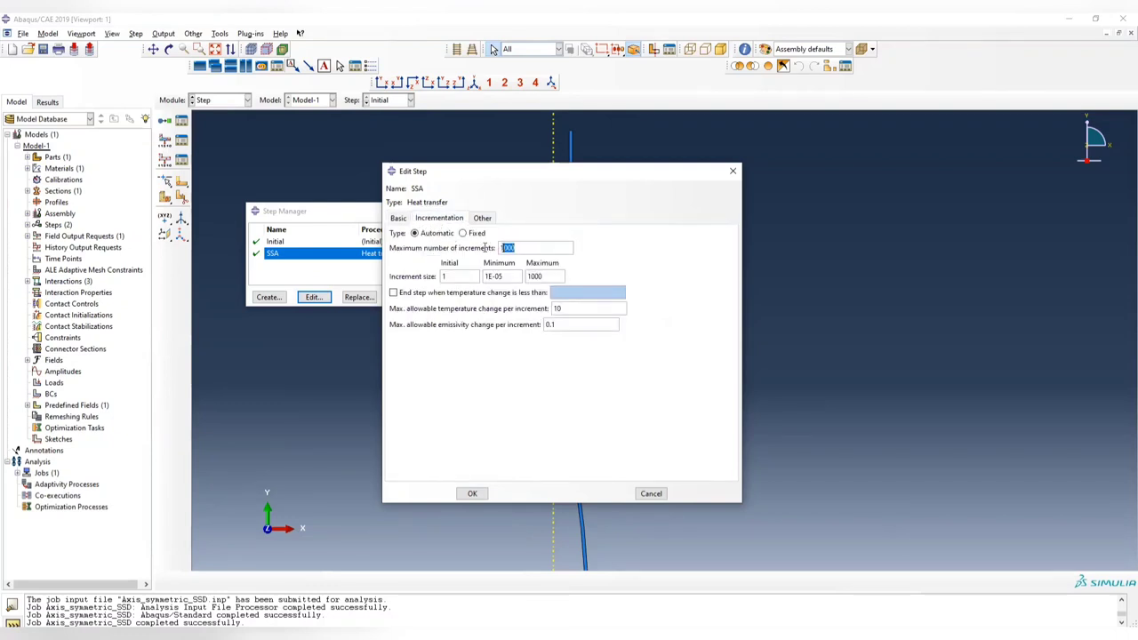
left_click_drag(532, 248, 474, 257)
type("1000")
left_click(398, 218)
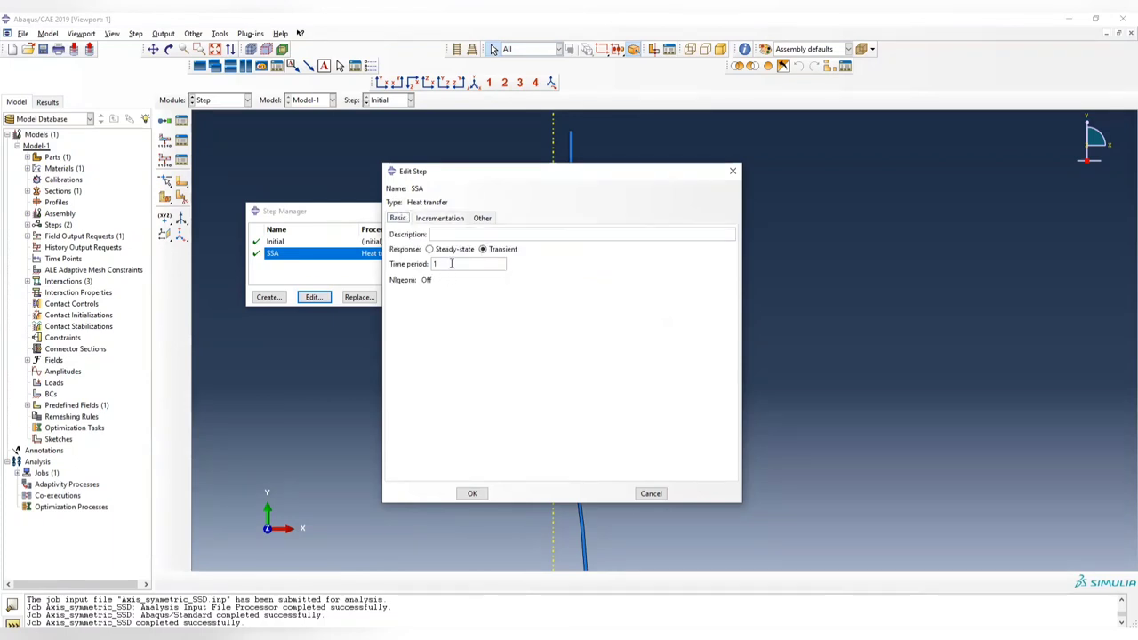
left_click_drag(438, 263, 431, 257)
type("1000")
left_click(472, 493)
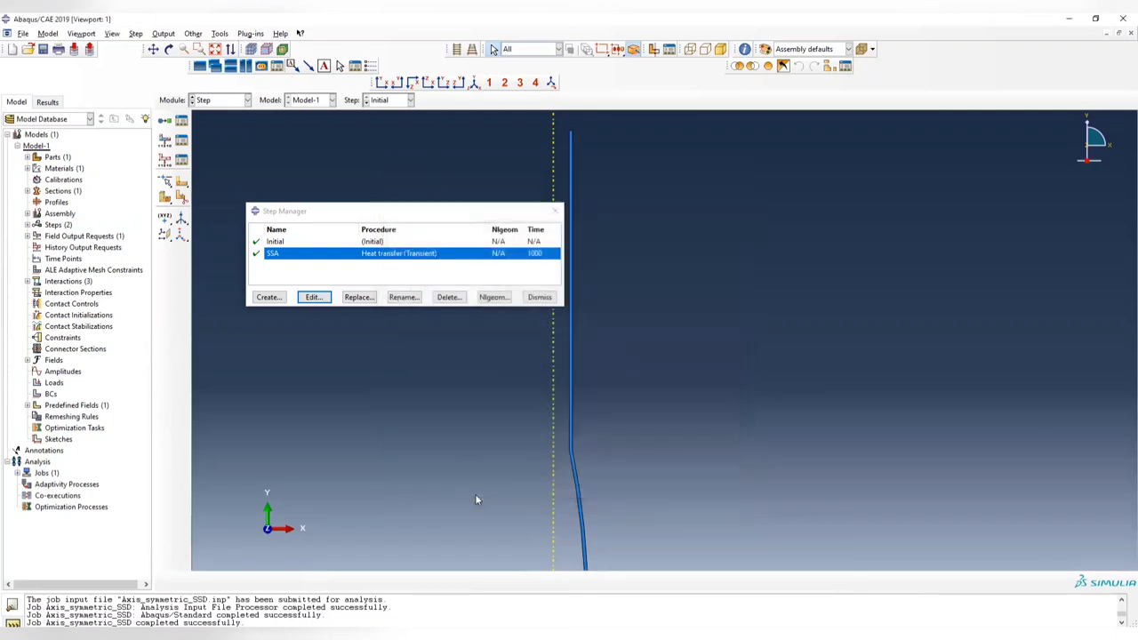
left_click(556, 210)
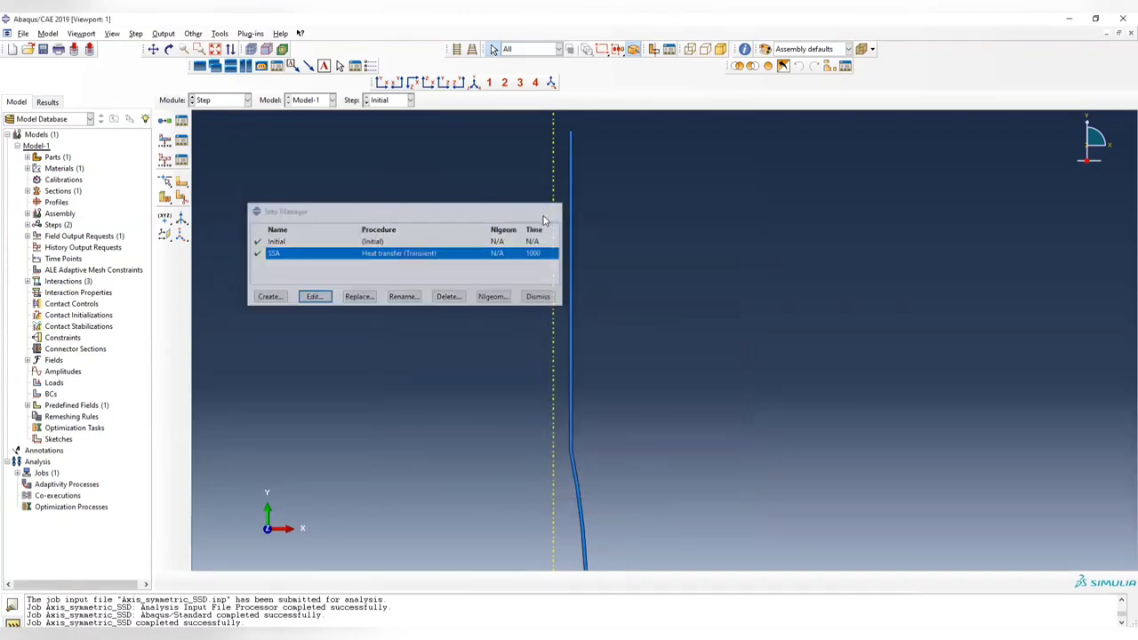
Switch to the Interaction module and list the air, coolant and gas film conditions.
left_click(222, 102)
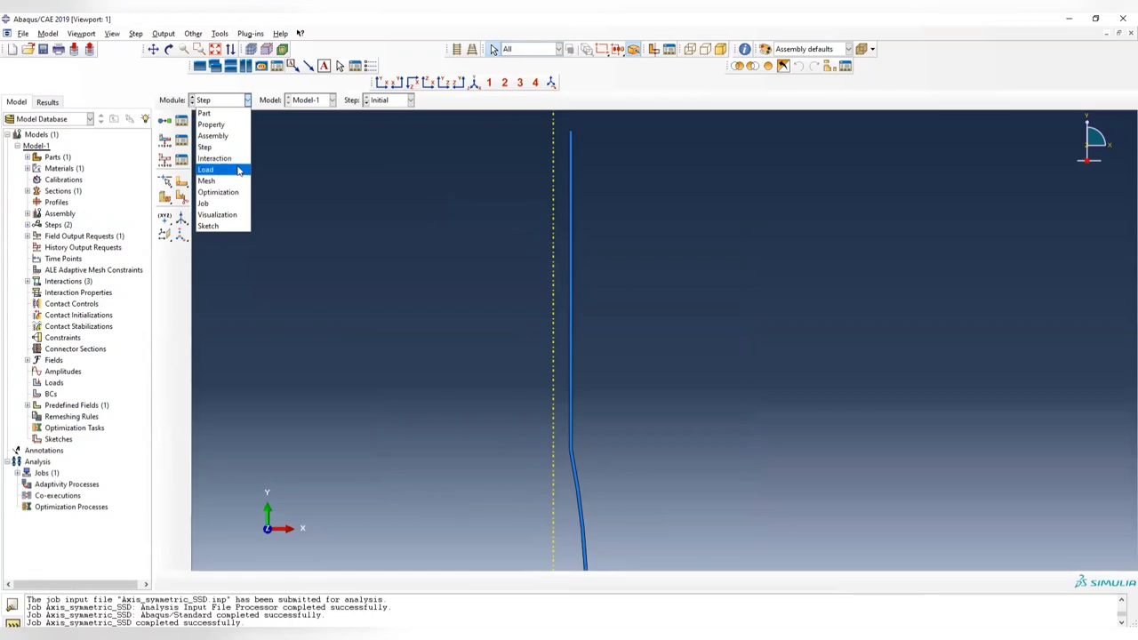
left_click(237, 160)
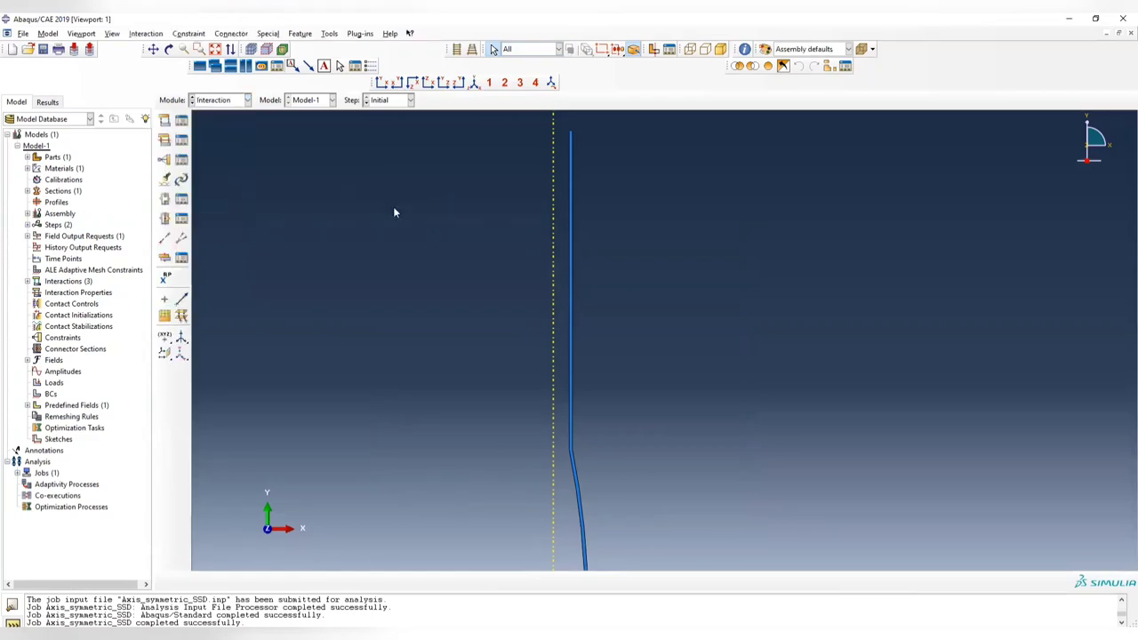
key("Escape")
key("Escape")
key("alt+Tab")
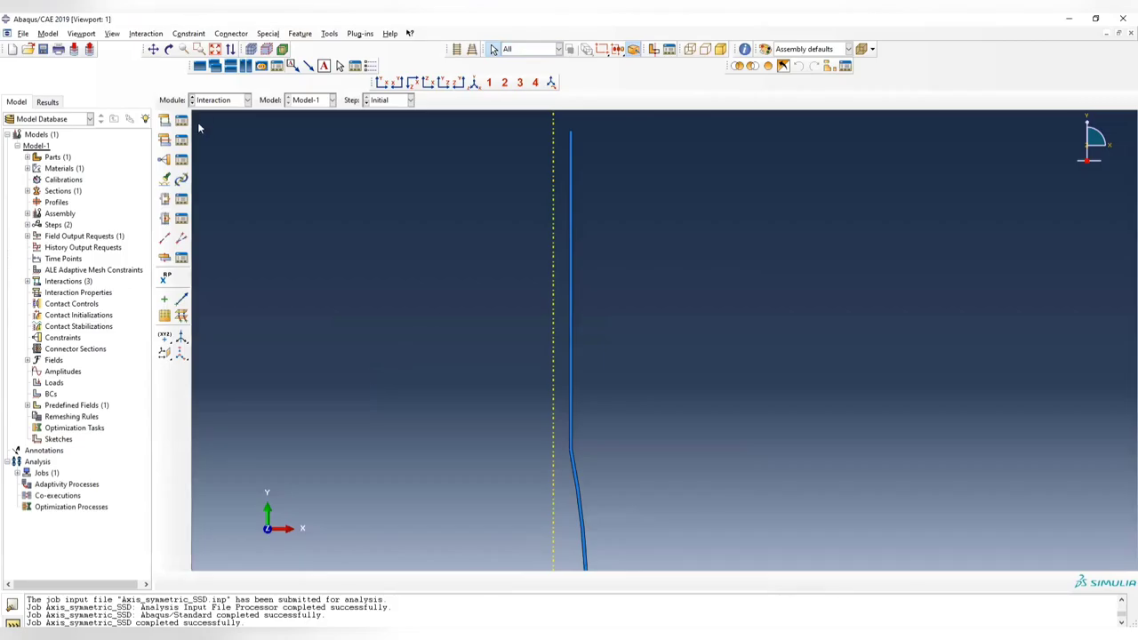
left_click(181, 120)
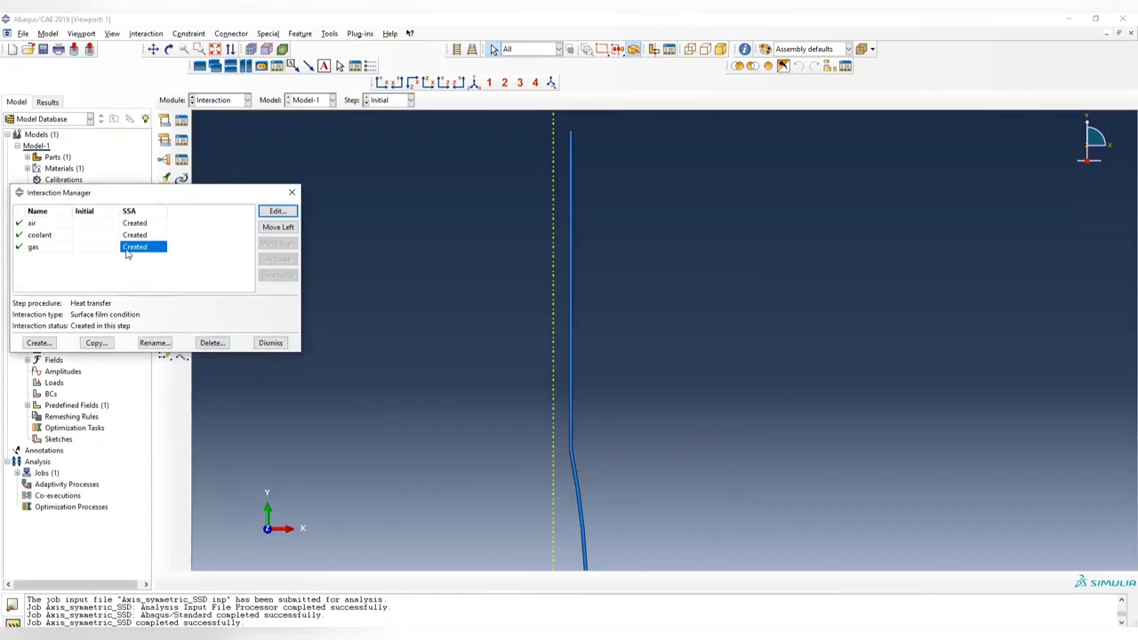
Review the air film condition's settings and close them.
left_click(129, 223)
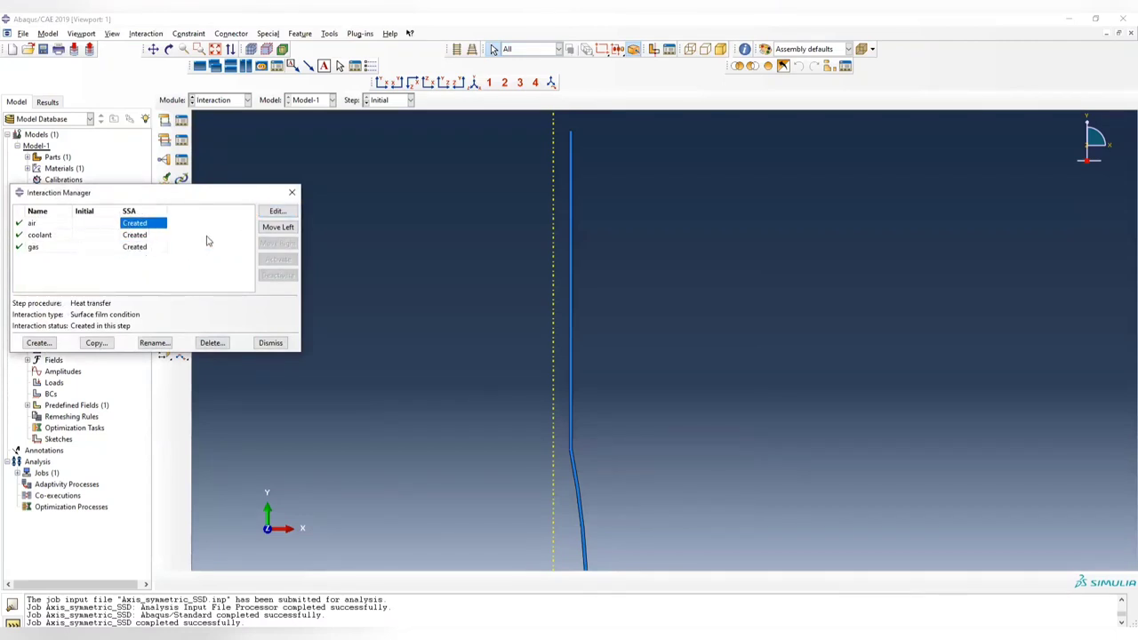
left_click(277, 212)
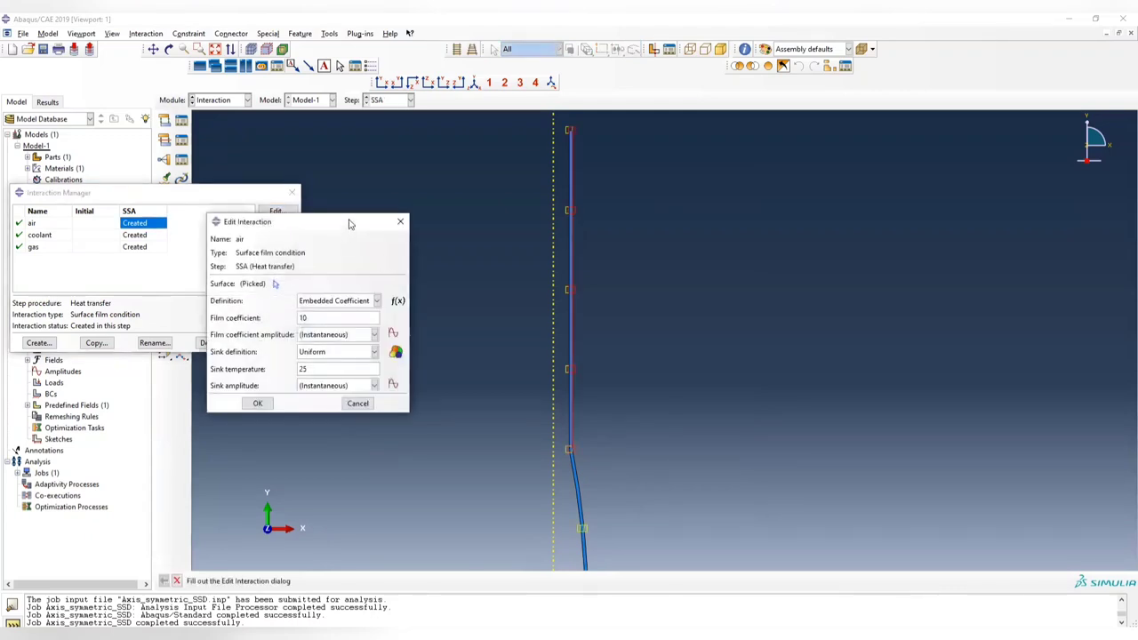
left_click_drag(345, 220, 535, 199)
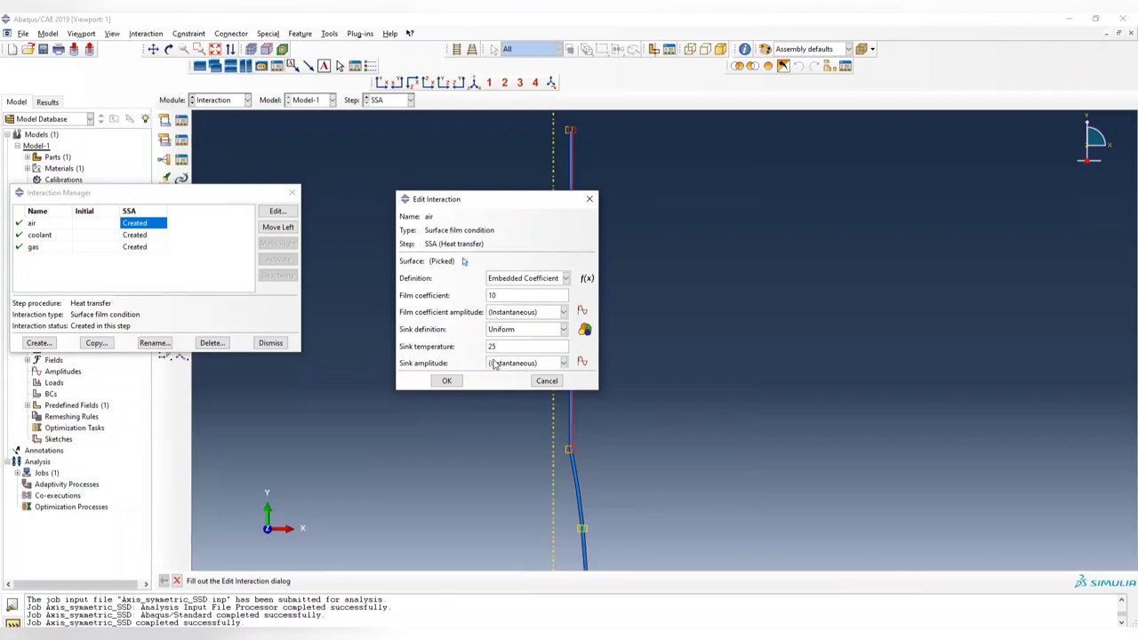
left_click(588, 199)
Edit the gas film condition and start a new amplitude for its sink temperature.
left_click(142, 237)
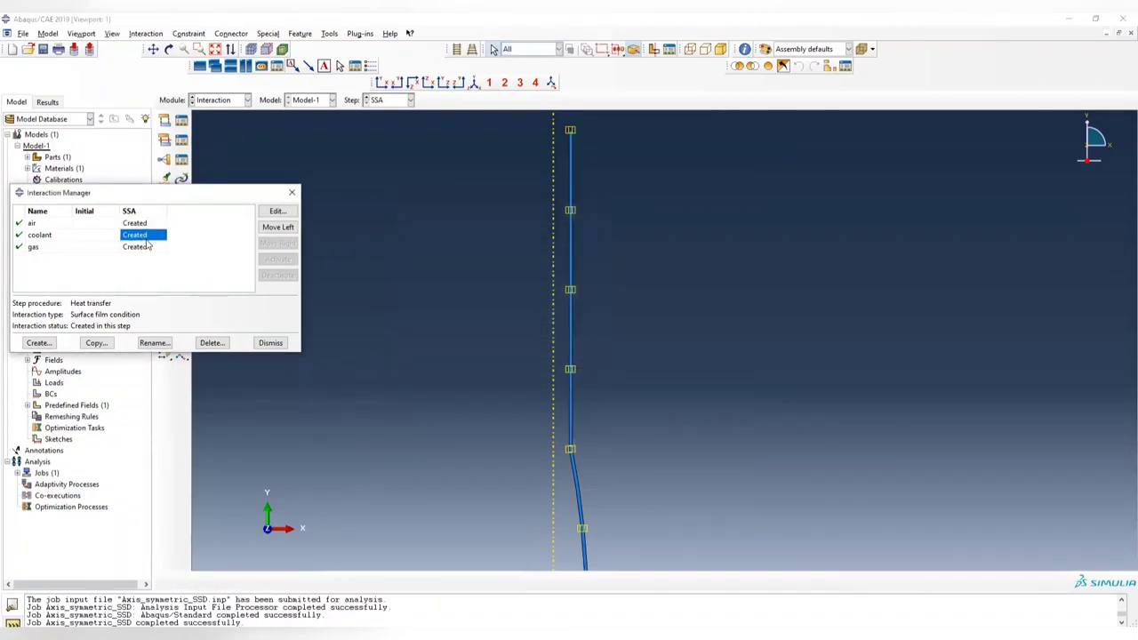
left_click(129, 247)
left_click(277, 211)
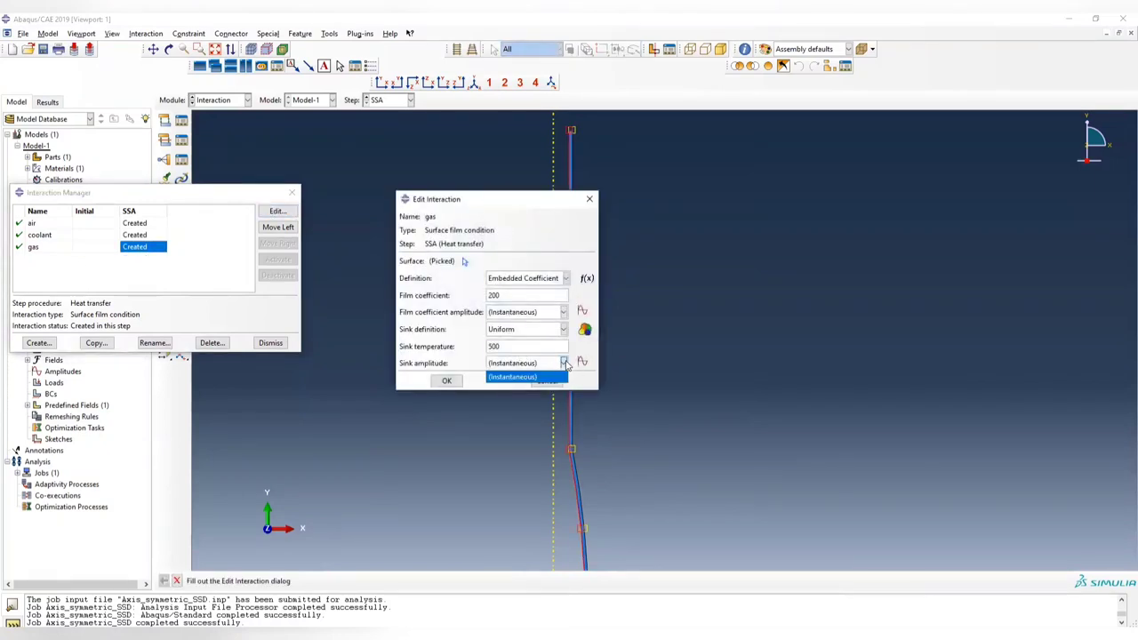
left_click(582, 363)
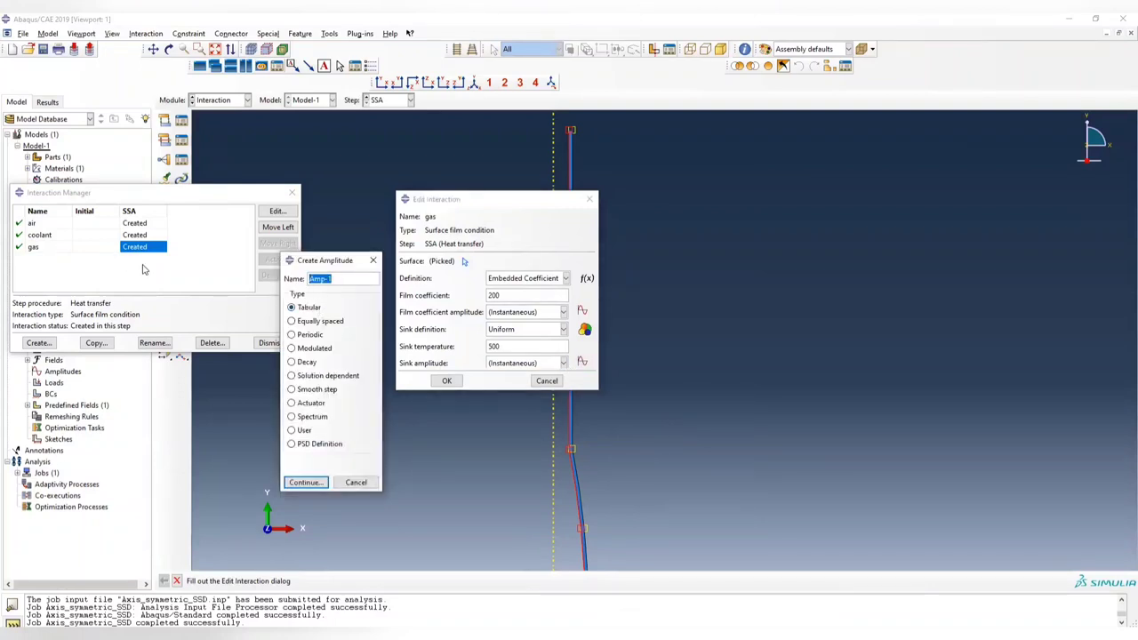
Create a tabular amplitude named trans_amp and add a third row to its table.
type("trans_amp")
left_click(306, 482)
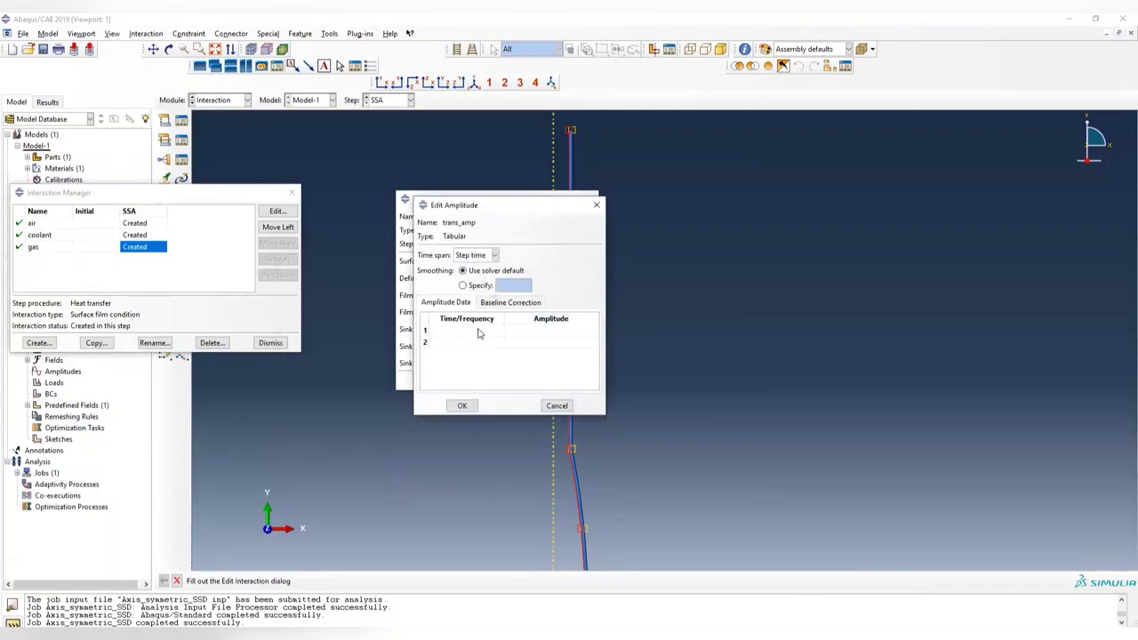
left_click(484, 331)
left_click(466, 347)
right_click(466, 345)
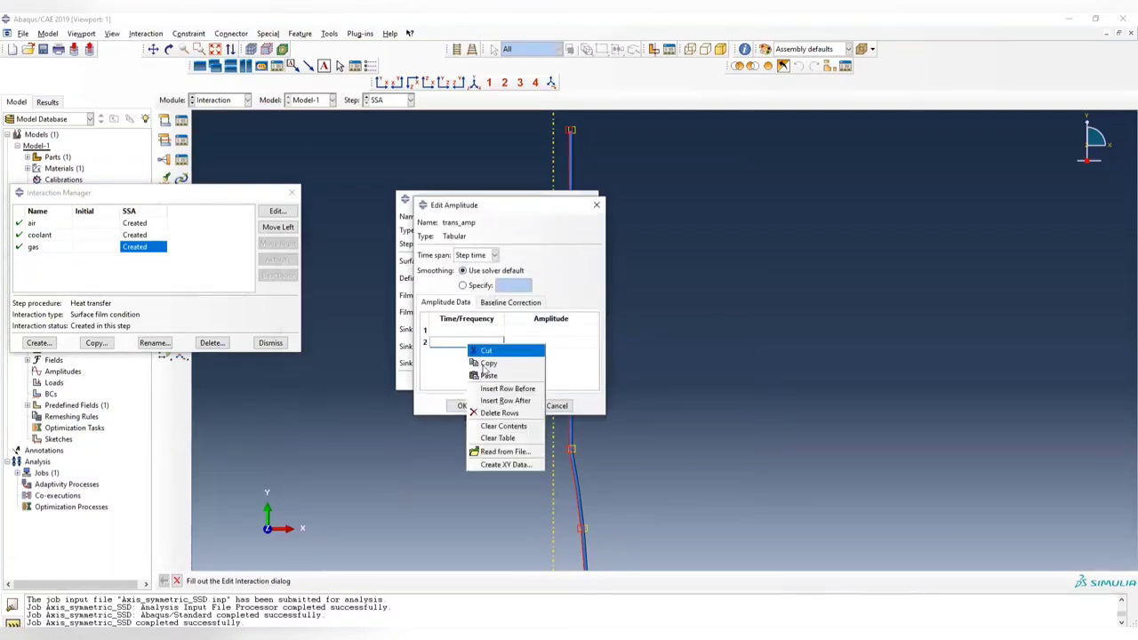
left_click(516, 401)
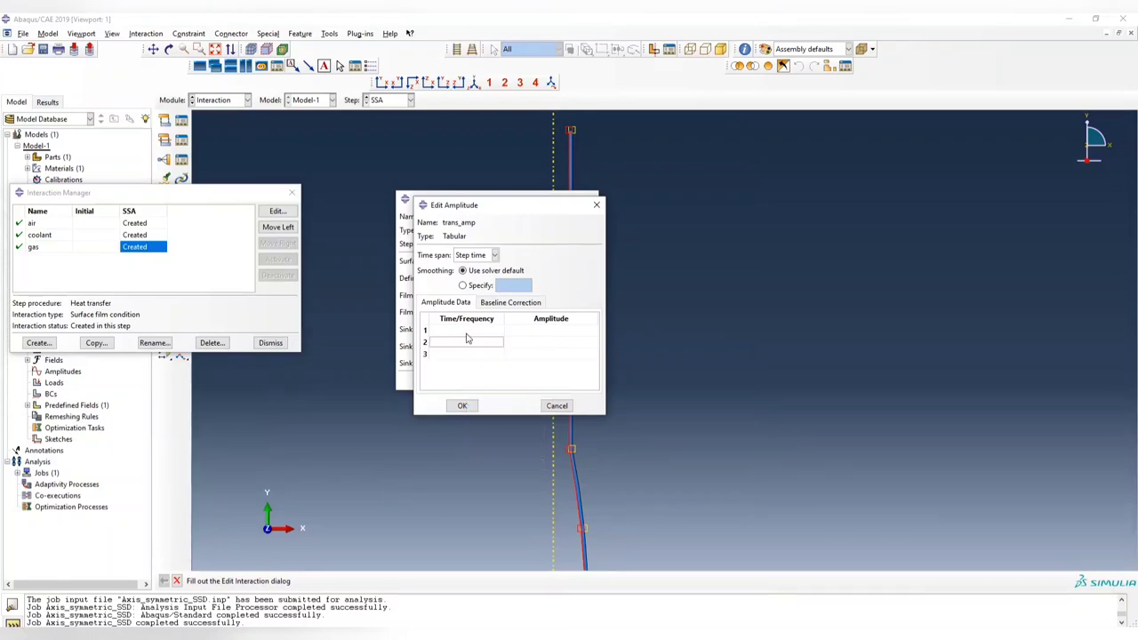
Enter time/amplitude pairs 0/25, 5/500 and 1000/500 into the trans_amp table.
left_click(469, 330)
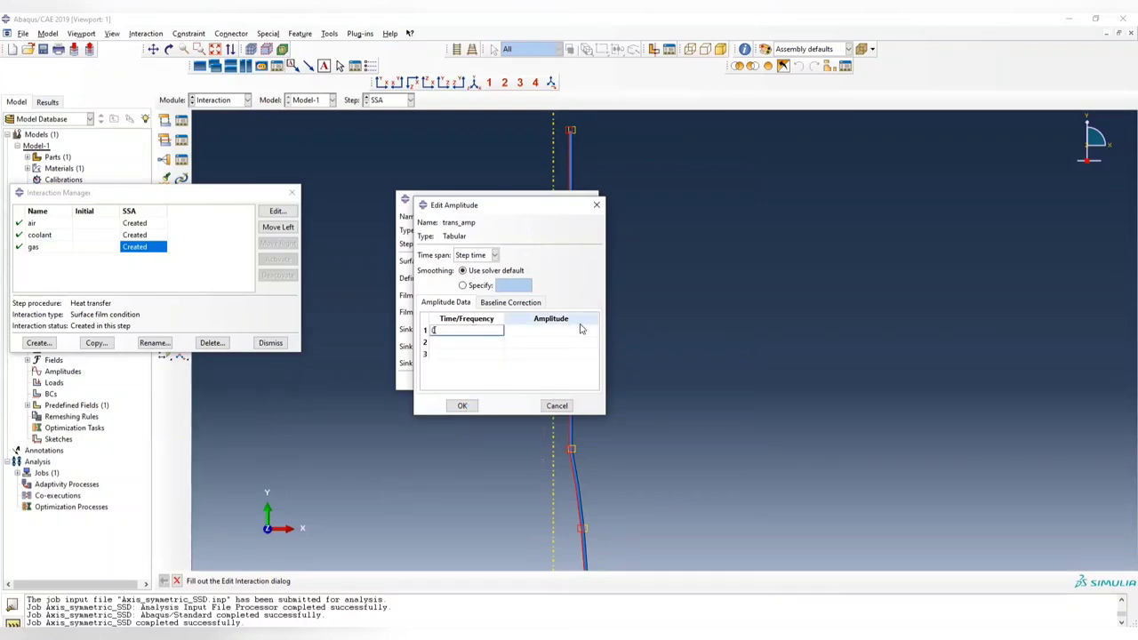
left_click(544, 329)
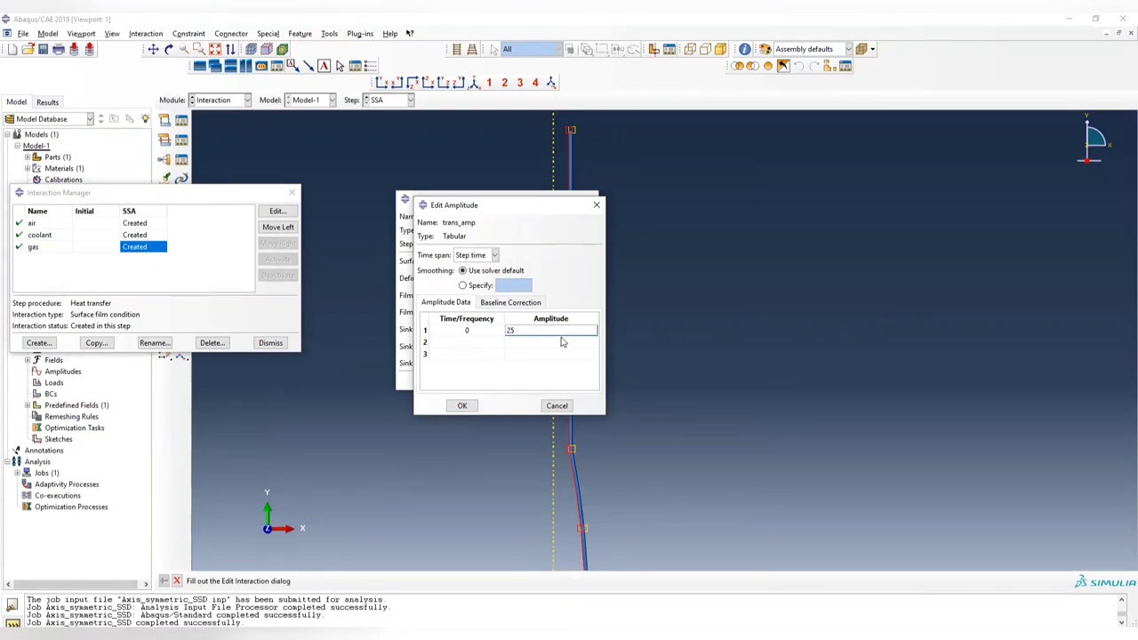
left_click(475, 344)
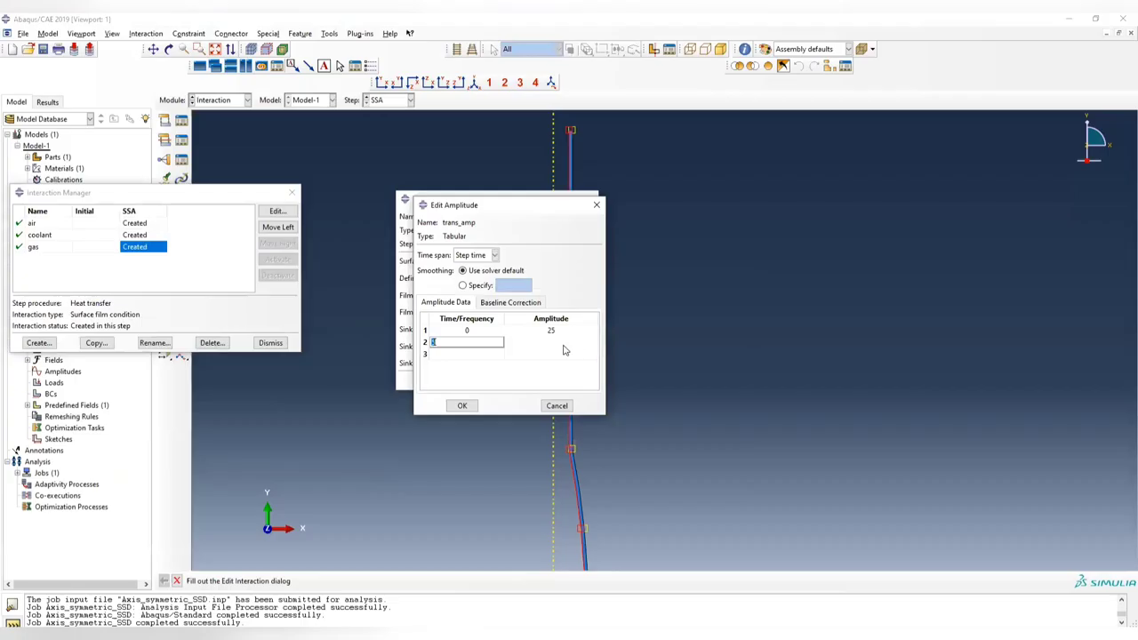
left_click(555, 344)
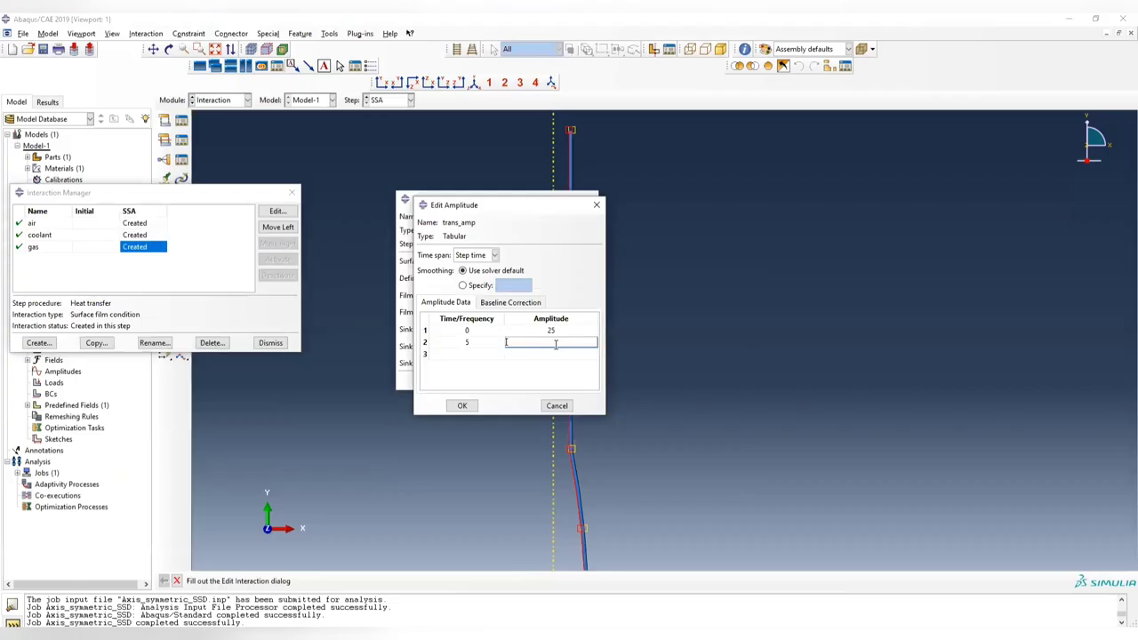
left_click(467, 355)
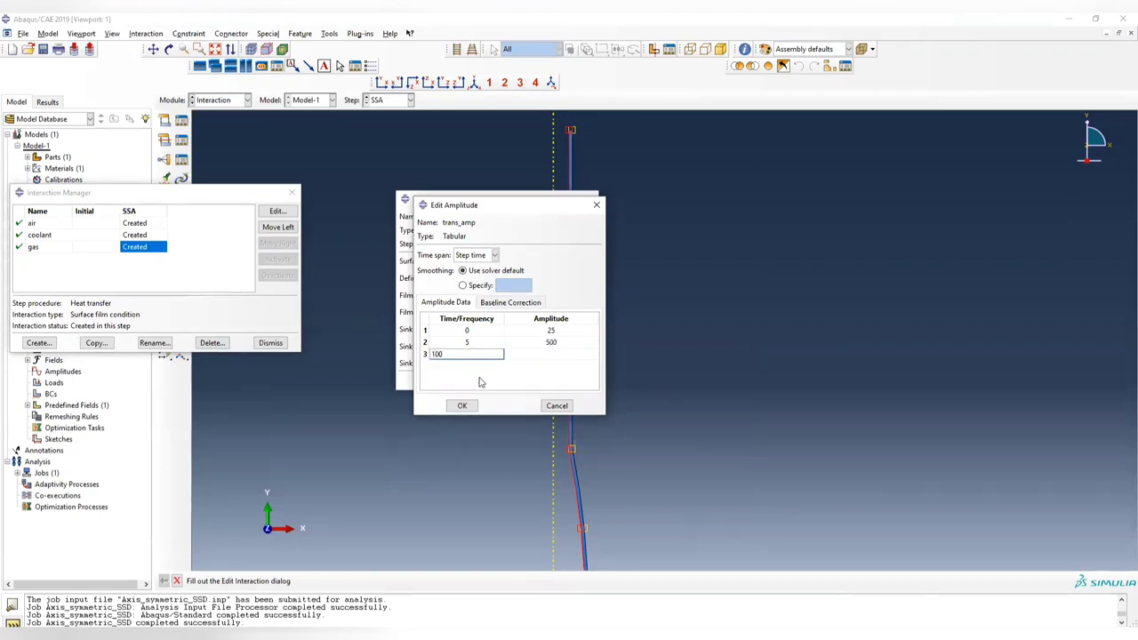
left_click(552, 356)
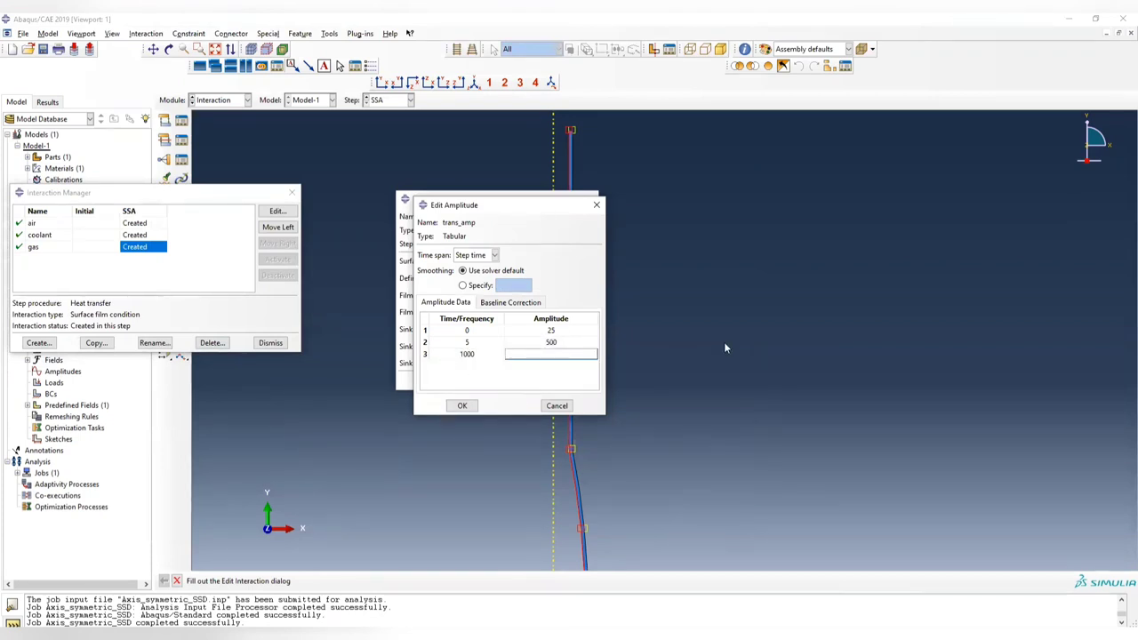
type("500")
Save trans_amp, then give the gas film condition sink amplitude trans_amp and sink temperature 1.
left_click(462, 406)
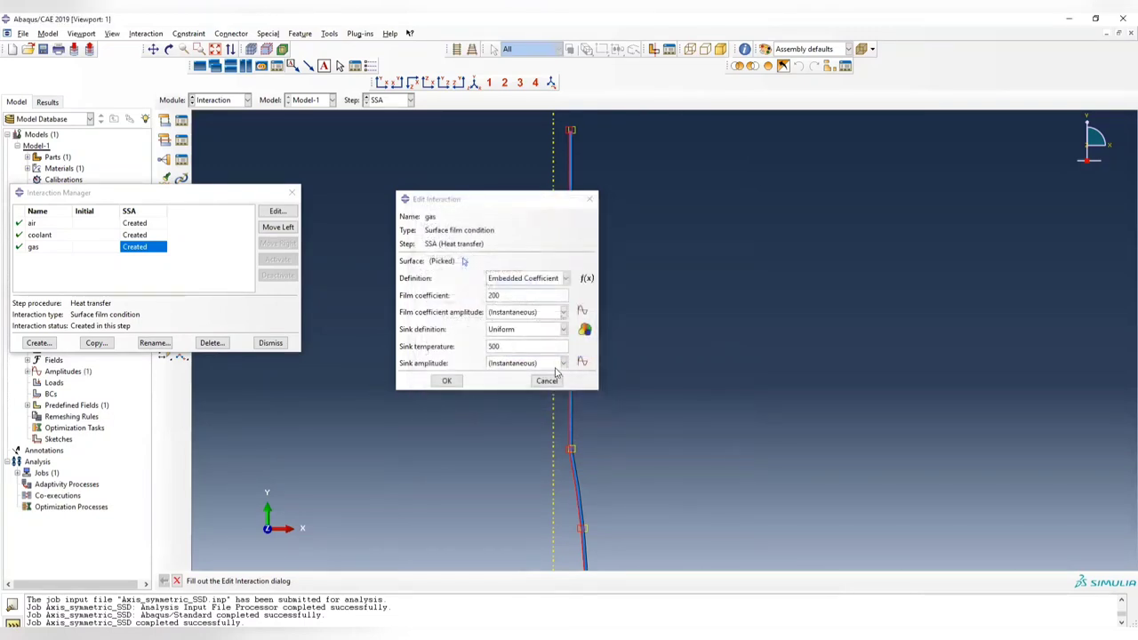
left_click(565, 363)
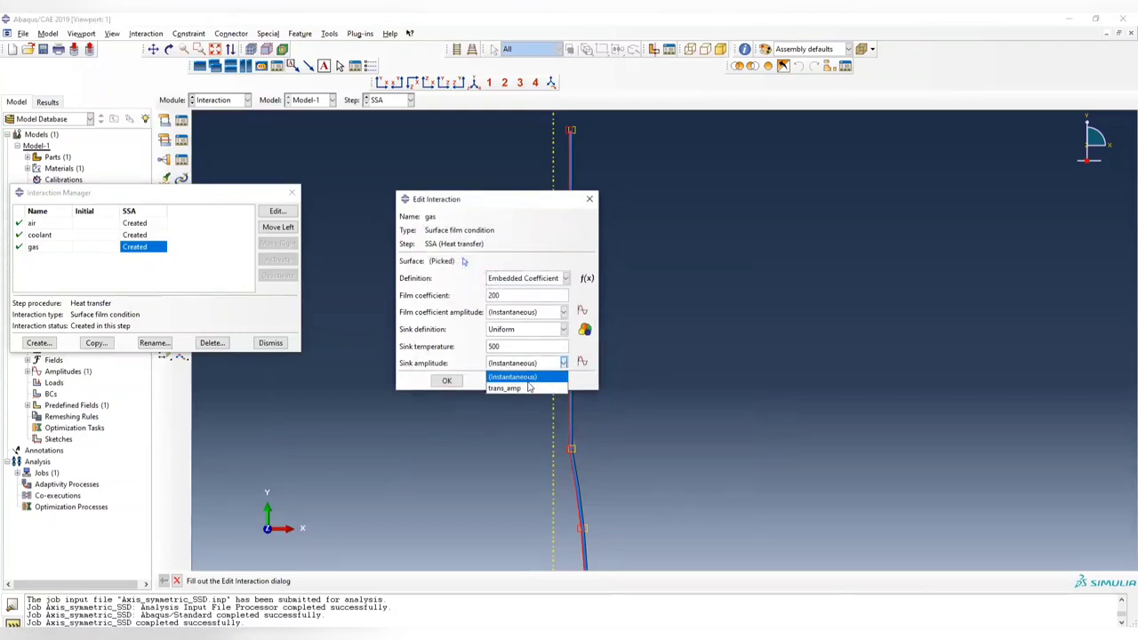
left_click(524, 388)
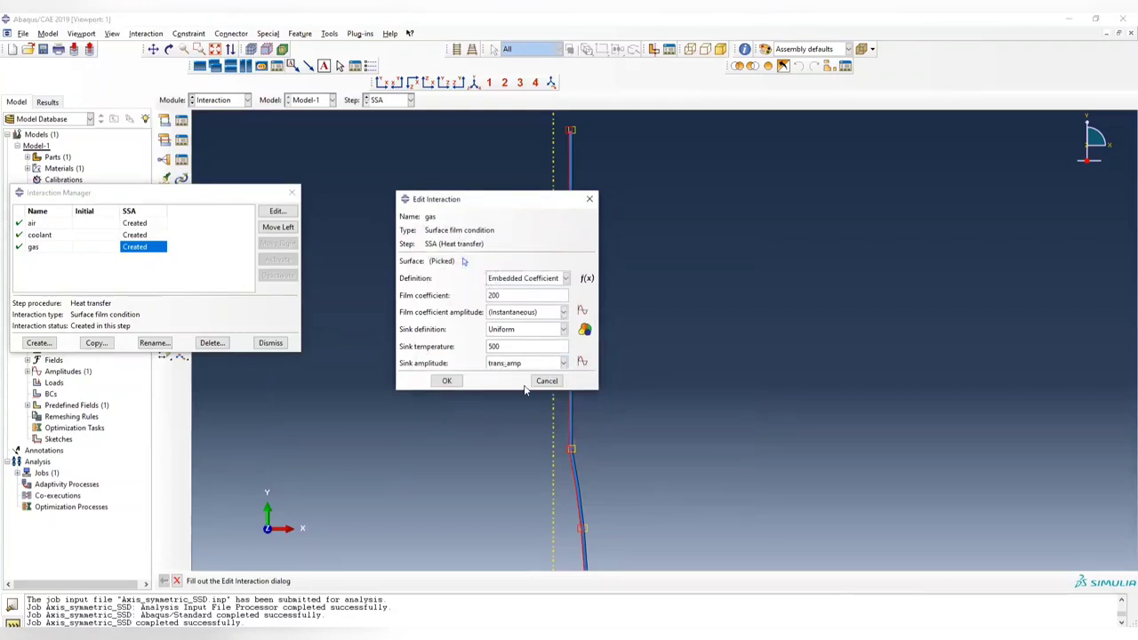
double_click(504, 345)
left_click(516, 364)
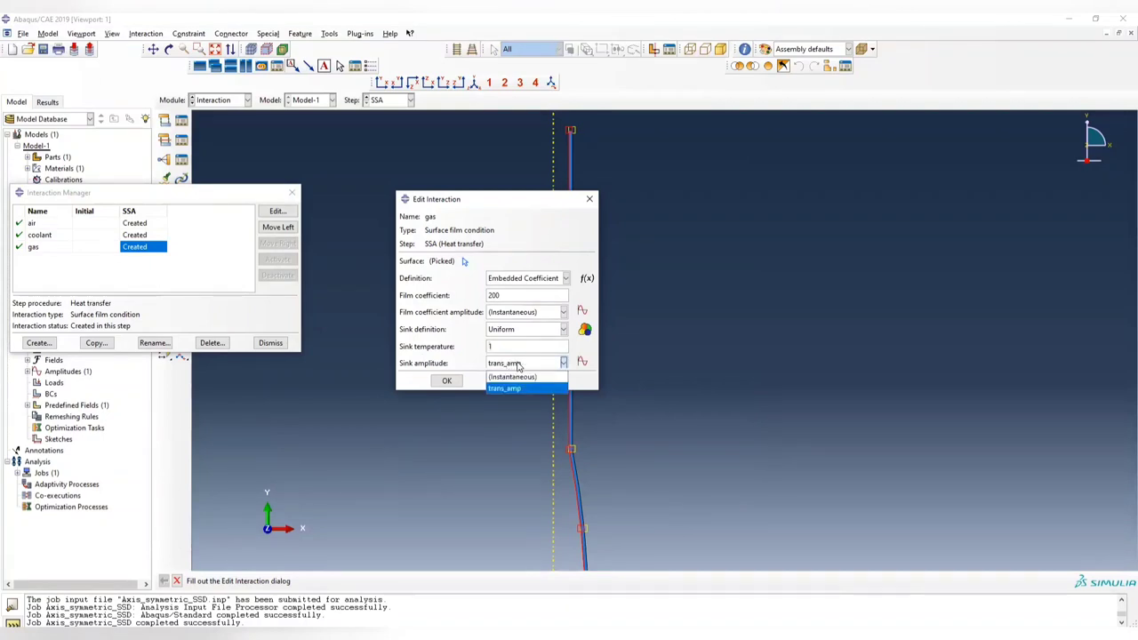
left_click(510, 384)
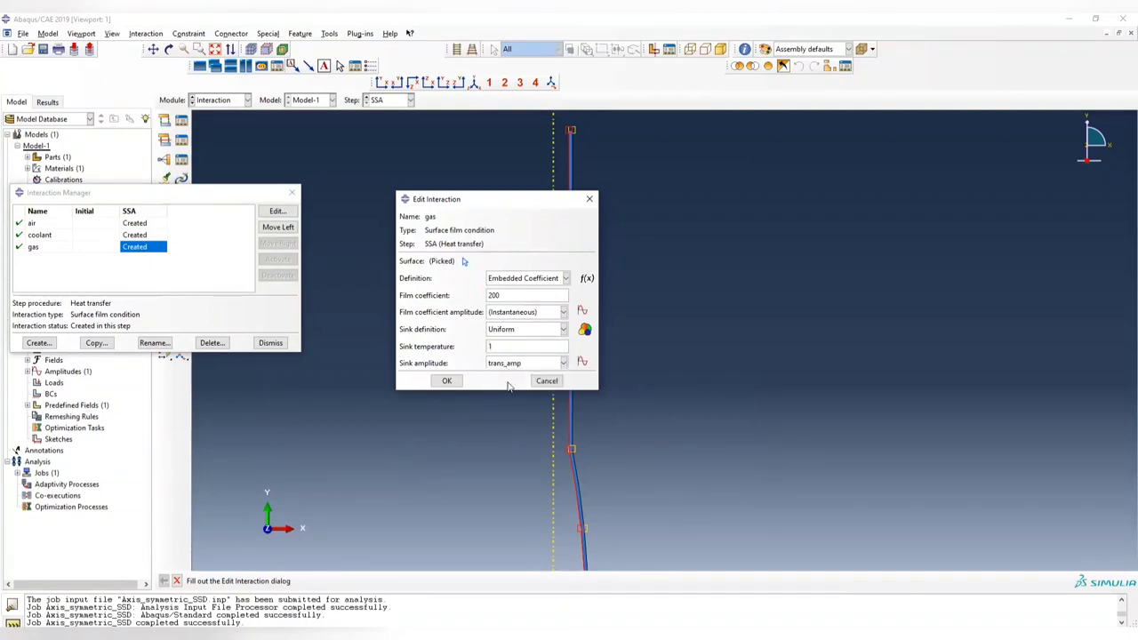
left_click(447, 380)
left_click(294, 192)
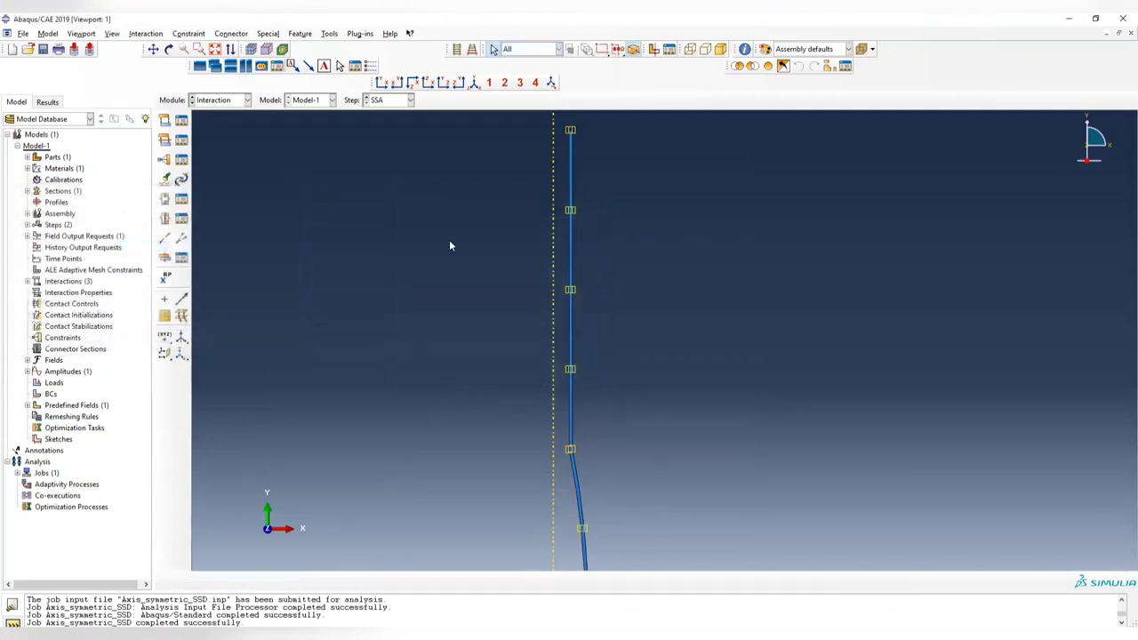
In the Job module, create a job named Axis_symmetric_TA with default settings.
left_click(217, 101)
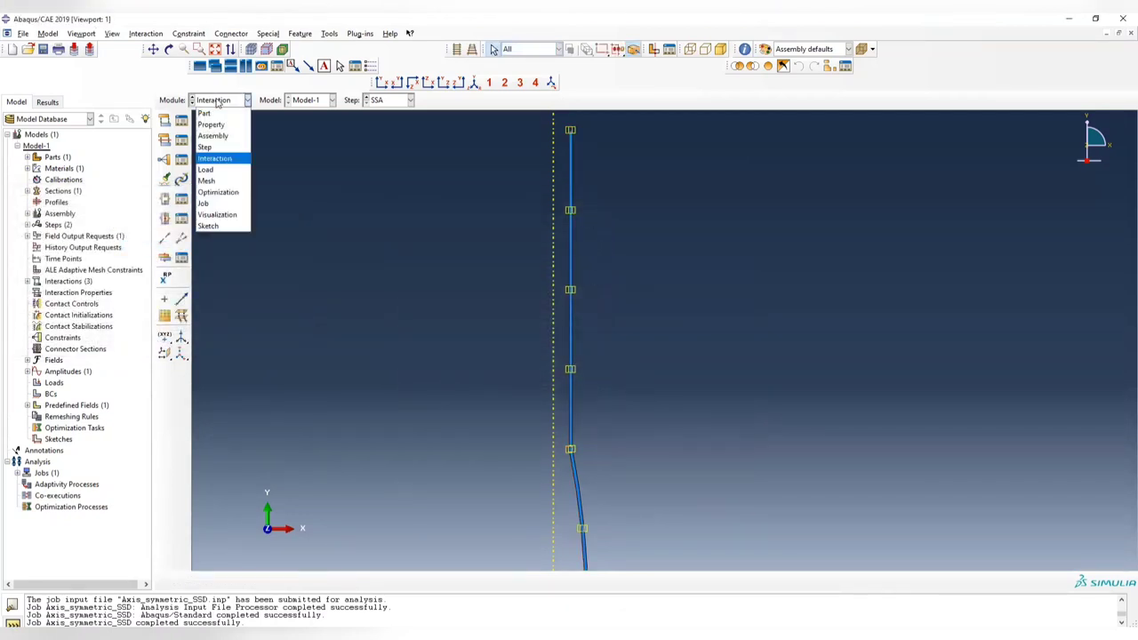
left_click(214, 204)
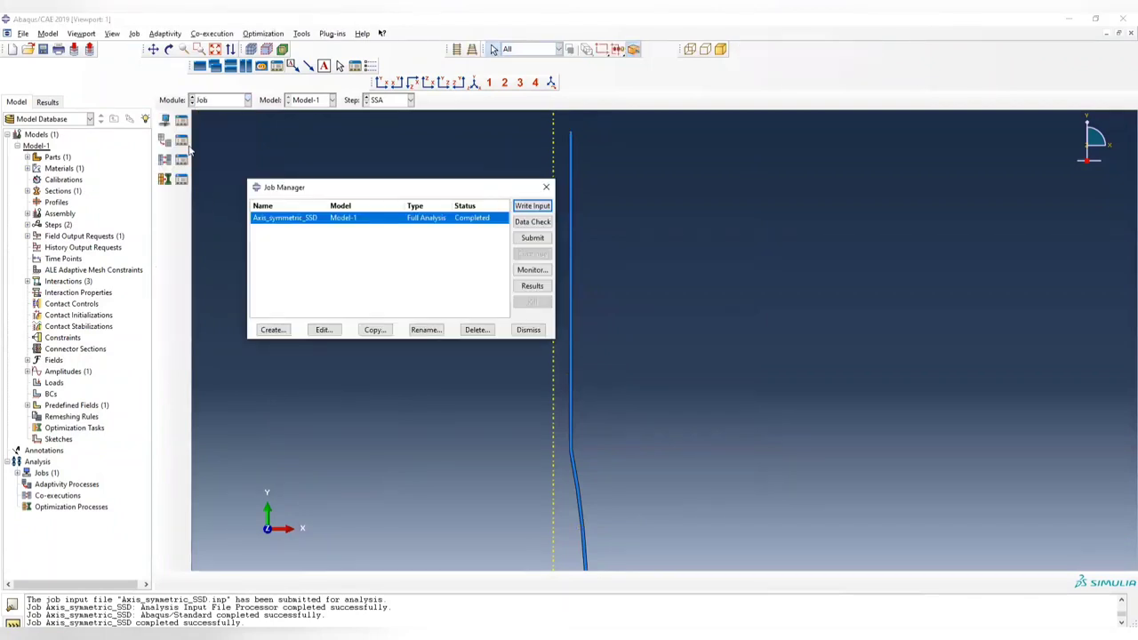
left_click(272, 330)
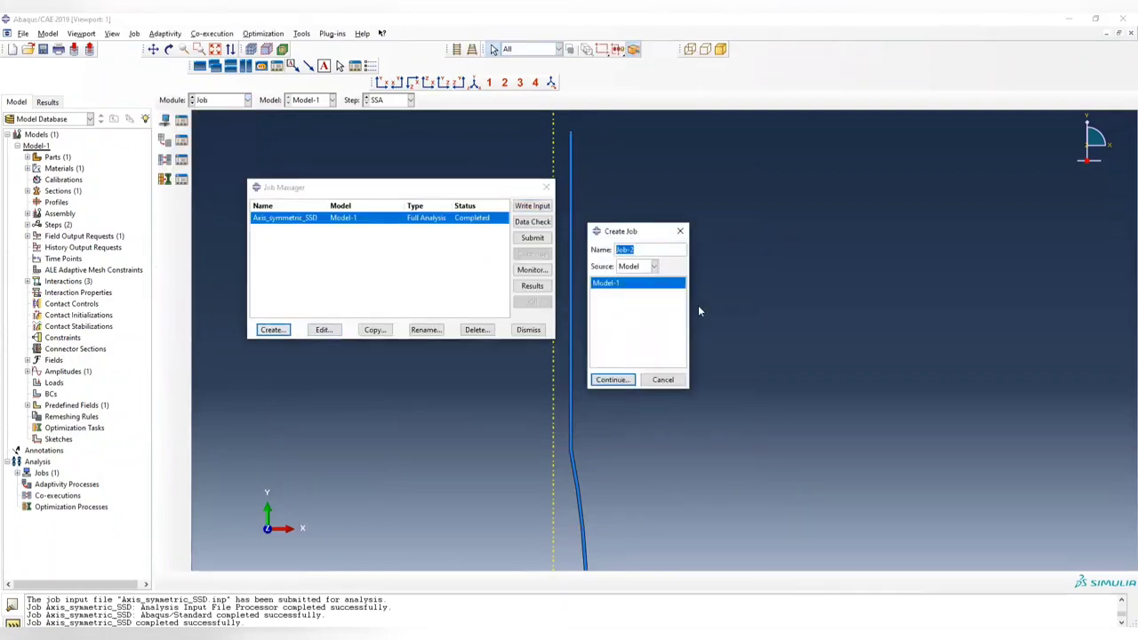
type("Axis_symmetric_TA")
left_click(615, 379)
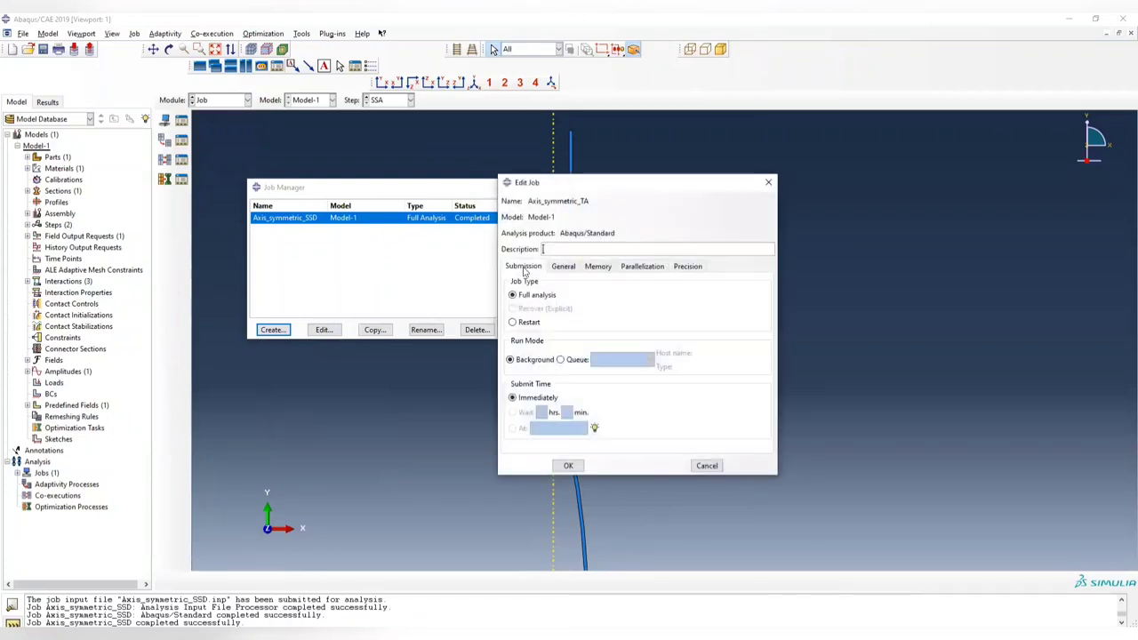
left_click(569, 465)
Submit Axis_symmetric_TA despite the warning and open the Axis_symmetric_SSD results.
left_click(533, 237)
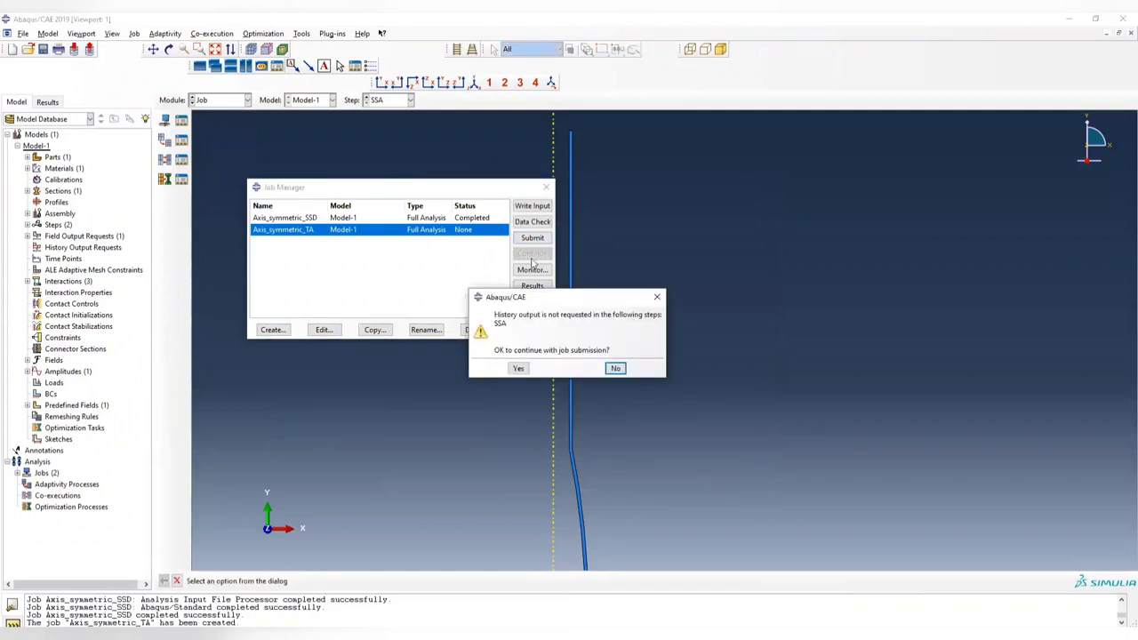
left_click(518, 368)
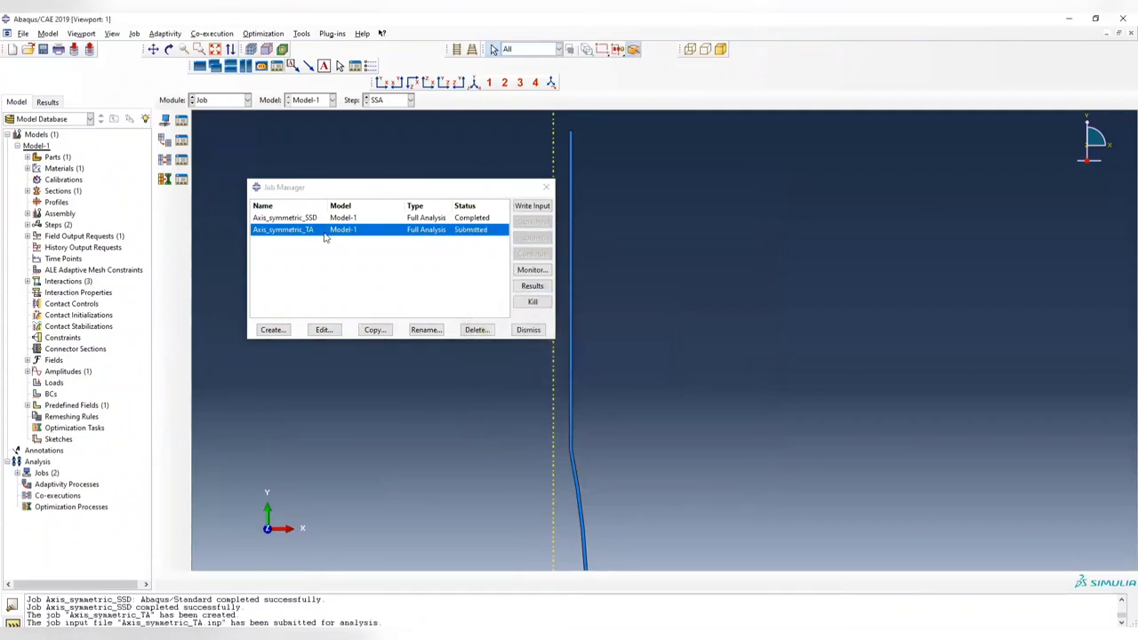
left_click(346, 218)
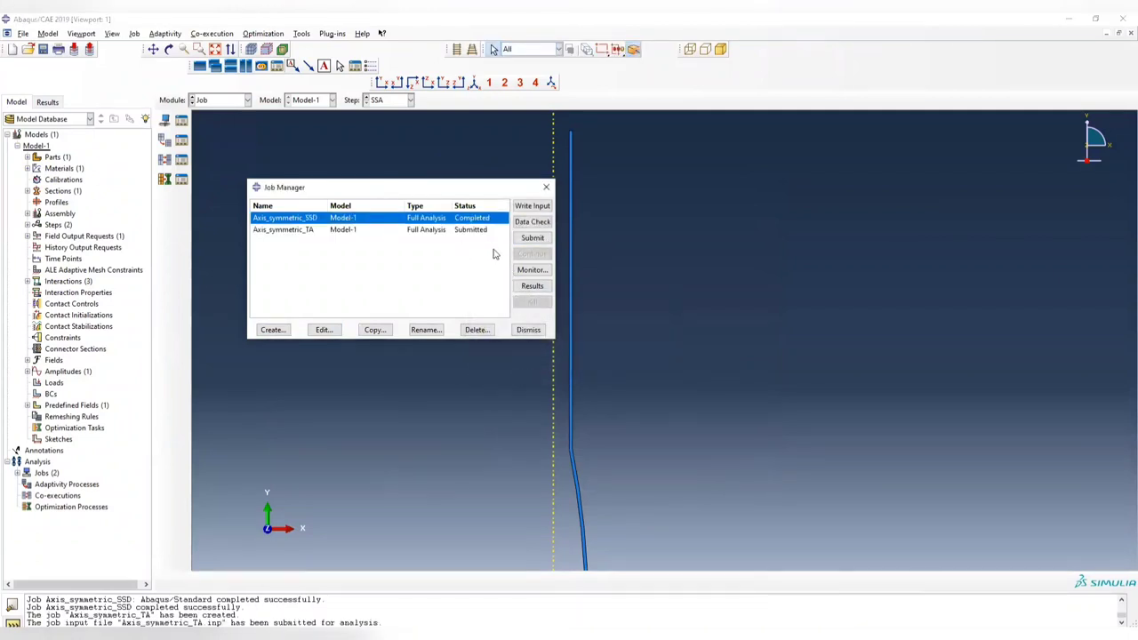
left_click(532, 287)
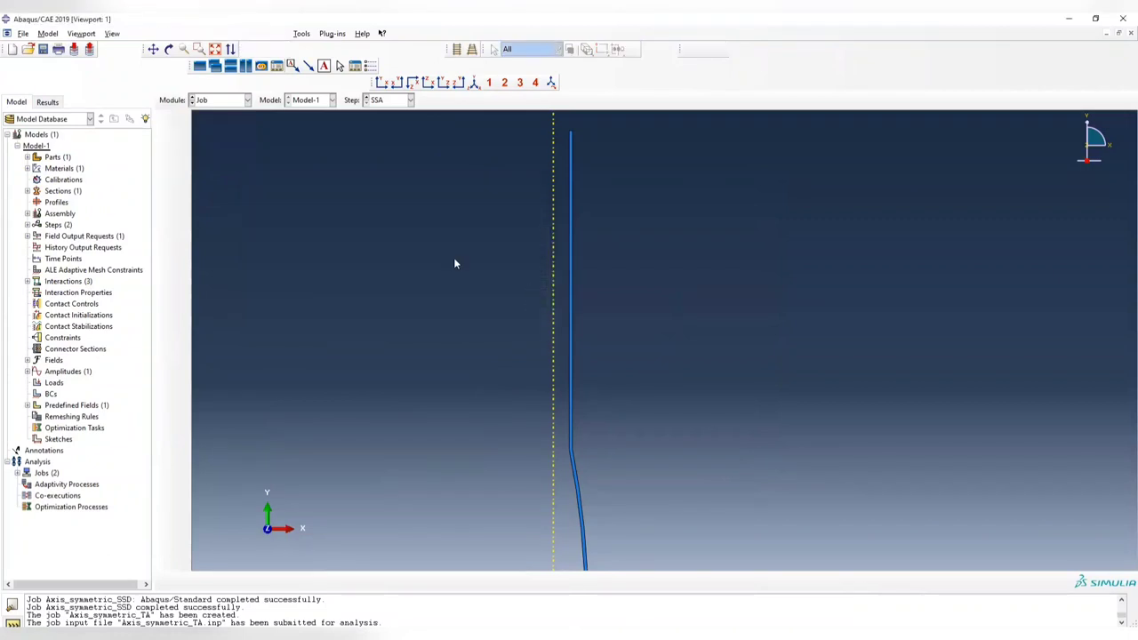
Contour nodal temperature NT11 and show only free edges via the common plot options.
left_click(349, 49)
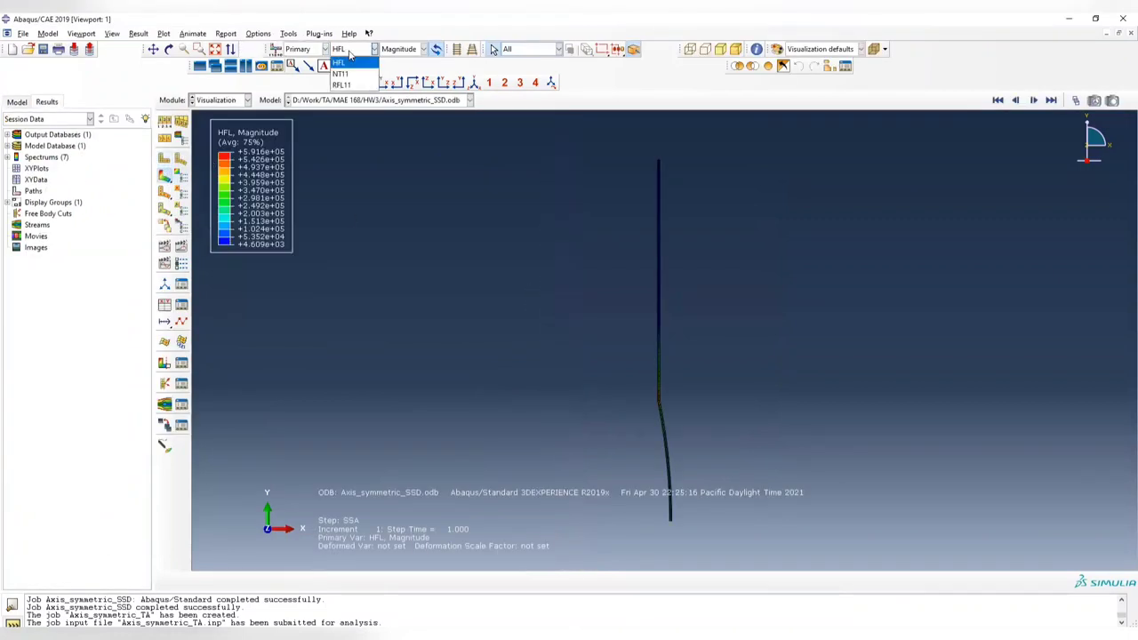
left_click(351, 74)
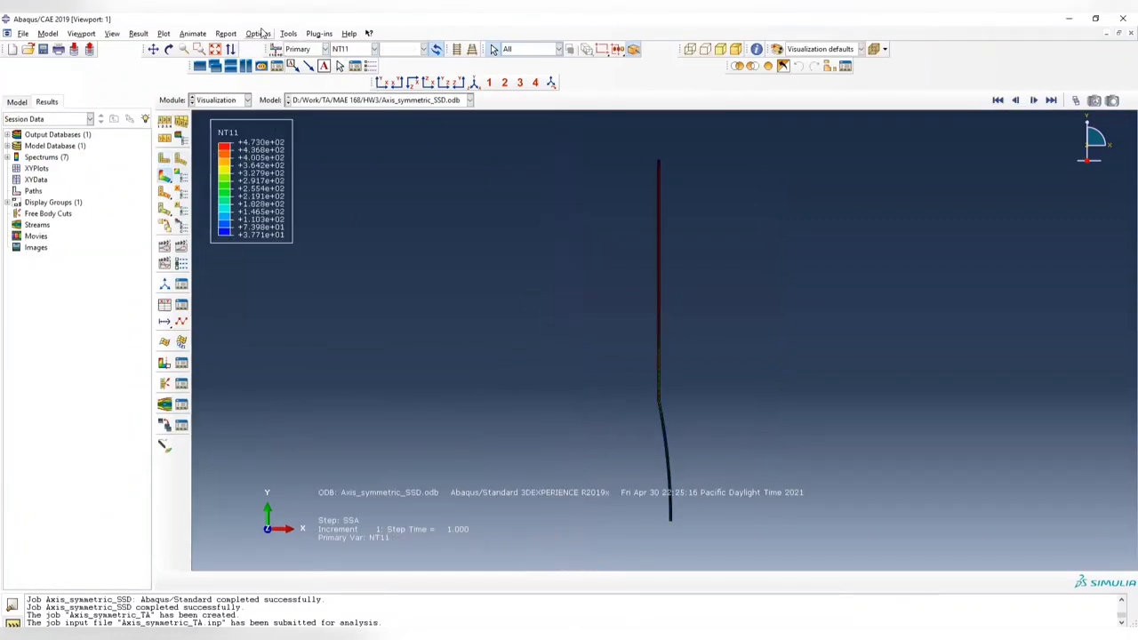
left_click(288, 34)
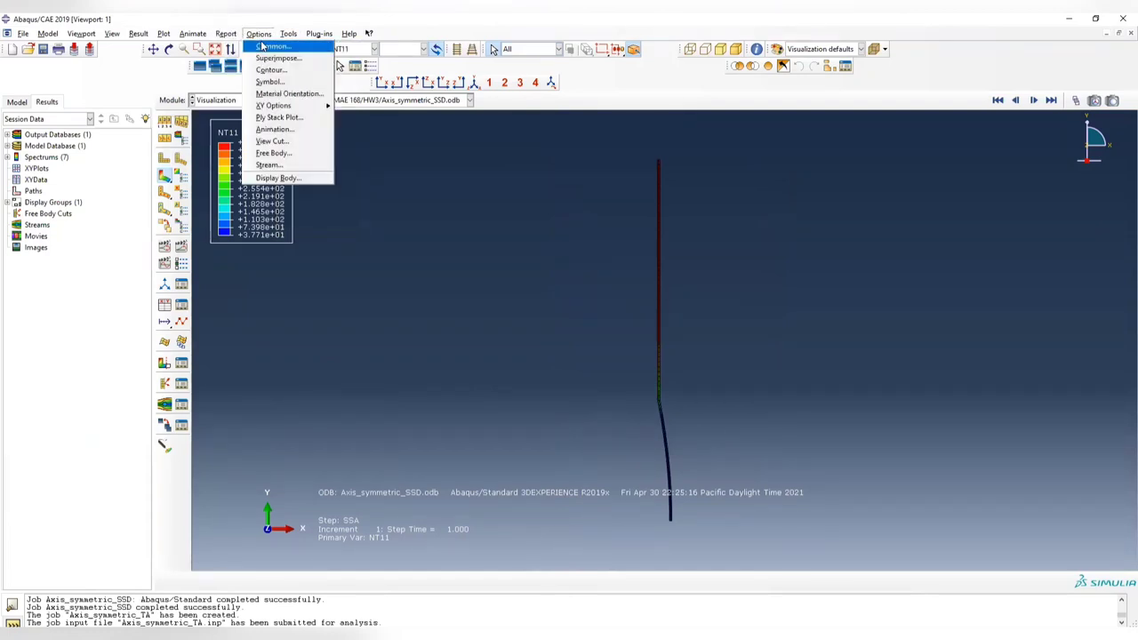
left_click(271, 45)
left_click(524, 291)
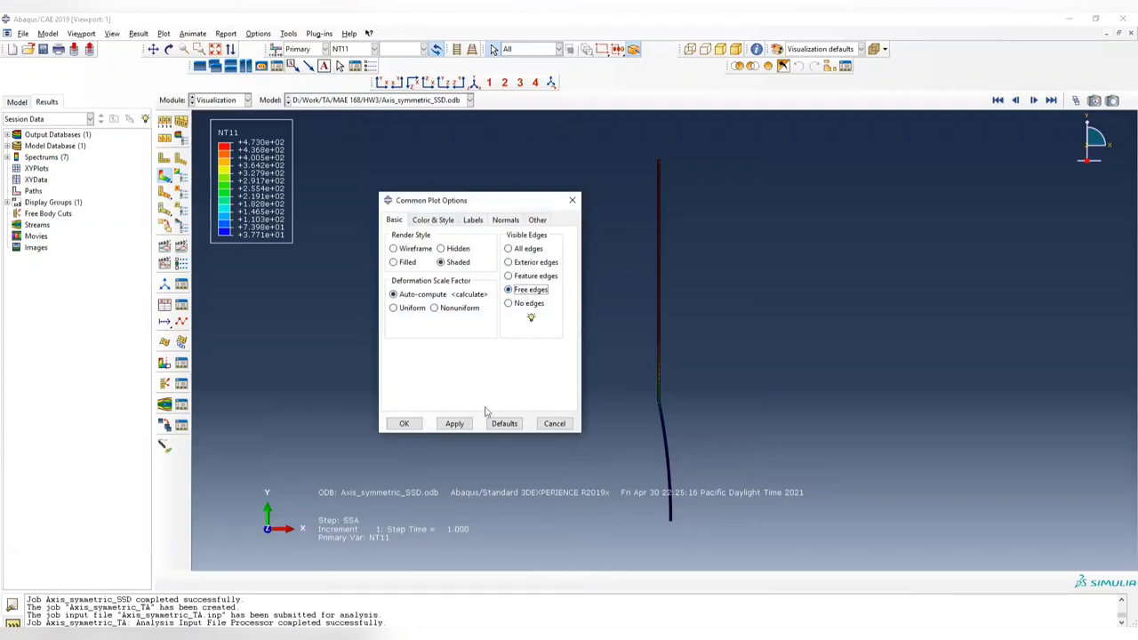
left_click(453, 424)
left_click(571, 200)
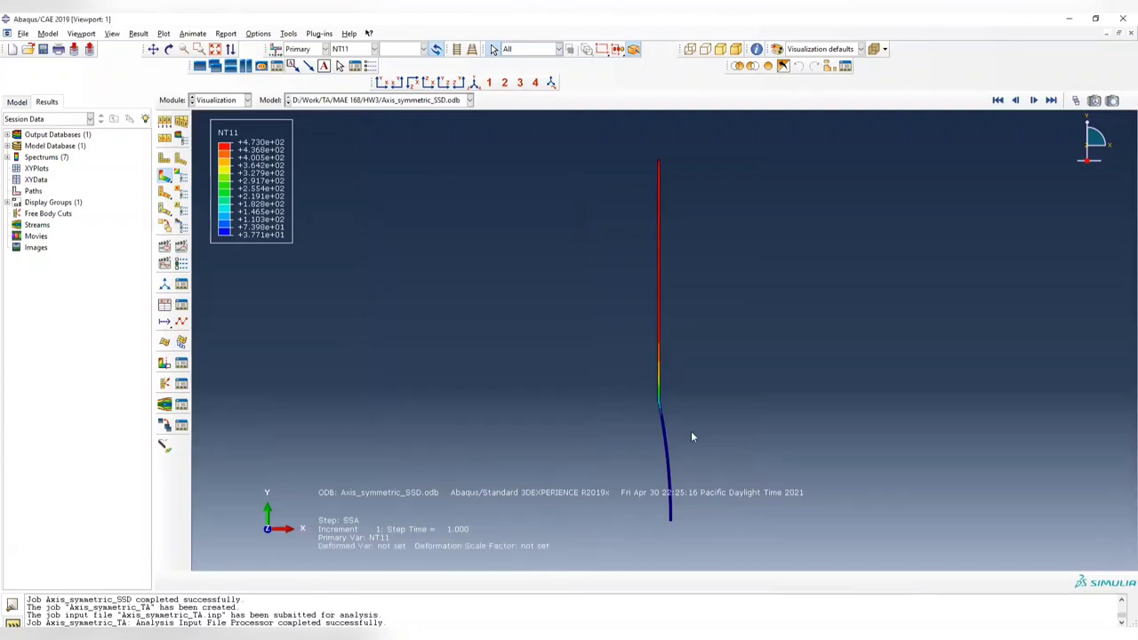
Tilt the model view and browse the Tools menu toward XY Data.
mouse_move(665, 451)
left_mouse_down("ctrl+alt")
mouse_move(665, 432)
mouse_move(734, 429)
mouse_move(673, 464)
left_mouse_up("ctrl+alt")
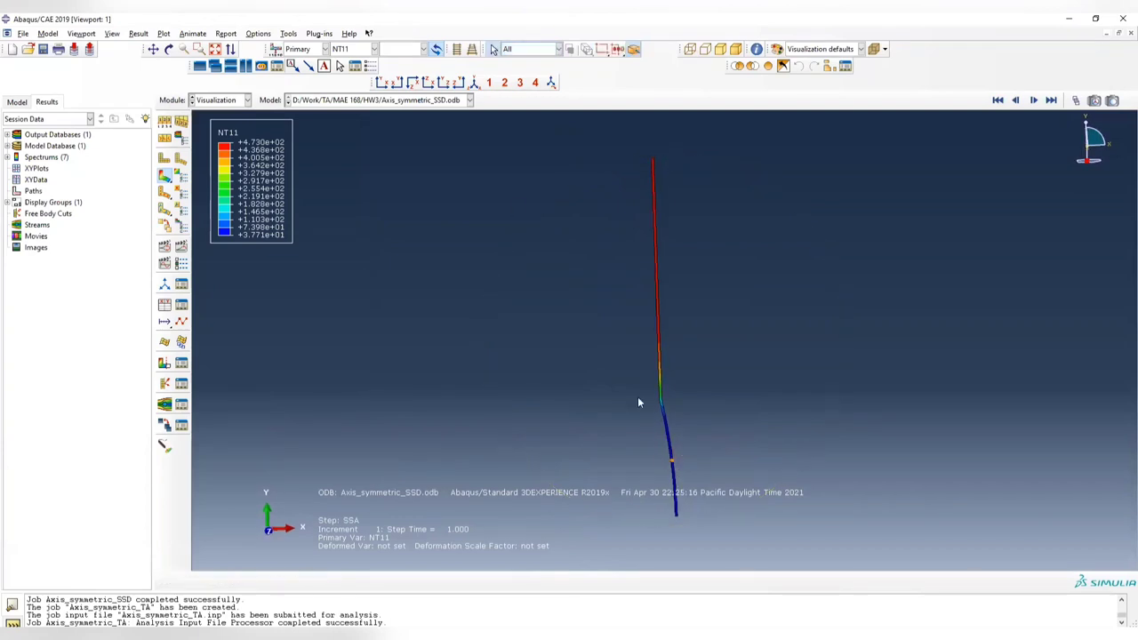
left_click(288, 33)
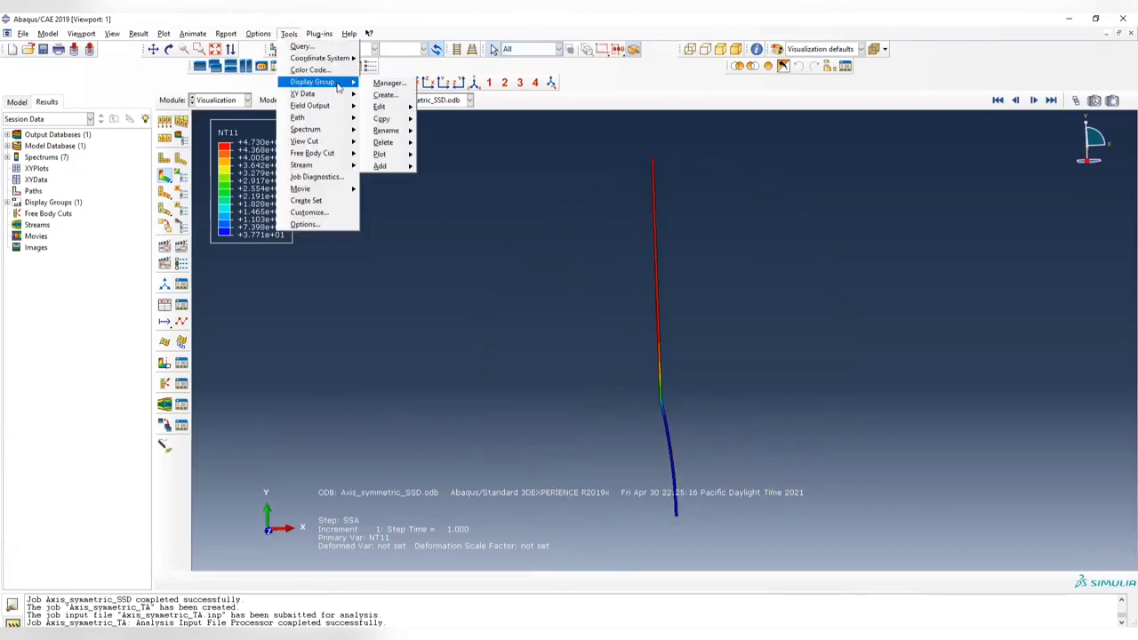
mouse_move(337, 95)
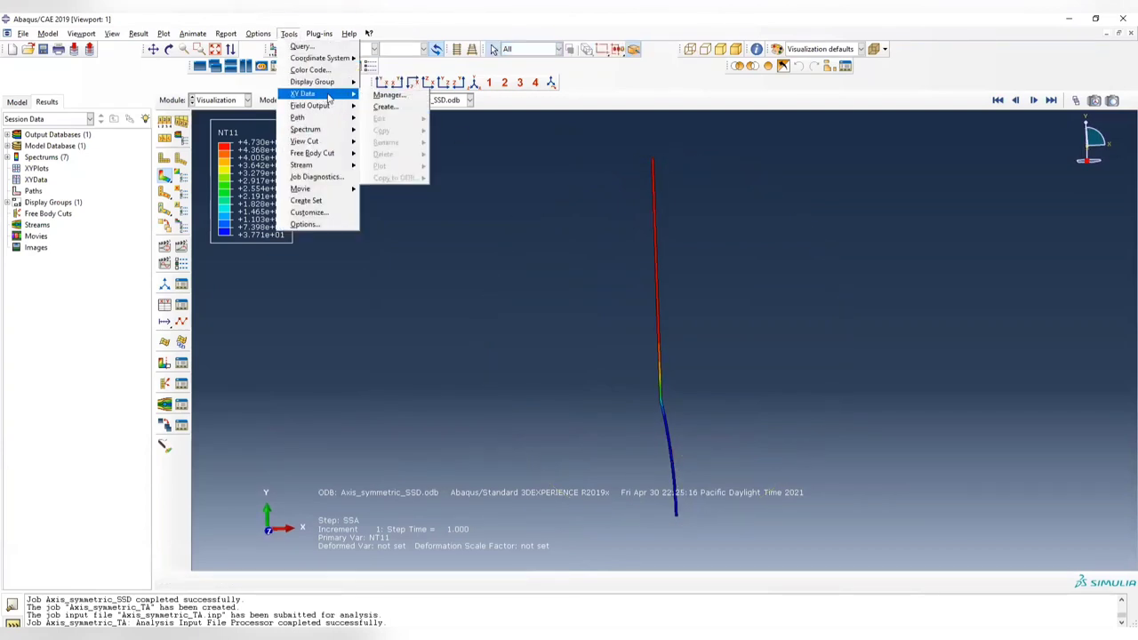
Create XY data from ODB field output at Unique Nodal position with NT11 selected.
left_click(400, 107)
left_click(770, 236)
left_click(762, 340)
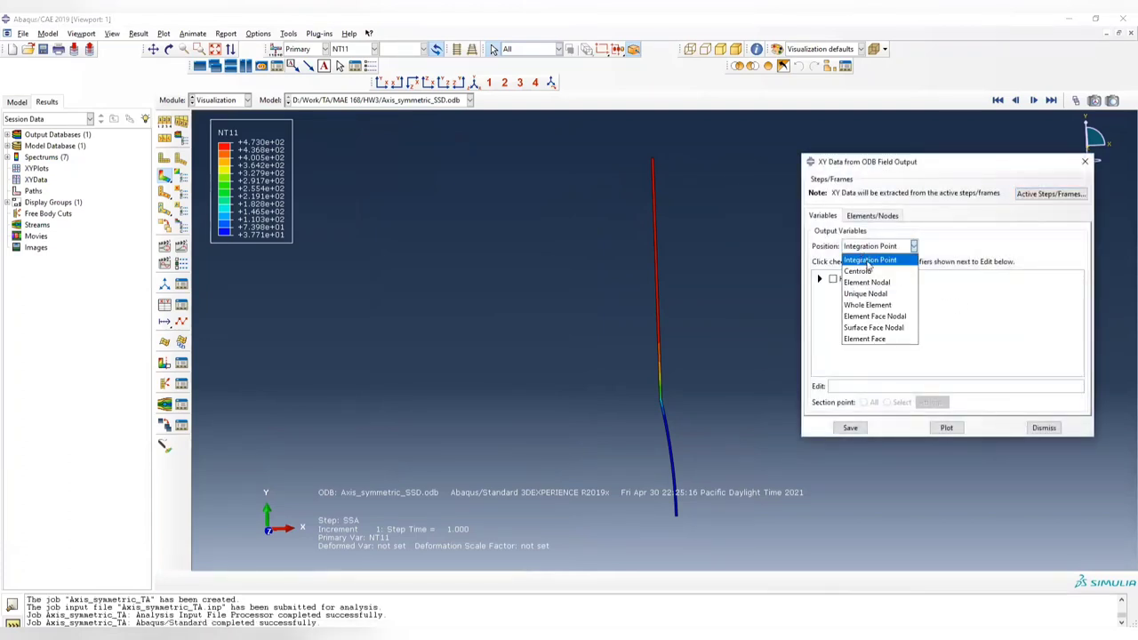
left_click(860, 248)
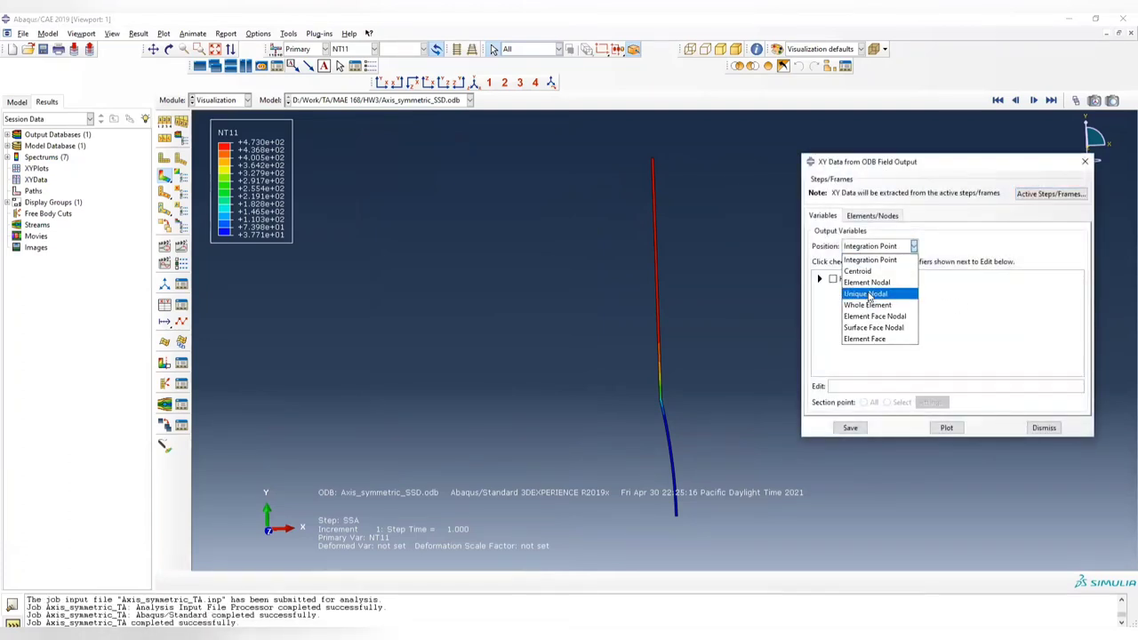
left_click(867, 296)
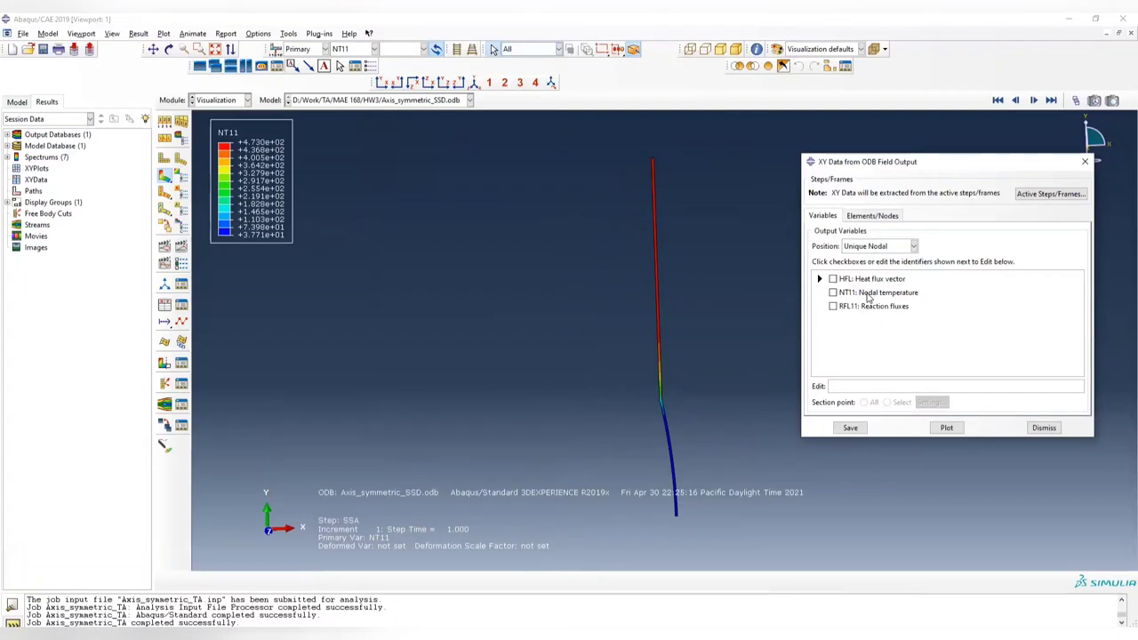
left_click(838, 293)
left_click(887, 216)
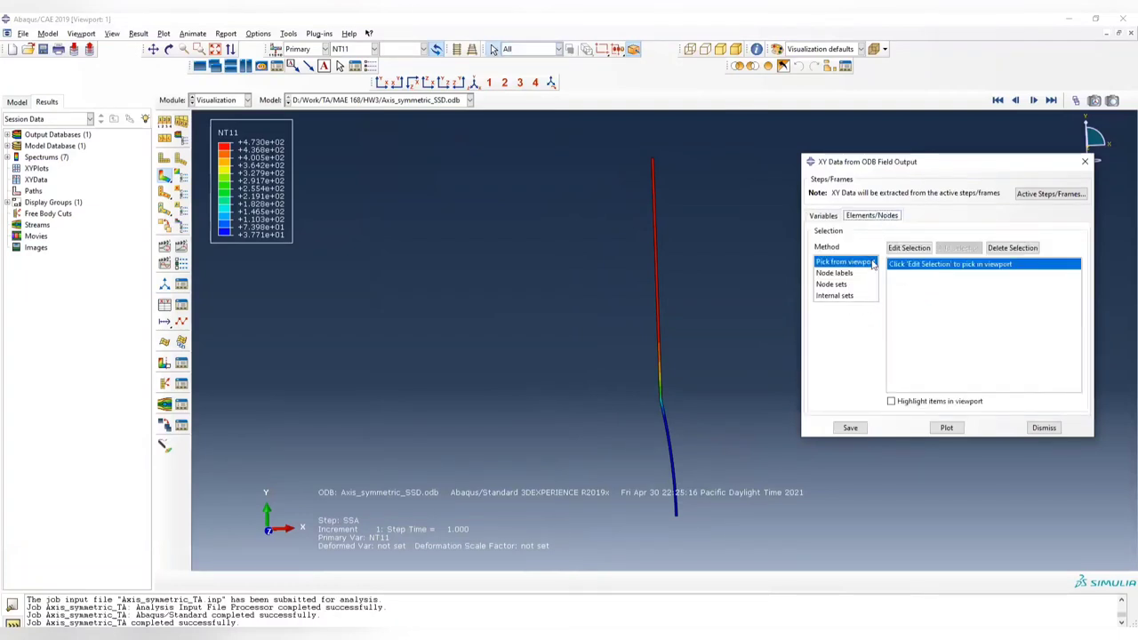
Pick two nodes at the beam's lower end and plot their NT11 versus time.
left_click(910, 249)
scroll(680, 517, "up", 5)
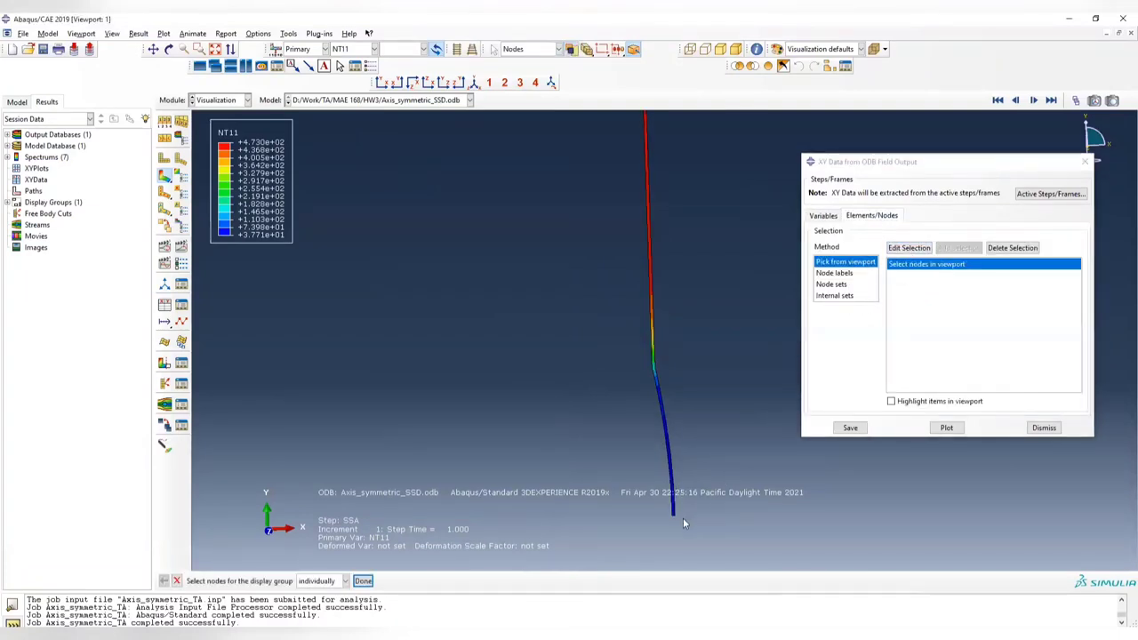
scroll(670, 520, "up", 1)
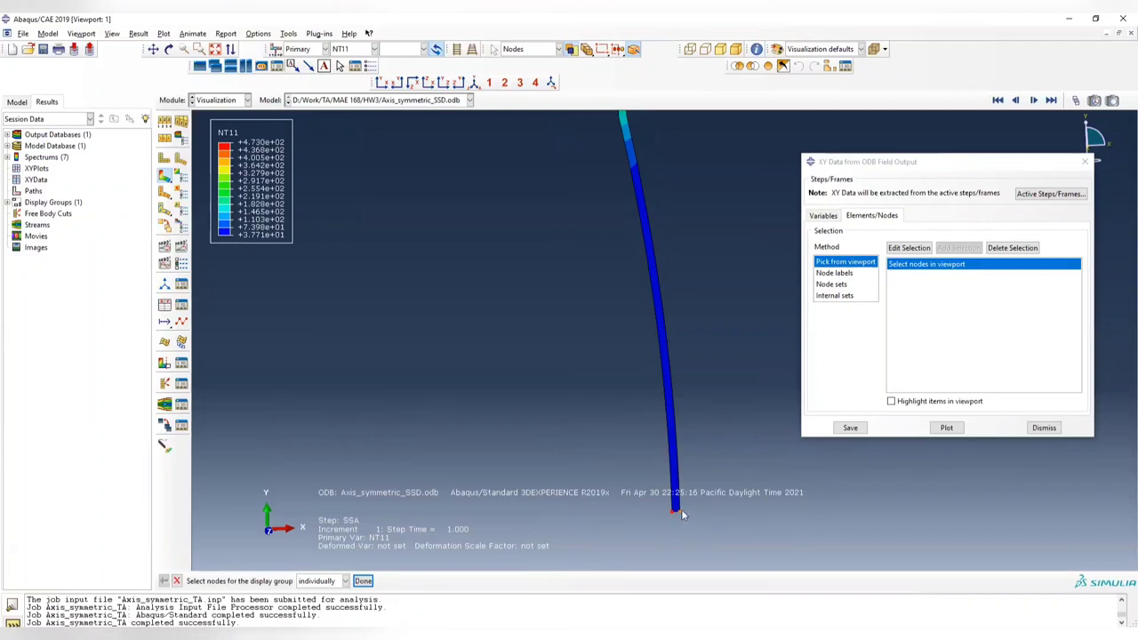
left_click(362, 580)
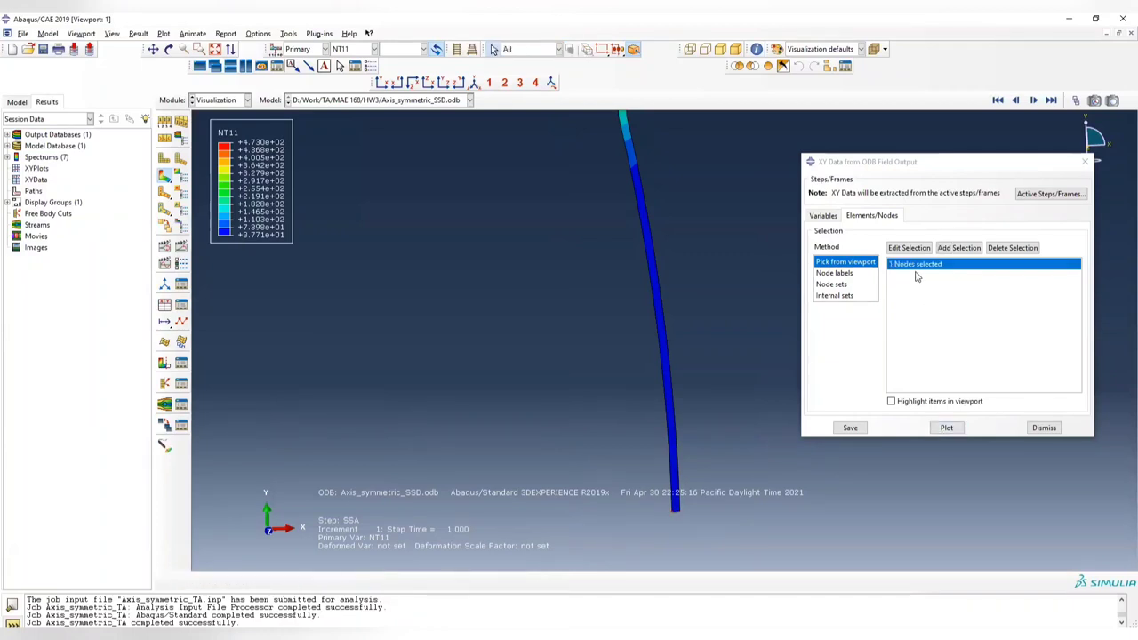
left_click(958, 248)
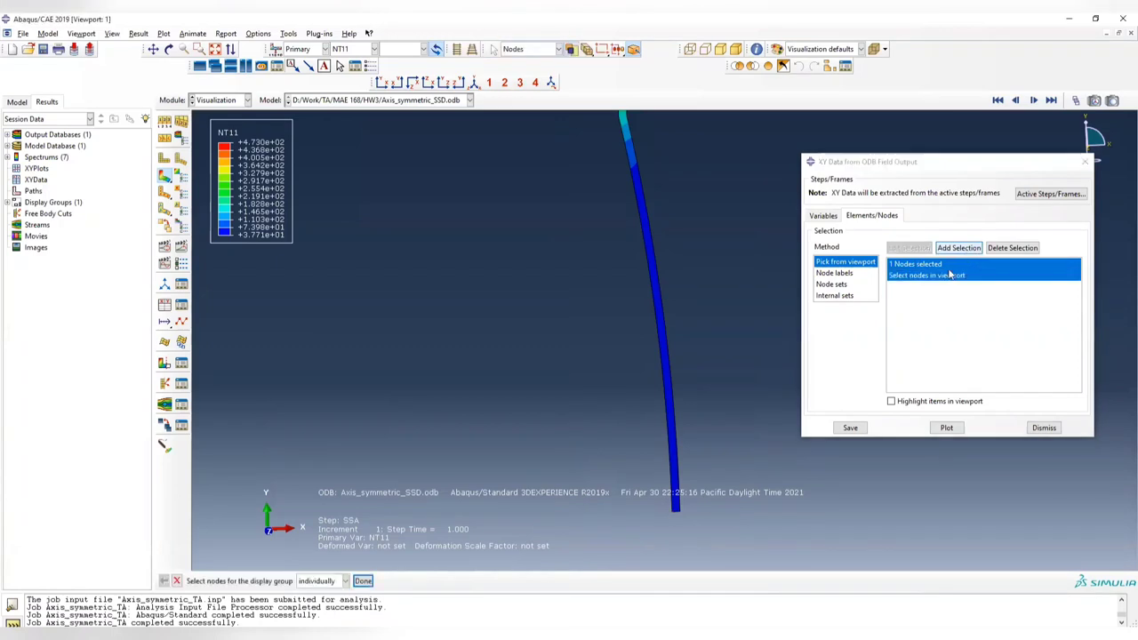
left_click(683, 513)
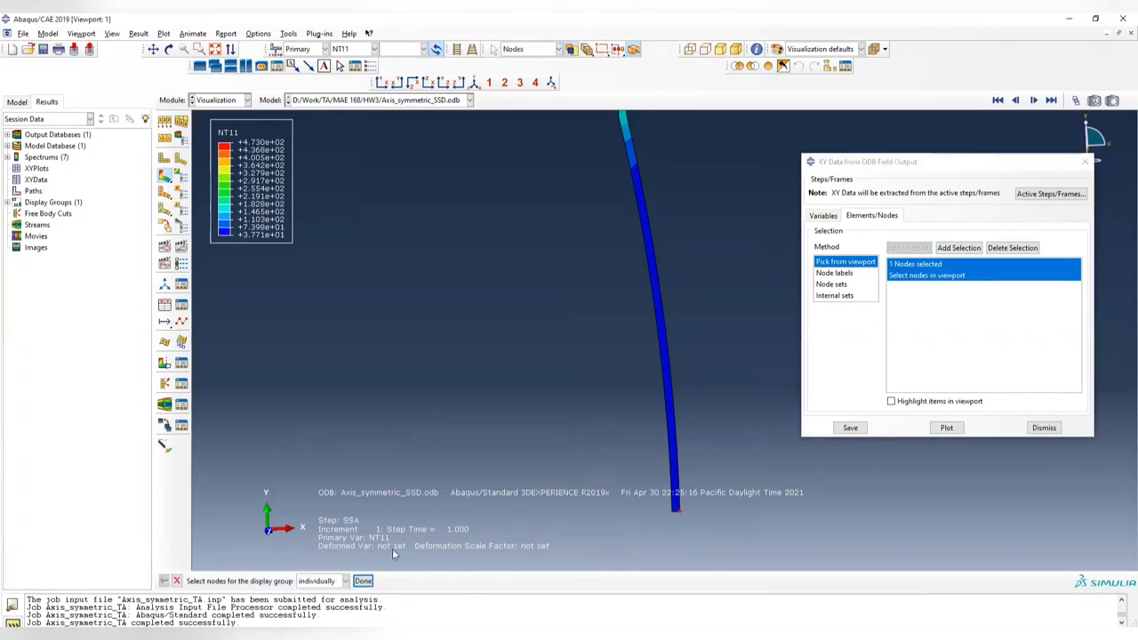
left_click(362, 580)
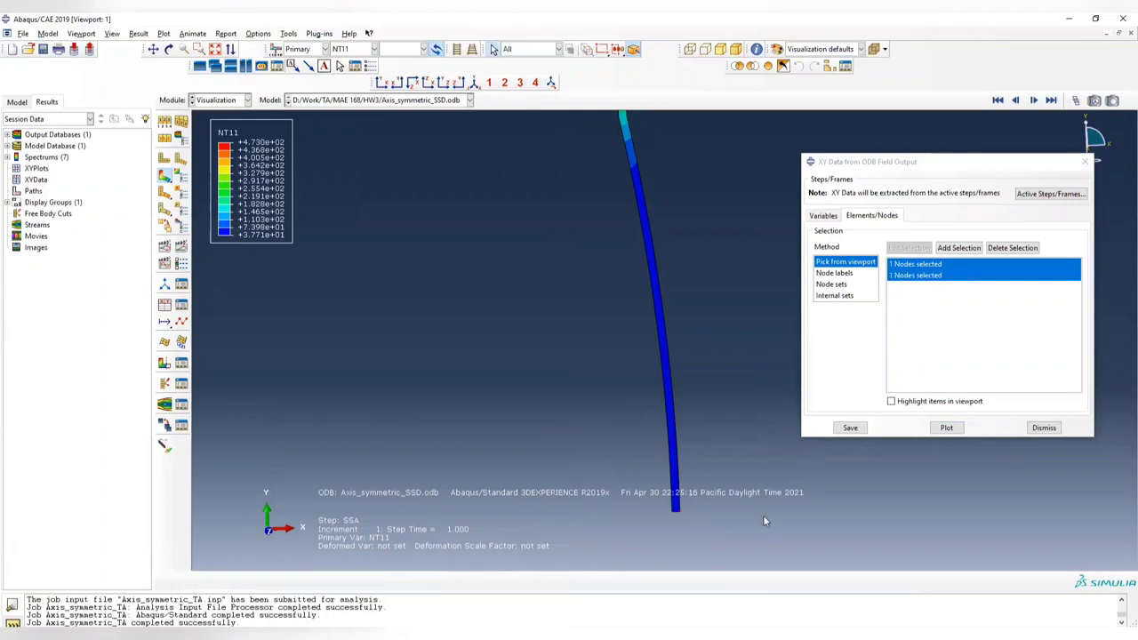
left_click(947, 429)
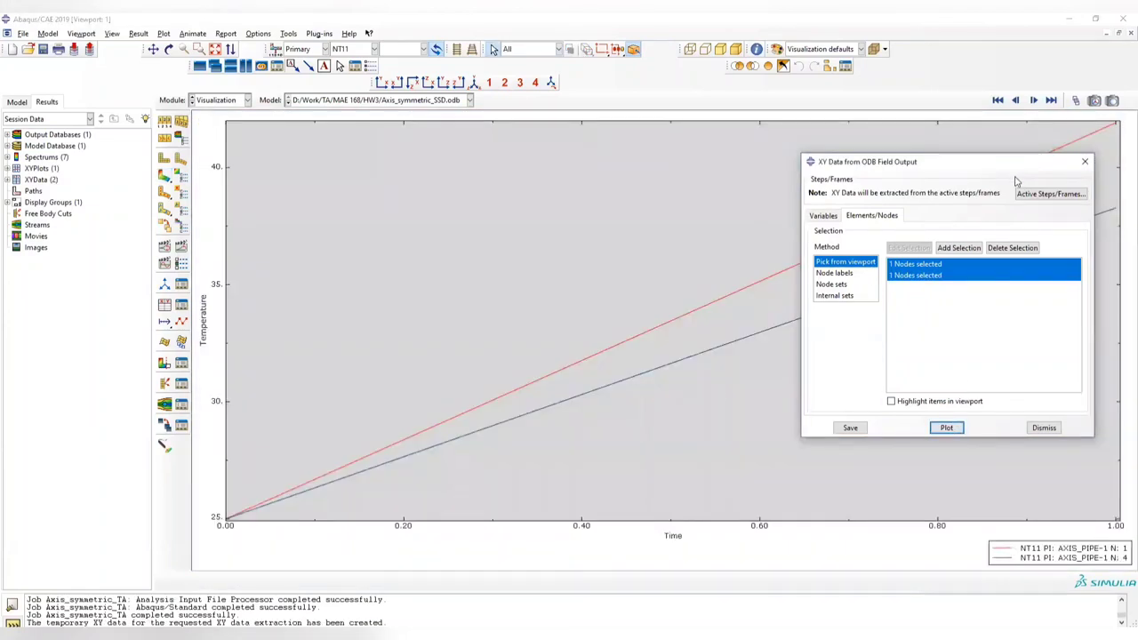
Move the field-output extraction dialog aside to view the plot, then close it.
left_click_drag(1006, 165, 783, 170)
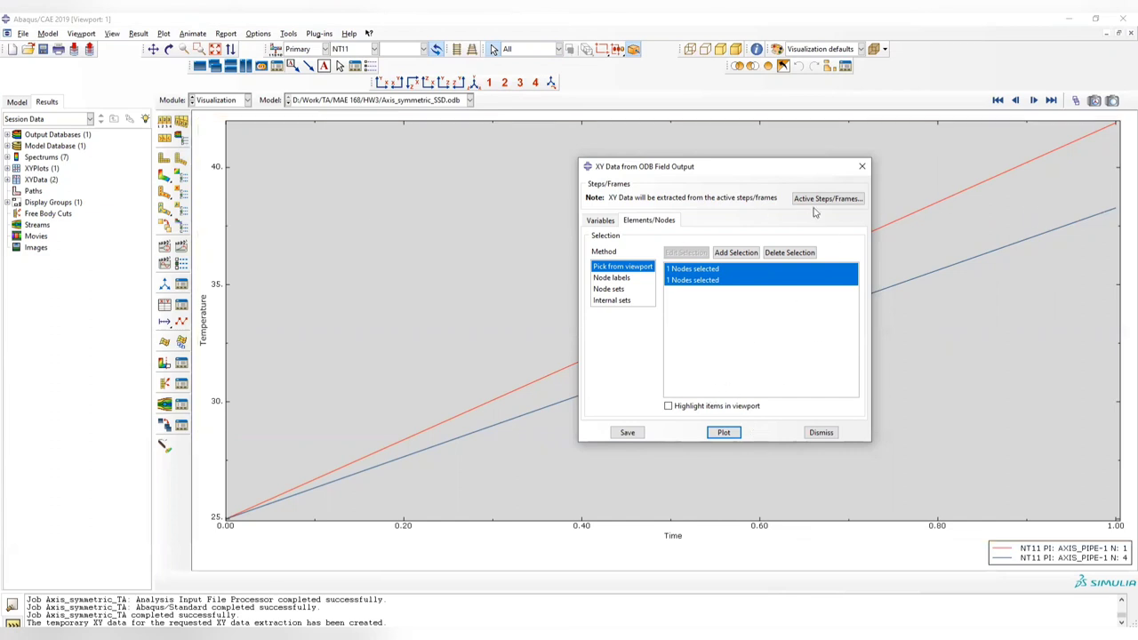
left_click(862, 168)
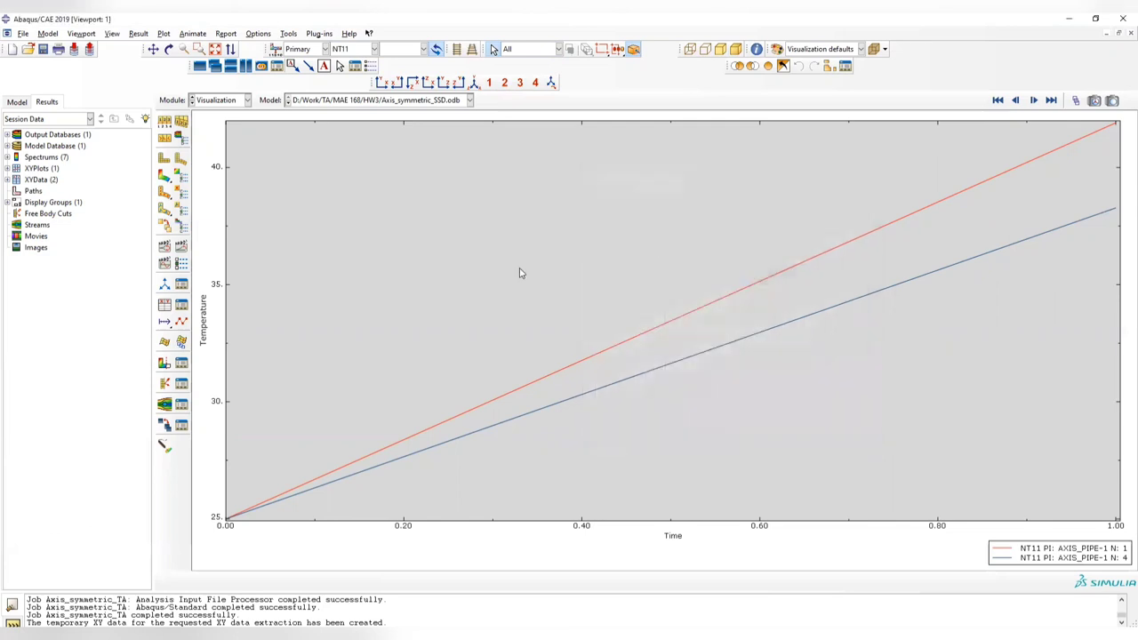
left_click(225, 100)
Open the Axis_symmetric_TA results as a contour plot and step through its frames.
left_click(216, 210)
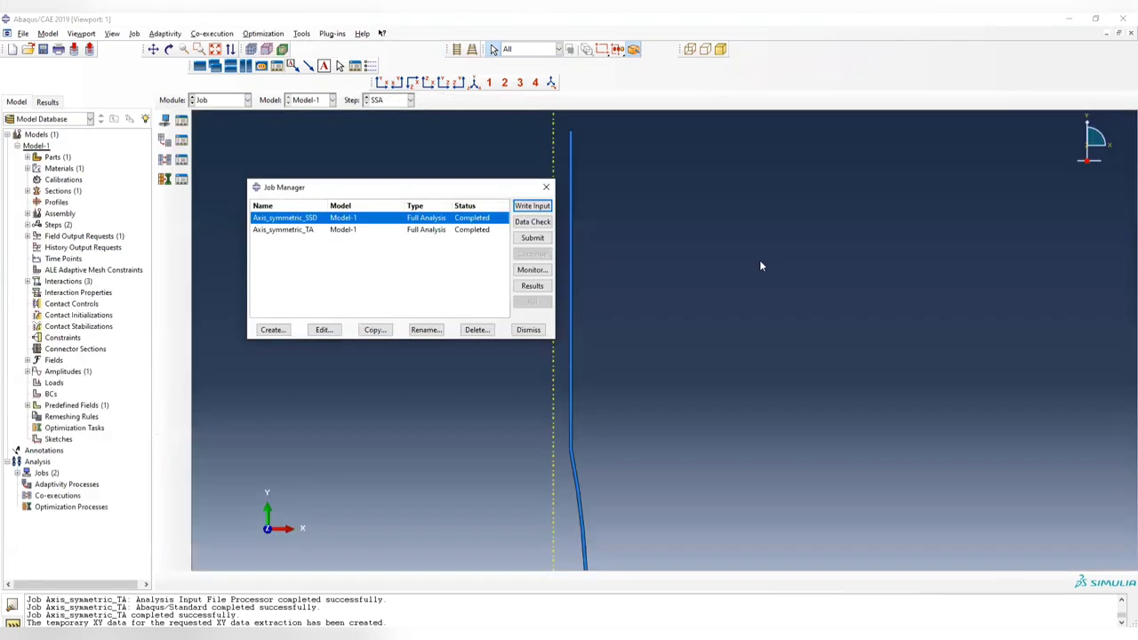
left_click(447, 232)
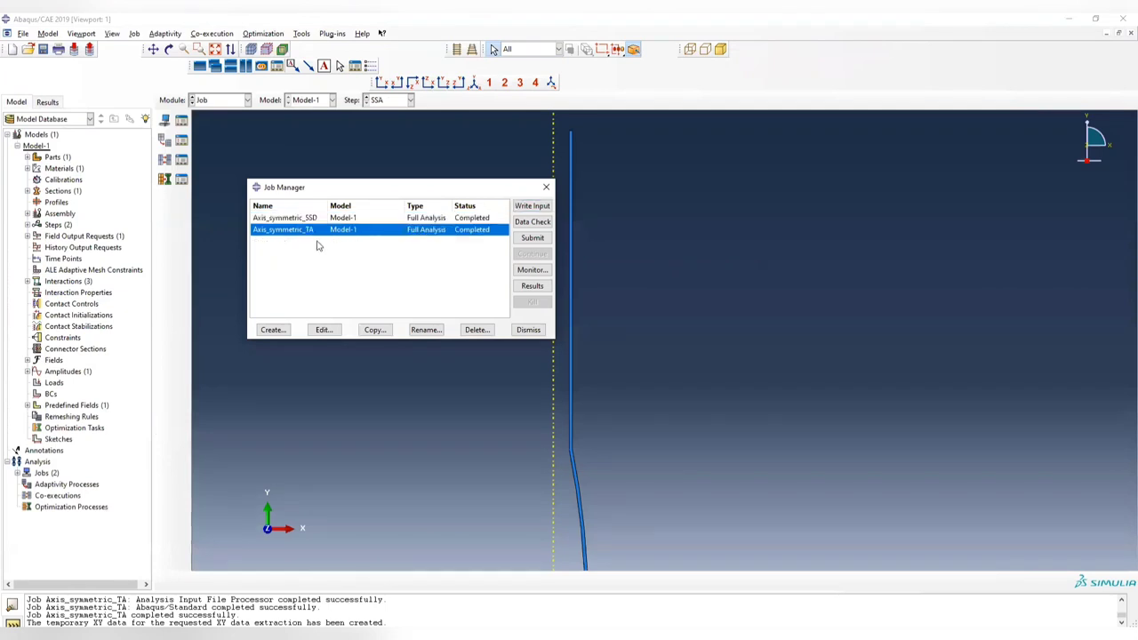
left_click(533, 286)
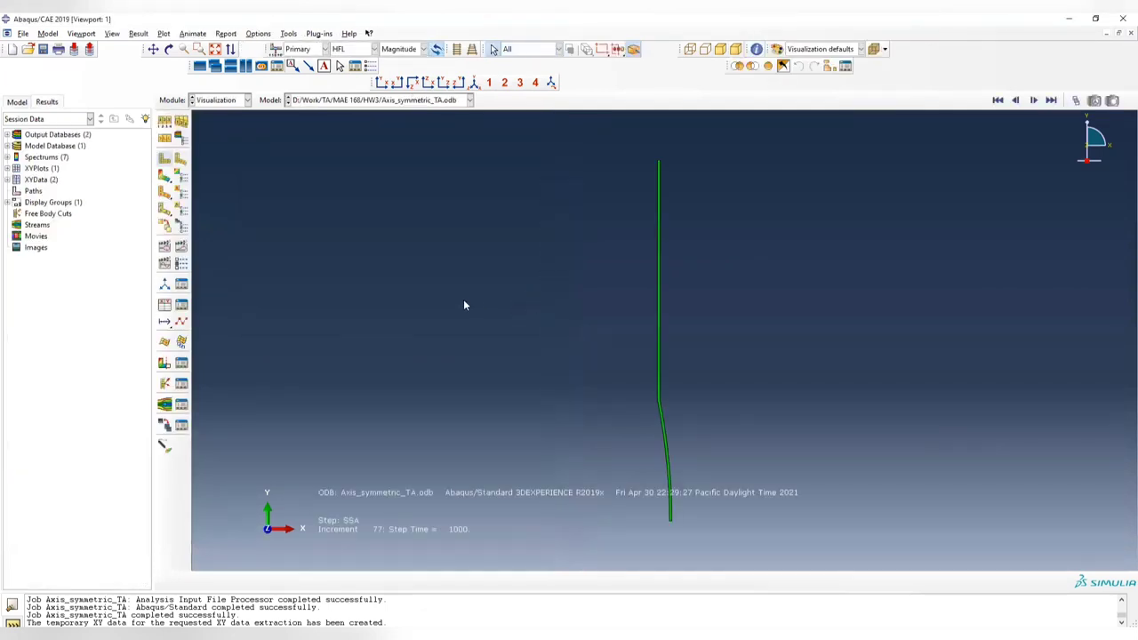
left_click(165, 177)
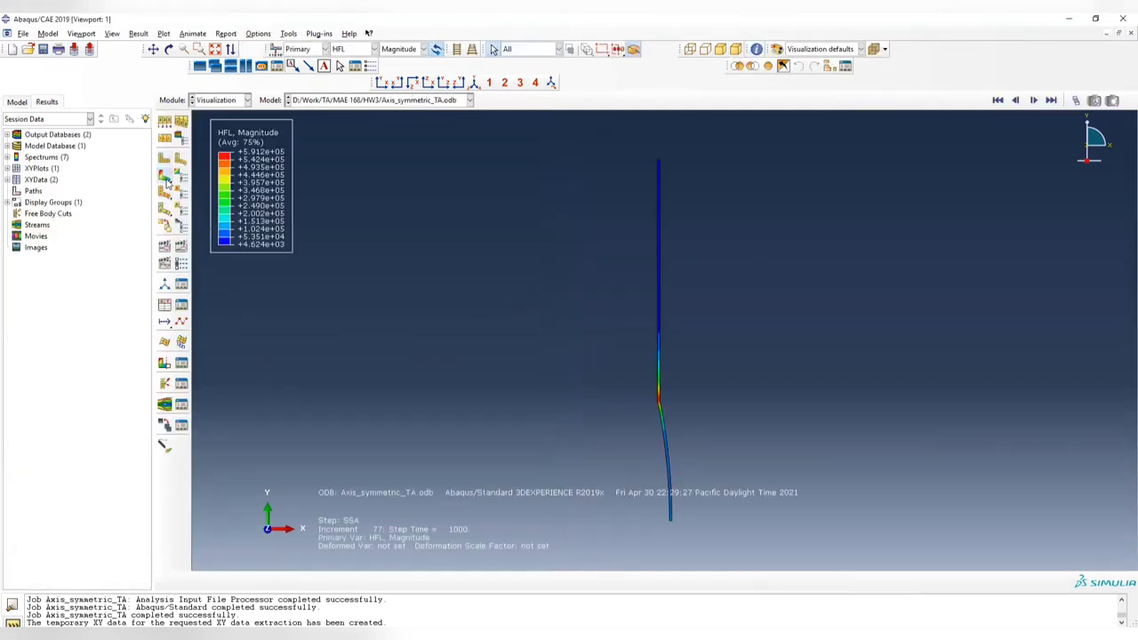
left_click(1075, 101)
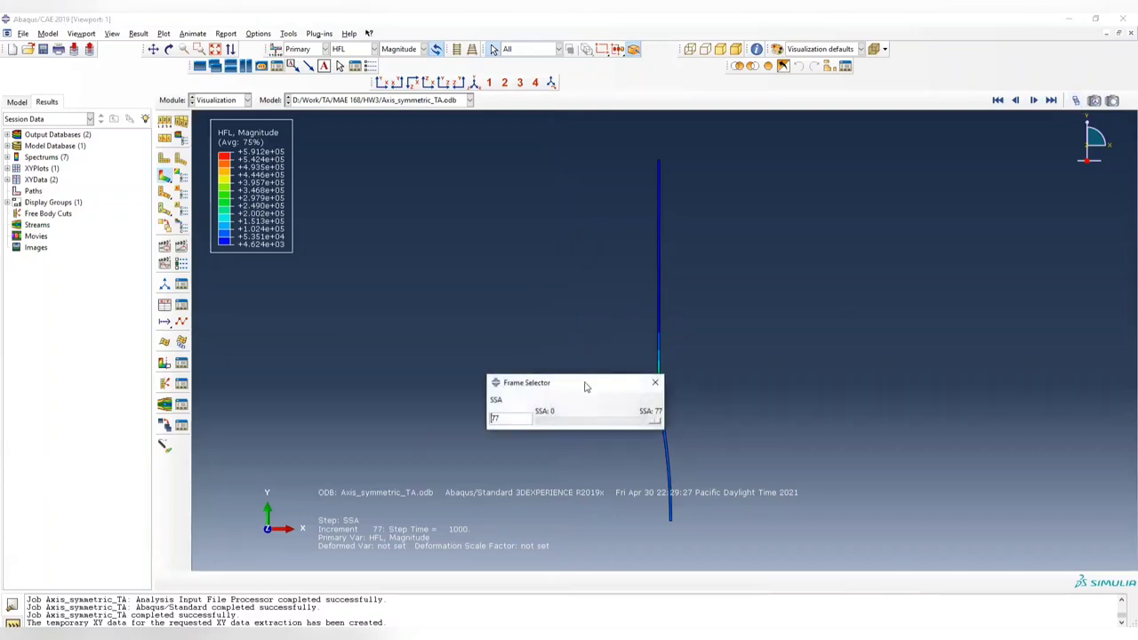
left_click_drag(587, 384, 482, 386)
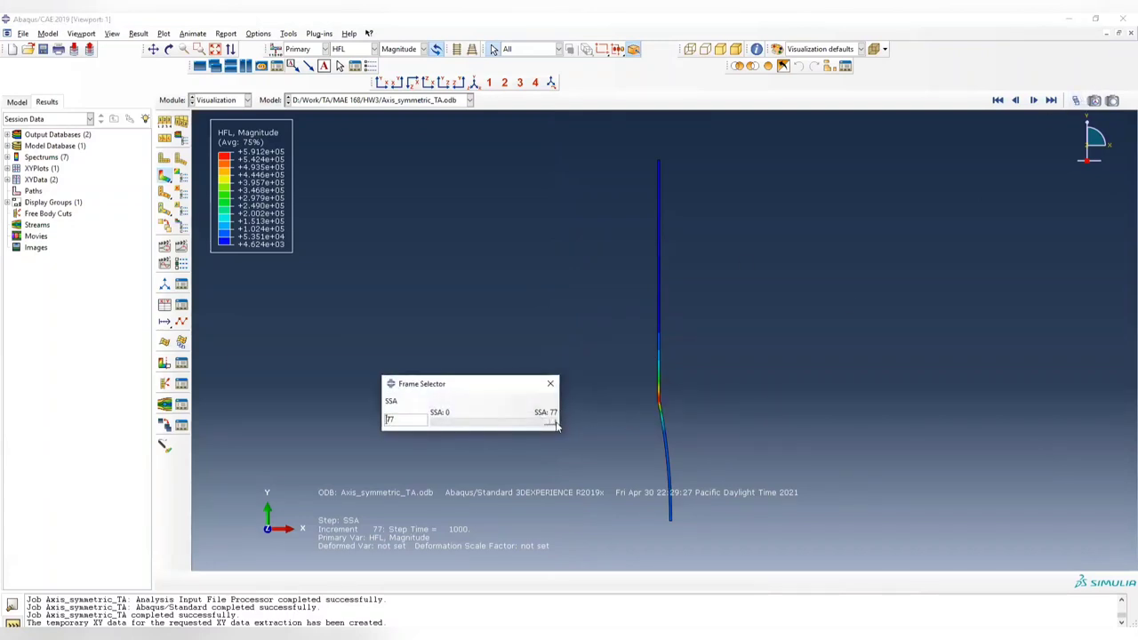
left_click_drag(556, 427, 509, 423)
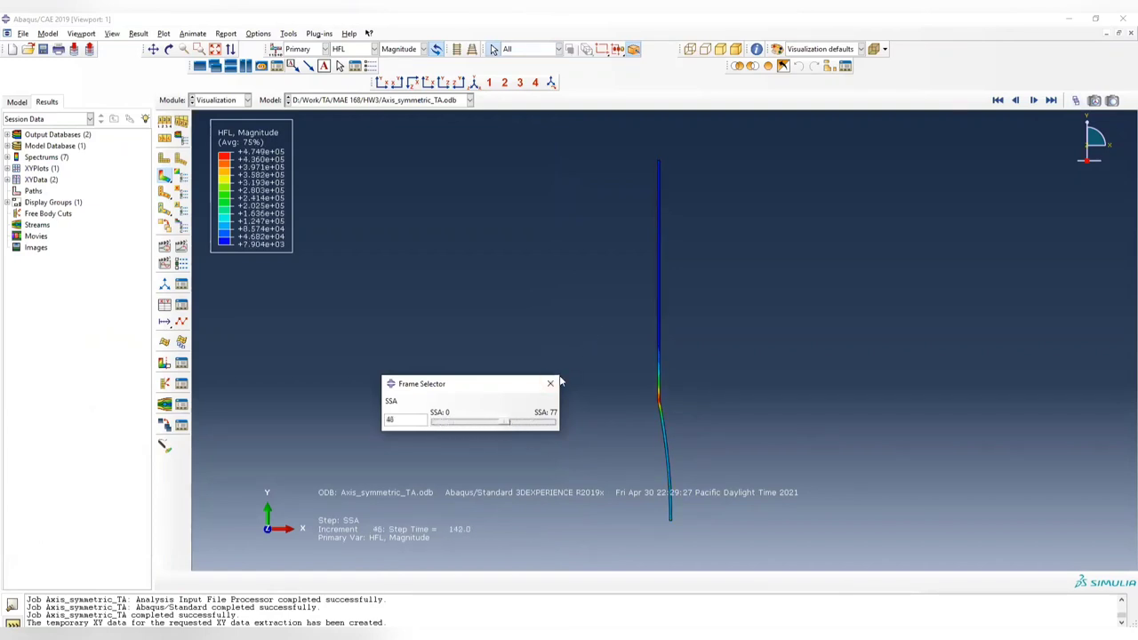
left_click(550, 383)
Switch the contour variable to NT11 and move to the final increment 77.
left_click(353, 50)
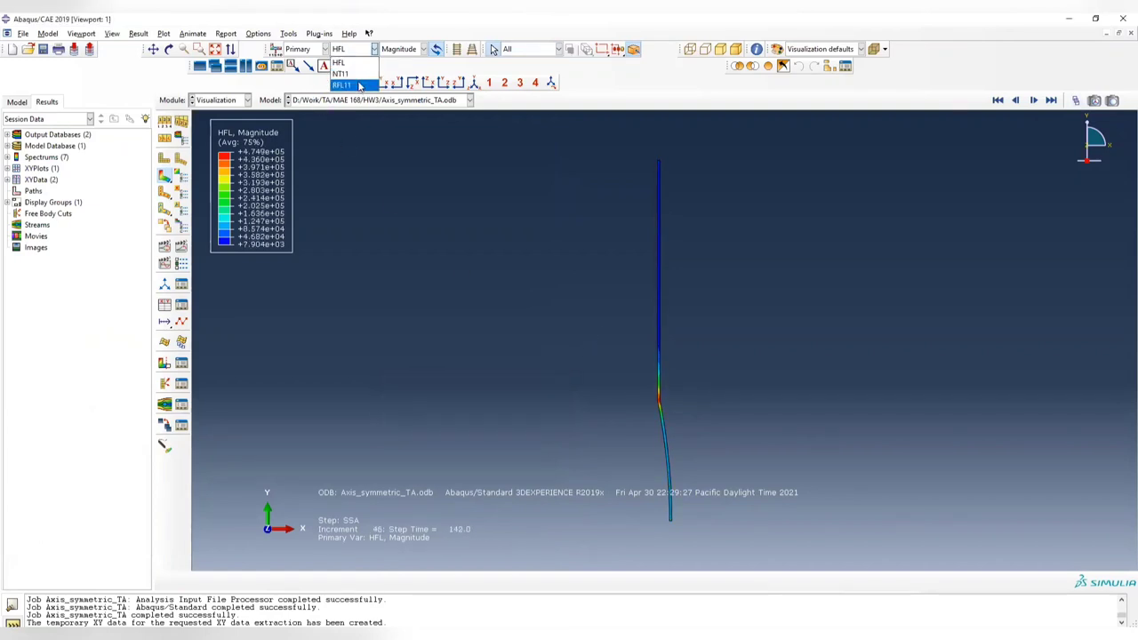
left_click(340, 74)
left_click(1076, 100)
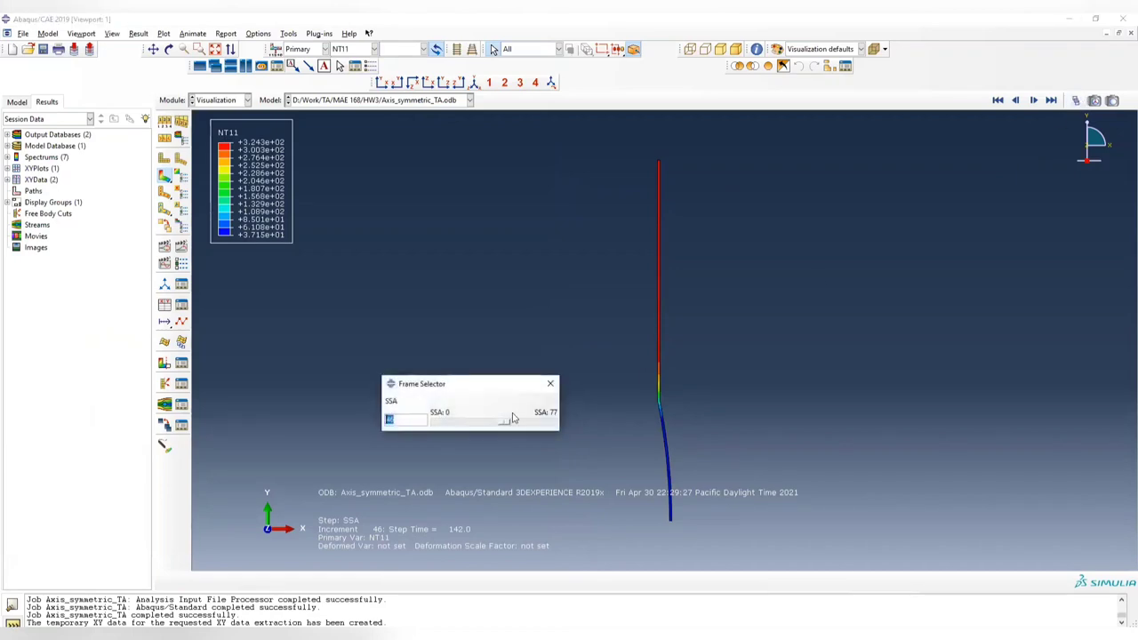
left_click_drag(504, 423, 551, 426)
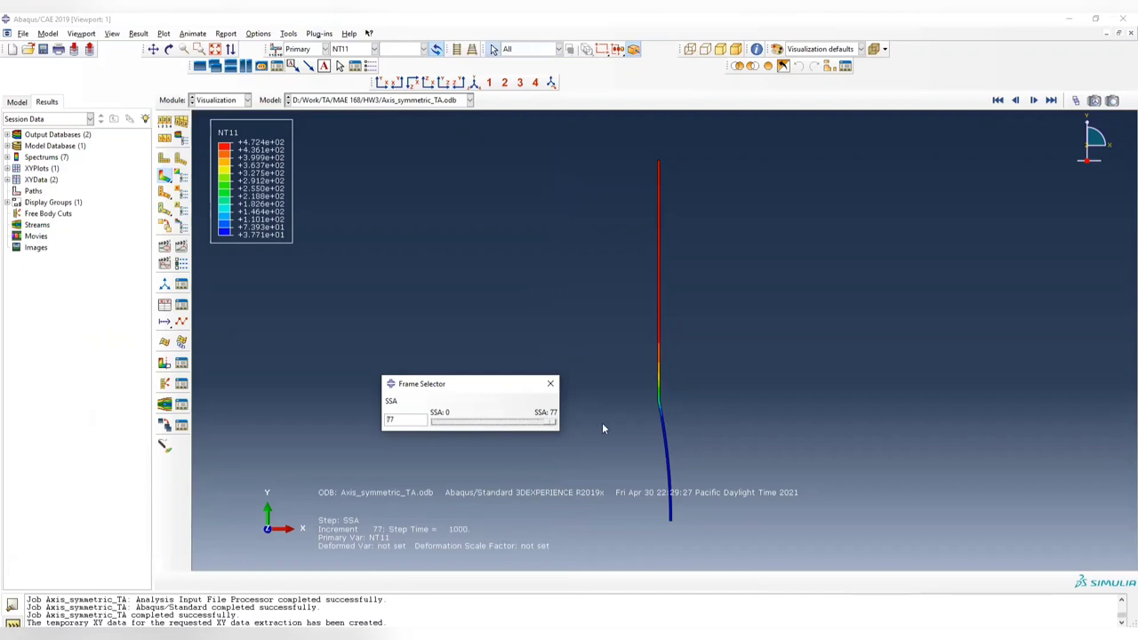
left_click(550, 383)
Start a new ODB field-output XY data set from the XY Data Manager.
scroll(672, 531, "up", 2)
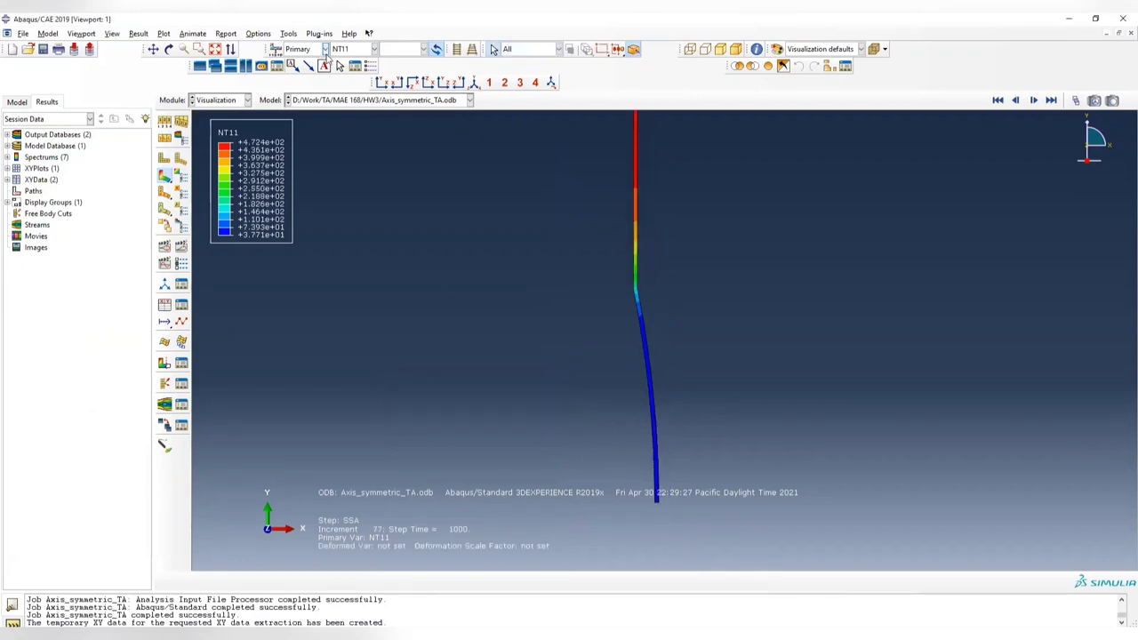
left_click(289, 34)
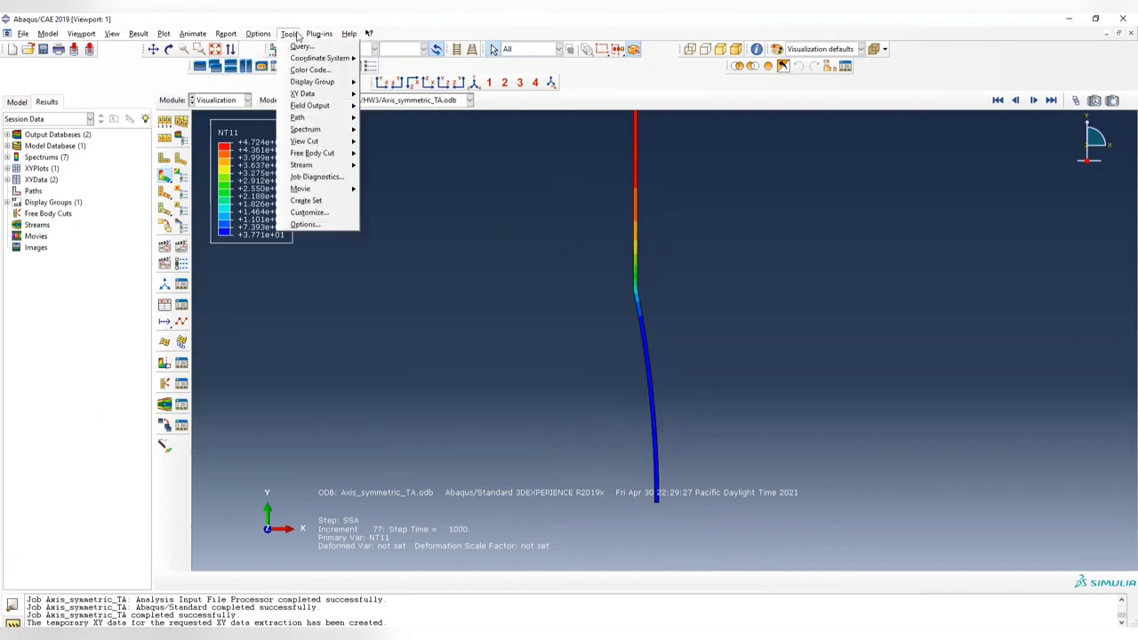
mouse_move(313, 94)
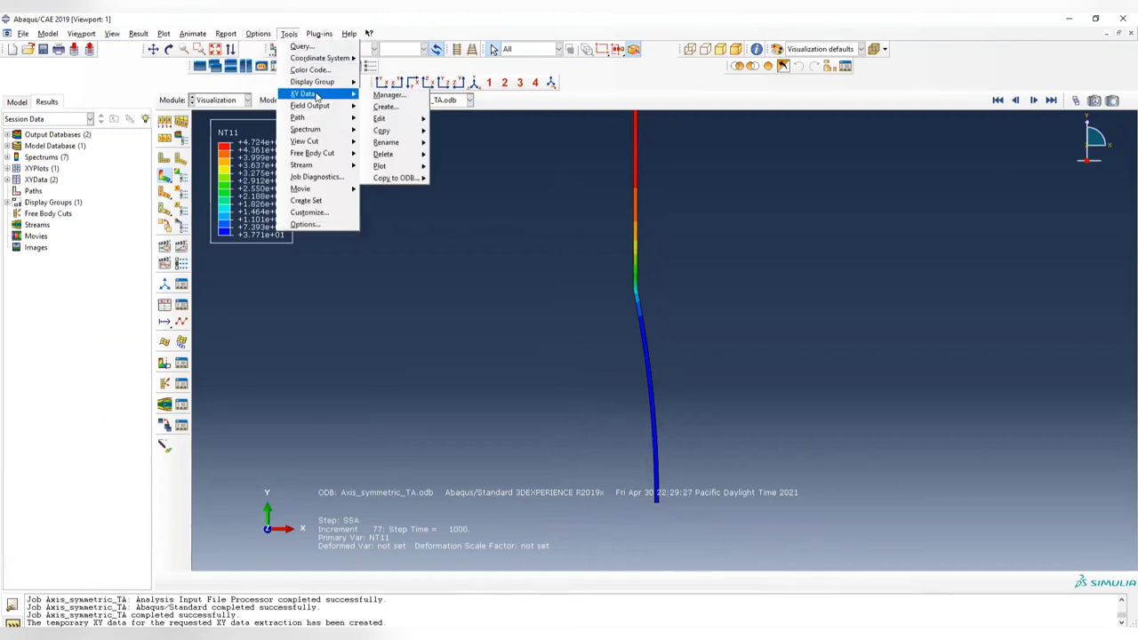
left_click(387, 94)
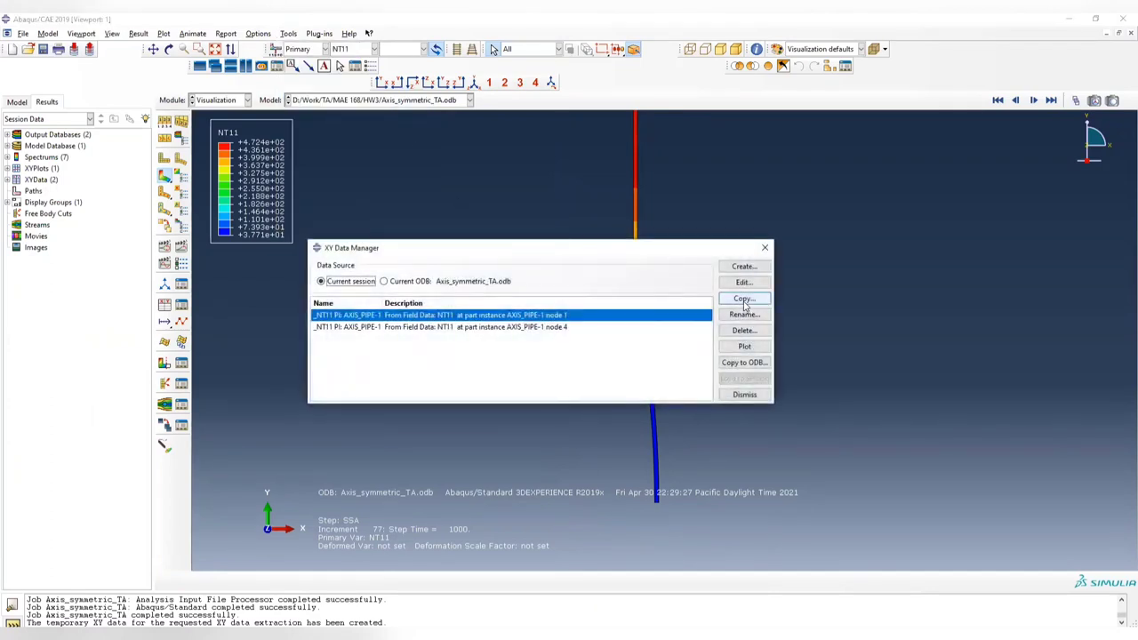
left_click(744, 268)
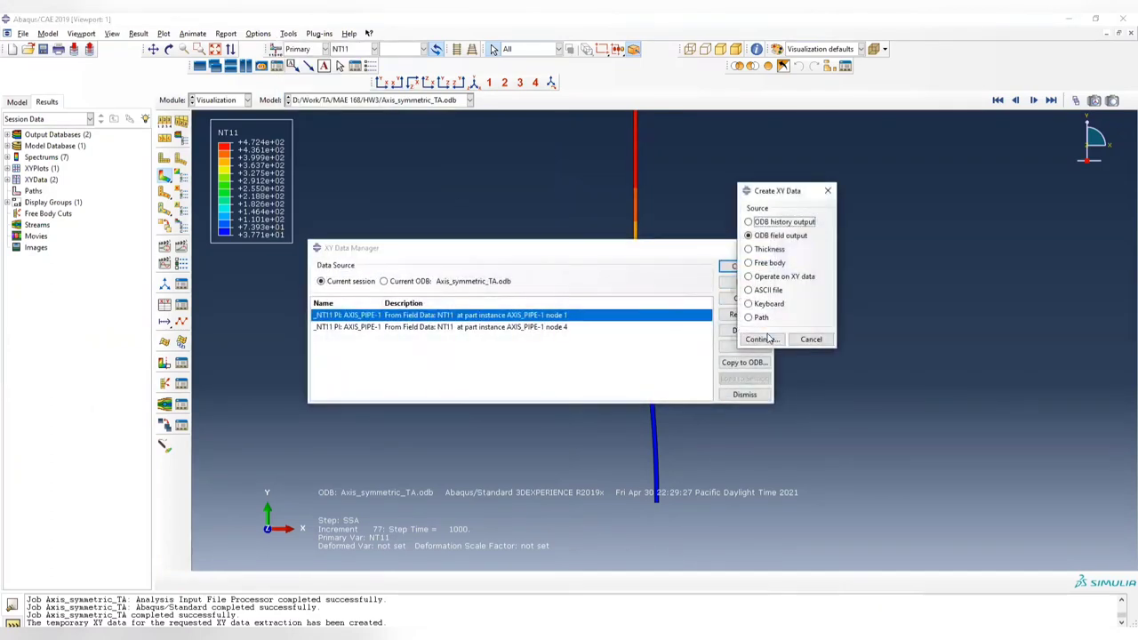
left_click(761, 339)
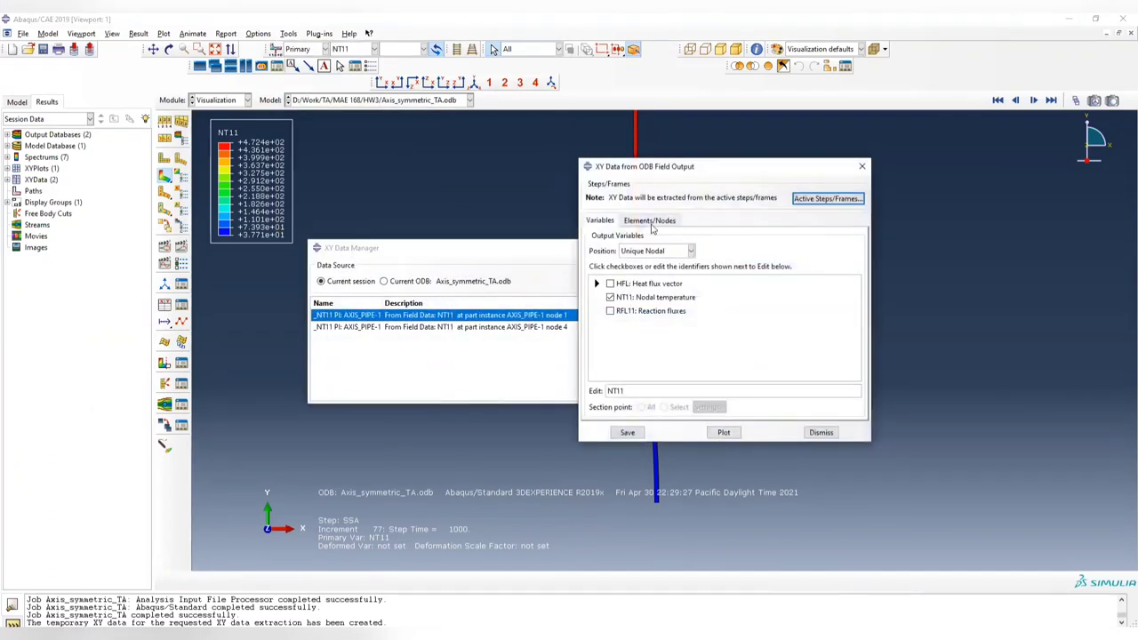
left_click(649, 221)
Pick two nodes at the pipe's bottom end and plot their NT11 versus time.
left_click(686, 252)
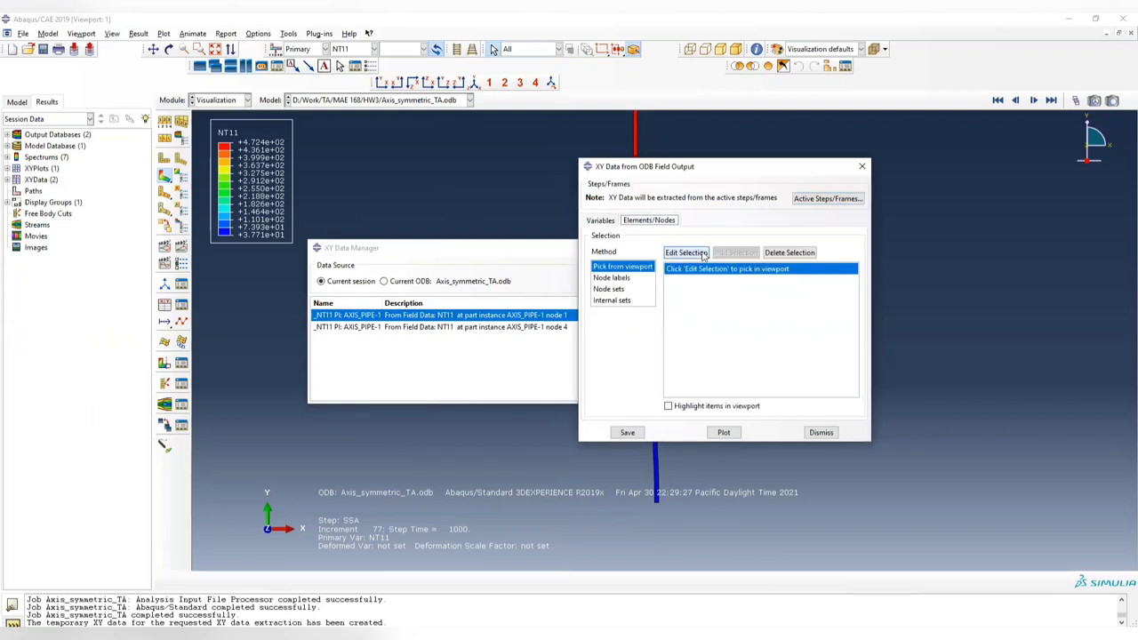
left_click(656, 500)
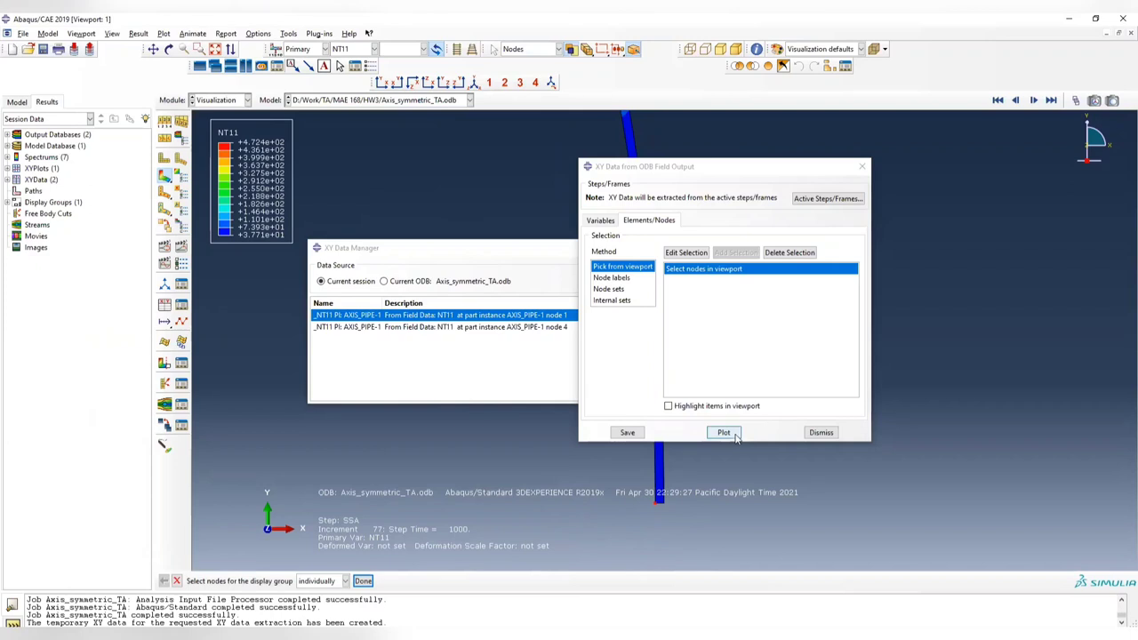
left_click(362, 581)
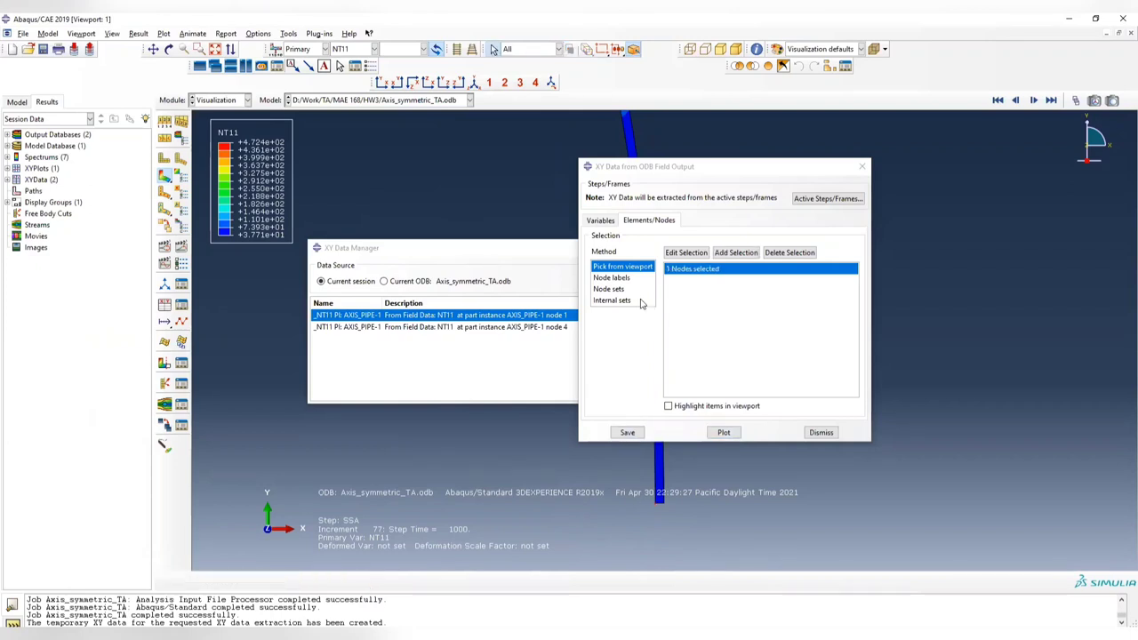
left_click(736, 253)
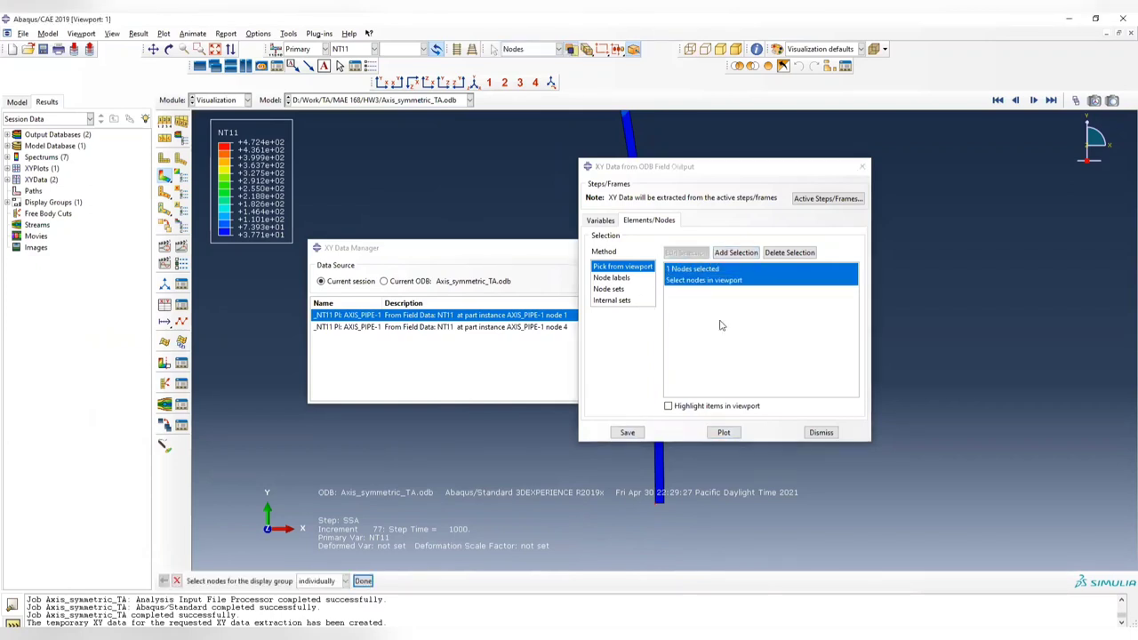
left_click(663, 504)
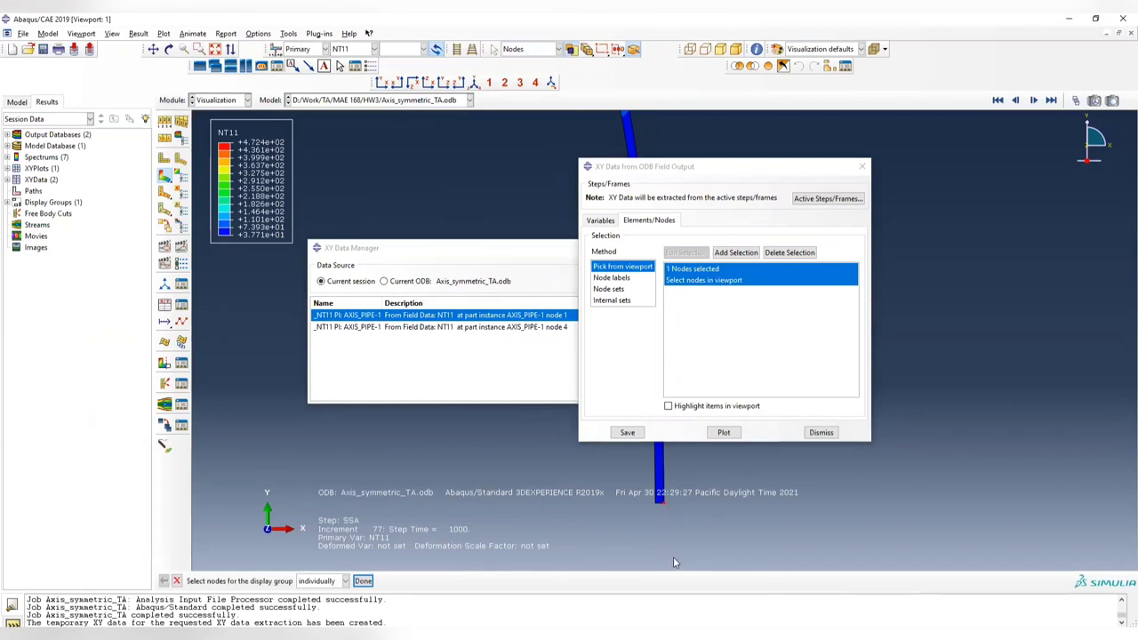
left_click(363, 580)
left_click(723, 432)
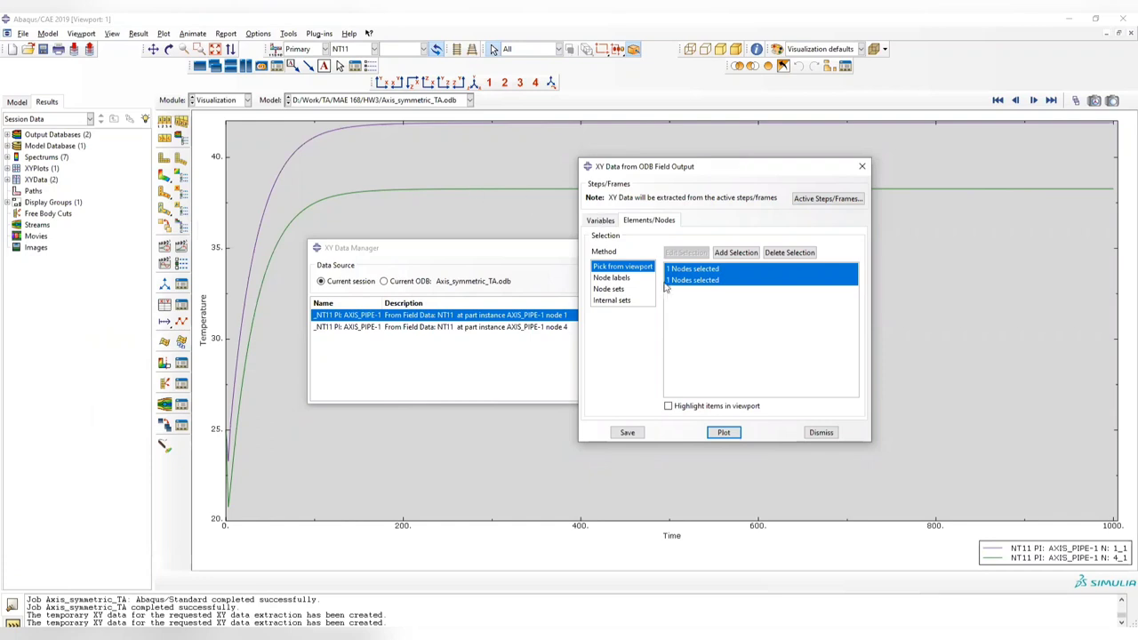
Plot the node 4 curve from the XY Data Manager, then re-extract the picked nodes.
left_click_drag(800, 168, 1029, 195)
left_click(498, 327)
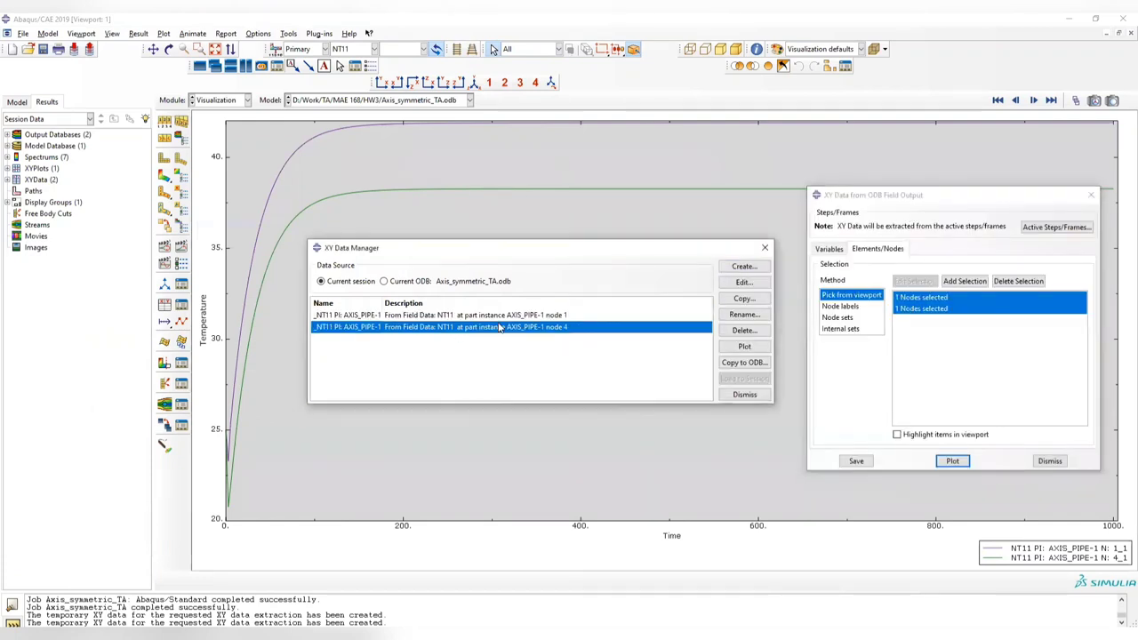
left_click(743, 347)
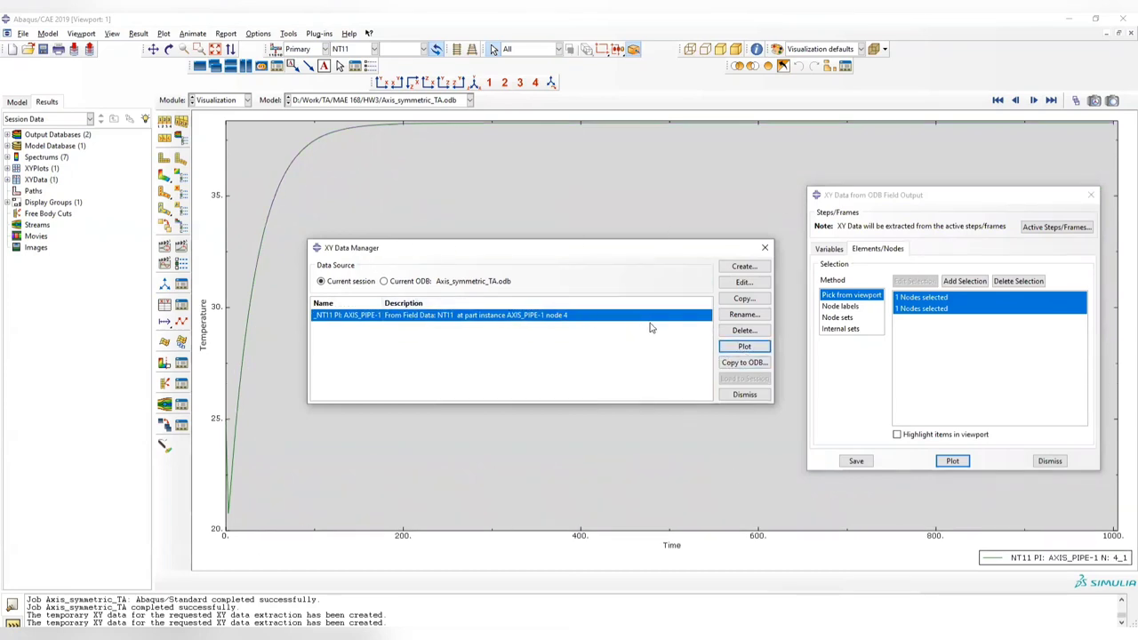
left_click(952, 460)
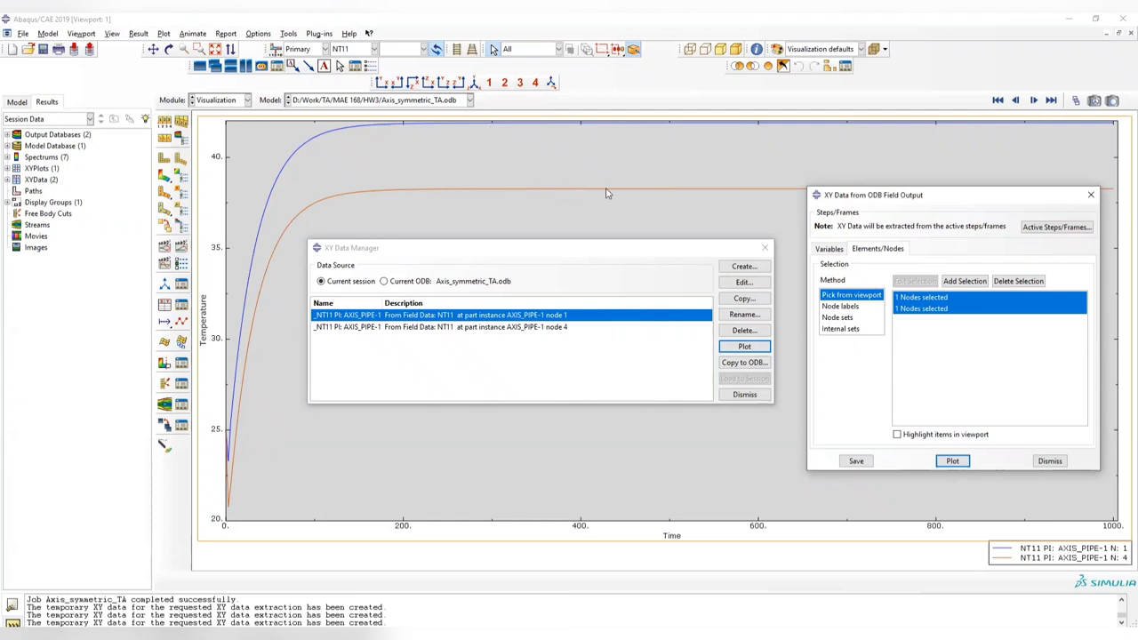
Delete the duplicate XY data row, plot both node curves together, and close the dialogs.
left_click(447, 326)
left_click(755, 334)
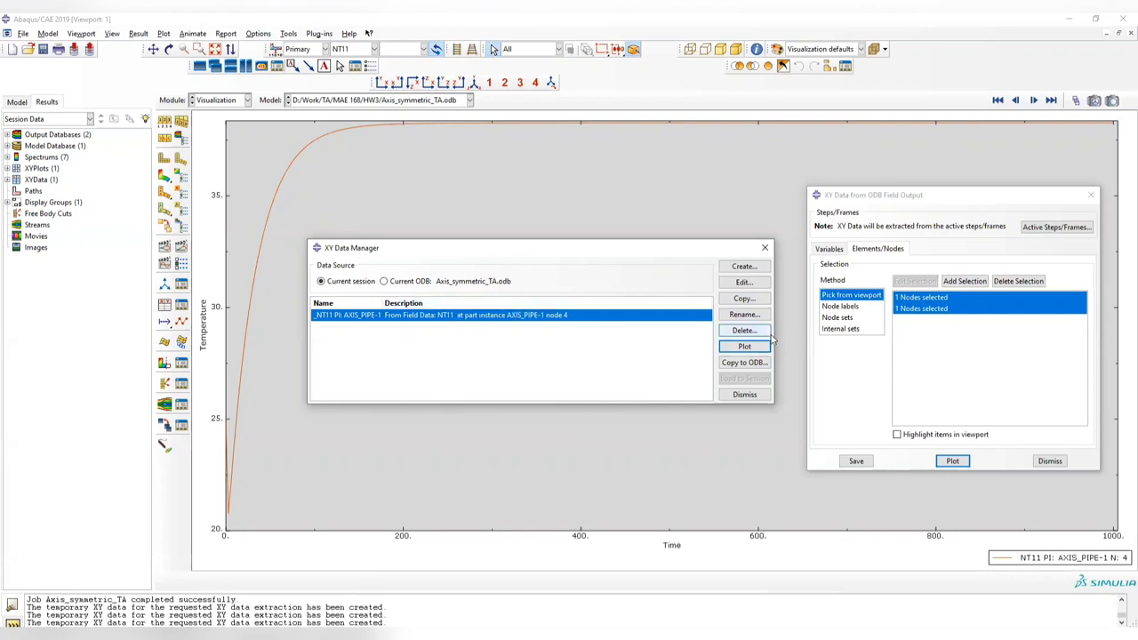
left_click(764, 247)
left_click(952, 461)
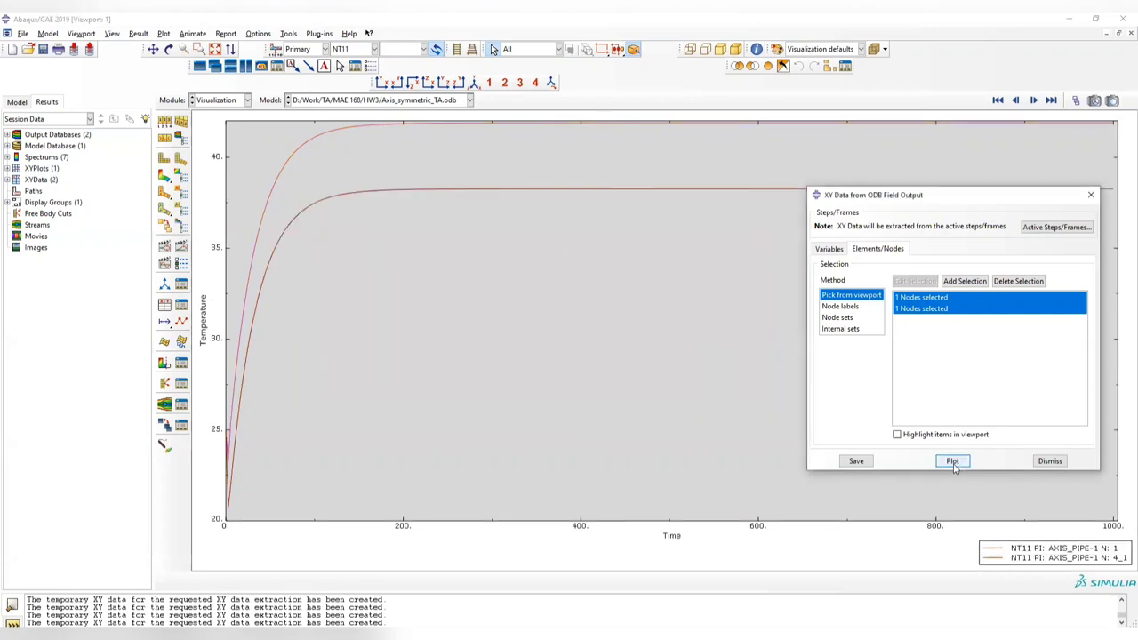
left_click(1092, 194)
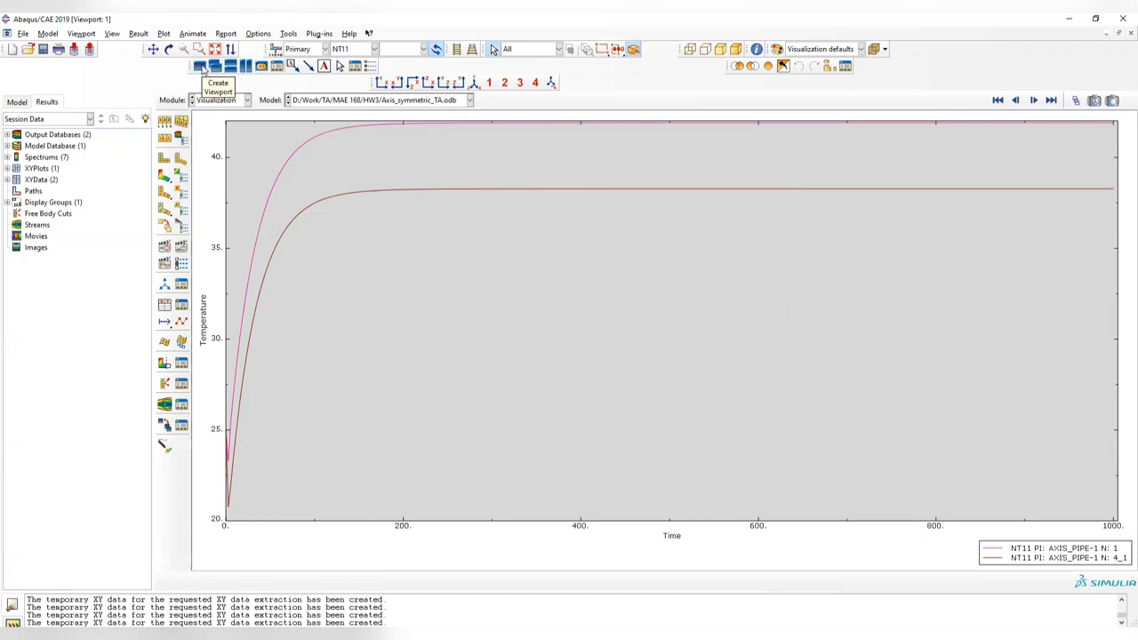
Add a second viewport tiled horizontally and open Axis_symmetric_SSD.odb in it.
left_click(214, 69)
left_click(233, 69)
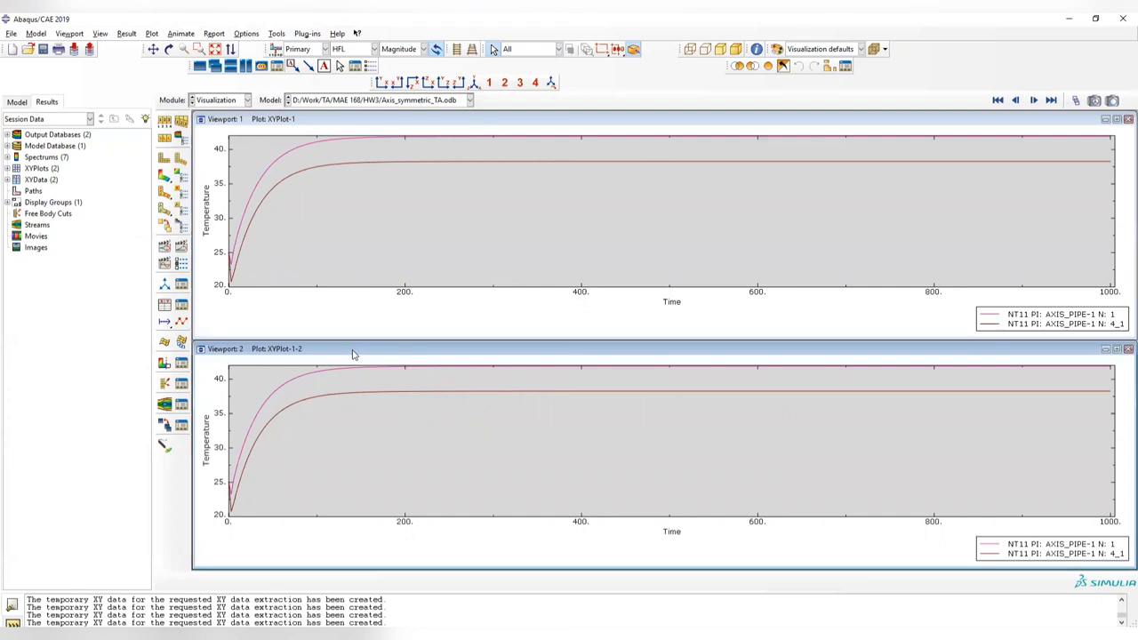
left_click(7, 134)
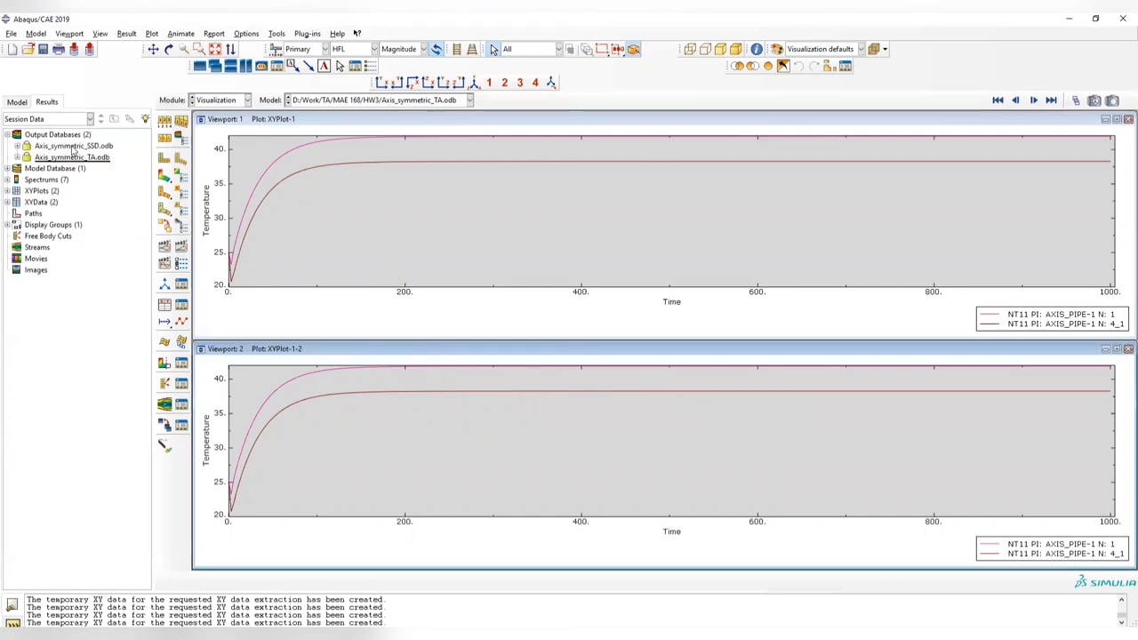
double_click(73, 145)
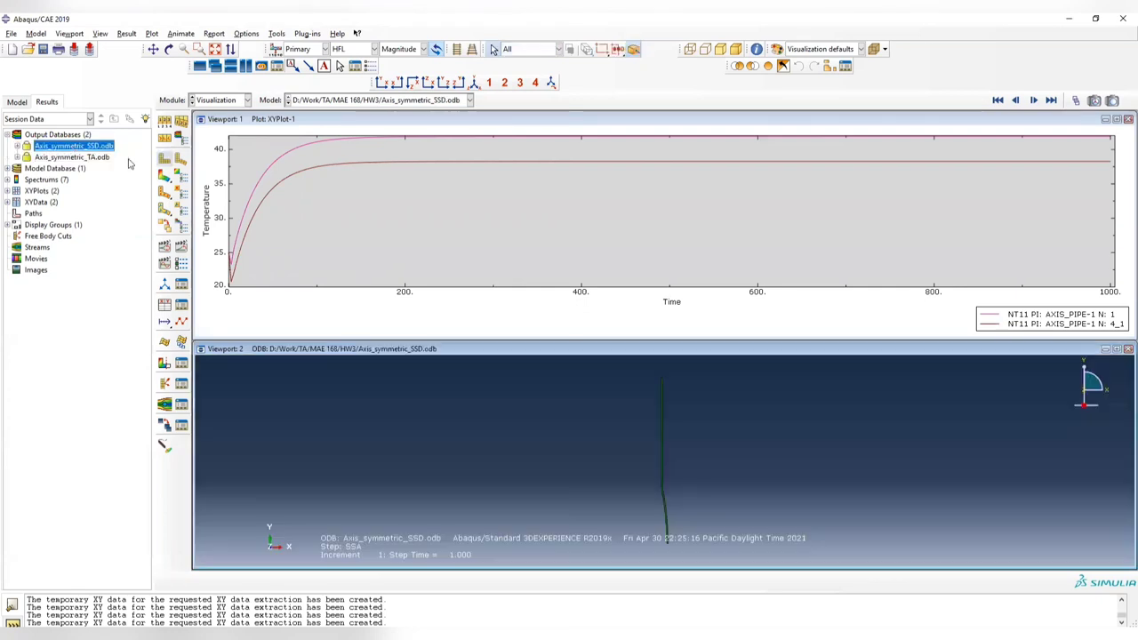
Plot the existing node temperature rows from the XY Data Manager in the new viewport.
left_click(277, 34)
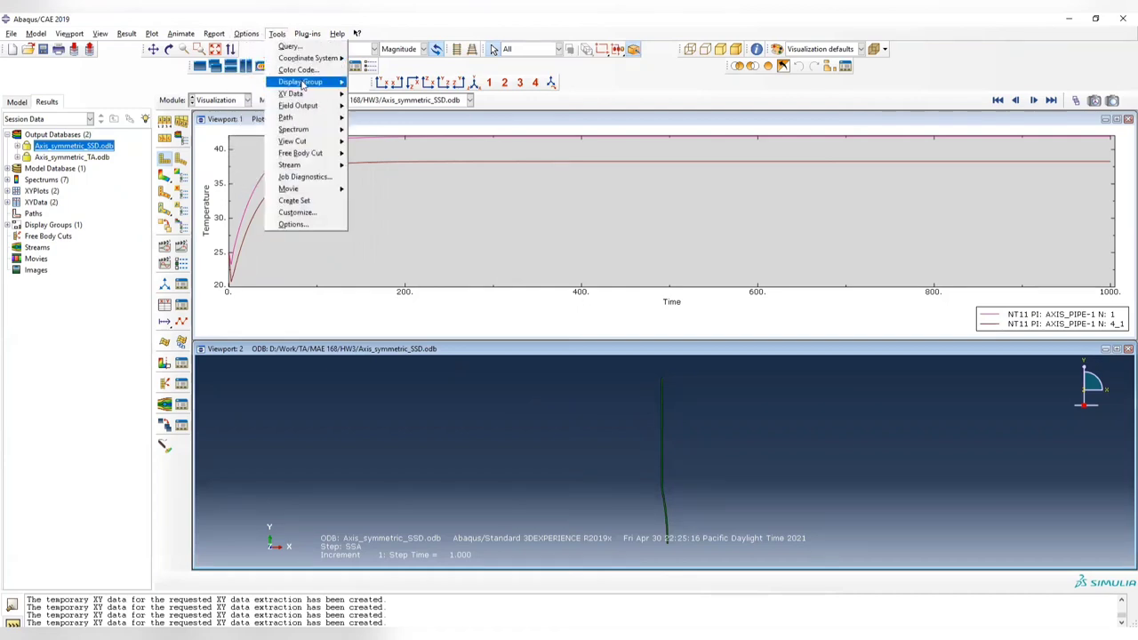
mouse_move(302, 93)
left_click(371, 181)
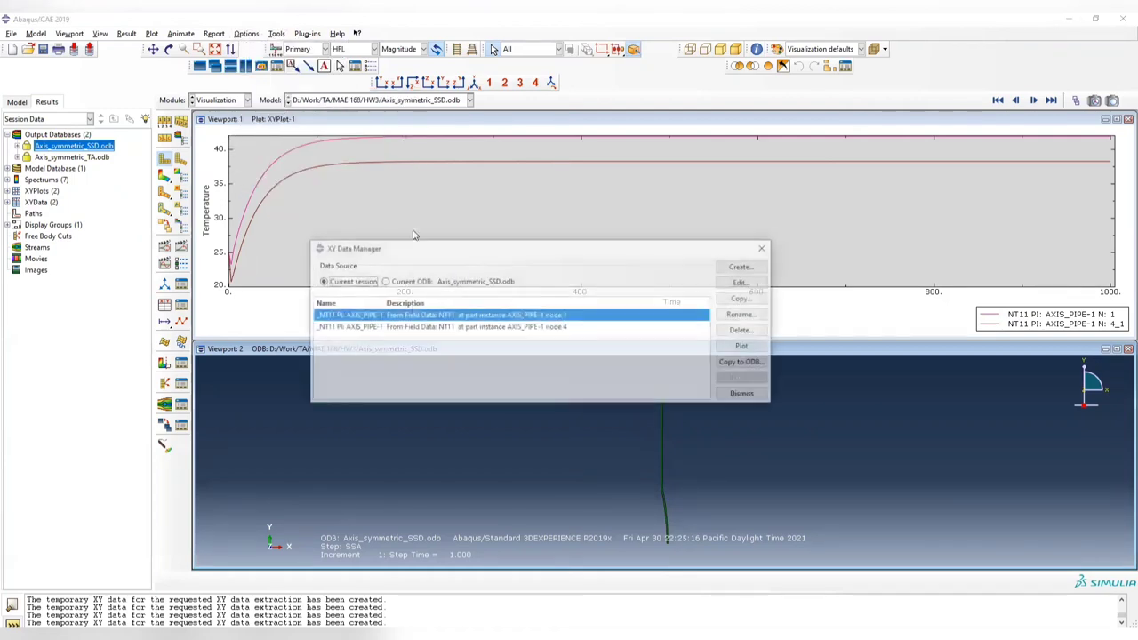
left_click(459, 326, "shift")
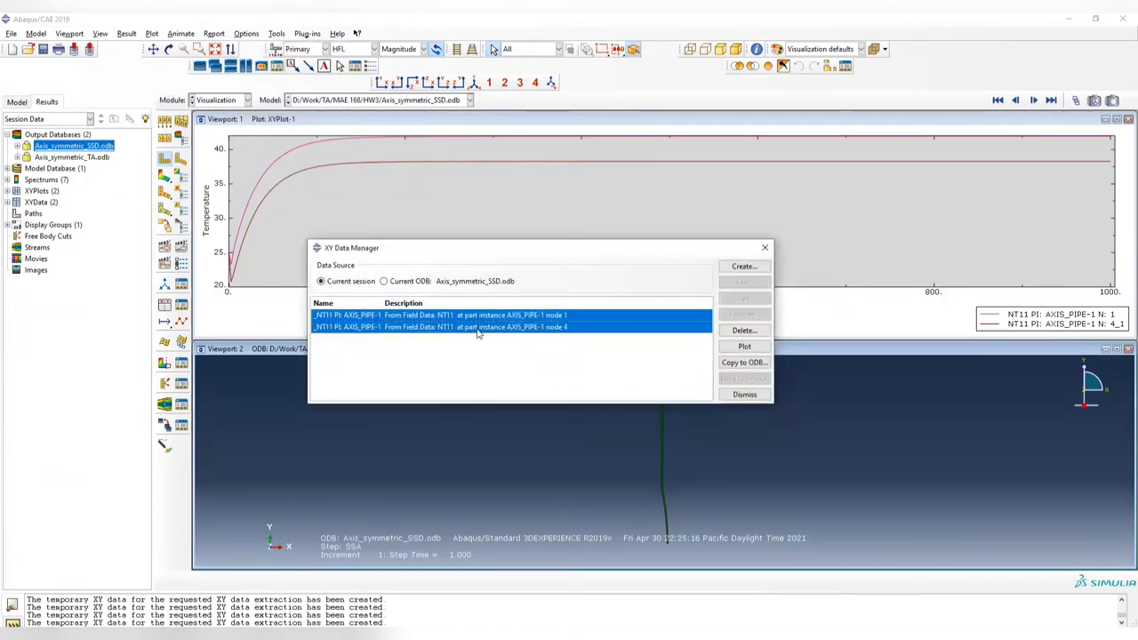
left_click(755, 351)
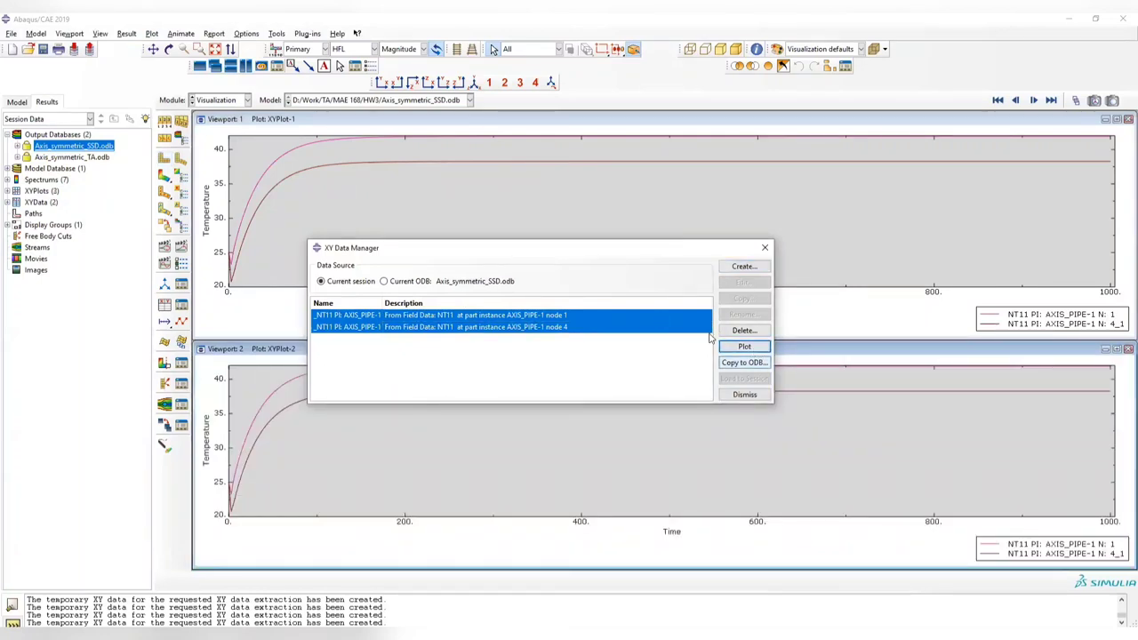
left_click(385, 281)
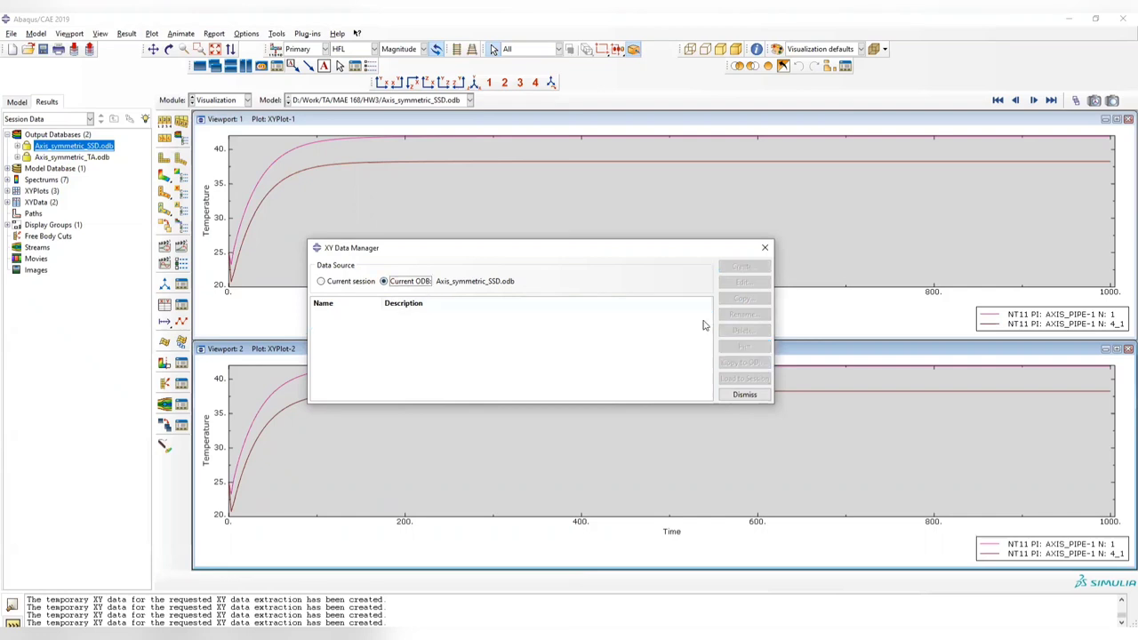
left_click(338, 283)
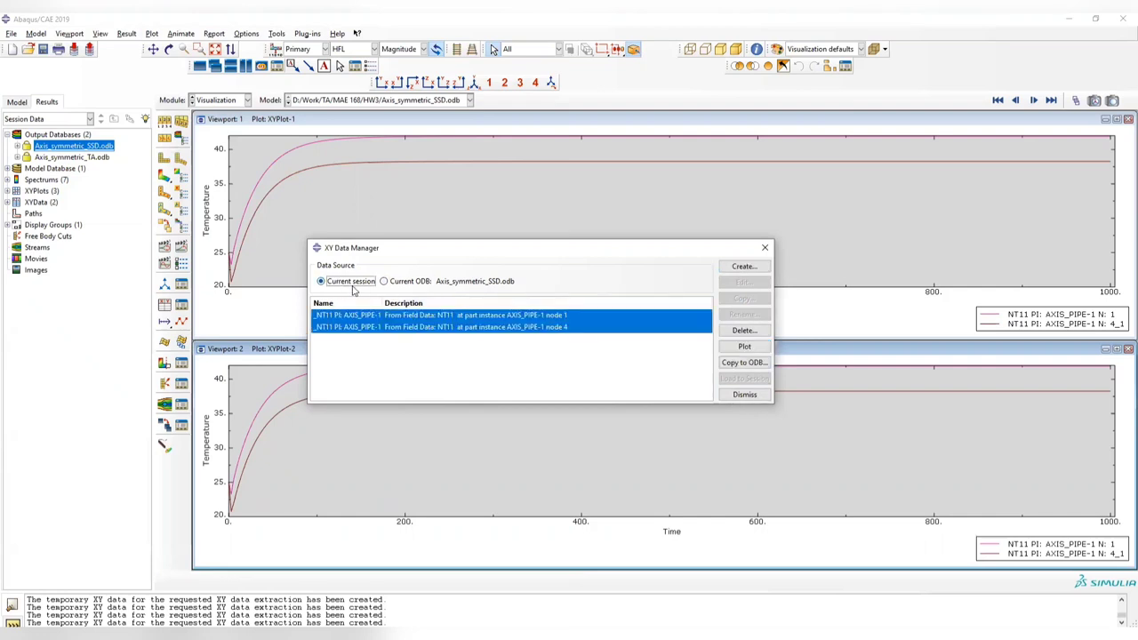
Create new field-output XY data from the SSD results and pick a first pipe-bottom node.
left_click(743, 267)
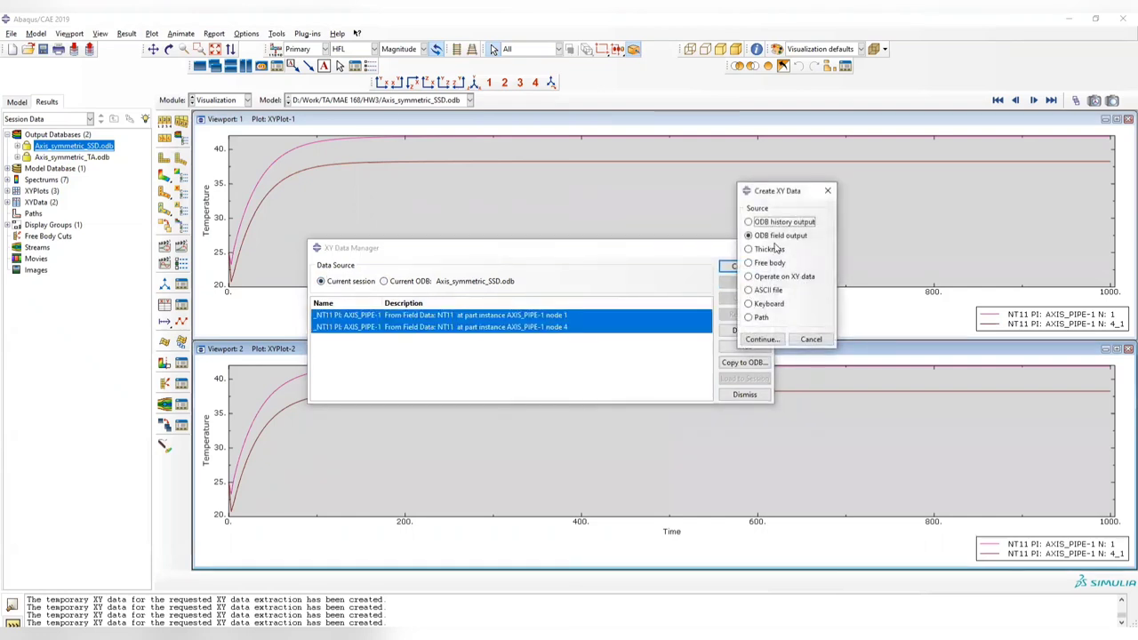
left_click(758, 339)
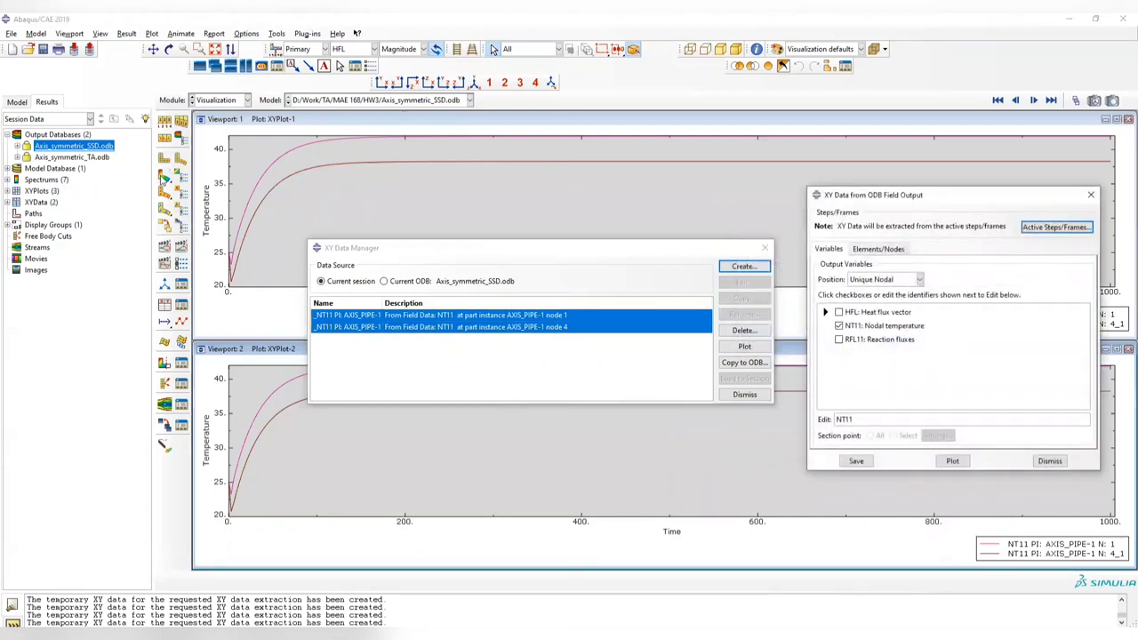
left_click_drag(719, 560, 645, 500, "ctrl+alt")
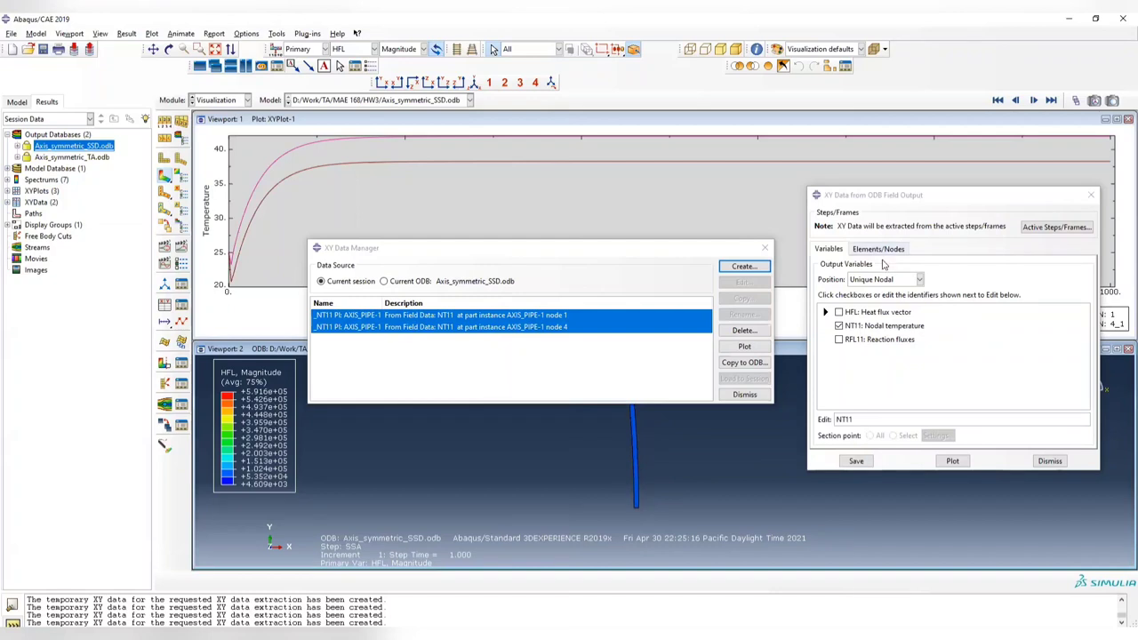
left_click(880, 251)
left_click(914, 281)
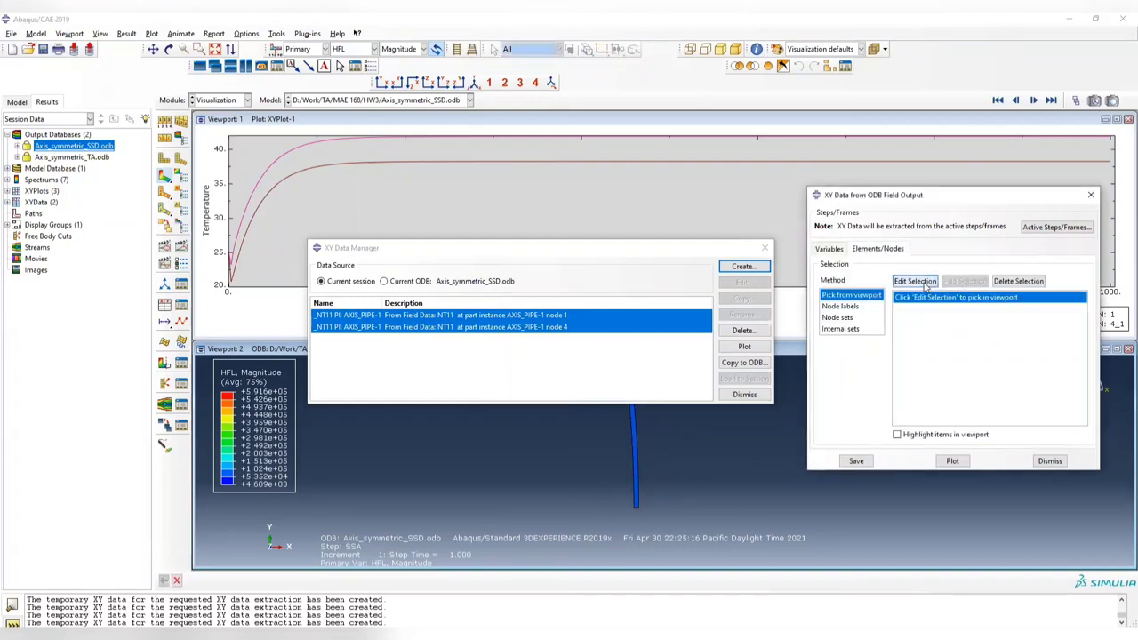
left_click(627, 511)
left_click(363, 580)
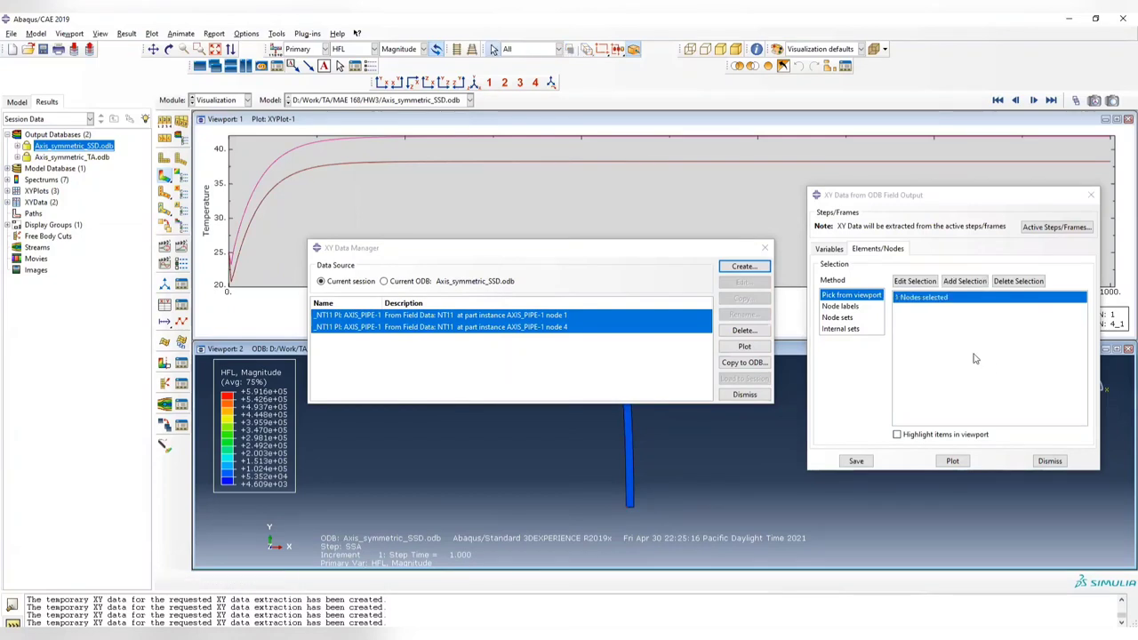
Pick a second node, plot both nodes' NT11 versus time, and close the extraction dialog.
left_click(926, 282)
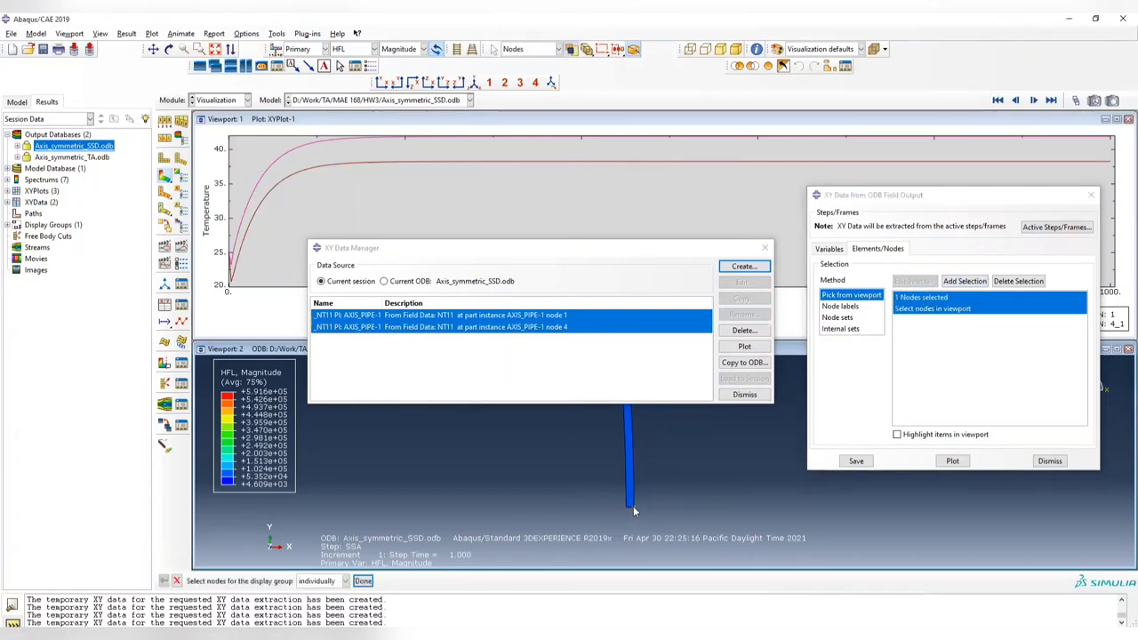
left_click(363, 580)
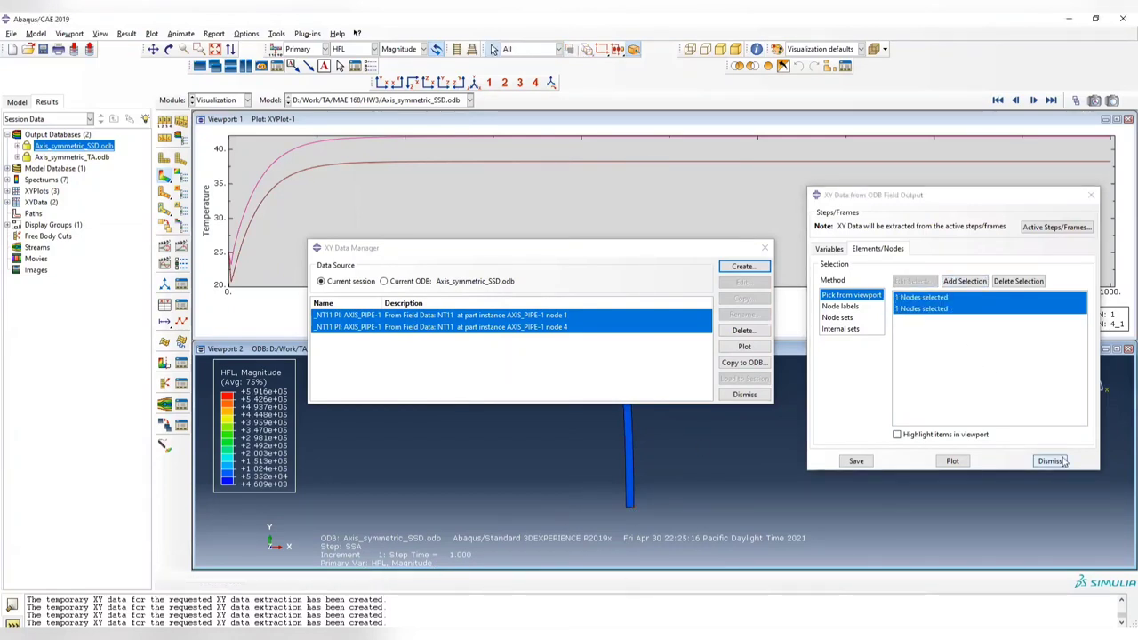
left_click(953, 461)
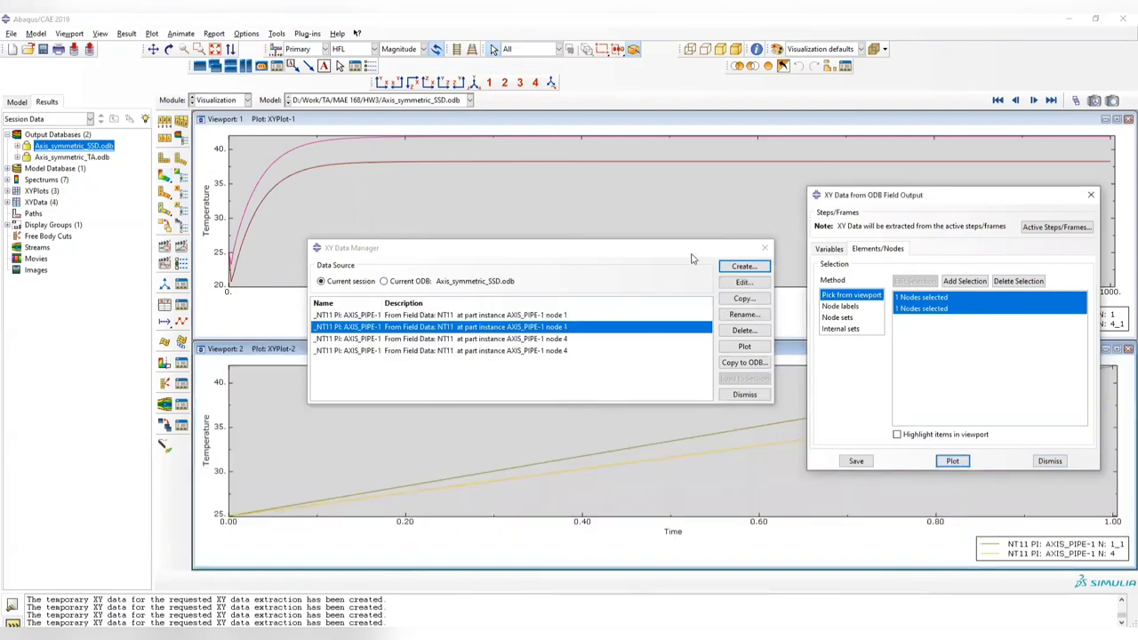
left_click(1088, 197)
left_click(1088, 197)
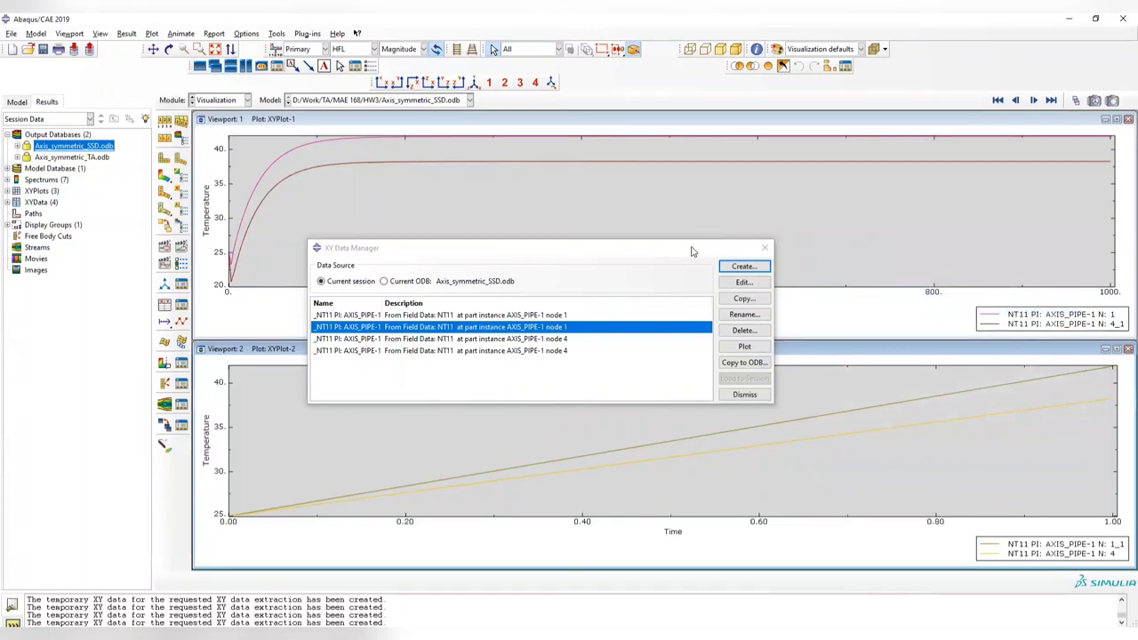
left_click(684, 260)
Close the extra viewport and the XY data manager, leaving one maximized results viewport.
left_click_drag(684, 260, 840, 540)
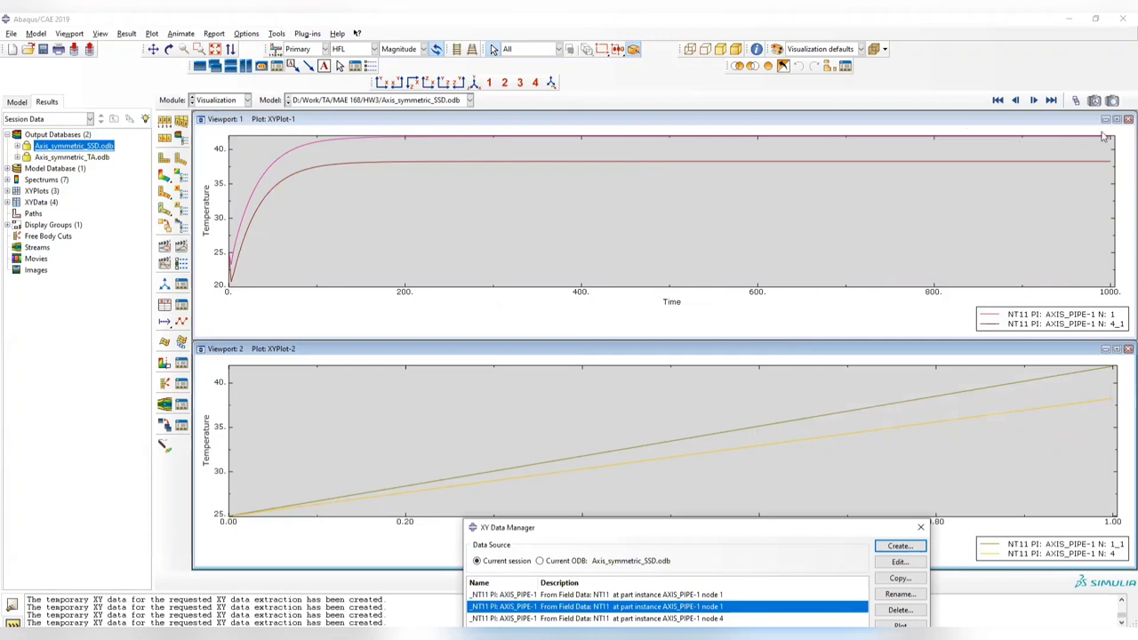
left_click(1125, 119)
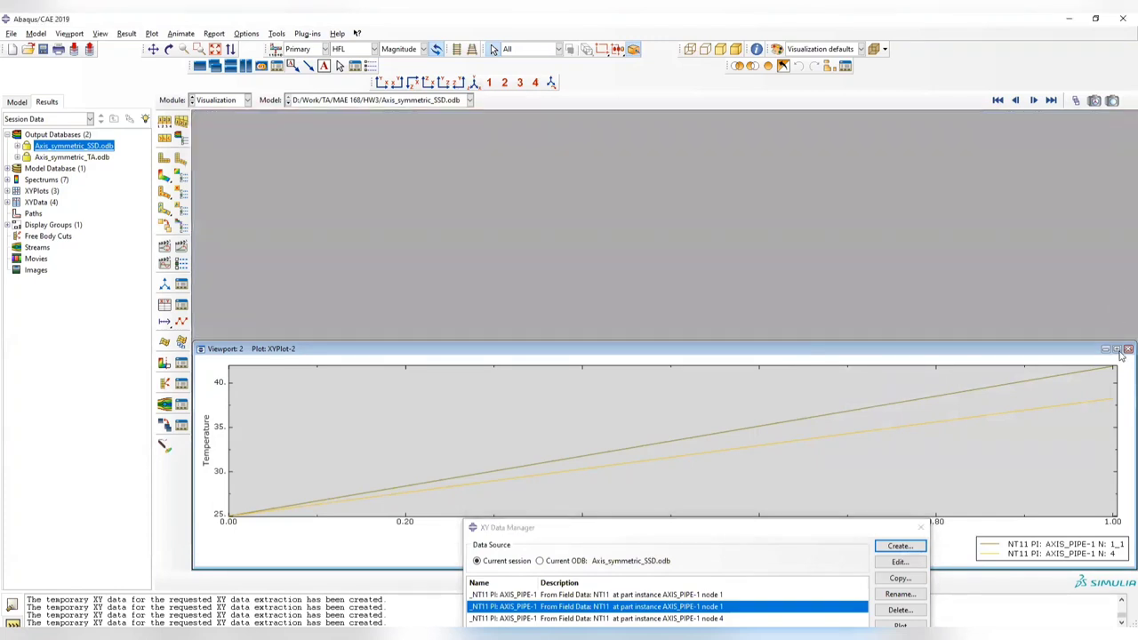
left_click(1125, 350)
left_click(569, 347)
left_click(1125, 350)
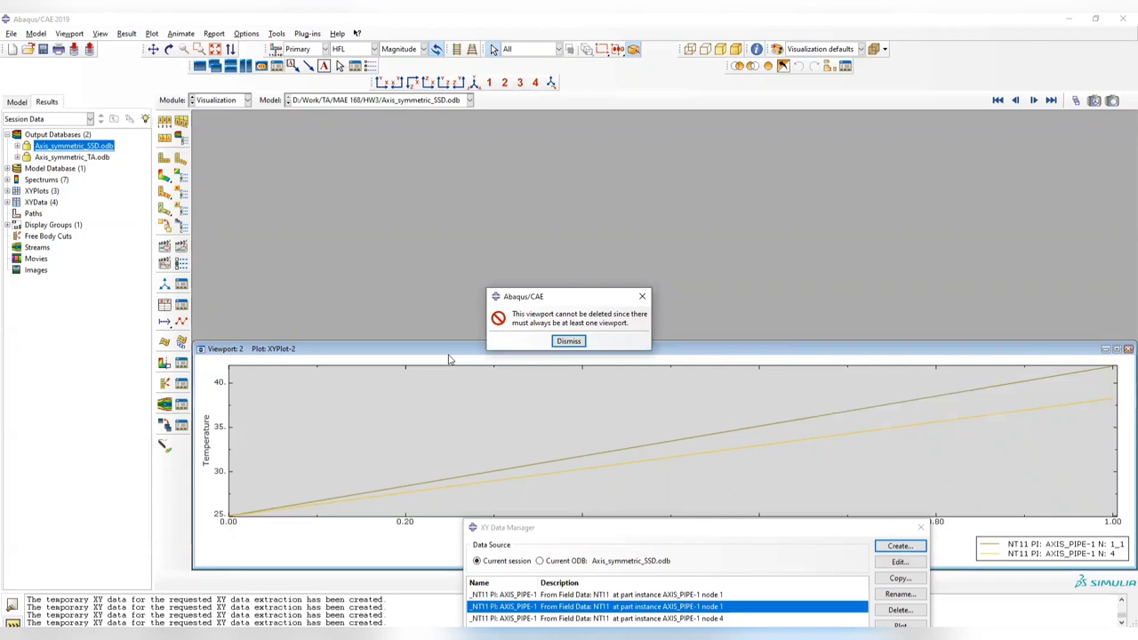
left_click(569, 344)
left_click(920, 527)
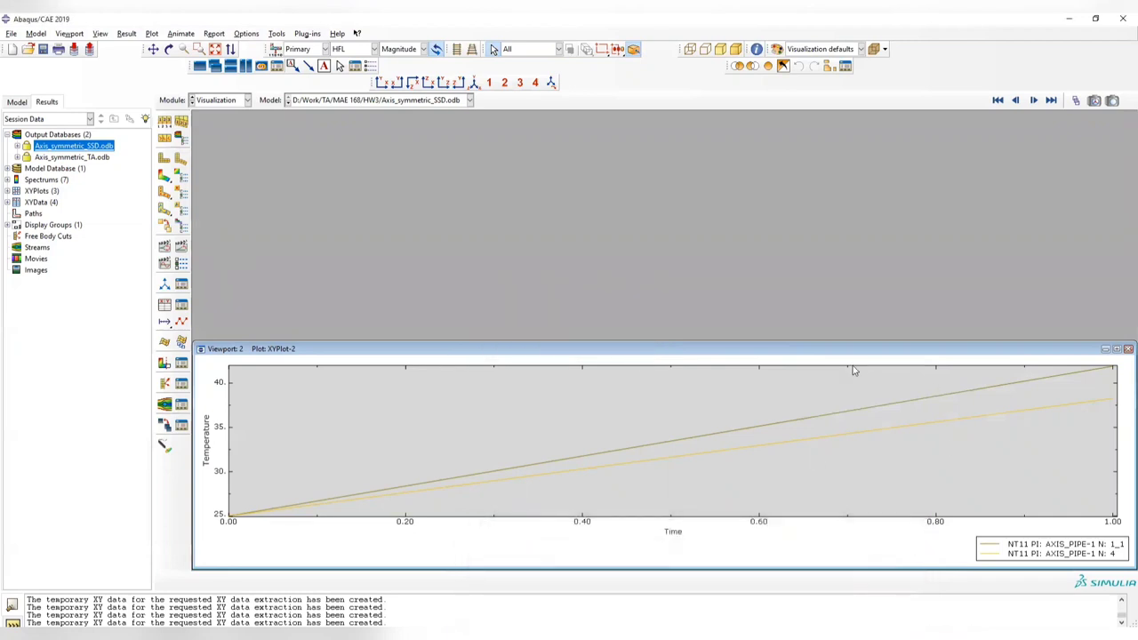
double_click(848, 352)
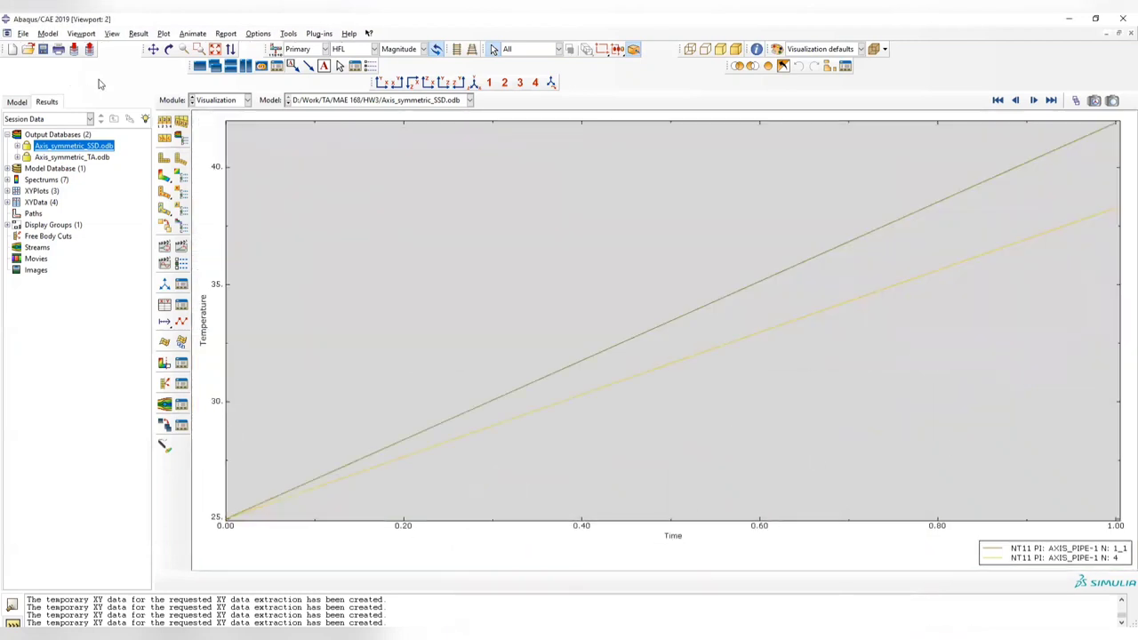
Show the heat-flux contour and frame the beam, then switch to the Part module.
left_click(167, 177)
scroll(665, 327, "up", 5)
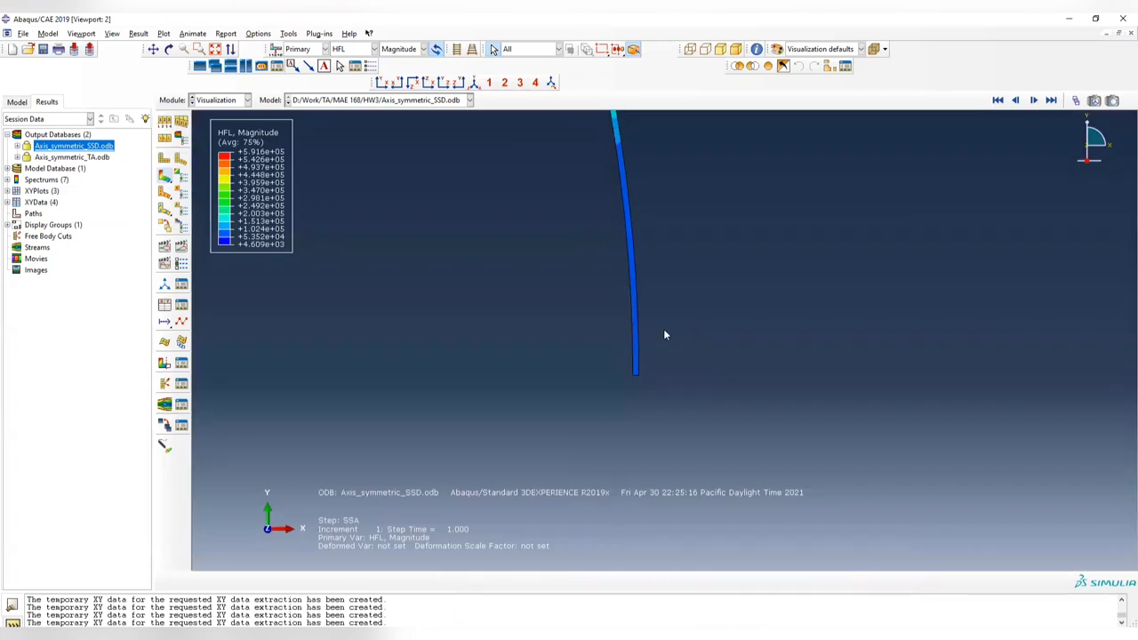
middle_click_drag(673, 233, 698, 432, "ctrl+alt")
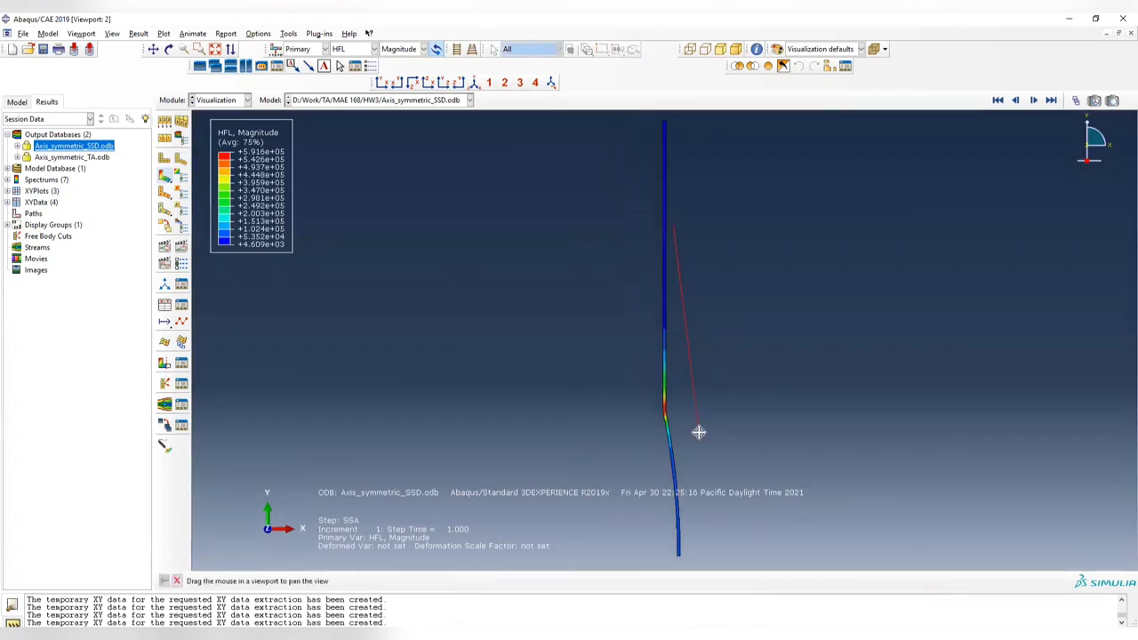
left_click(211, 100)
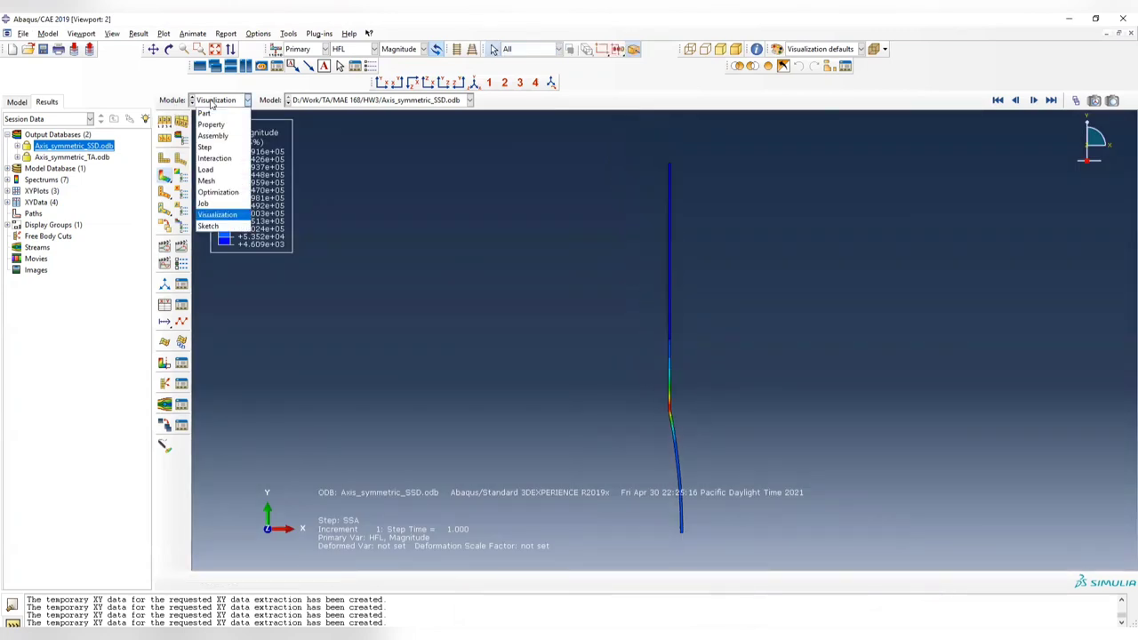
left_click(213, 119)
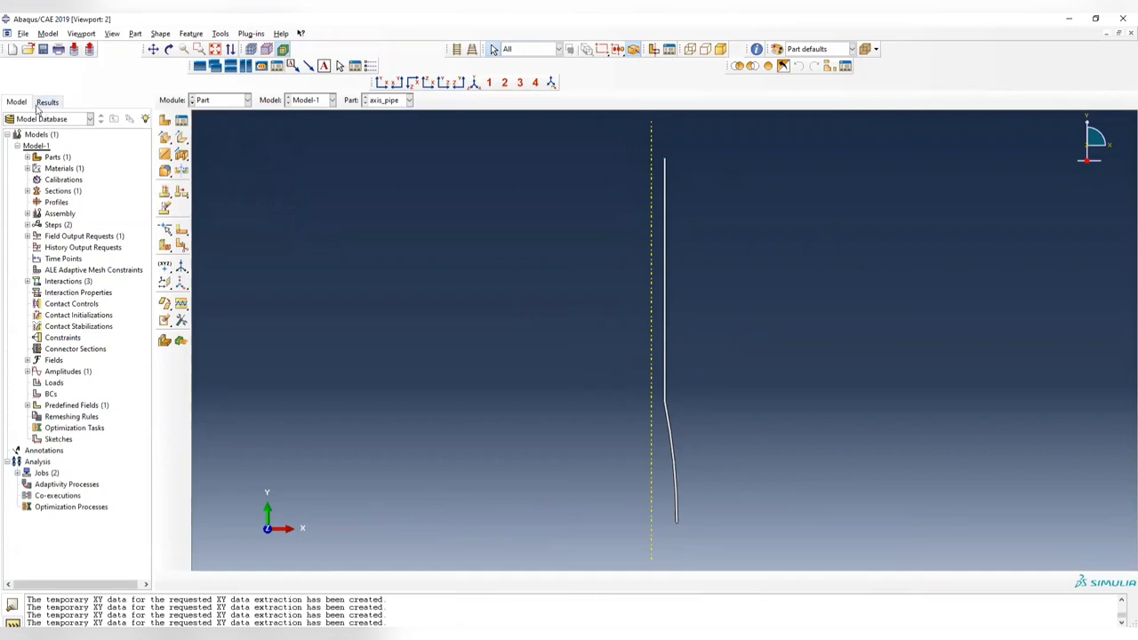
Save the model database as Axis_symmetric.cae.
left_click(43, 49)
left_click(424, 361)
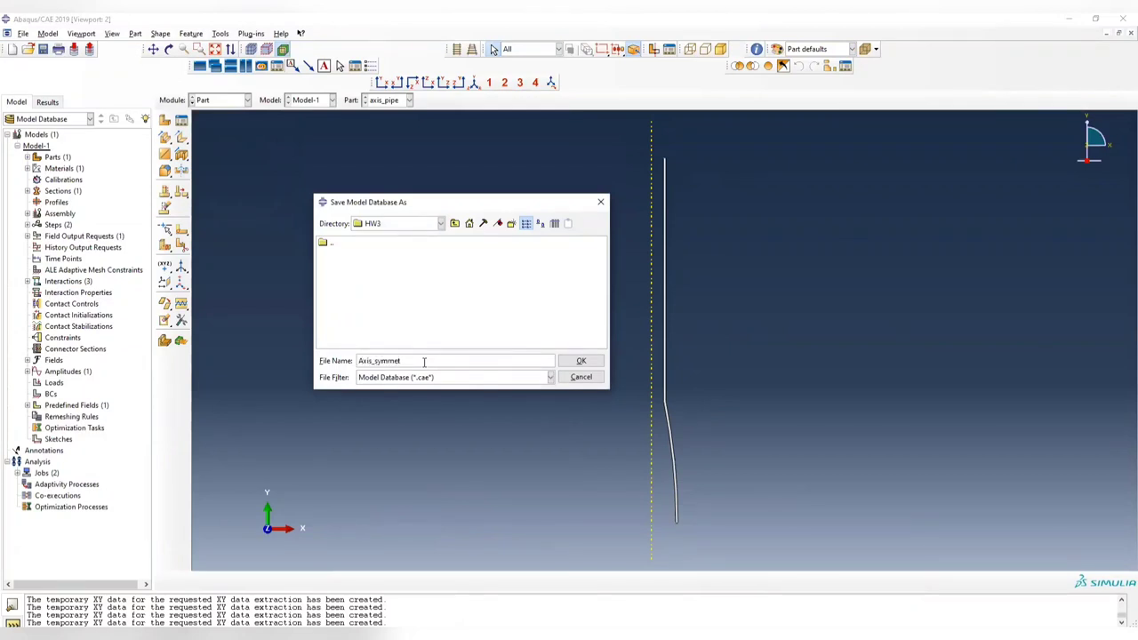
left_click(580, 360)
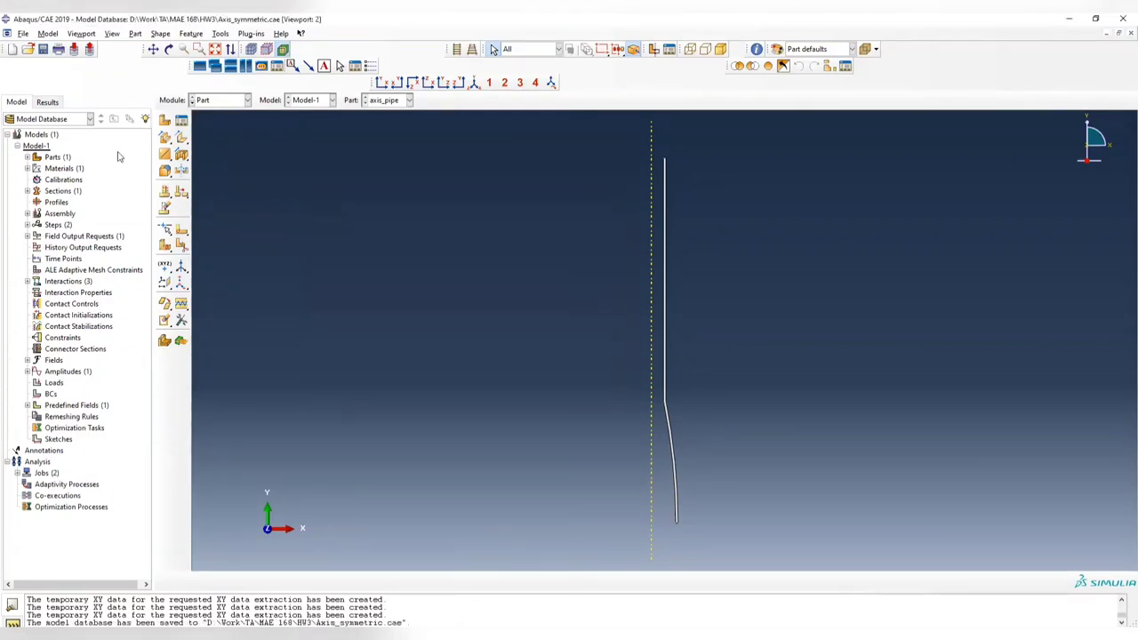
In a new model database, create a 3D solid revolution part Solid_model with approximate size 3.
left_click(12, 49)
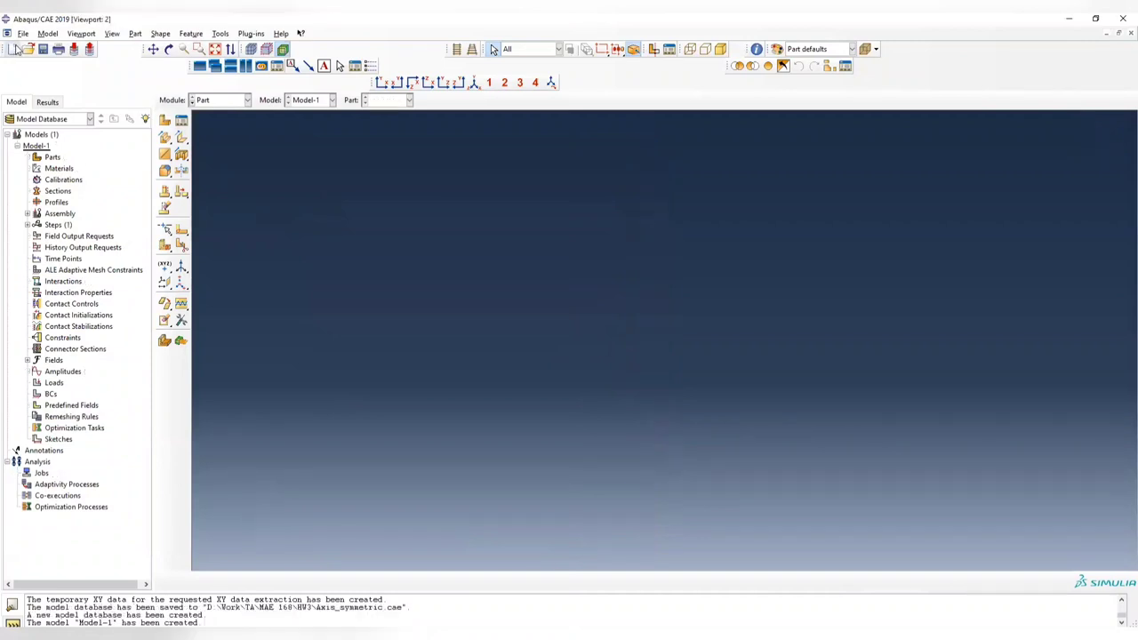
left_click(50, 158)
right_click(51, 157)
left_click(89, 177)
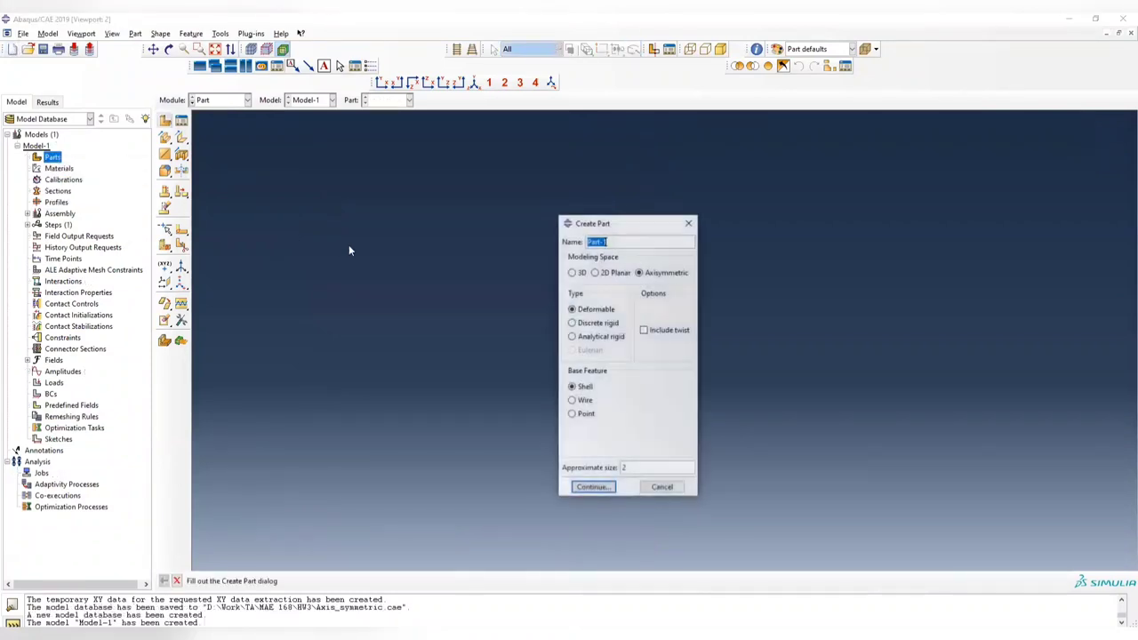
left_click(576, 272)
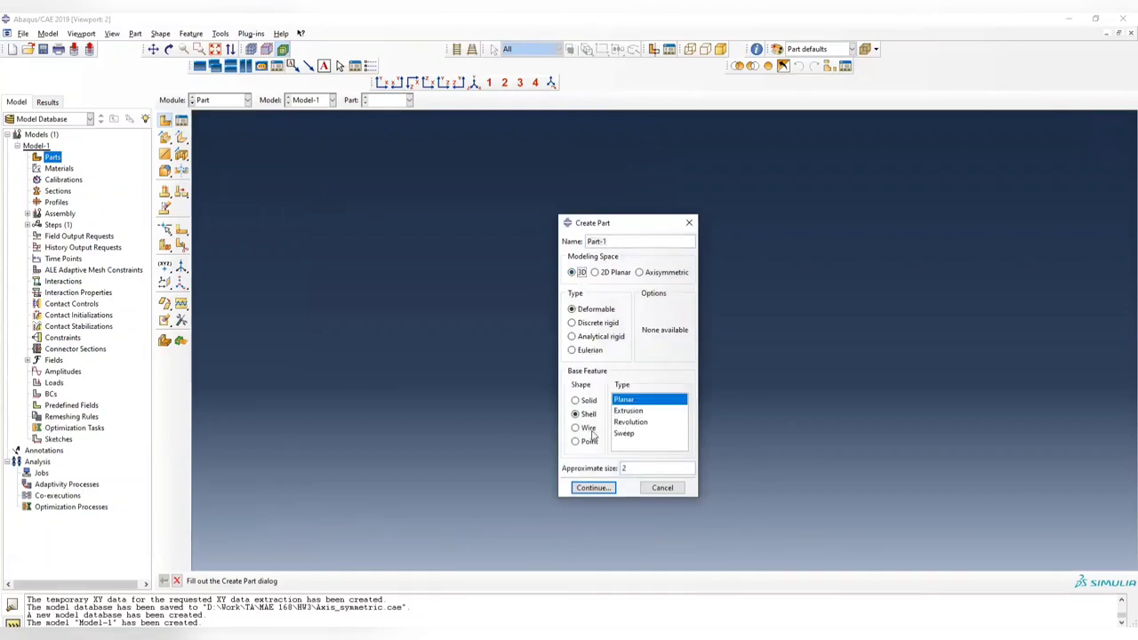
left_click(582, 401)
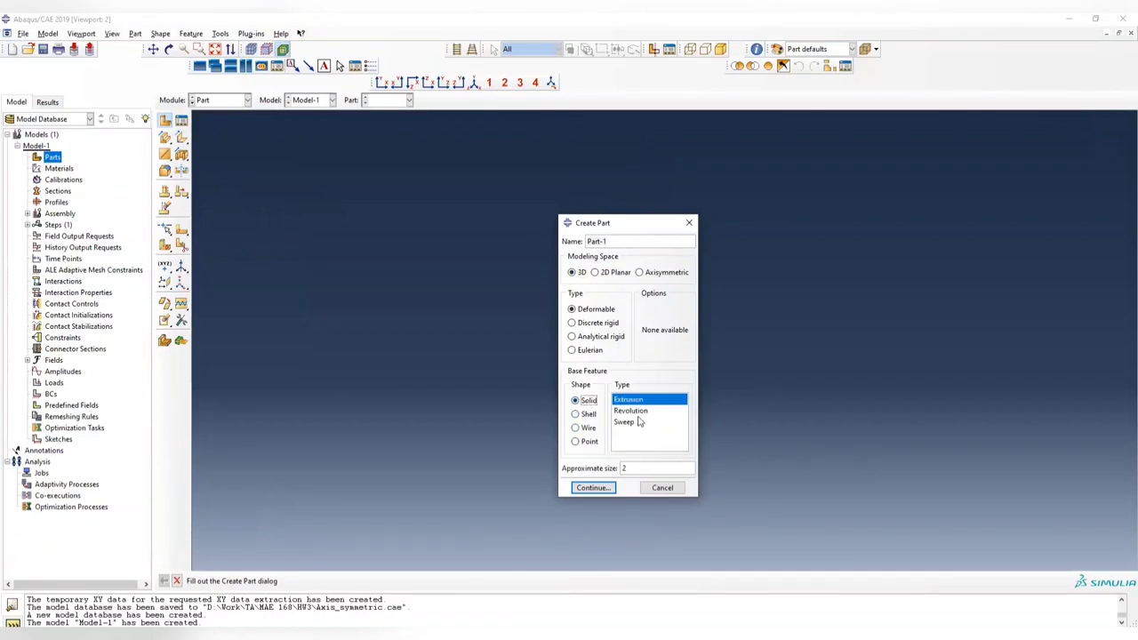
left_click(638, 412)
left_click_drag(636, 247, 598, 242)
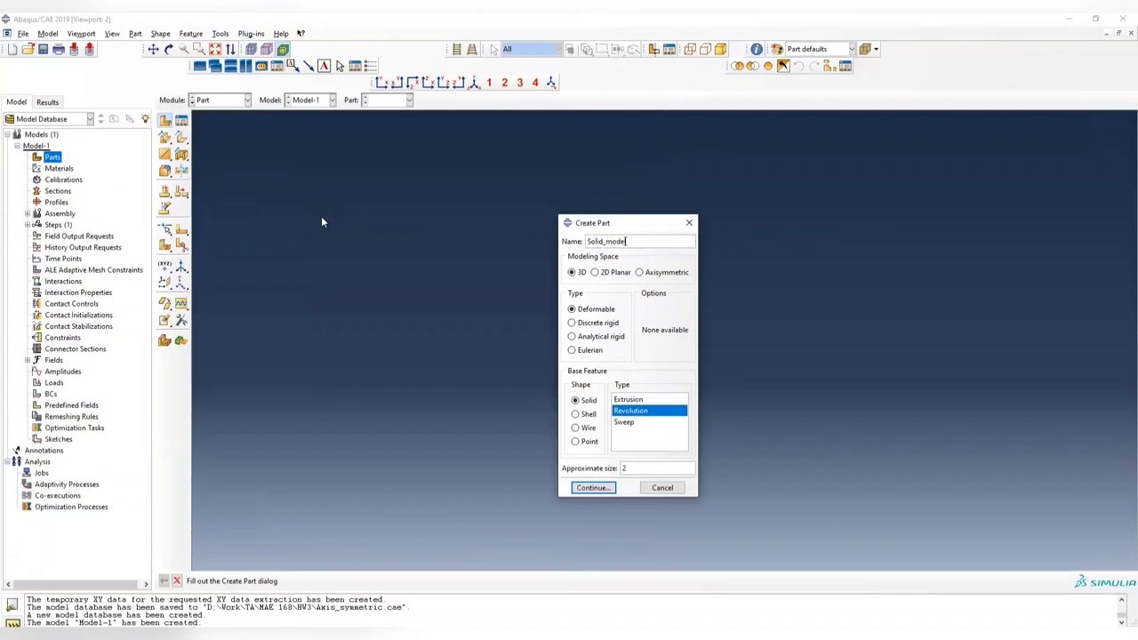
type("3")
left_click(593, 488)
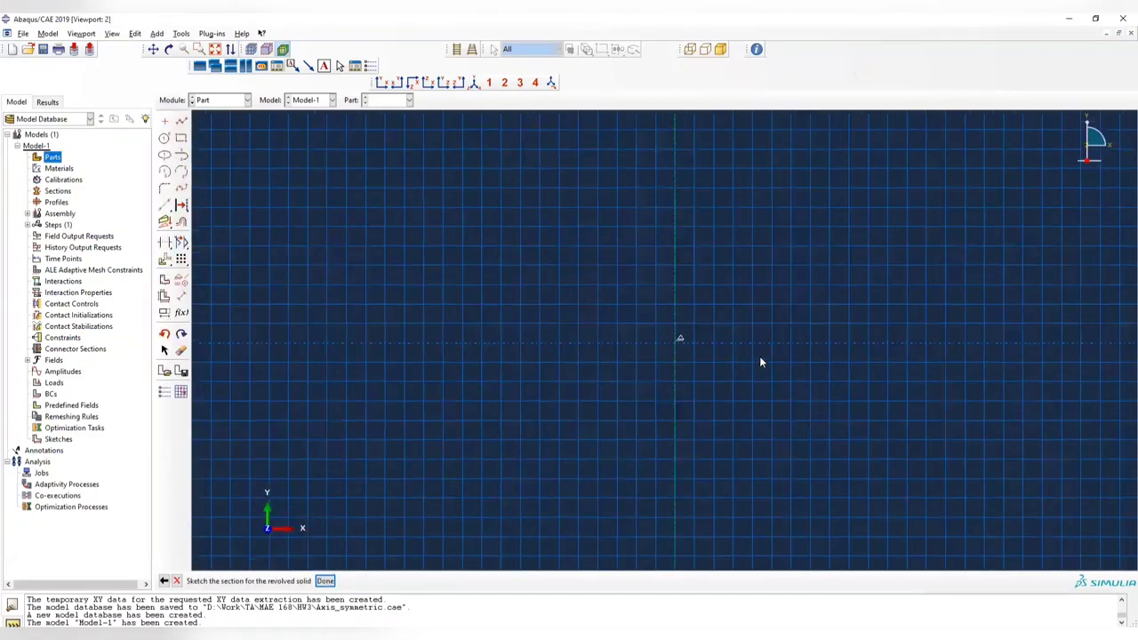
Start a spline at (0.1, 0) and add the next point from the MATLAB coordinate list.
middle_click_drag(872, 234, 768, 296, "ctrl+alt")
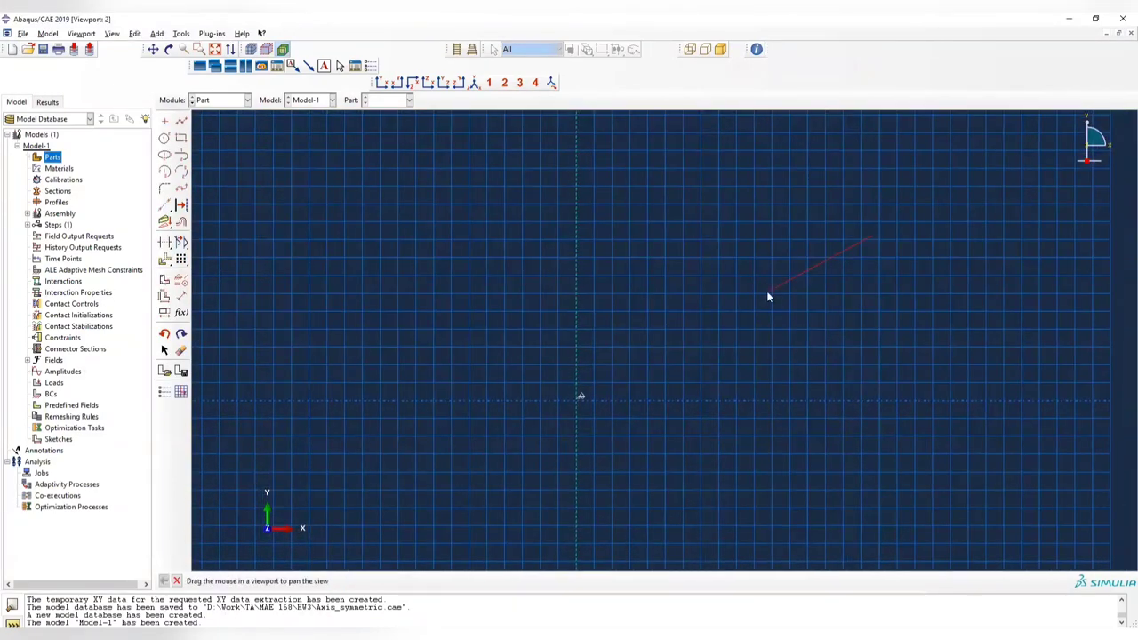
left_click(181, 188)
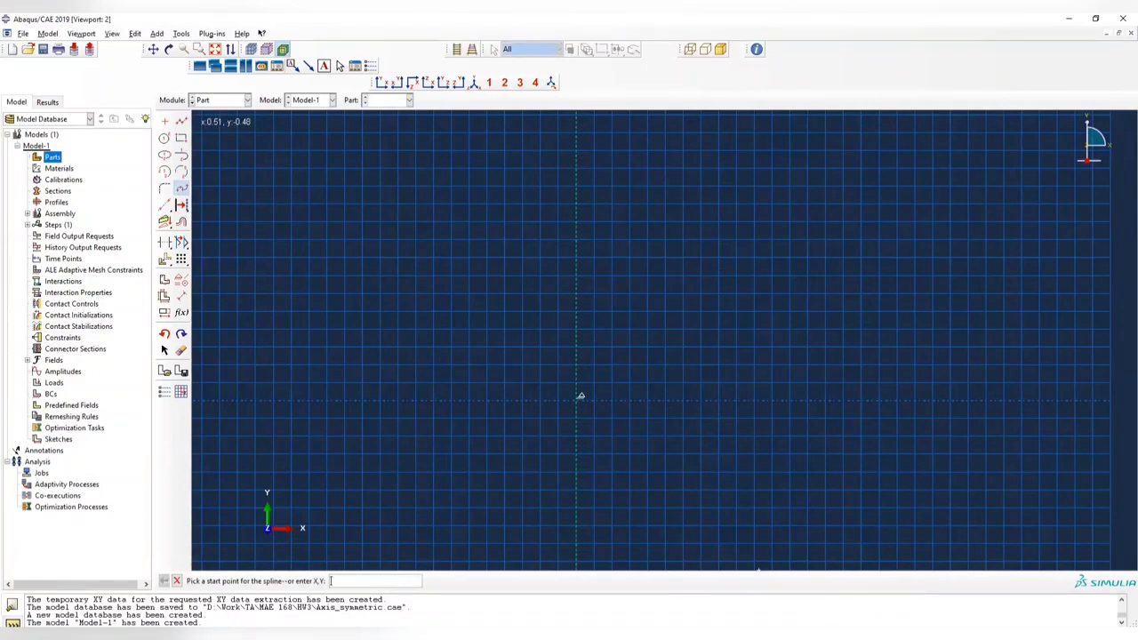
key("alt+Tab")
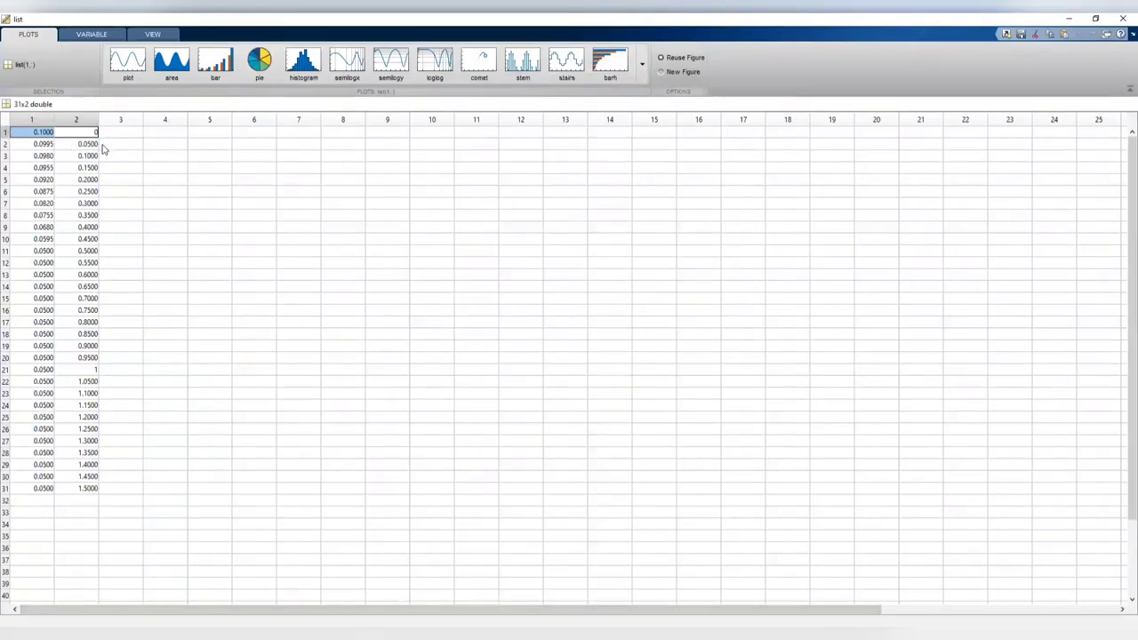
key("alt+Tab")
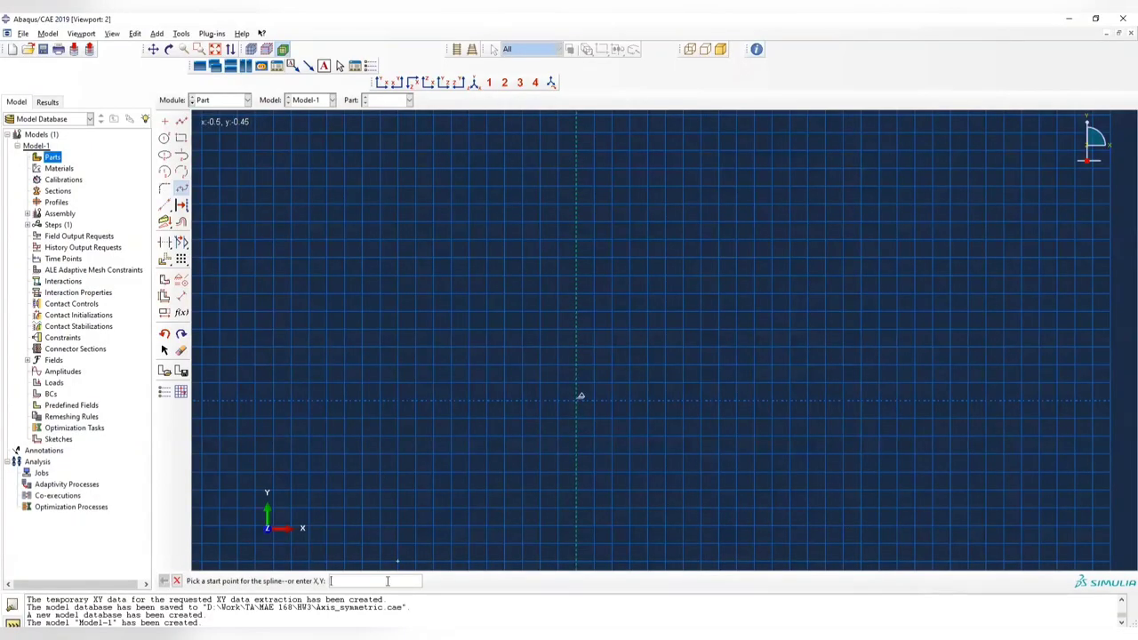
key("alt+Tab")
key("Return")
key("alt+Tab")
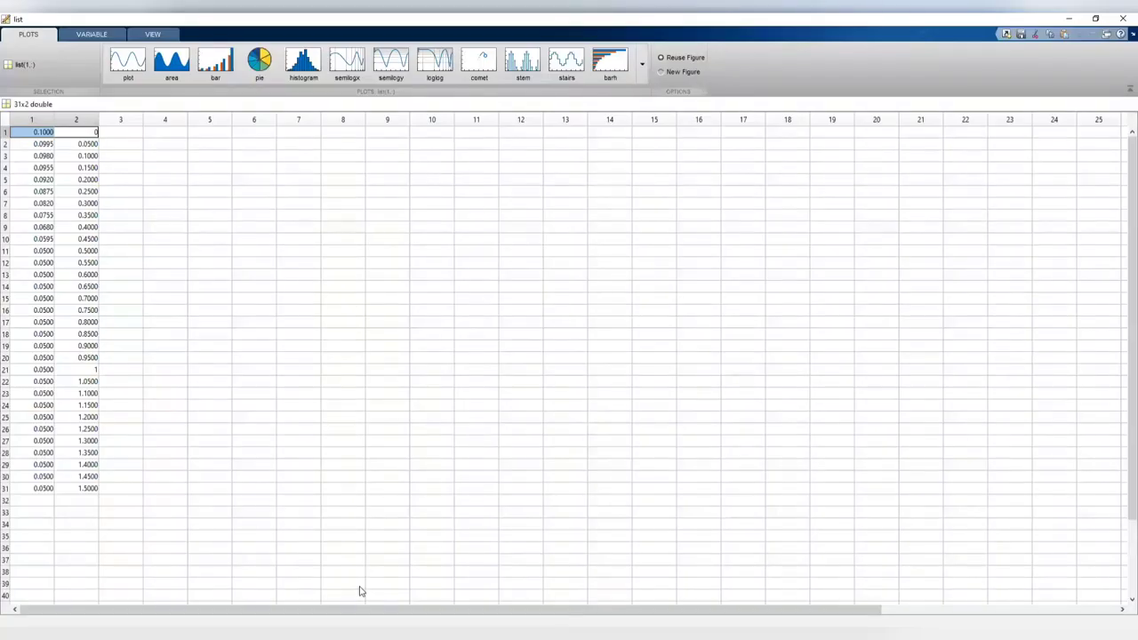
key("alt+Tab")
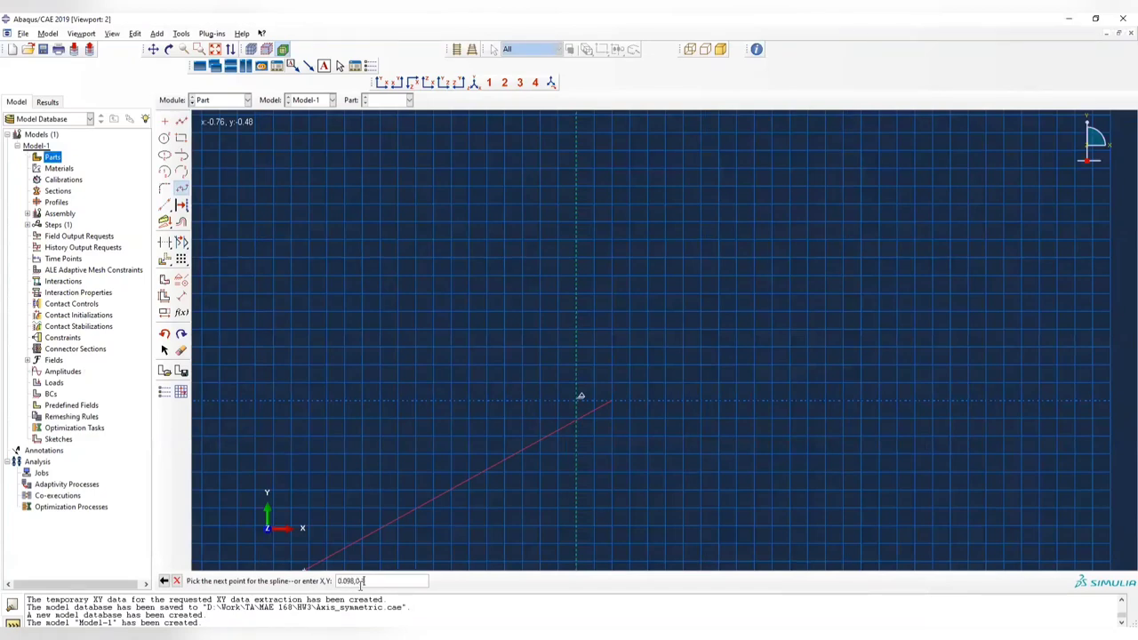
key("Return")
Add the remaining spline points through (0.068, 0.4) to (0.05, 0.5) and finish the spline.
key("alt+Tab")
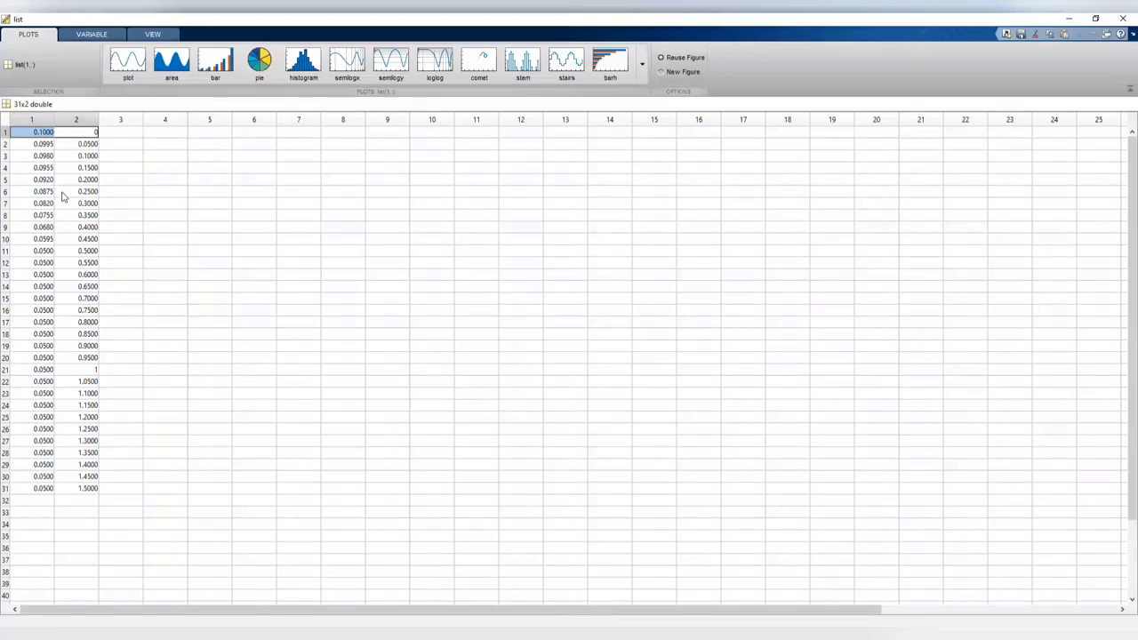
key("alt+Tab")
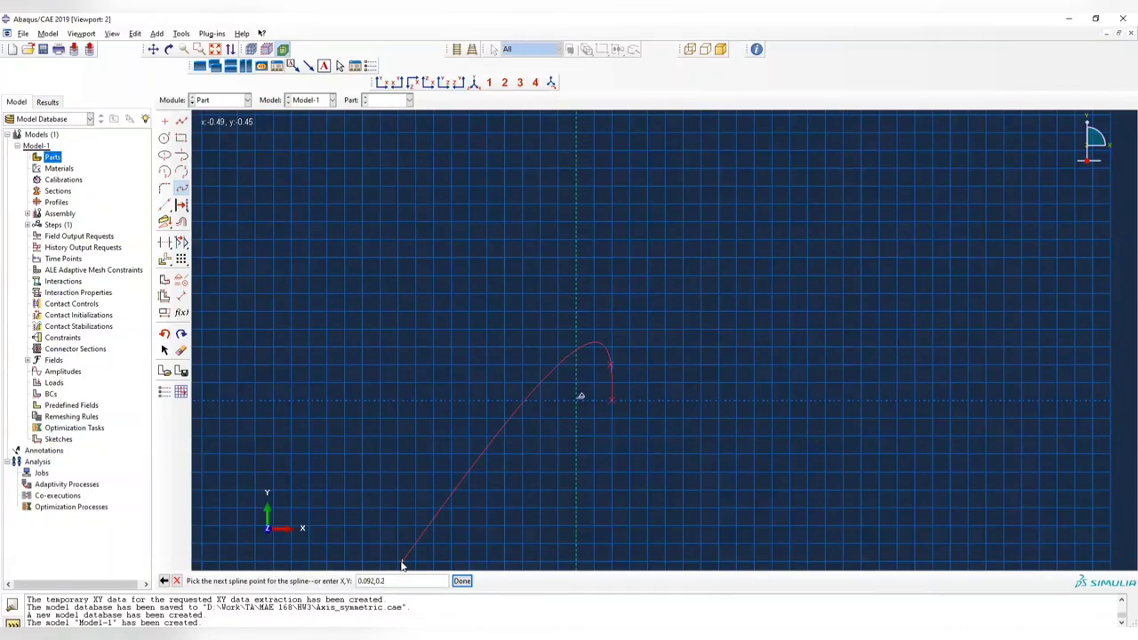
key("alt+Tab")
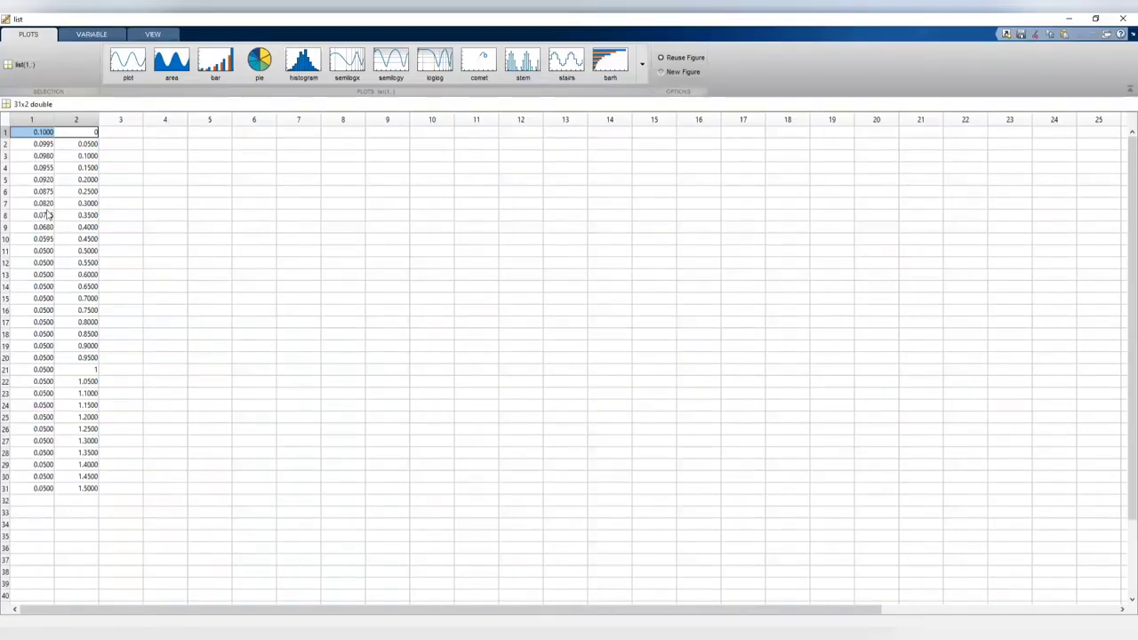
key("alt+Tab")
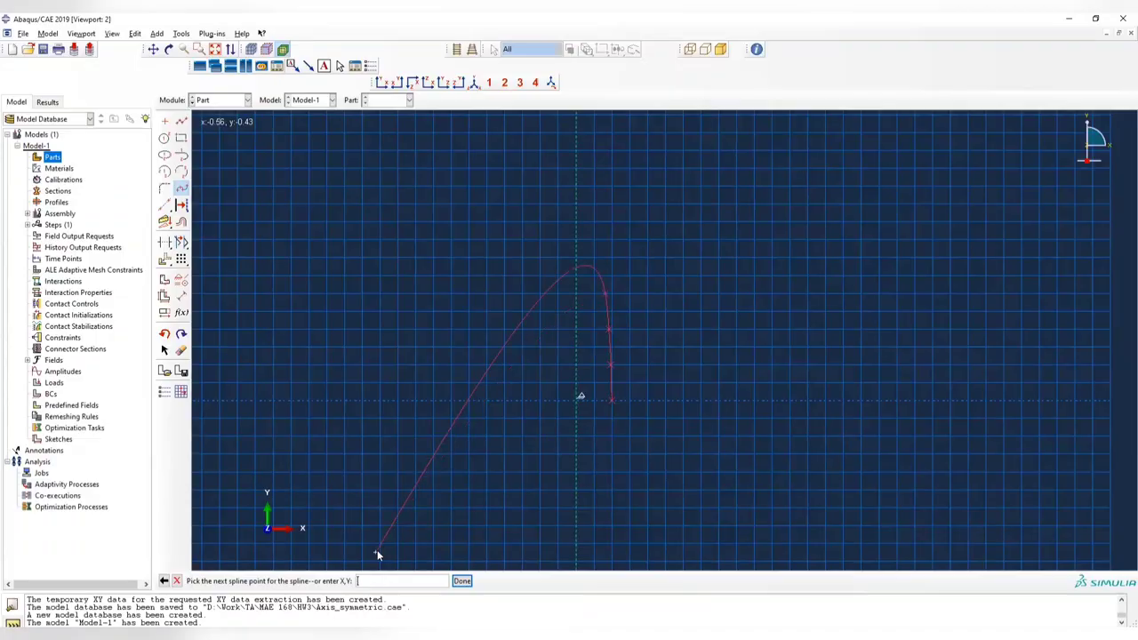
key("alt+Tab")
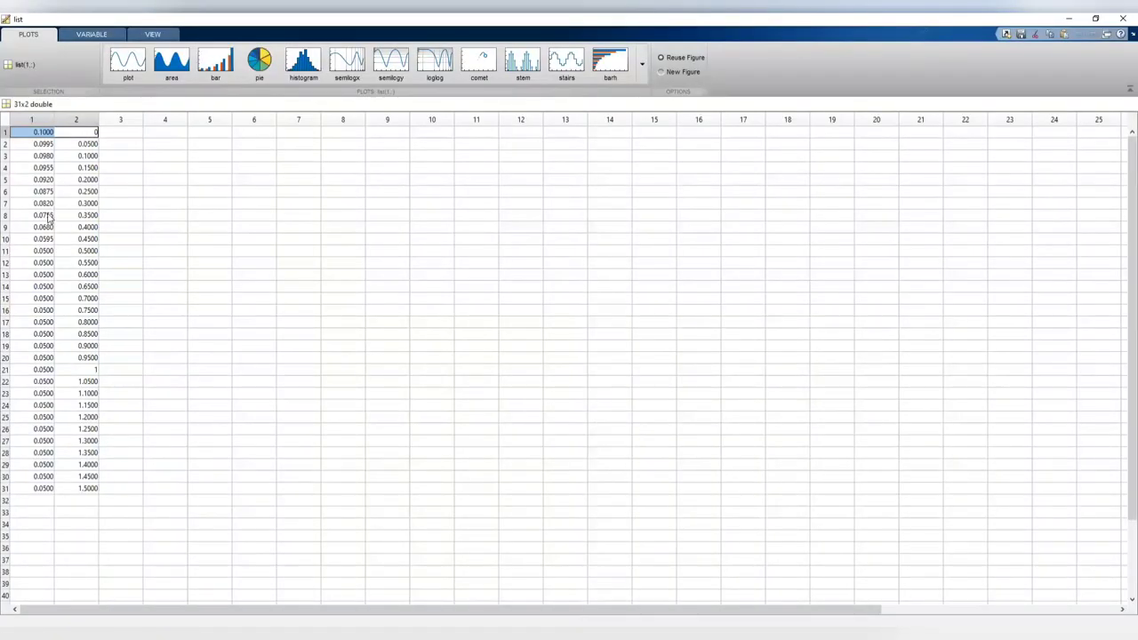
key("alt+Tab")
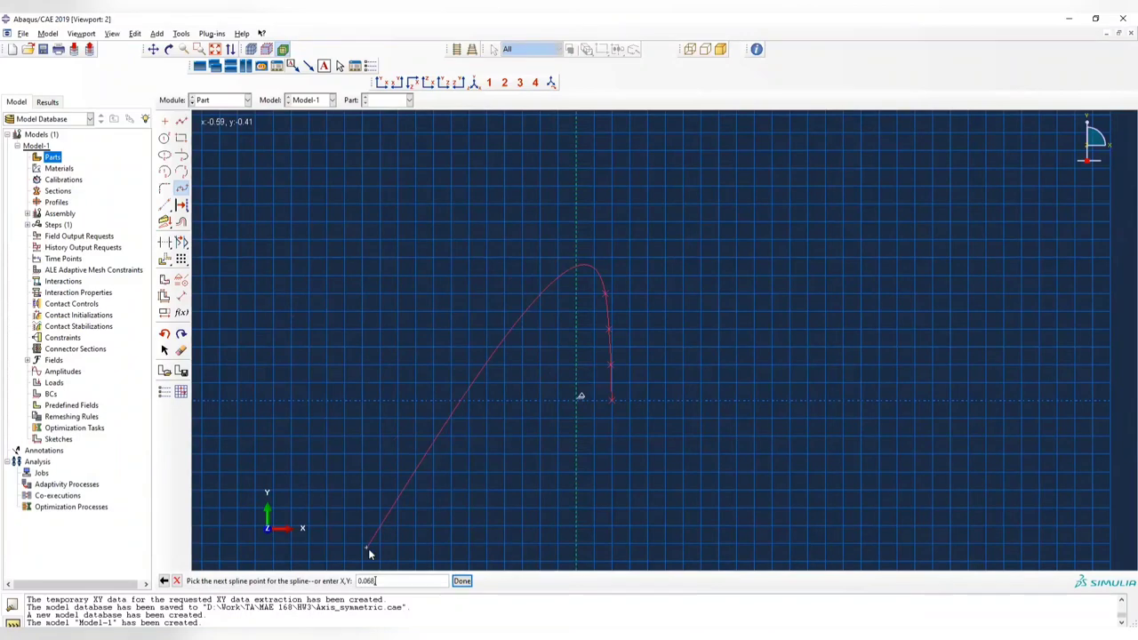
key("Return")
key("alt+Tab")
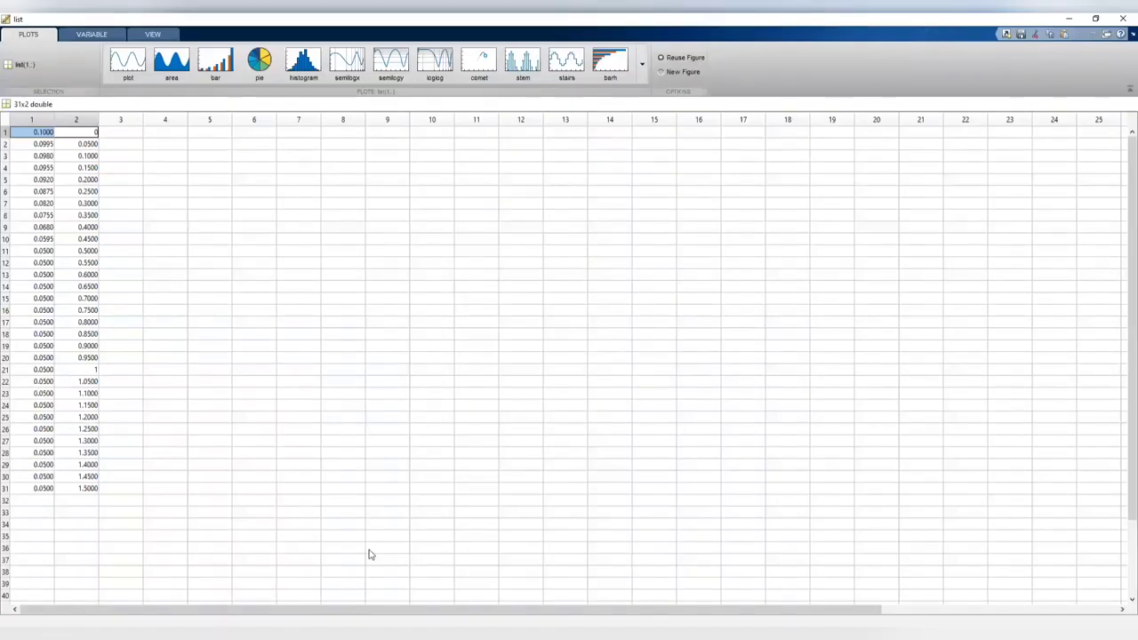
key("alt+Tab")
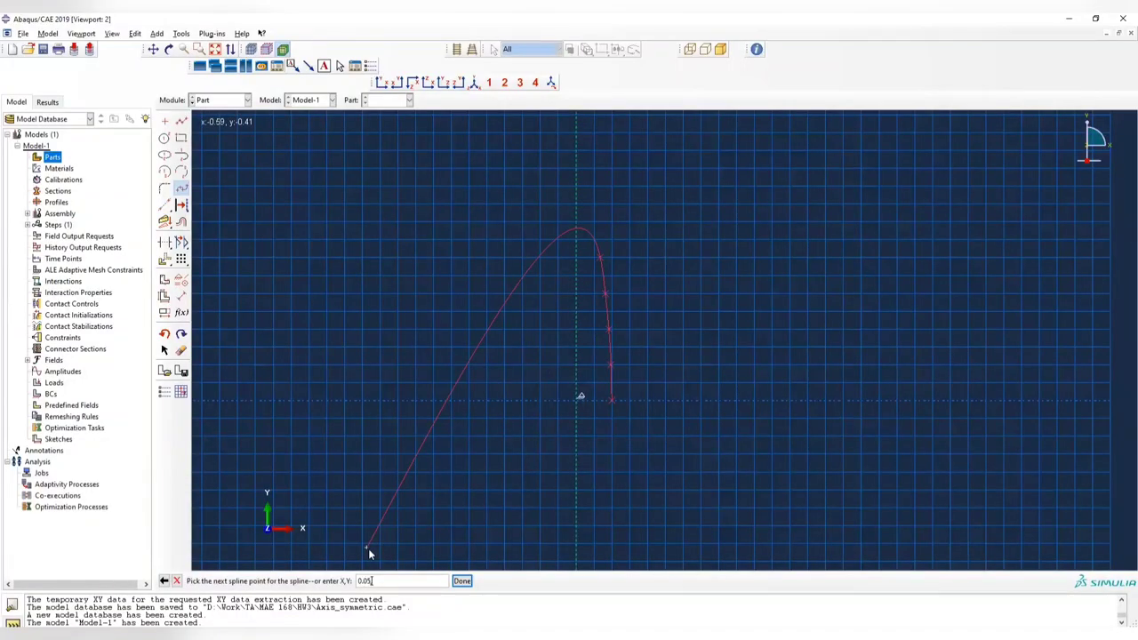
key("Return")
left_click(462, 580)
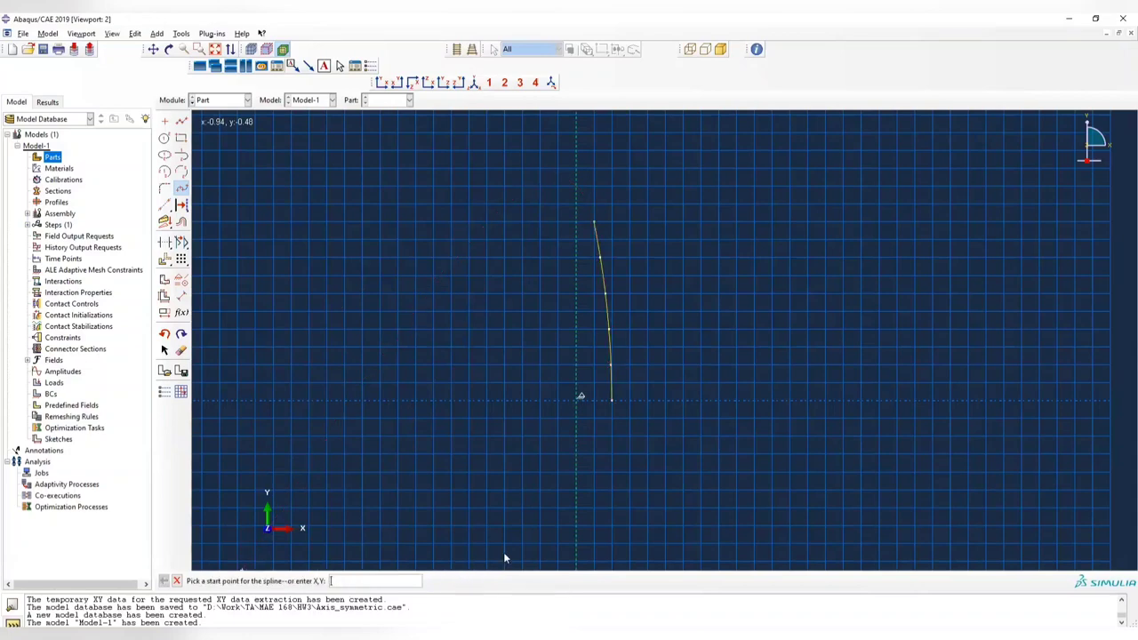
Draw a straight line from the spline's top at (0.05, 0.5) up to (0.05, 1.5).
left_click(181, 120)
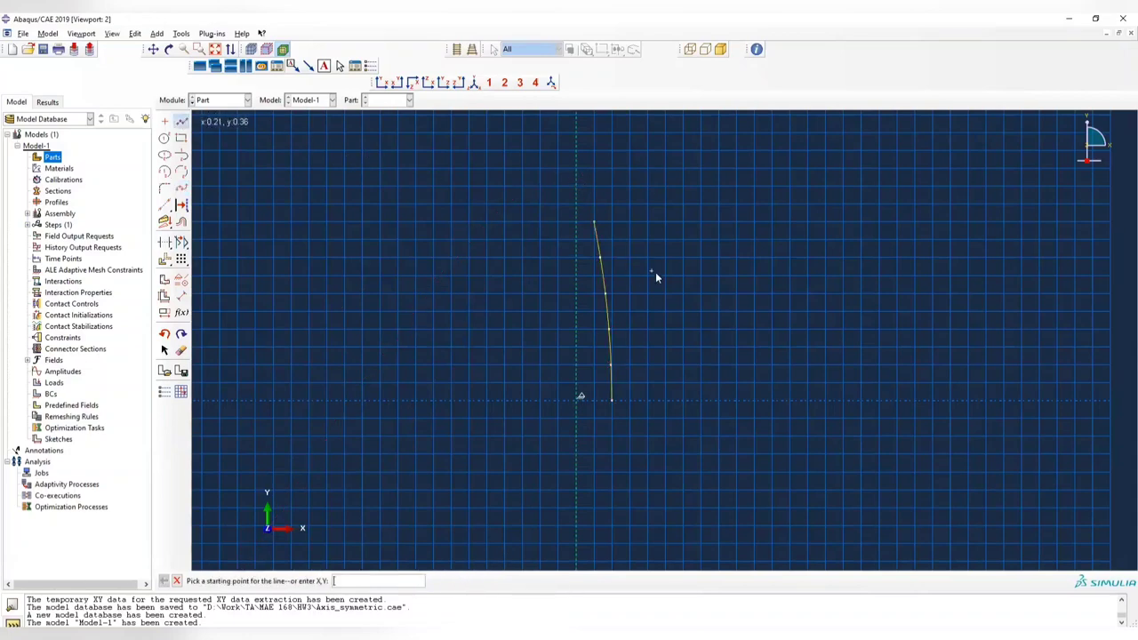
middle_click_drag(714, 202, 673, 399, "ctrl+alt")
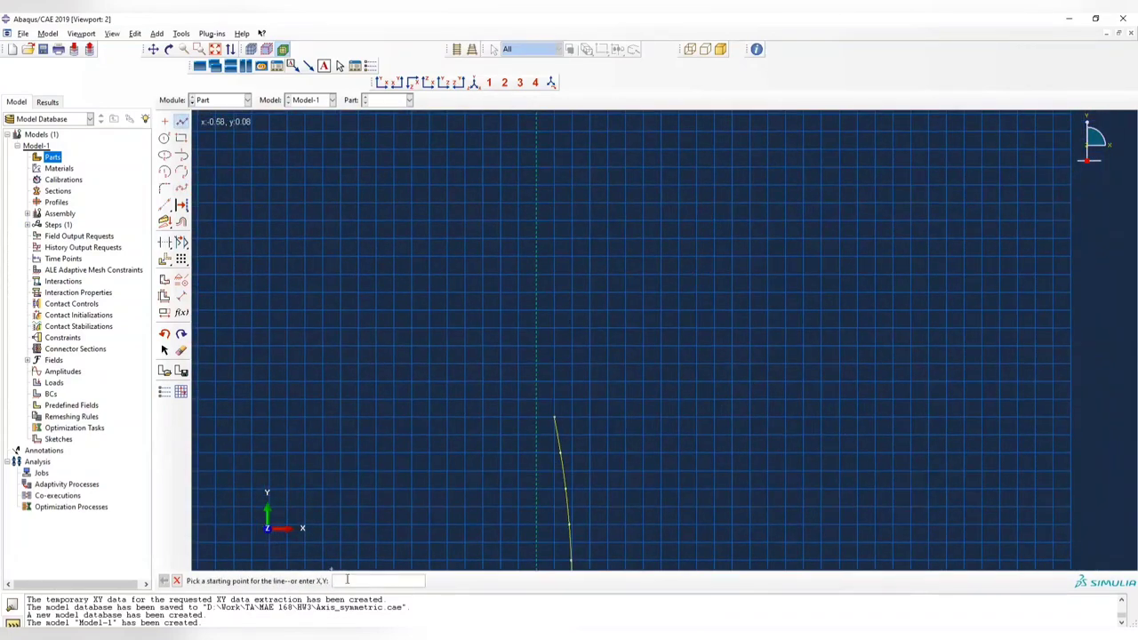
left_click(555, 418)
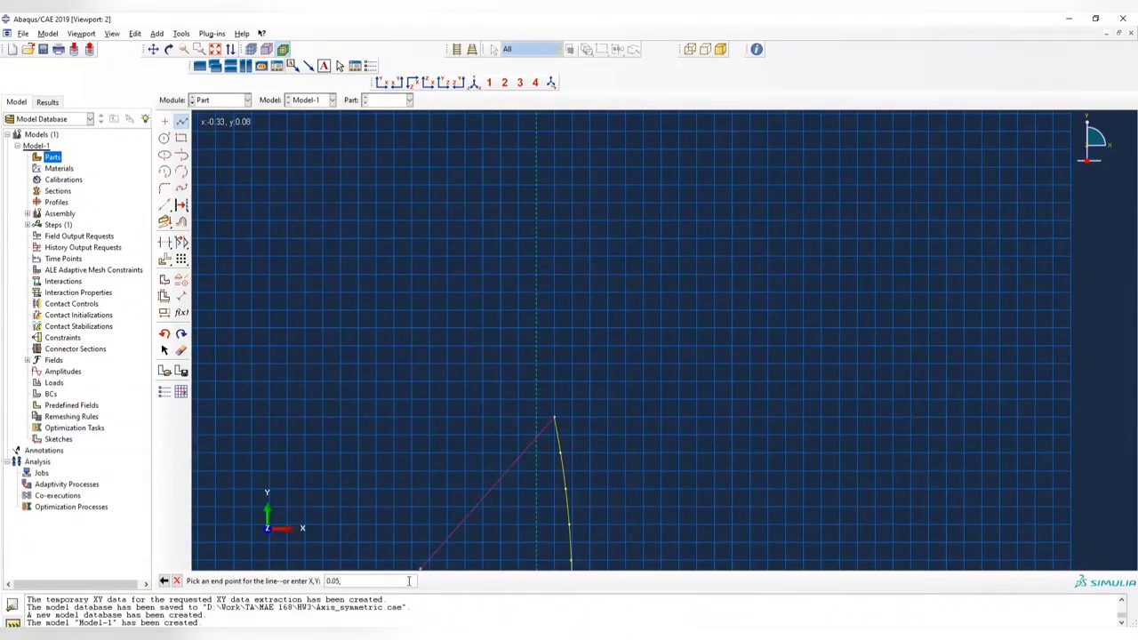
left_click(408, 580)
type("0.05,1.5")
key("Return")
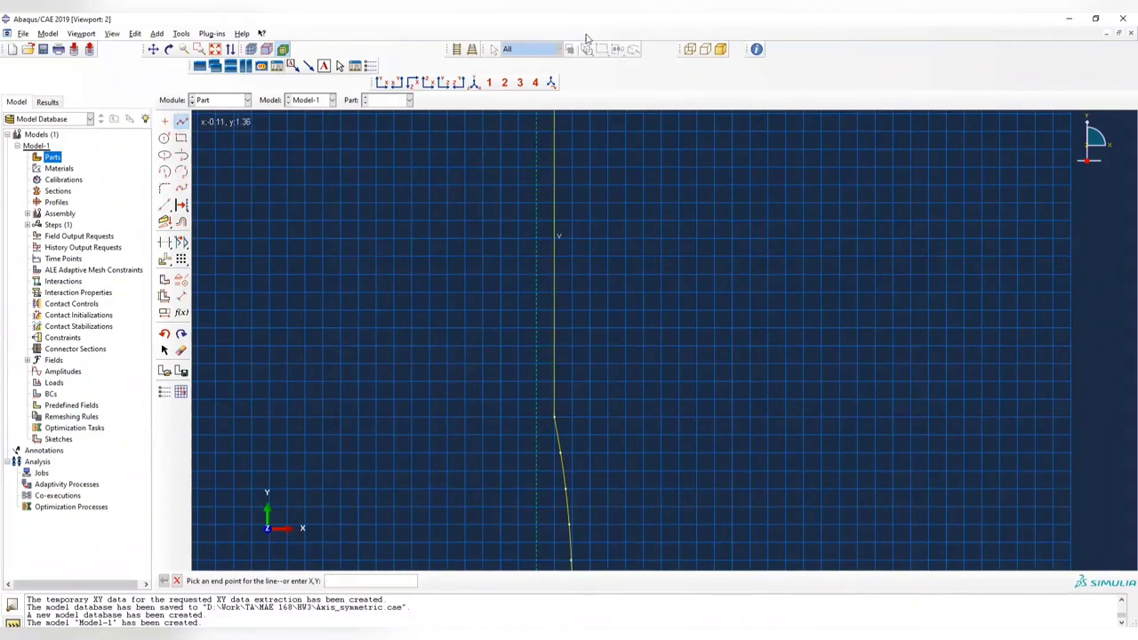
scroll(622, 262, "up", 3)
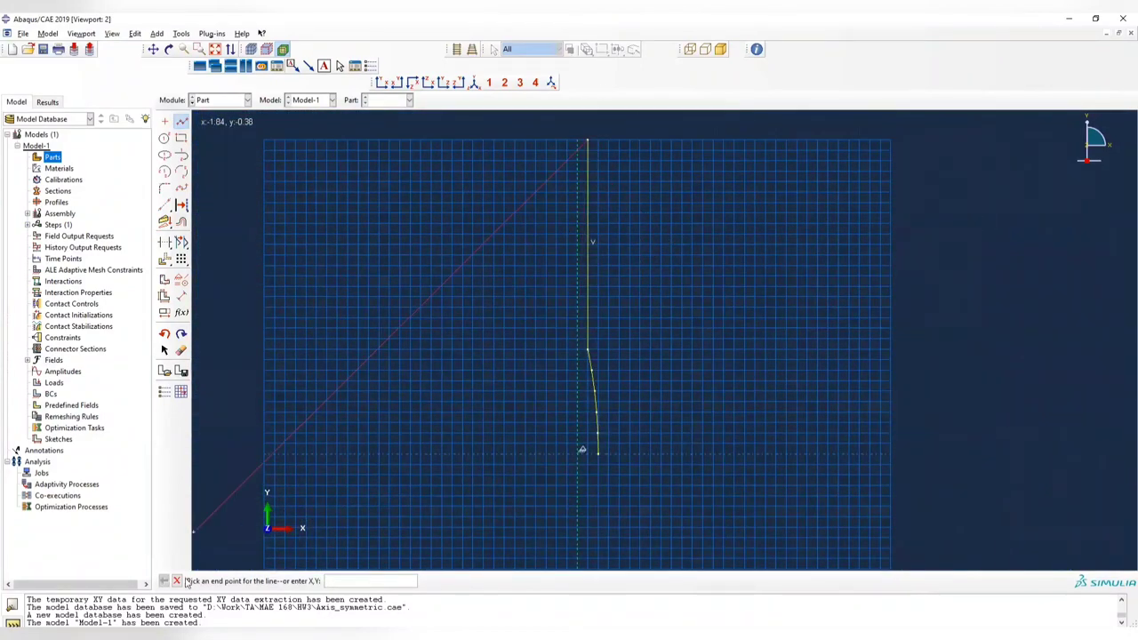
left_click(176, 581)
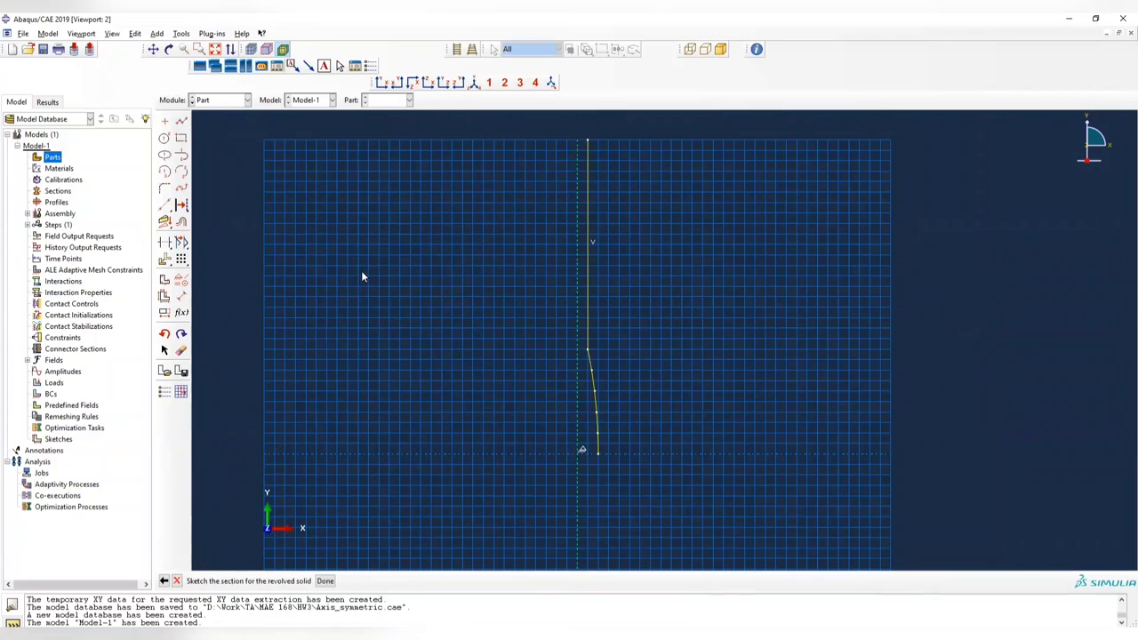
Offset the whole box-selected profile by 0.01 to create the second wall.
left_click(181, 222)
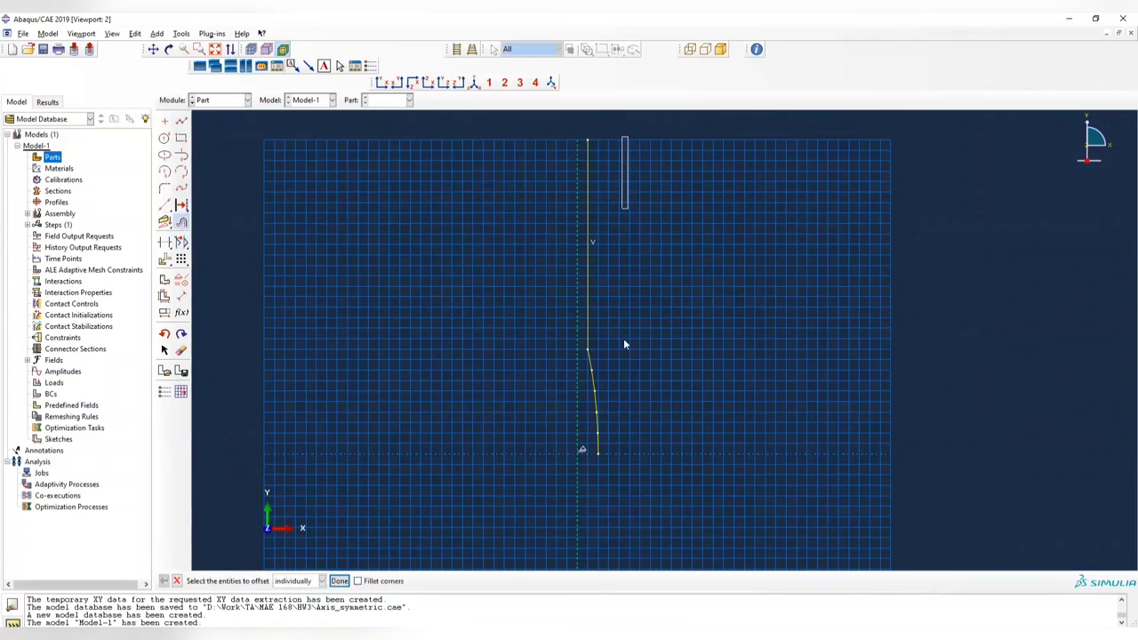
left_click(585, 471)
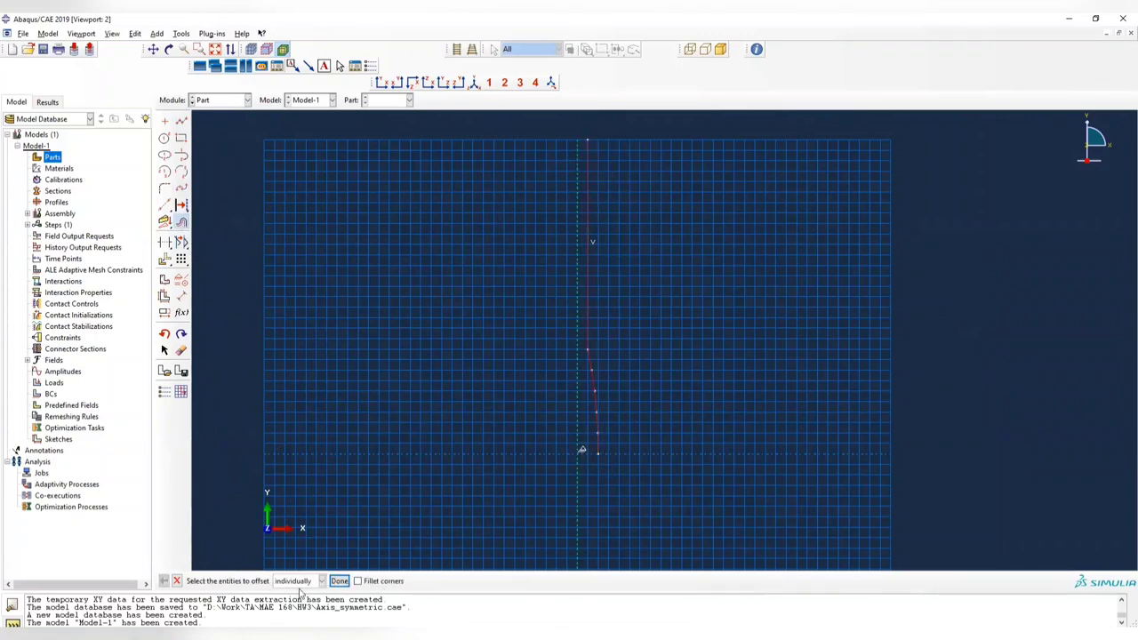
left_click(338, 581)
key("Return")
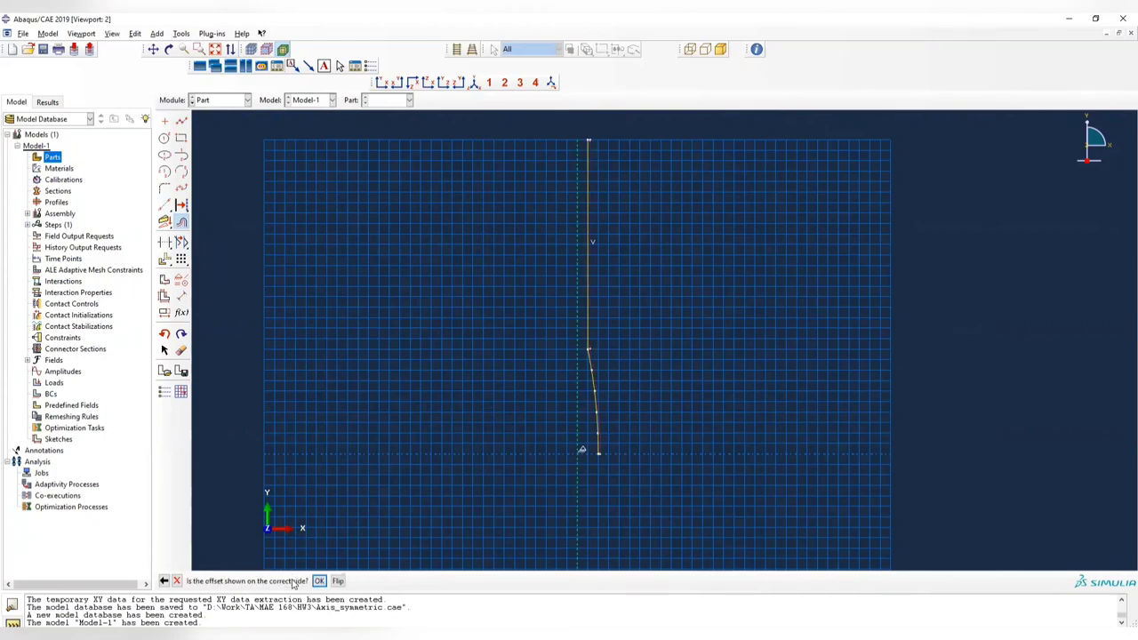
left_click(180, 120)
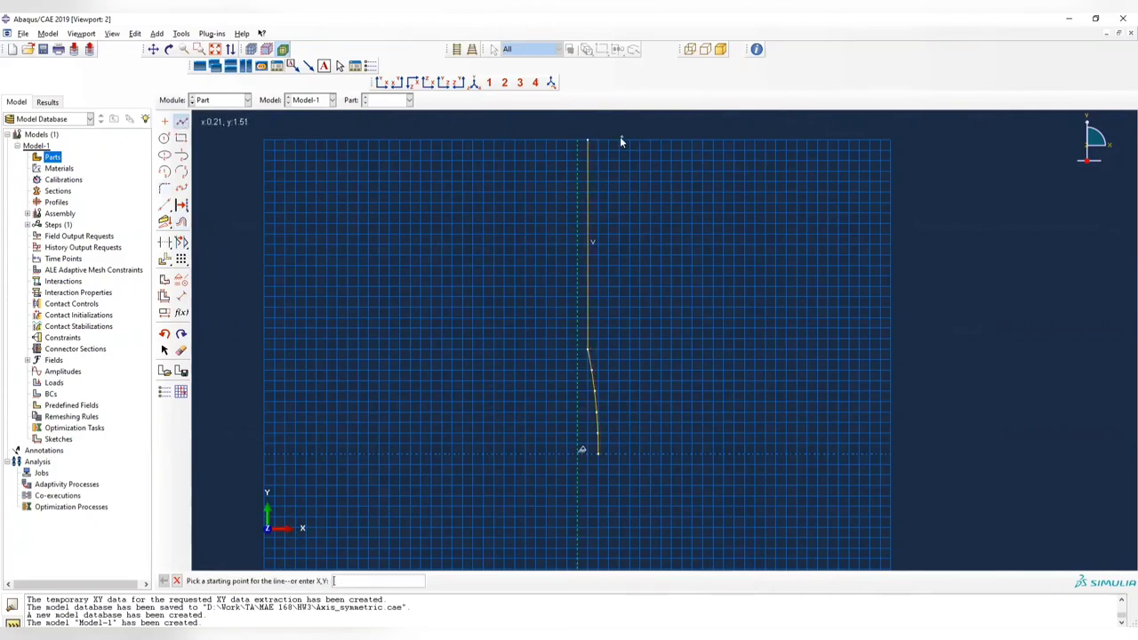
scroll(583, 161, "up", 2)
left_click(180, 221)
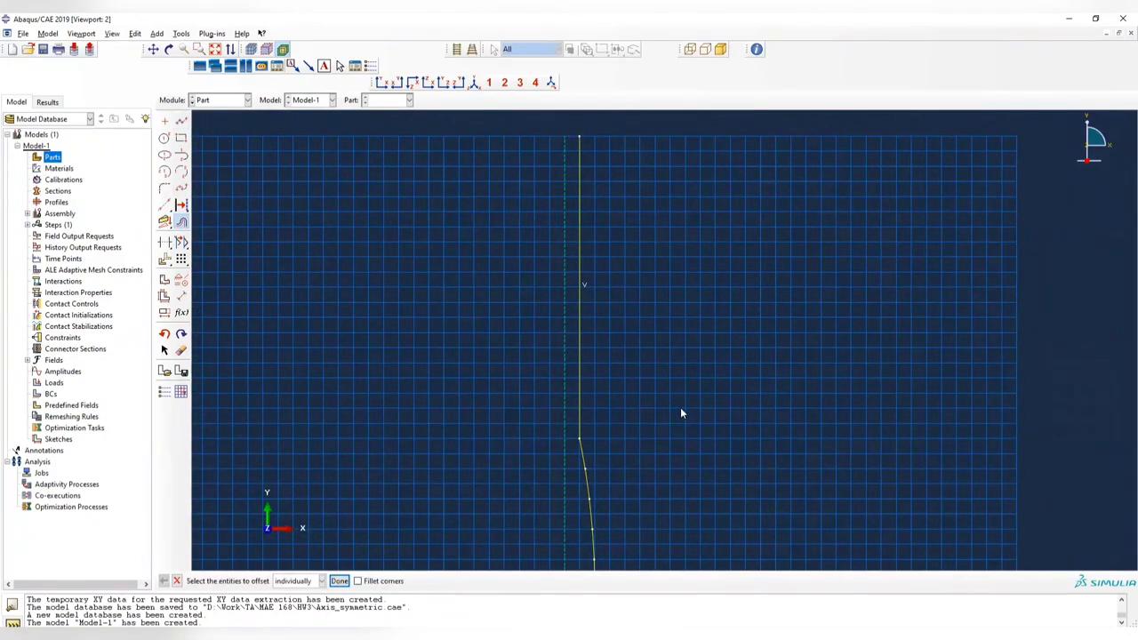
scroll(680, 407, "down", 1)
left_click_drag(652, 160, 593, 560)
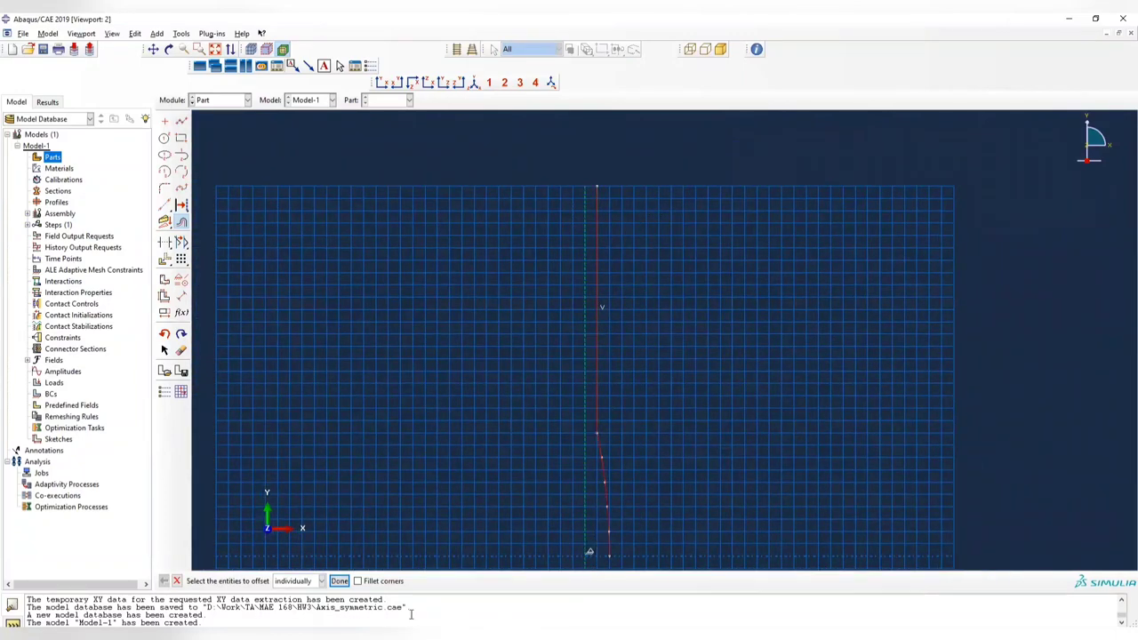
left_click(339, 581)
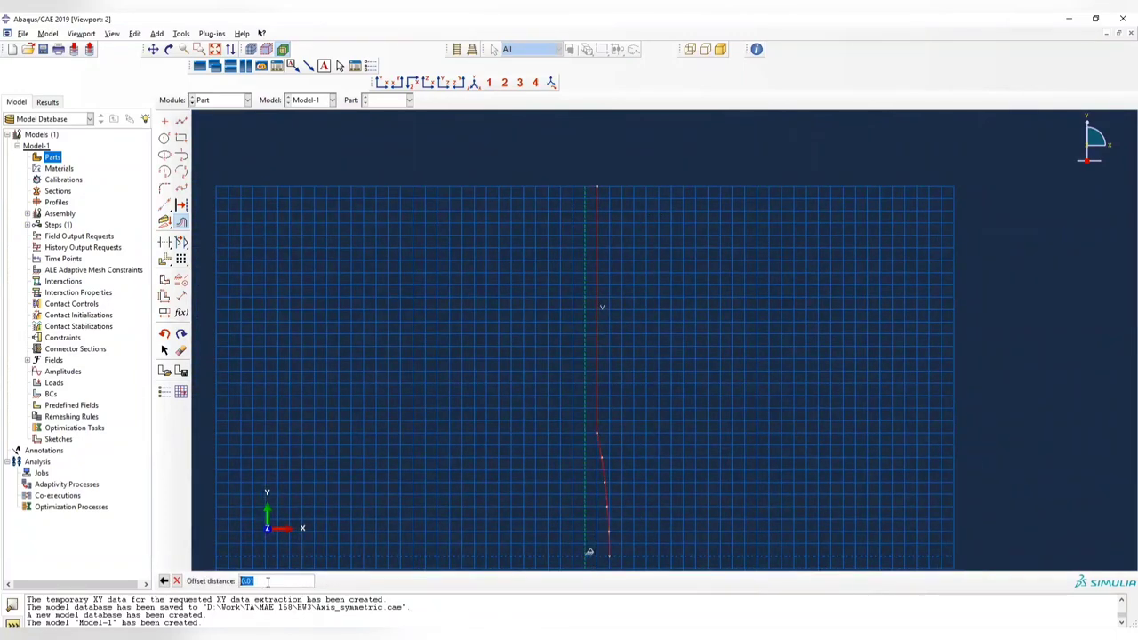
key("Return")
key("Return")
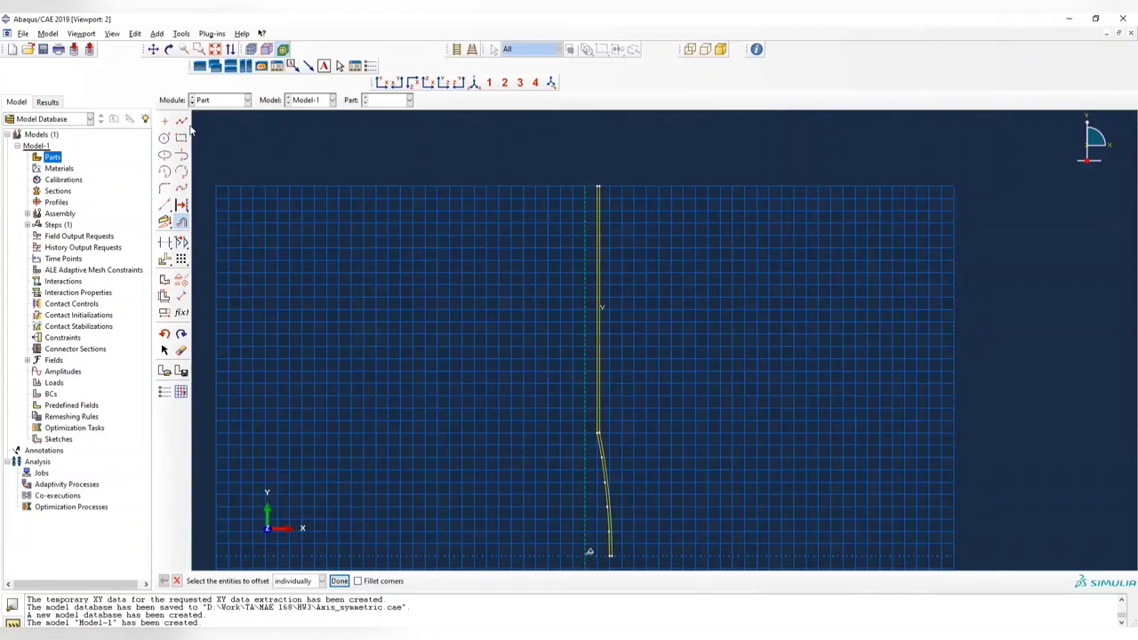
Check the closing lines at the profile's top and bottom ends, then finish the section sketch.
left_click(180, 120)
scroll(609, 156, "up", 3)
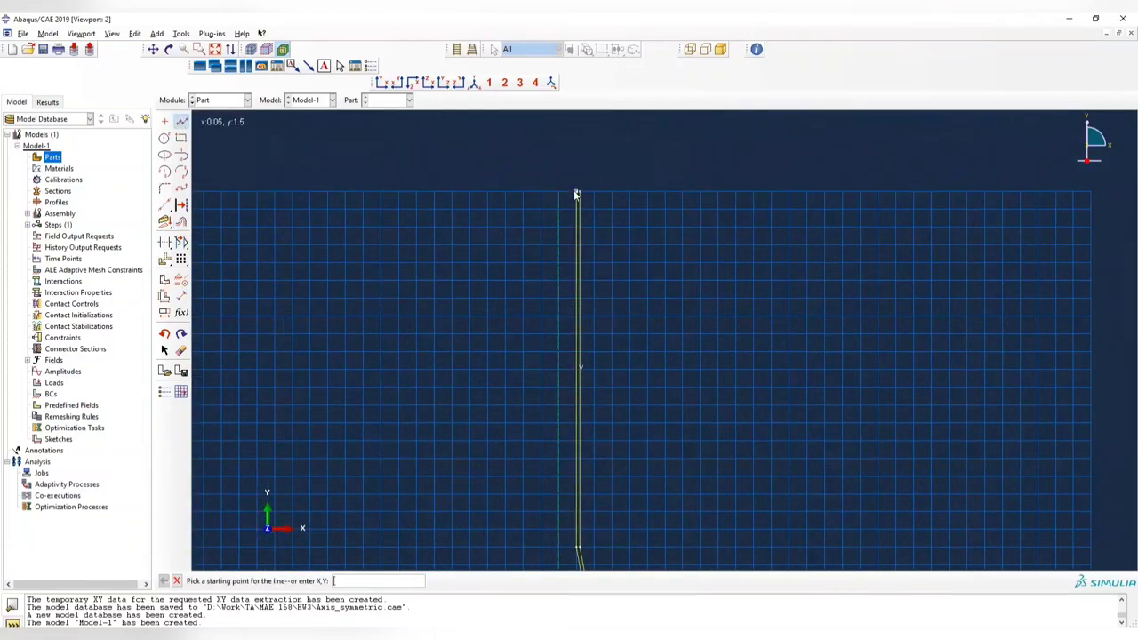
left_click(577, 194)
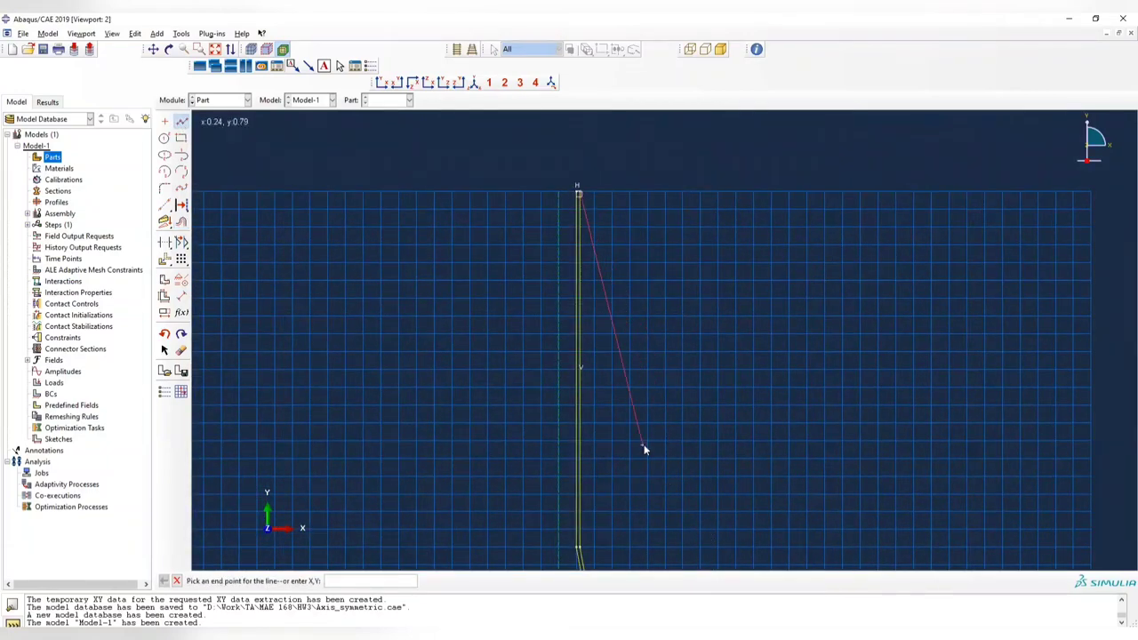
left_click(176, 581)
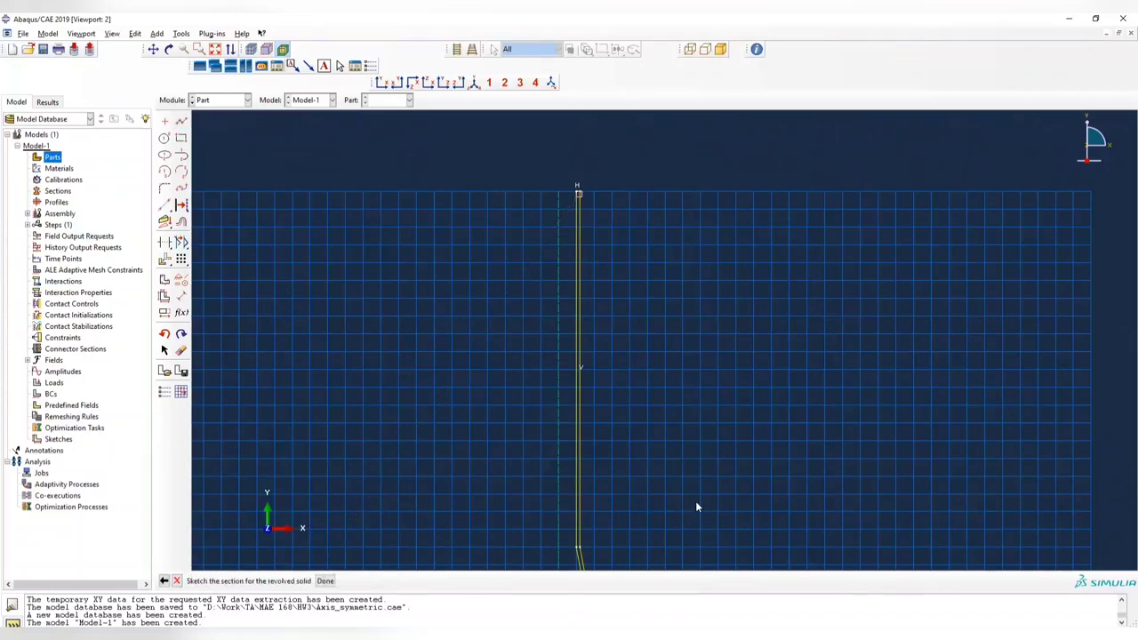
middle_click_drag(684, 514, 714, 152, "ctrl+alt")
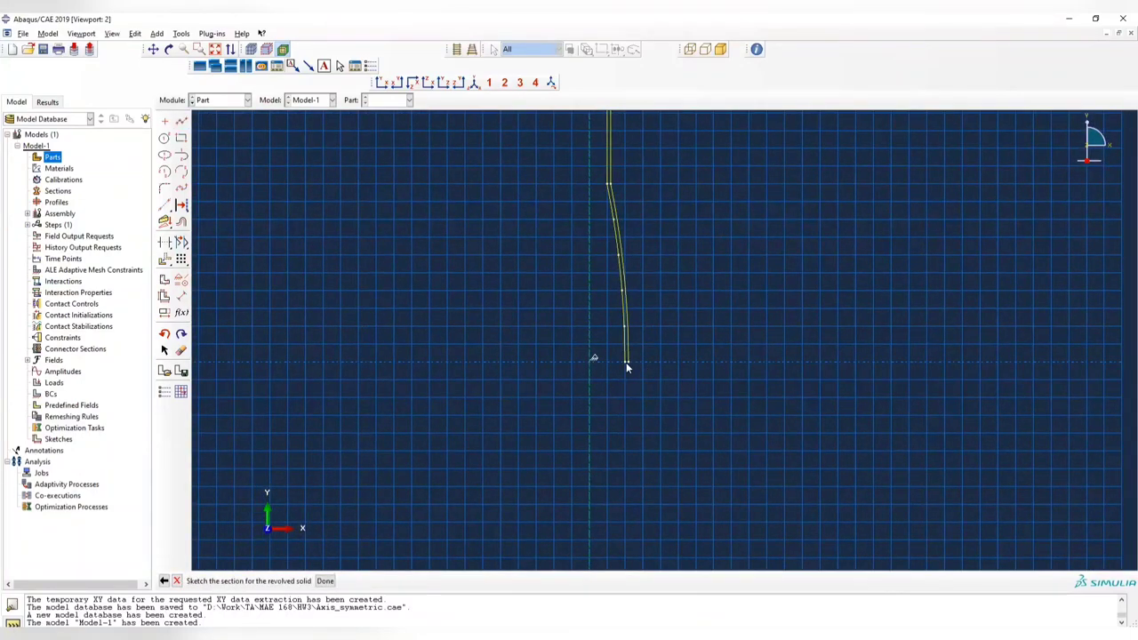
left_click(182, 119)
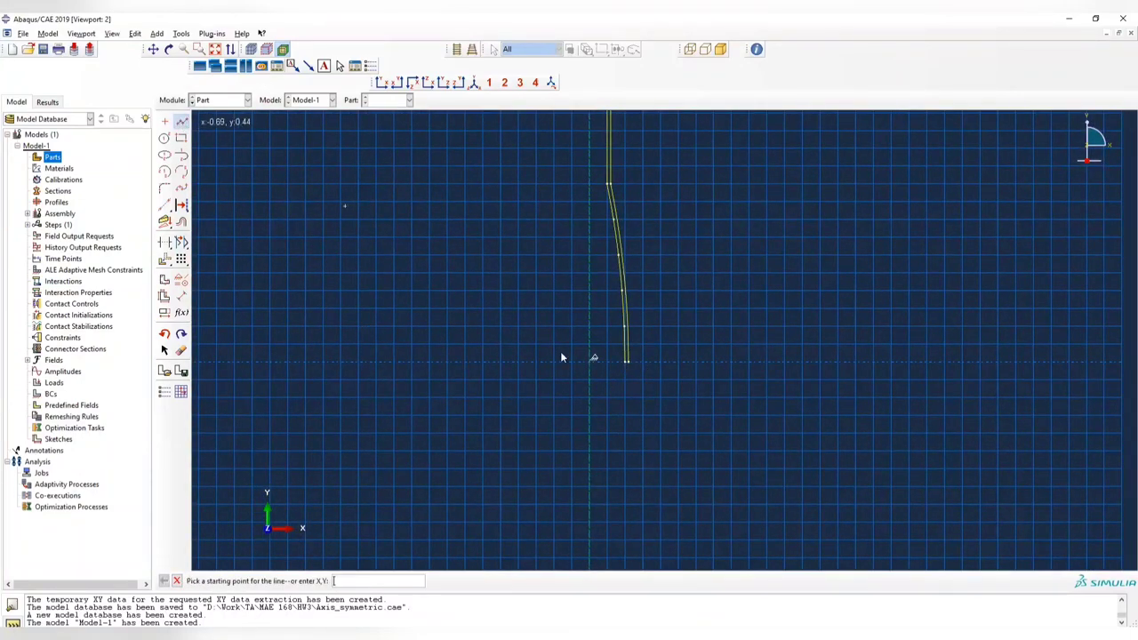
left_click(626, 362)
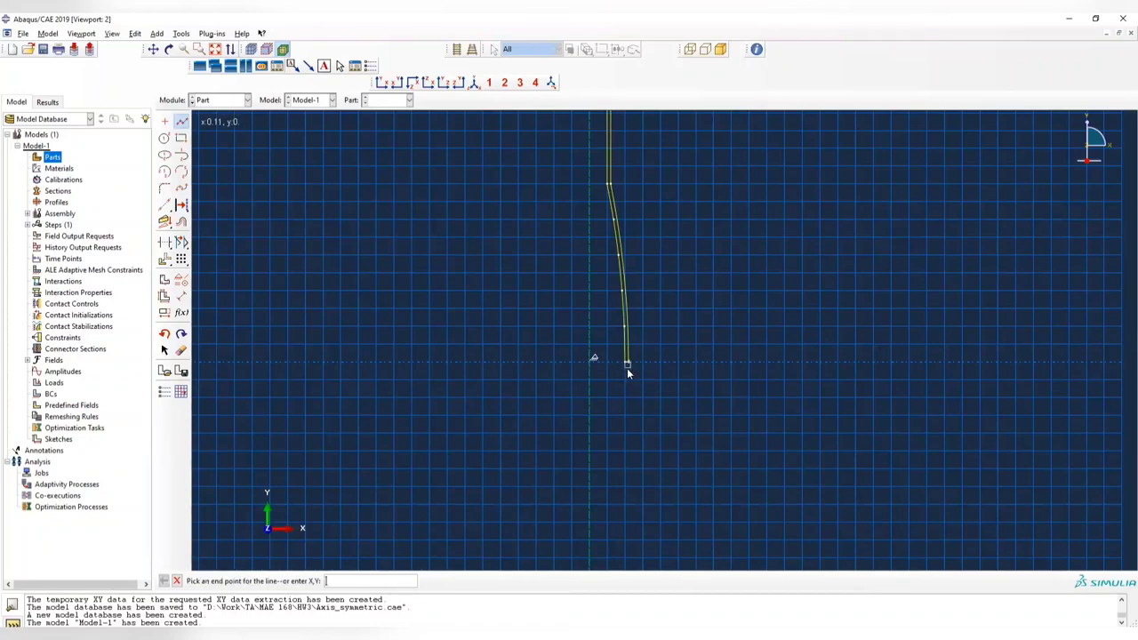
left_click(176, 580)
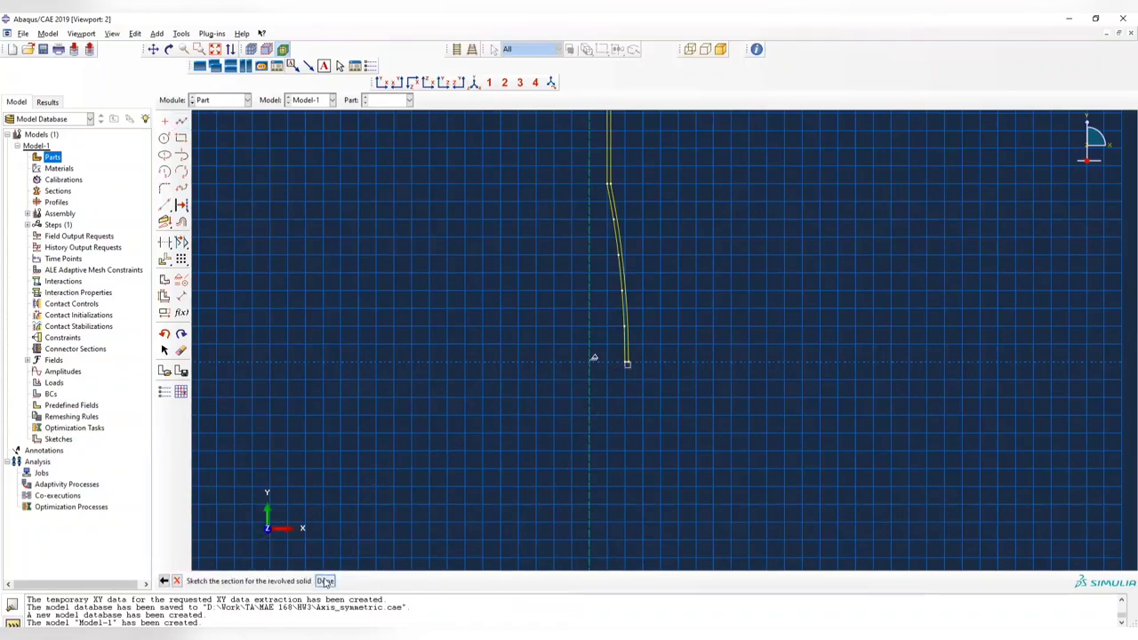
left_click(325, 581)
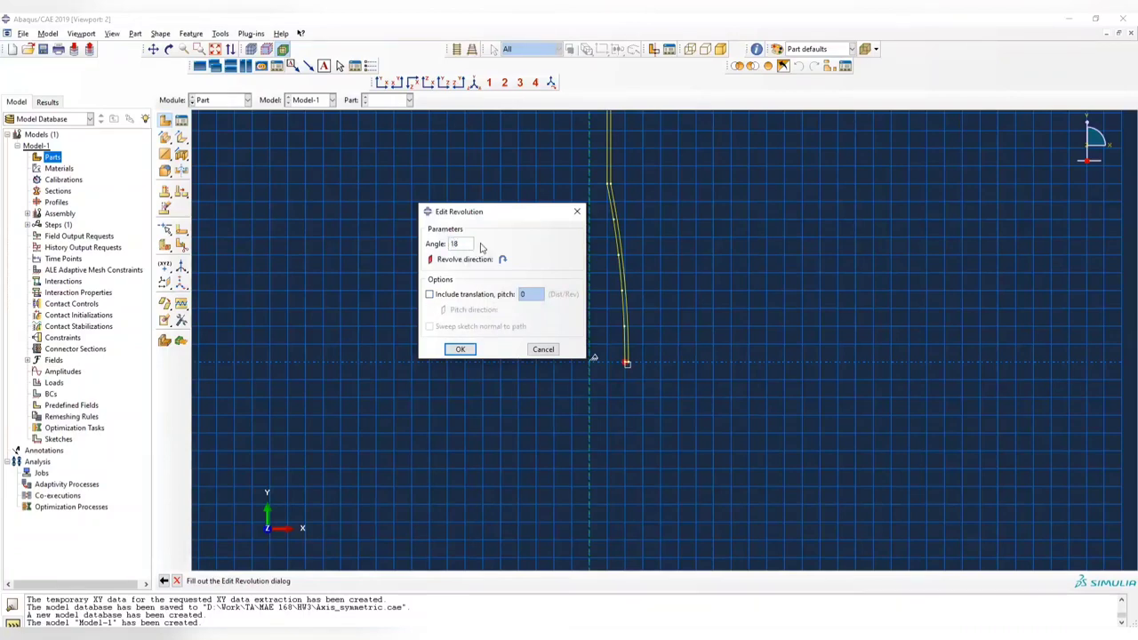
Confirm the 180-degree revolution and rotate the view to lay the half-pipe horizontally.
left_click(464, 350)
left_click_drag(725, 362, 736, 384, "ctrl+alt")
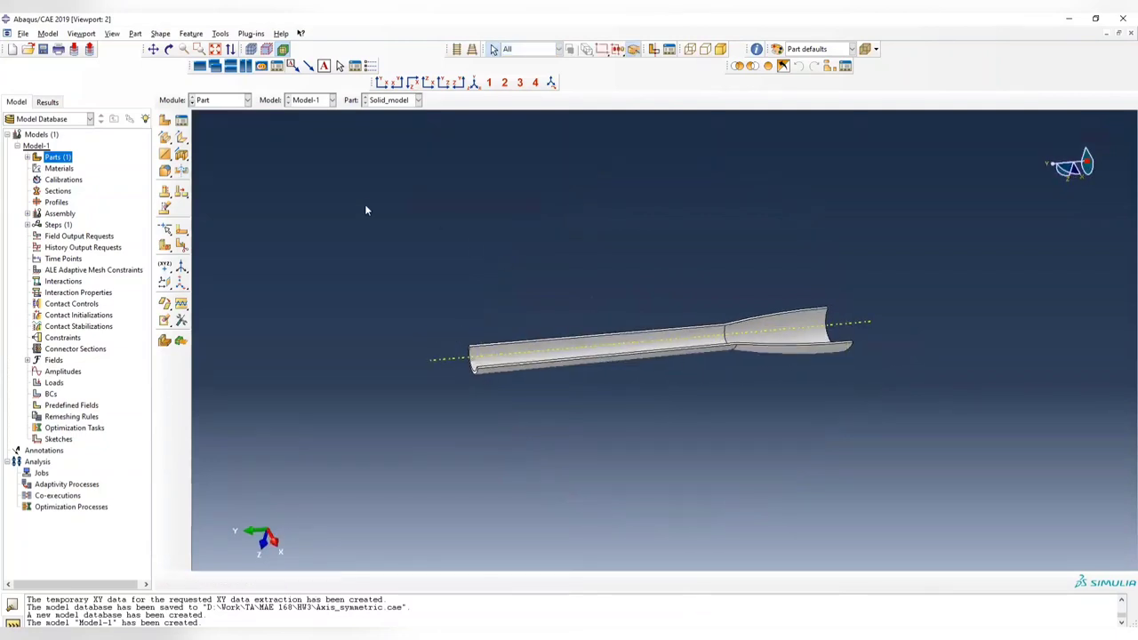
Switch to the Property module and create a material named Aluminum, showing its General behaviours.
left_click(224, 103)
left_click(228, 126)
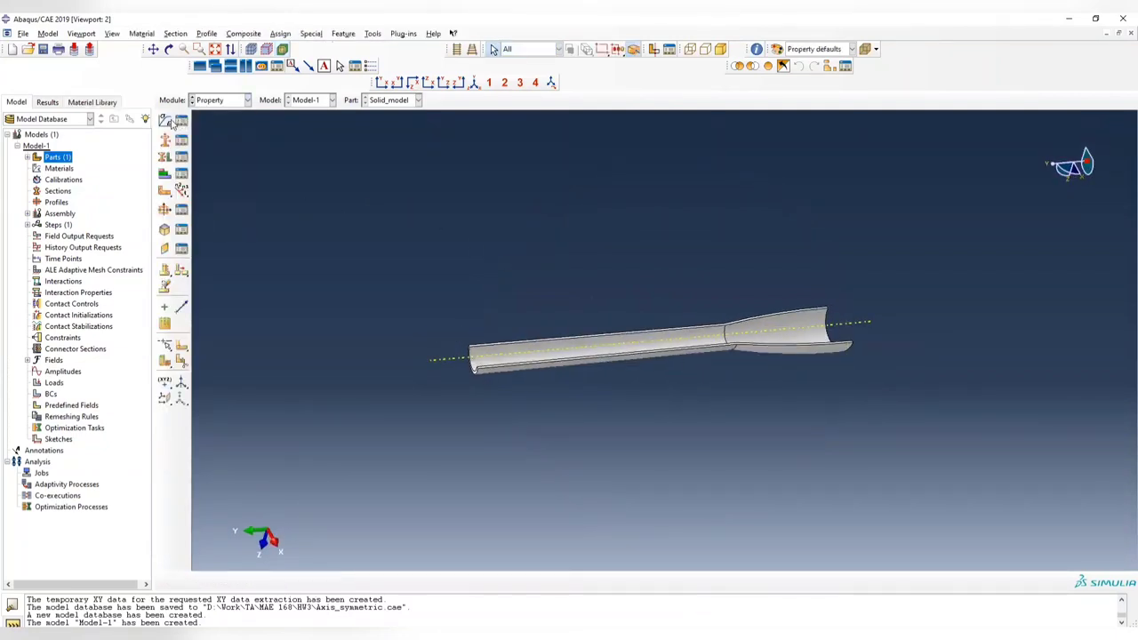
left_click(165, 120)
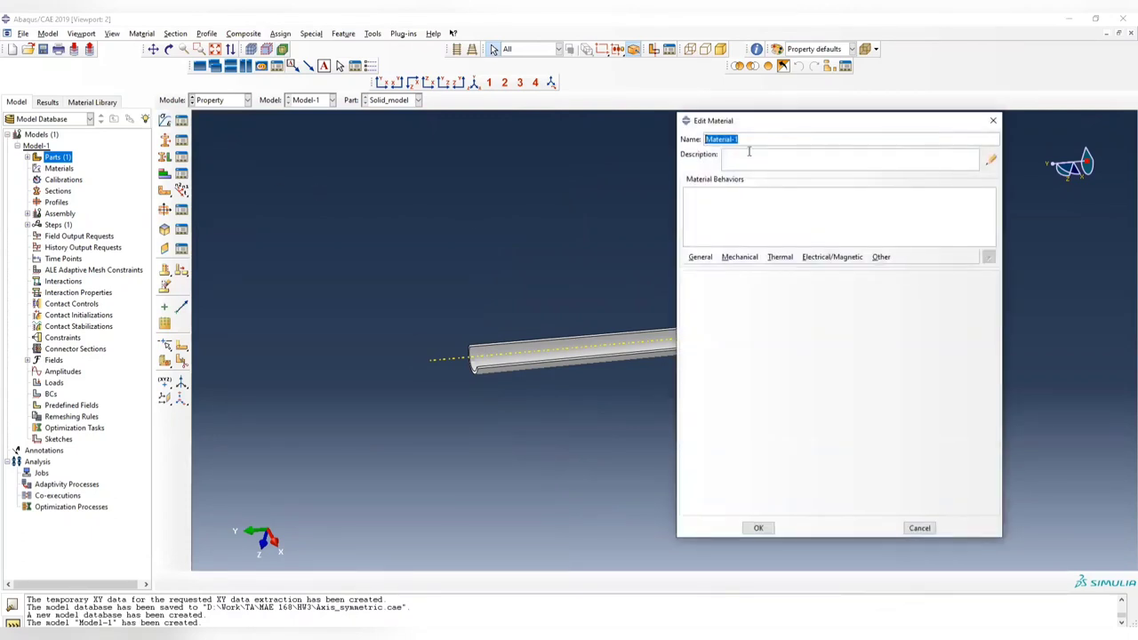
type("Aluminum")
left_click(701, 257)
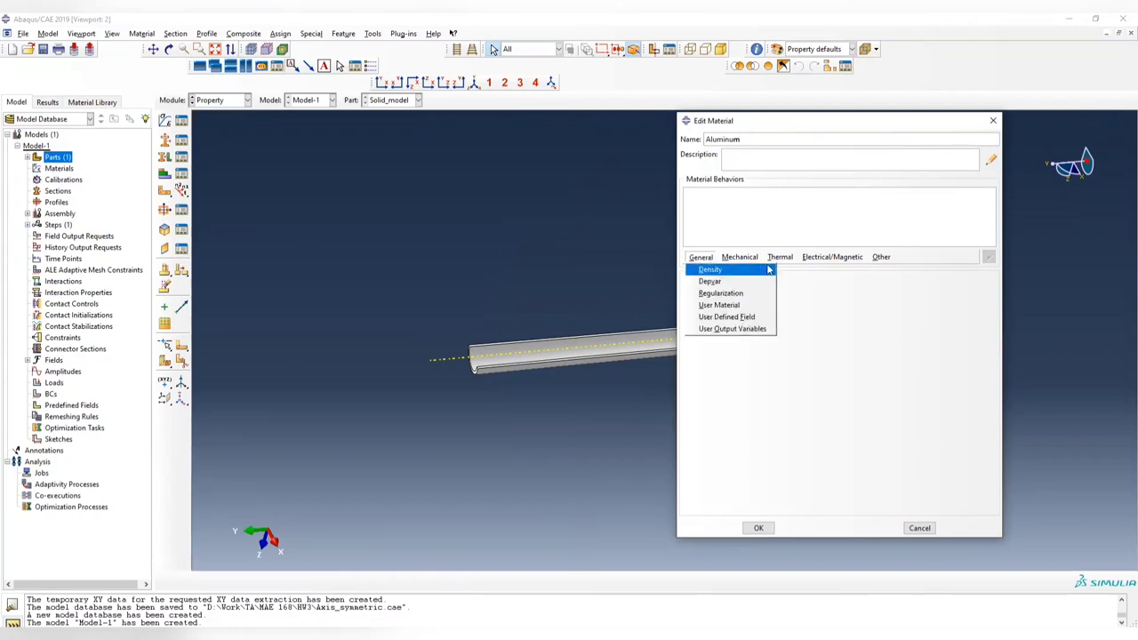
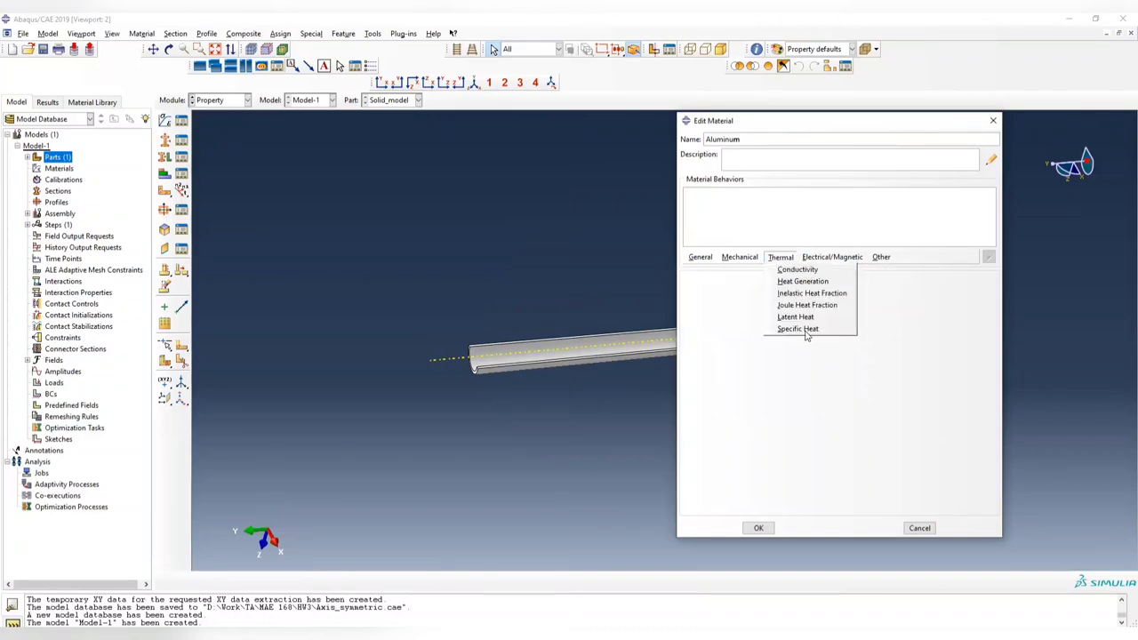
Give the Aluminium material an isotropic thermal conductivity of 240 and save it.
left_click(797, 270)
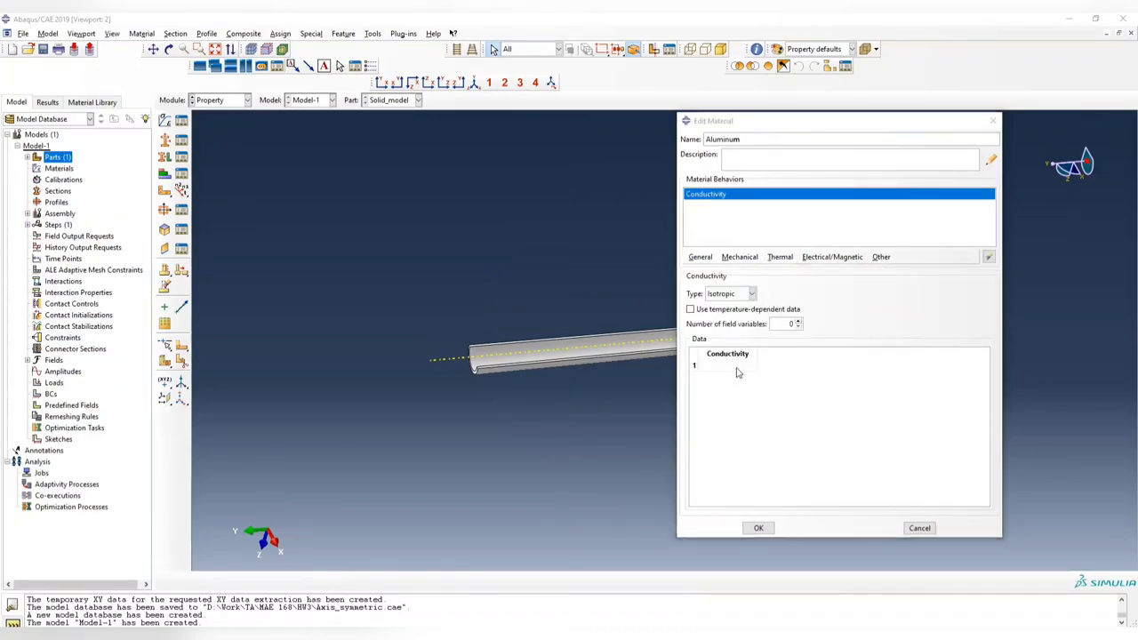
key("alt+Tab")
key("alt+Tab")
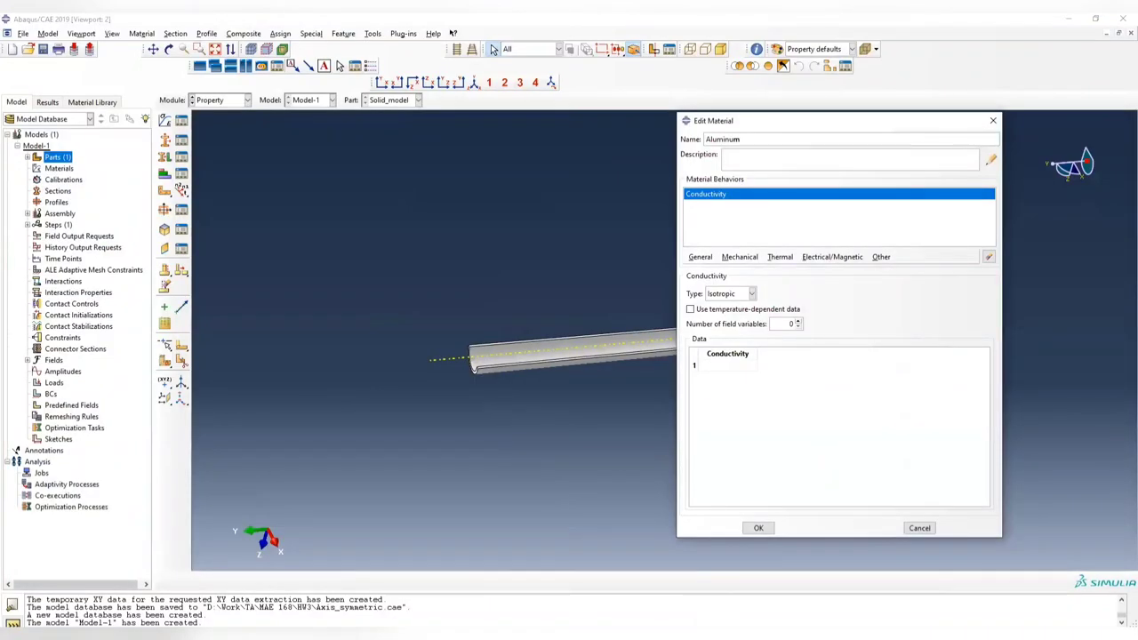
key("alt+Tab")
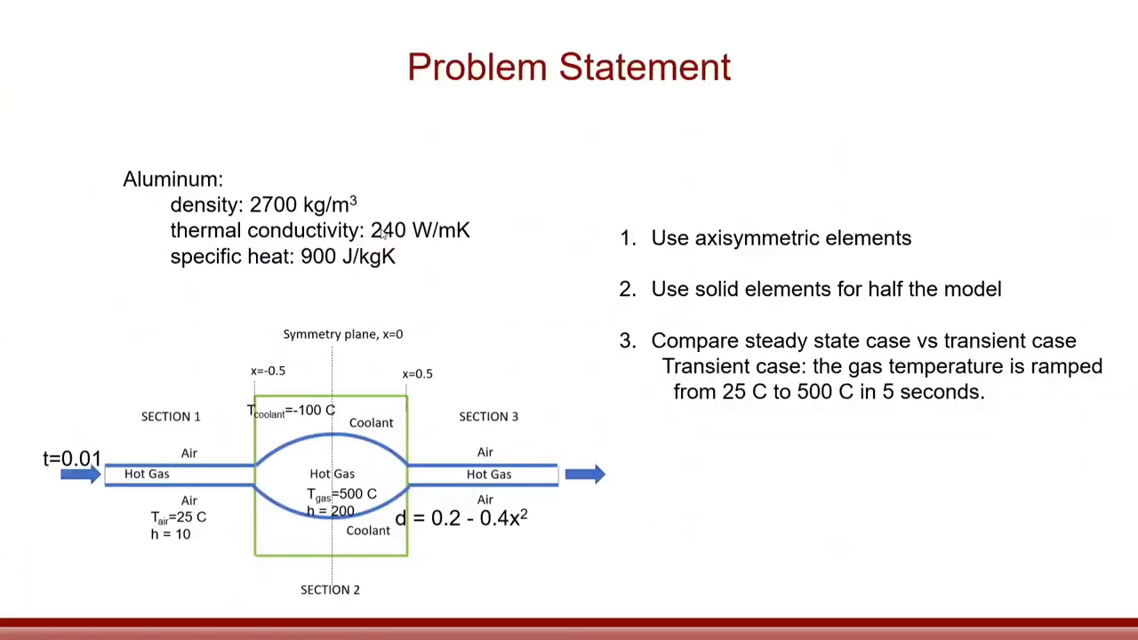
key("alt+Tab")
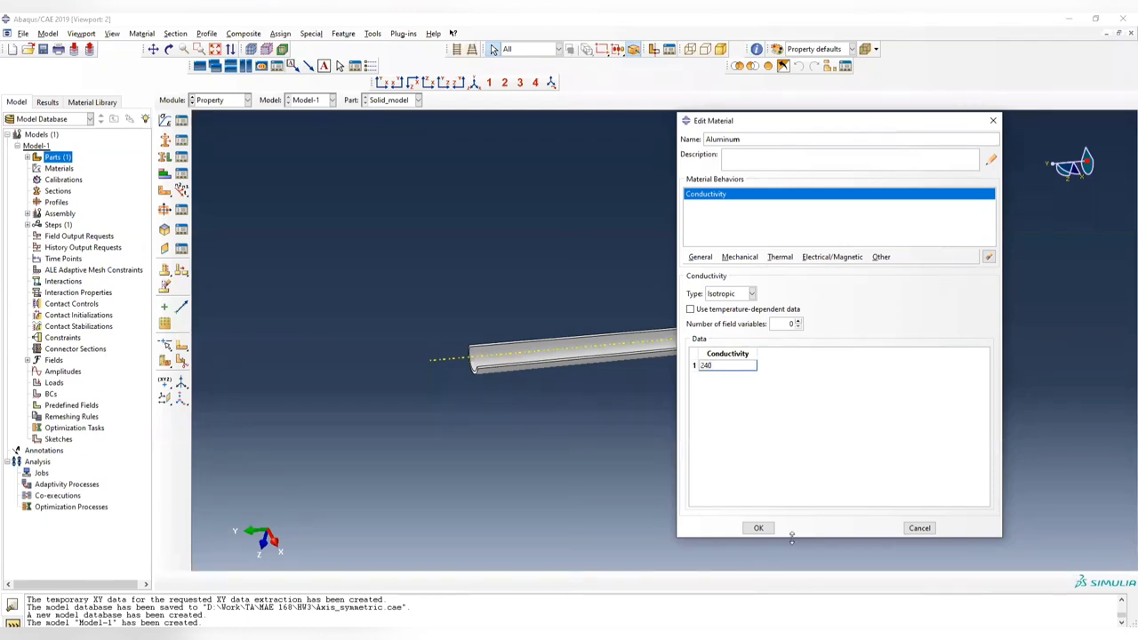
left_click(758, 528)
left_click(165, 140)
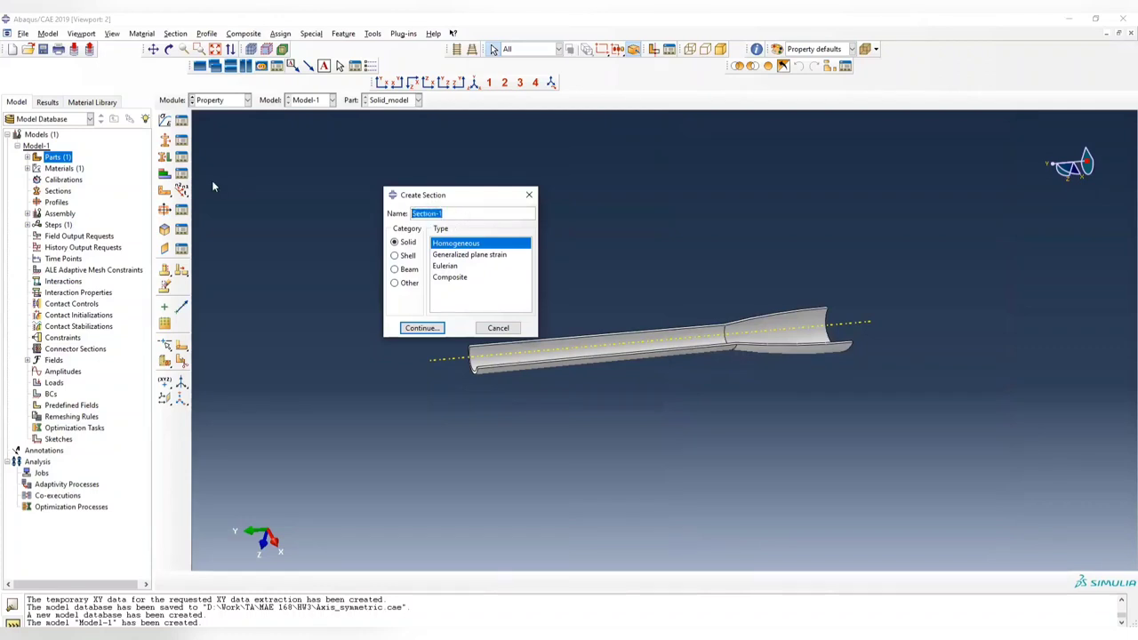
Create the Aluminum solid section and assign it to the whole Solid_model part.
type("Aluminum")
left_click(421, 328)
left_click(566, 345)
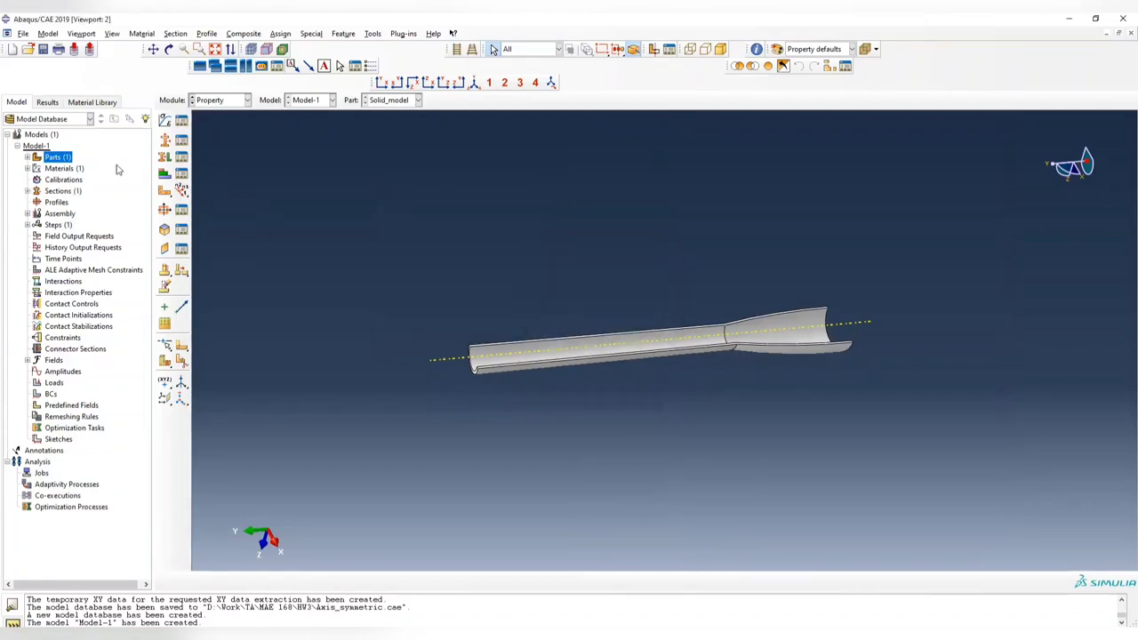
left_click(164, 158)
left_click(520, 351)
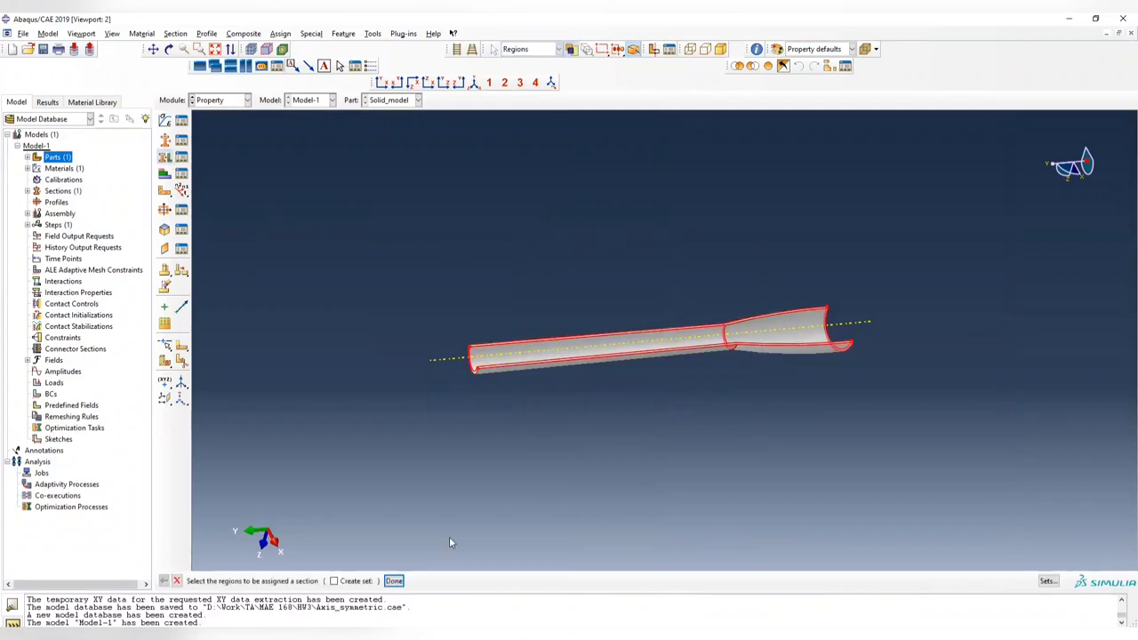
left_click(394, 581)
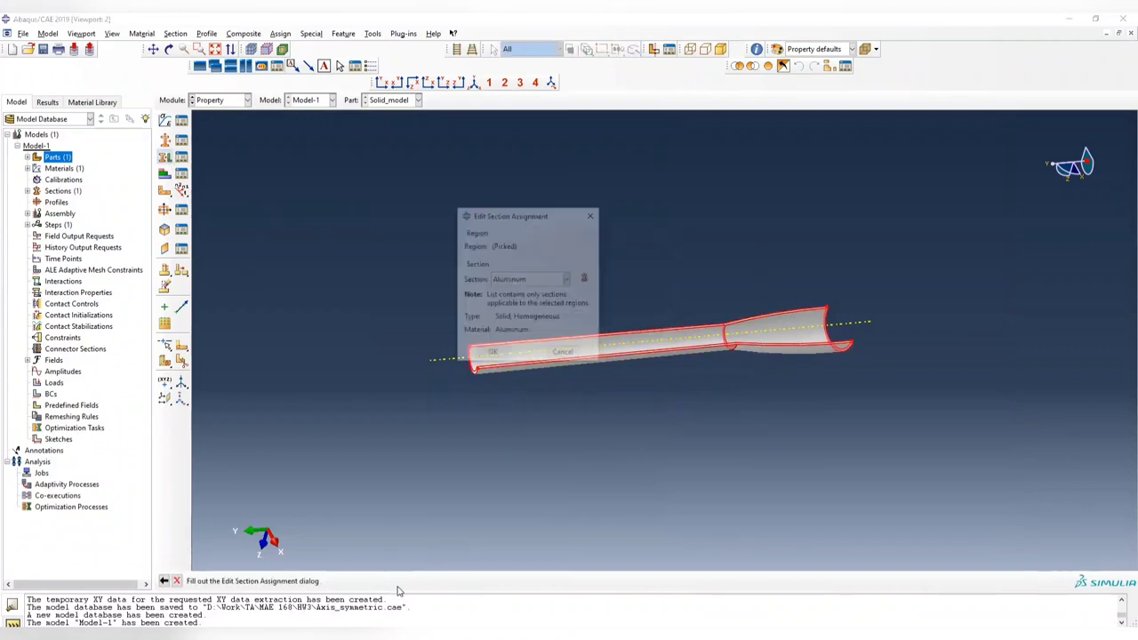
left_click(492, 354)
Add an independent Solid_model instance to the assembly.
left_click(219, 101)
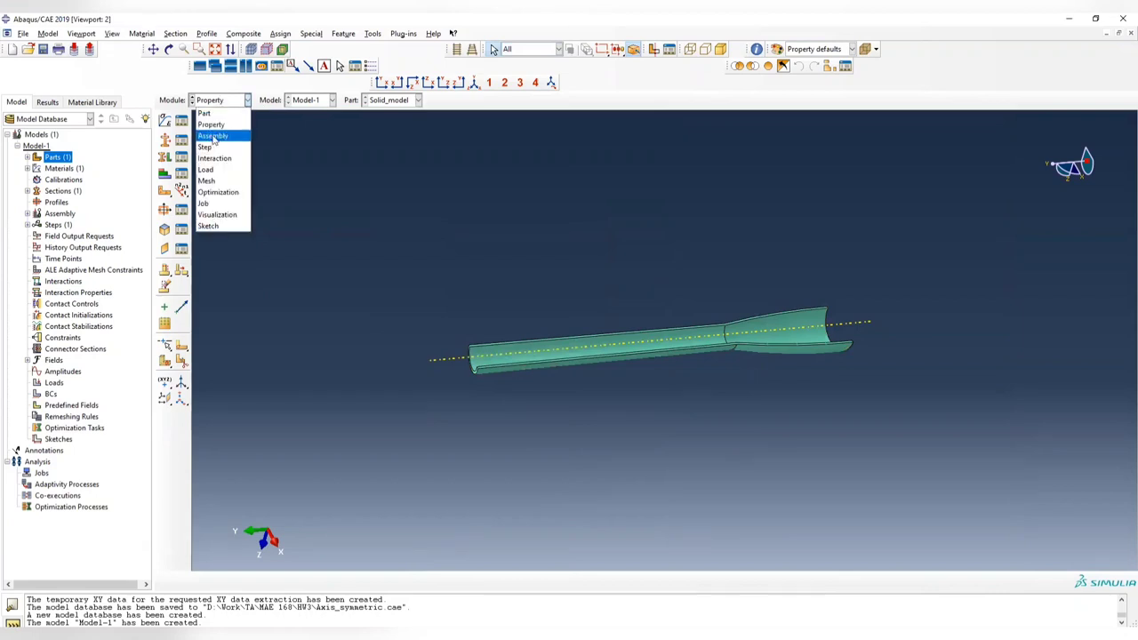
left_click(218, 140)
left_click(166, 120)
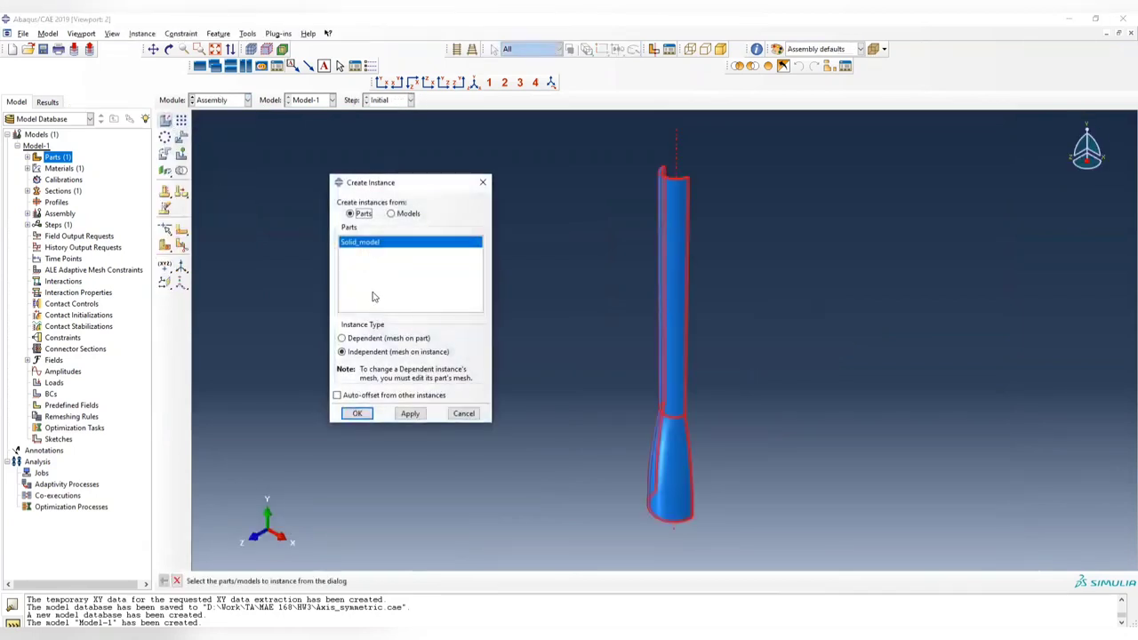
left_click(357, 413)
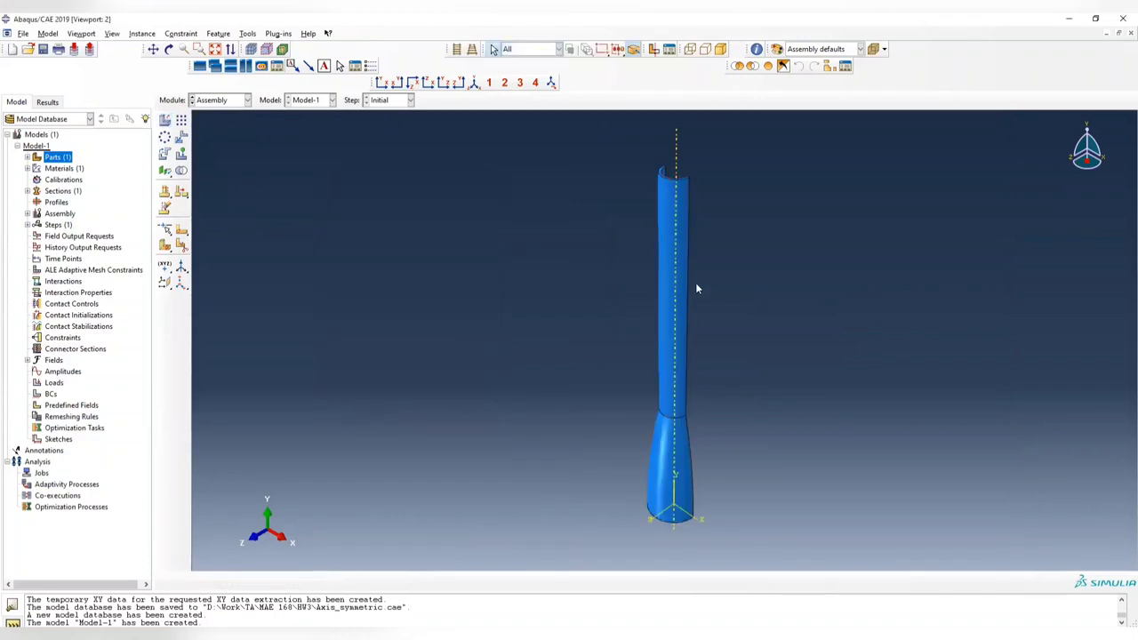
left_click_drag(697, 288, 694, 249, "ctrl+alt")
left_click(222, 101)
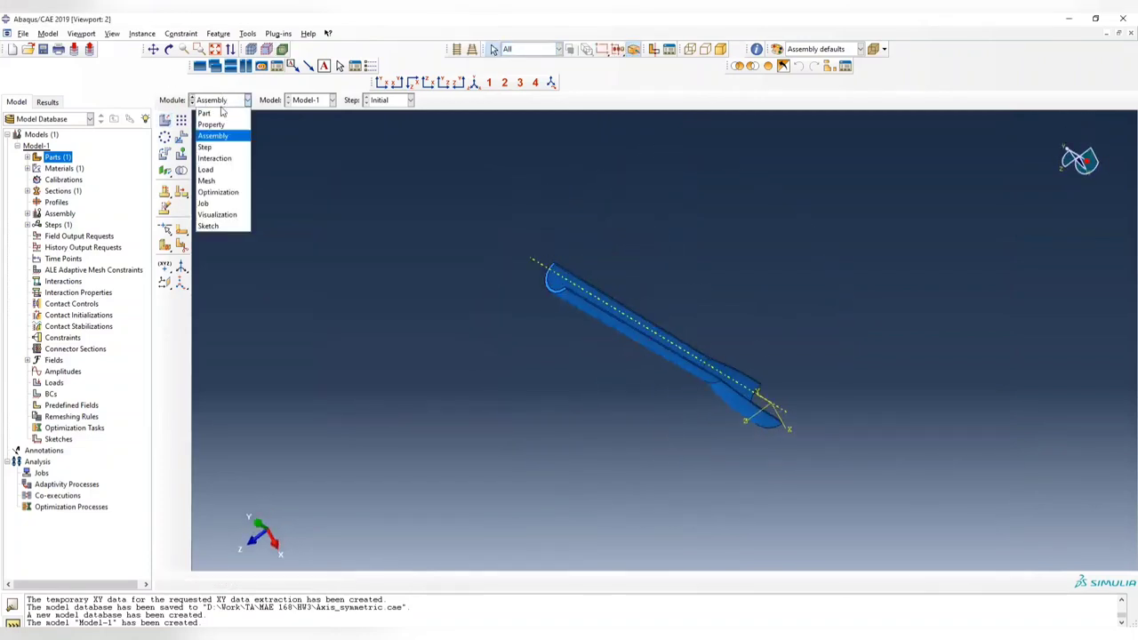
Create a steady-state Heat transfer step named SSA following the Initial step.
left_click(205, 147)
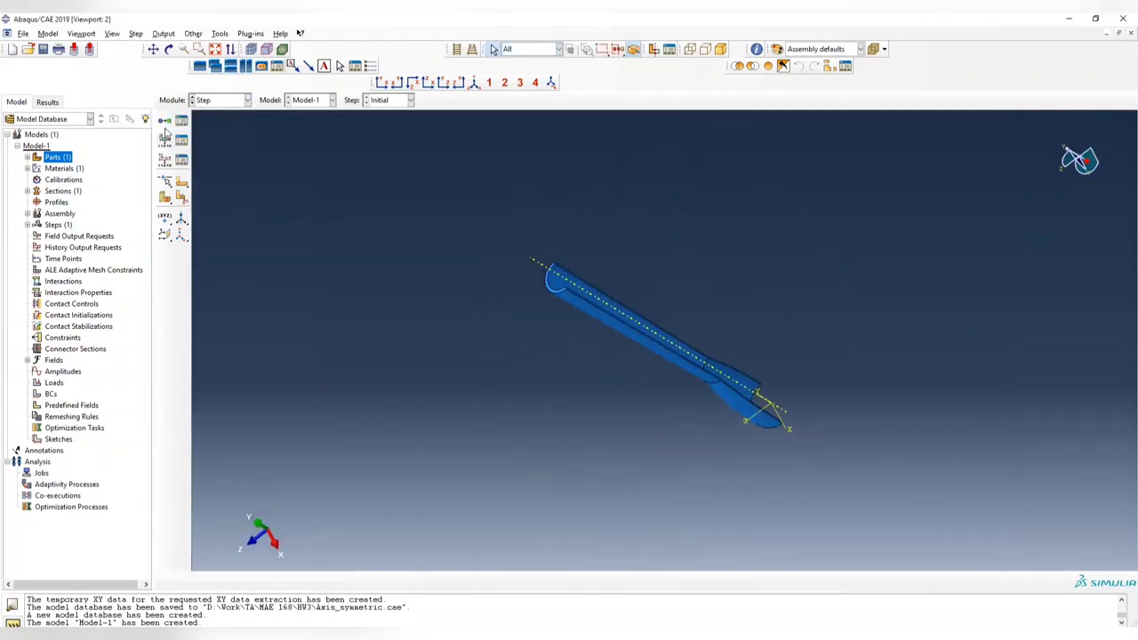
left_click(182, 120)
left_click(269, 296)
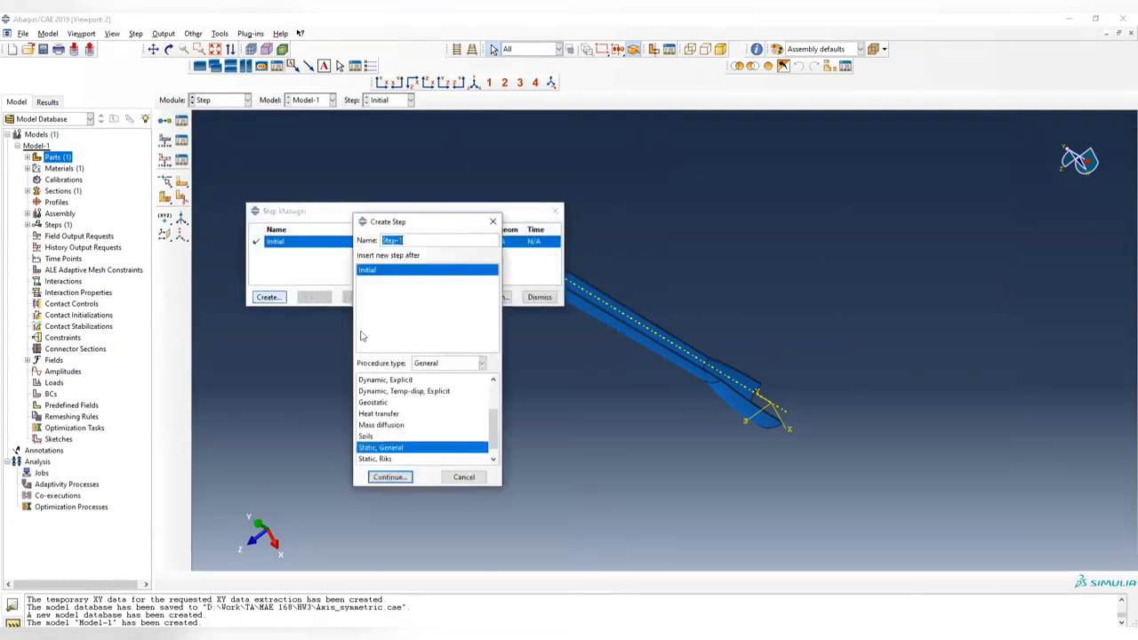
left_click(377, 414)
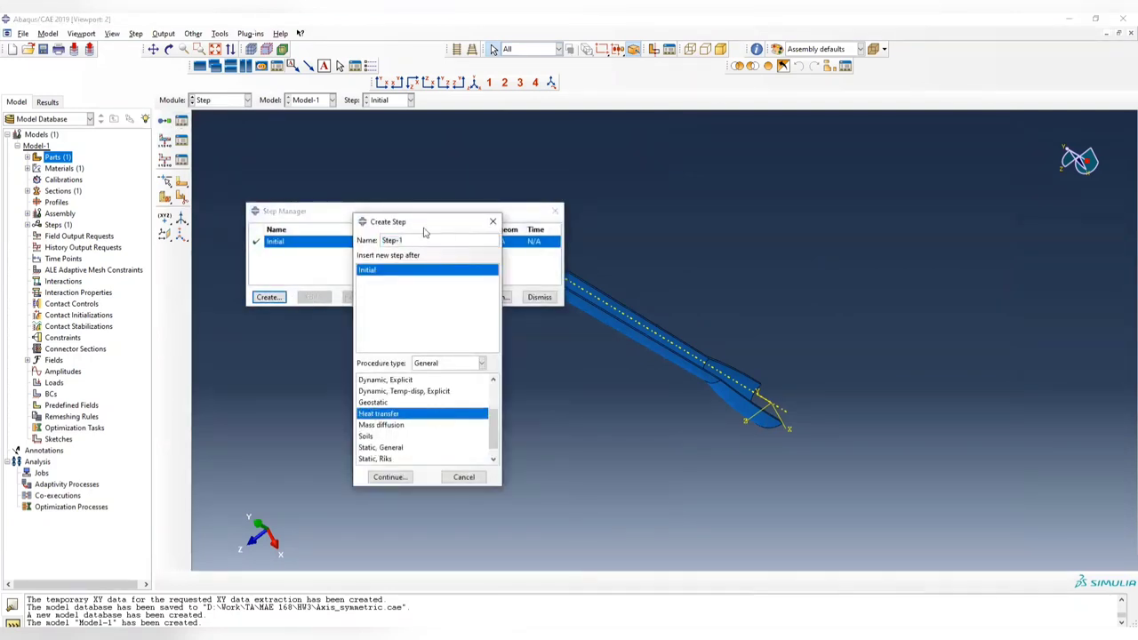
type("heat")
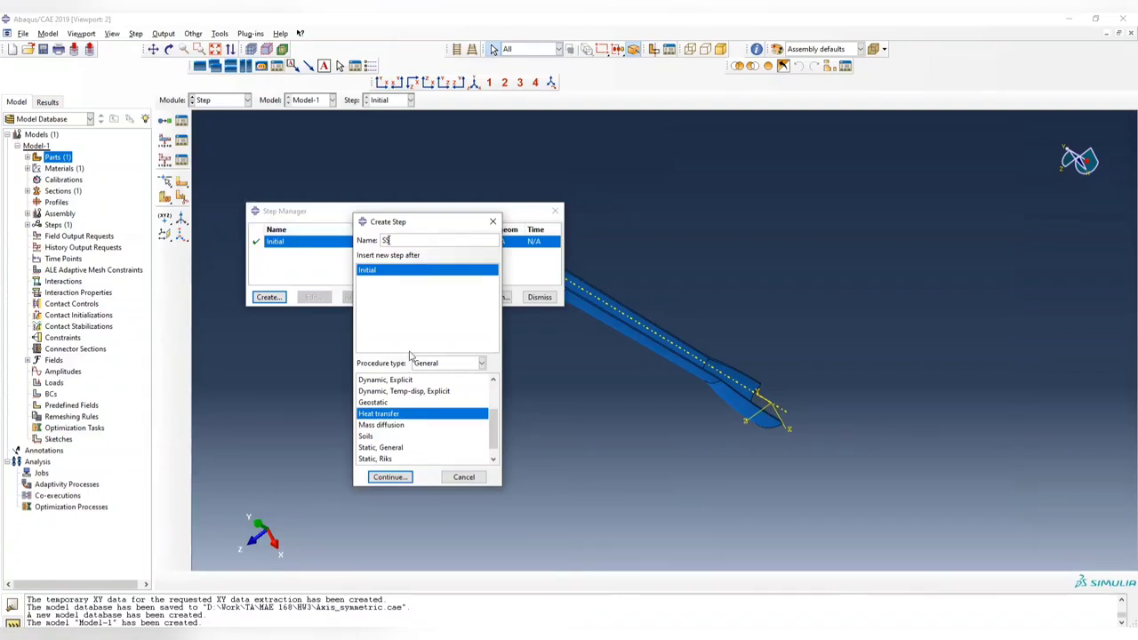
type("A")
left_click(391, 477)
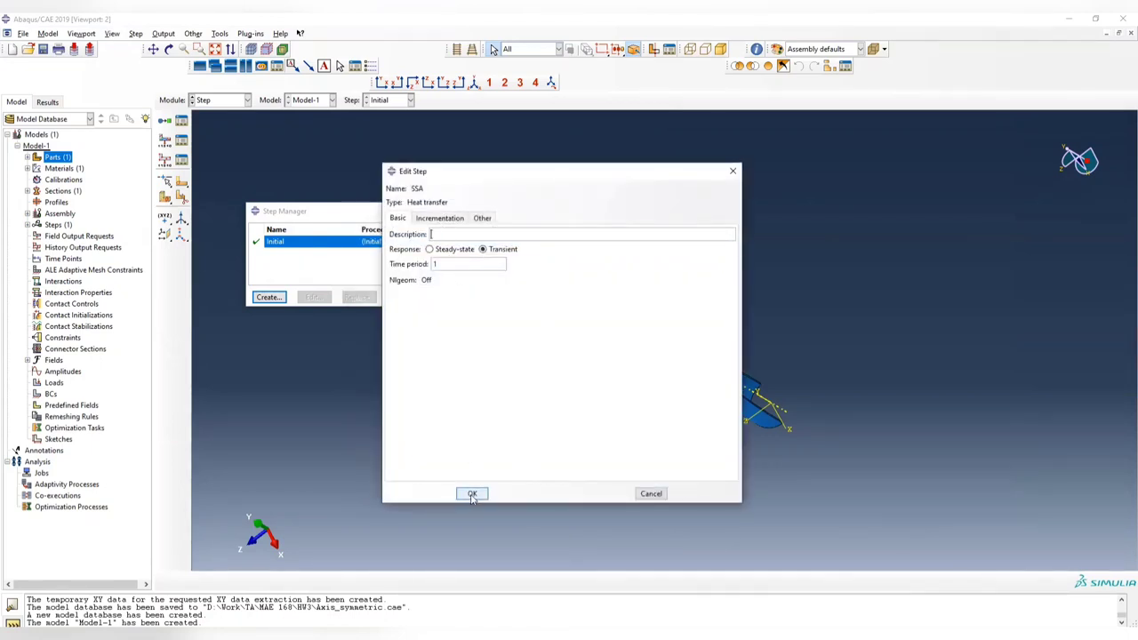
left_click(435, 249)
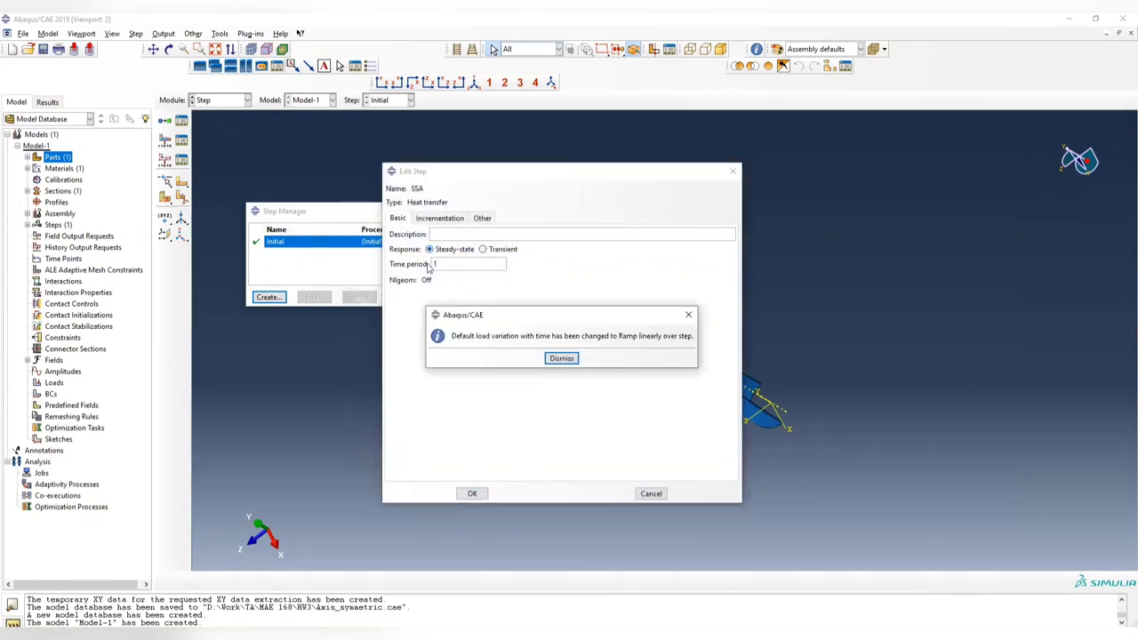
left_click(566, 358)
left_click(471, 493)
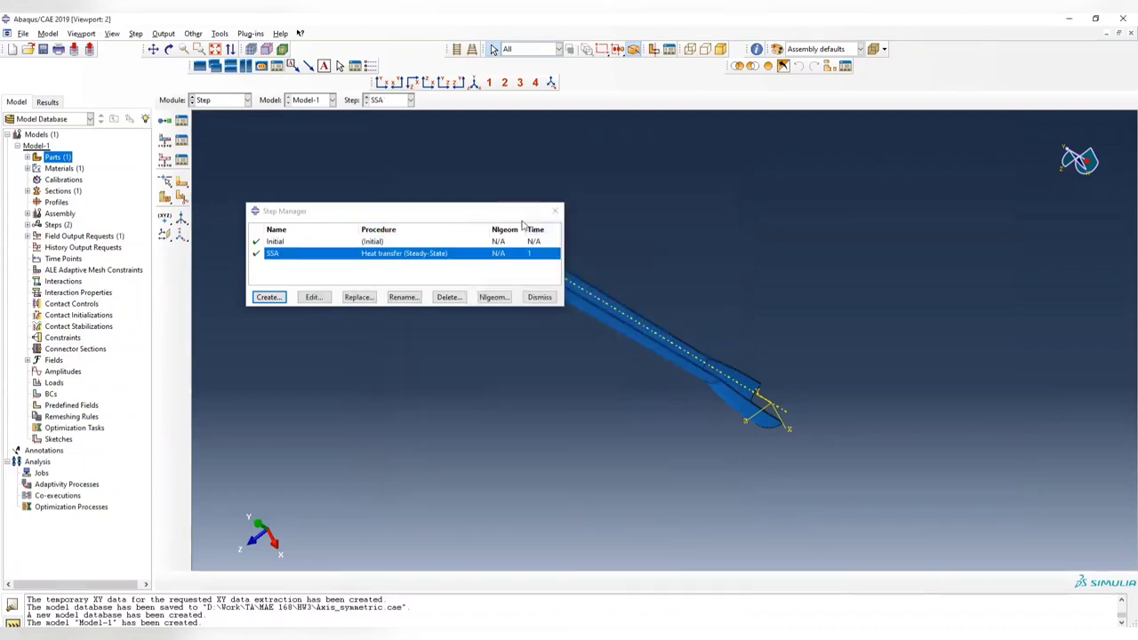
left_click(554, 211)
left_click(235, 102)
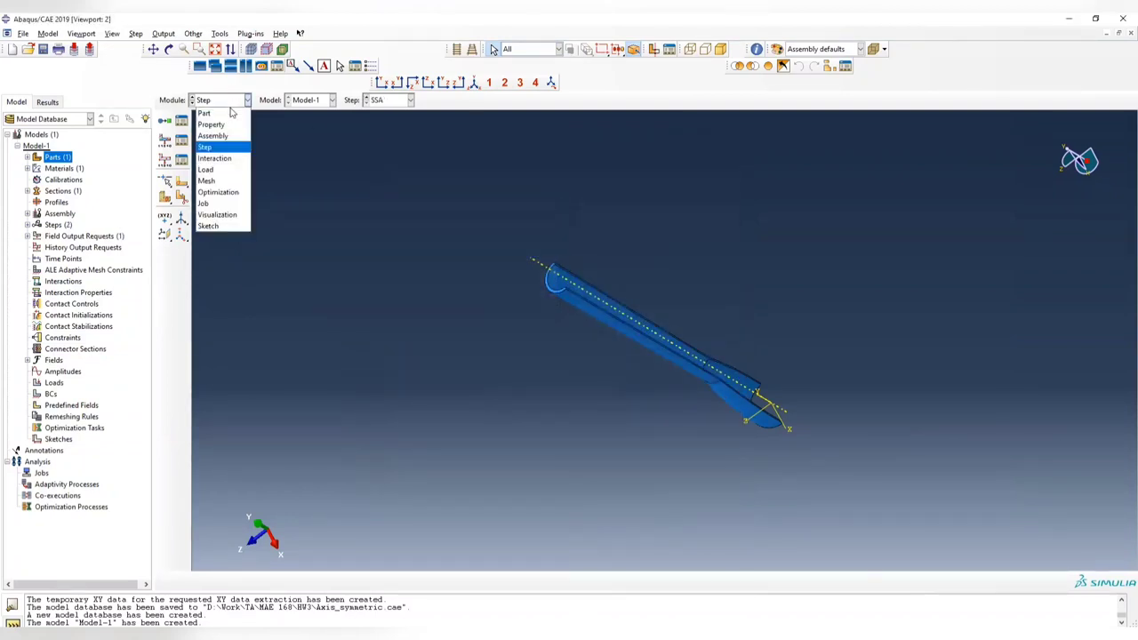
left_click(215, 158)
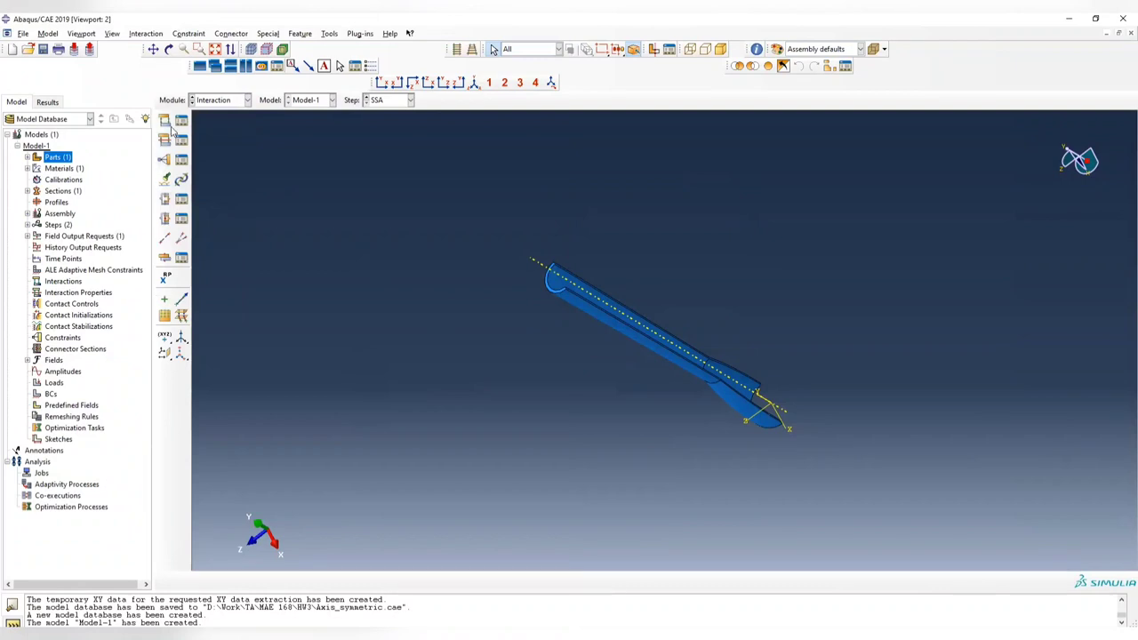
Create surface film condition 'gas' on the shaft and flared surfaces, coefficient 200, sink 500.
left_click(164, 119)
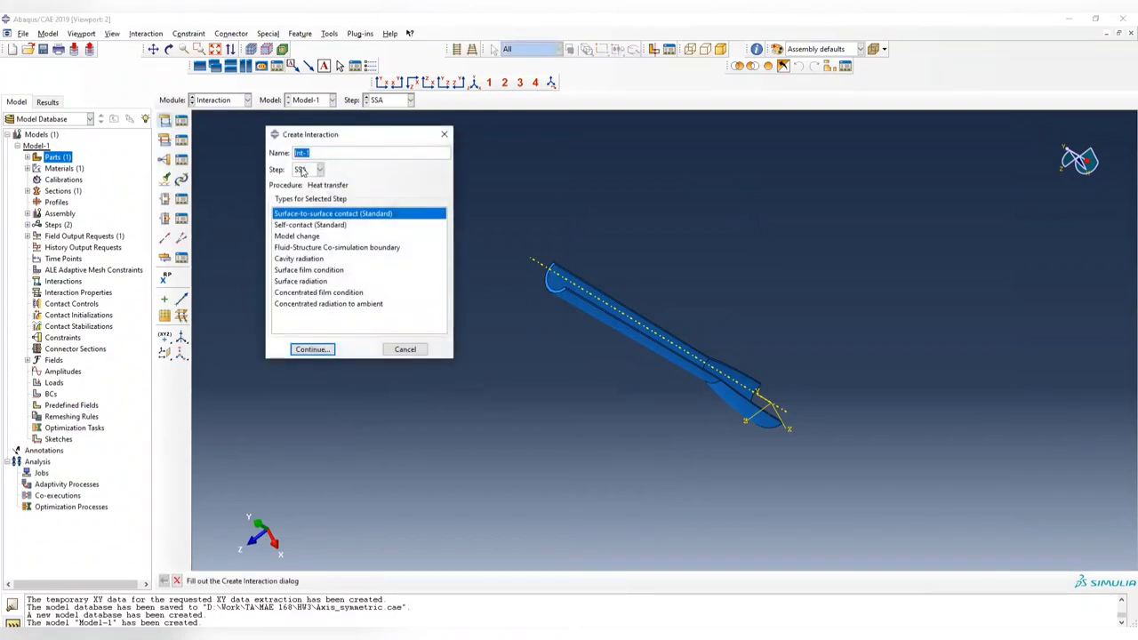
left_click(304, 153)
type("gas")
left_click(309, 269)
left_click(312, 349)
left_click_drag(839, 361, 668, 338, "ctrl+alt")
left_click(668, 355)
left_click(798, 412, "shift")
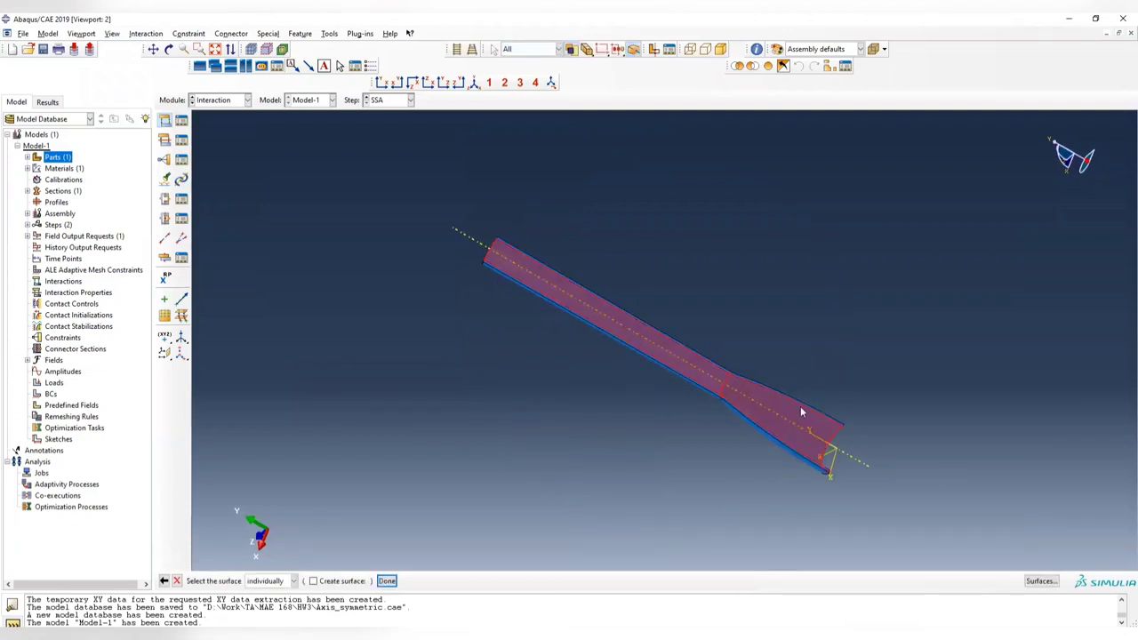
left_click_drag(803, 411, 555, 480, "ctrl+alt")
left_click(386, 581)
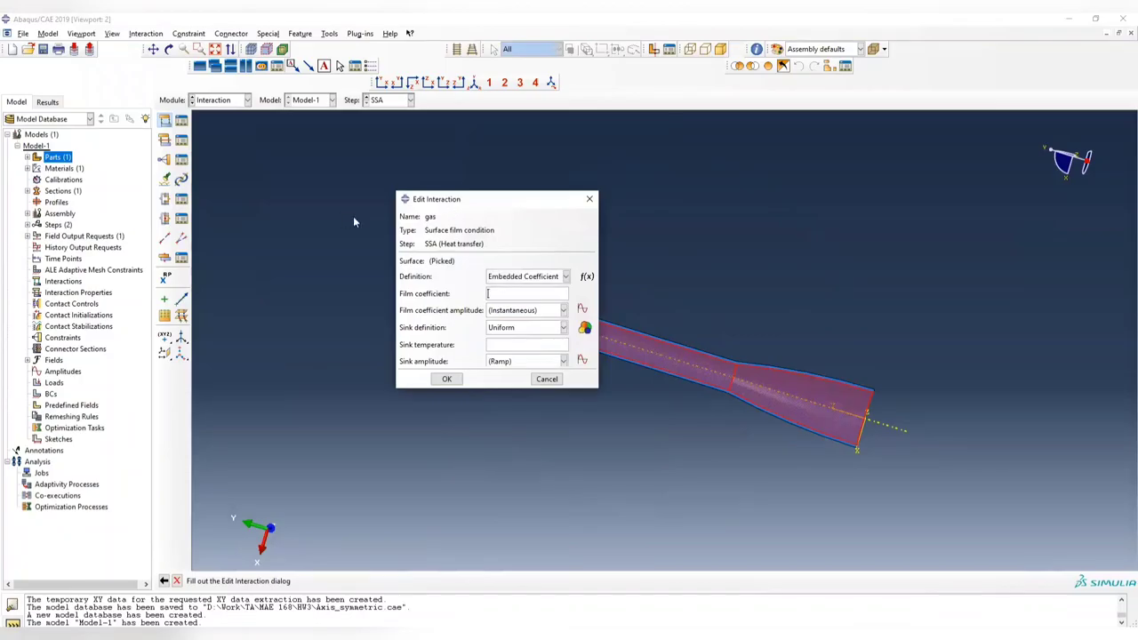
type("200")
type("500")
left_click(447, 378)
left_click_drag(648, 388, 347, 230, "ctrl+alt")
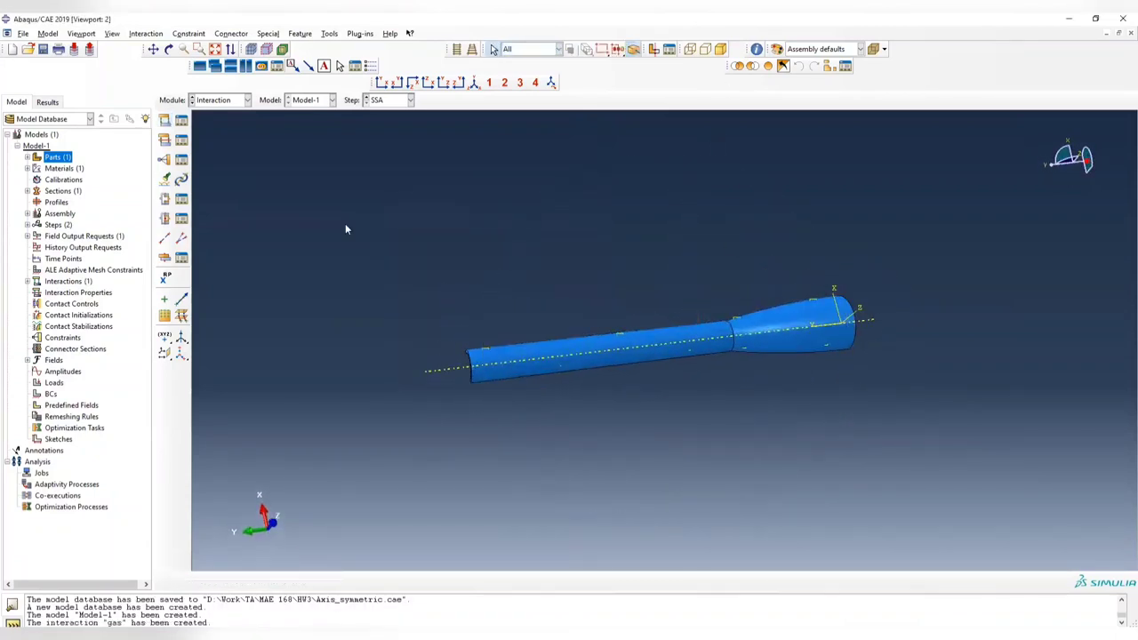
Add surface film condition 'air' on the straight shaft with coefficient 10 and sink 25.
left_click(165, 121)
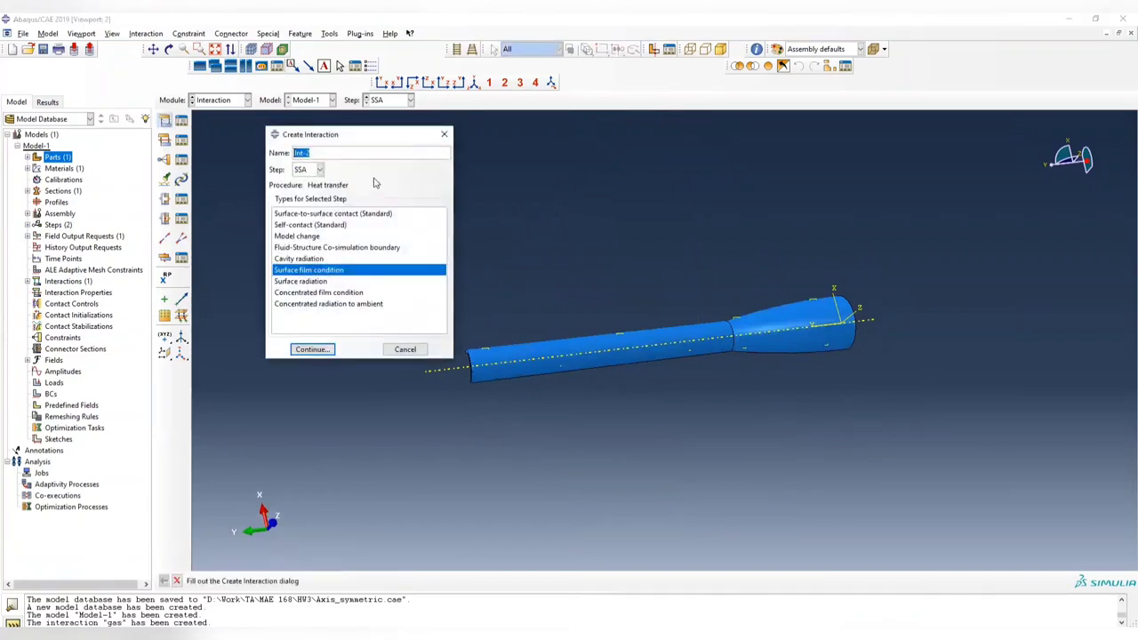
type("c")
left_click(312, 348)
left_click(631, 346)
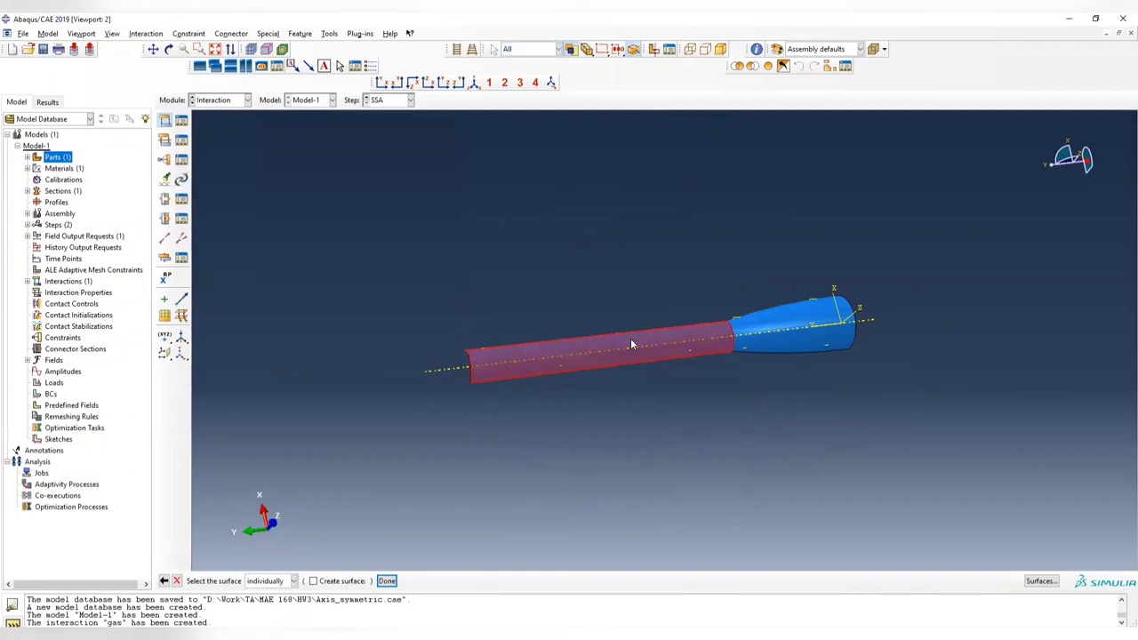
left_click(386, 581)
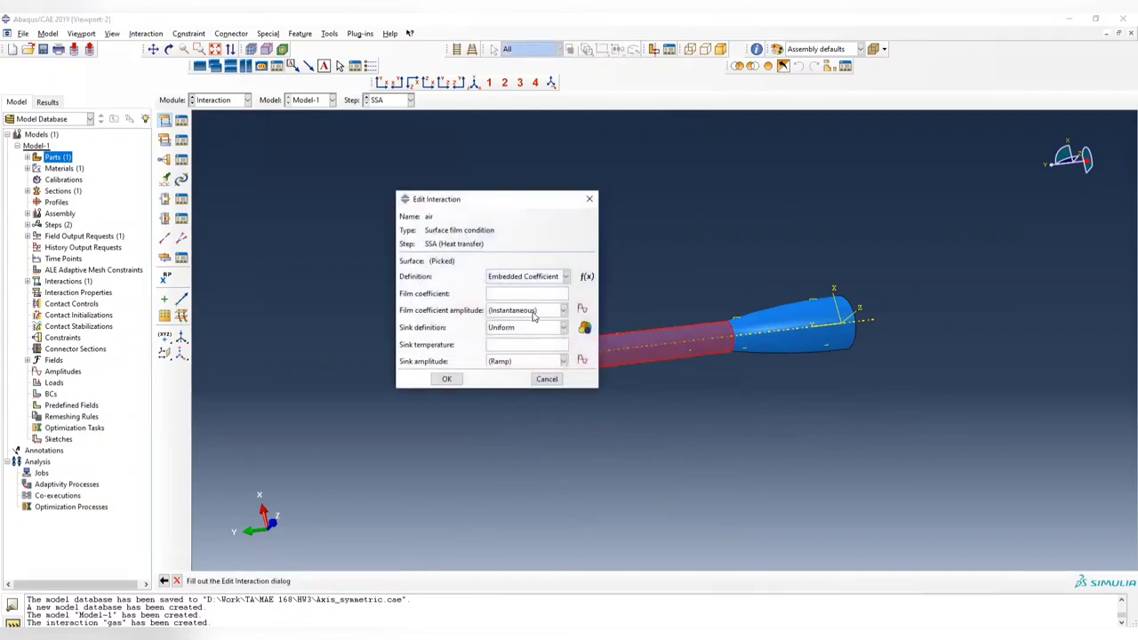
key("alt+Tab")
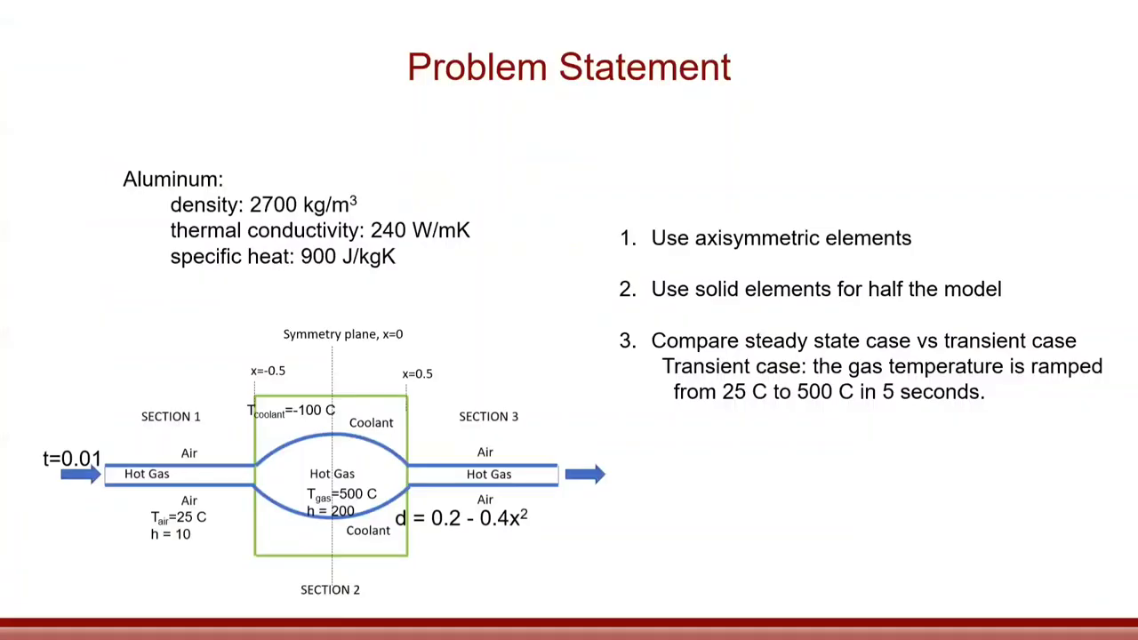
key("alt+Tab")
type("10")
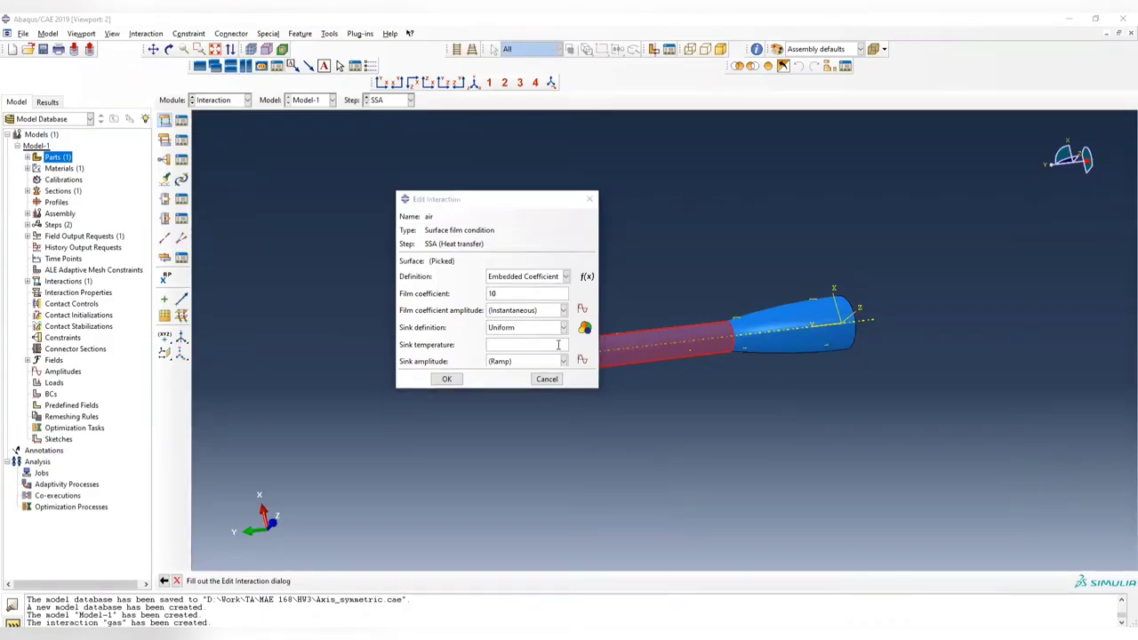
key("alt+Tab")
key("alt+Tab")
type("25")
left_click(446, 378)
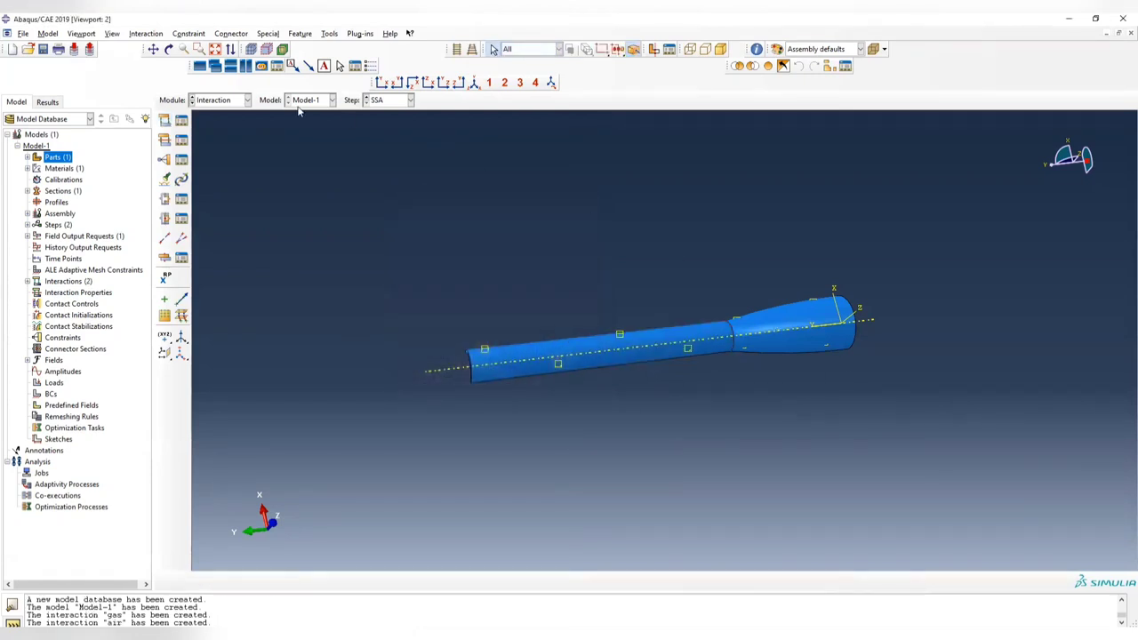
left_click_drag(727, 292, 569, 306, "ctrl+alt")
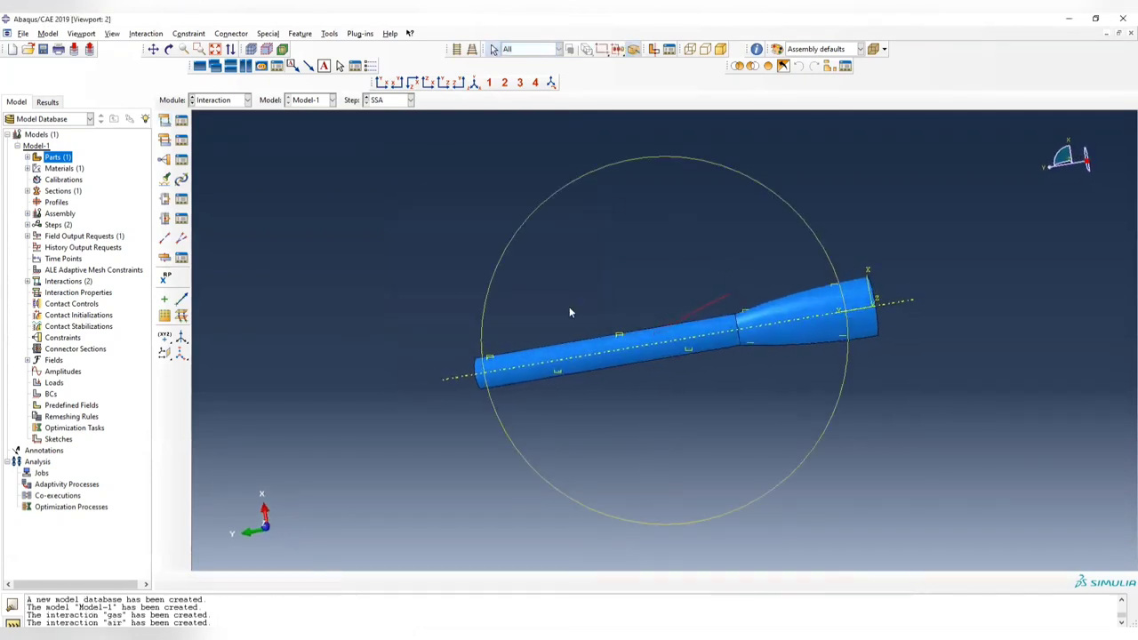
Add surface film condition 'coolant' on the flared cone with coefficient 600 and sink -100.
left_click(164, 123)
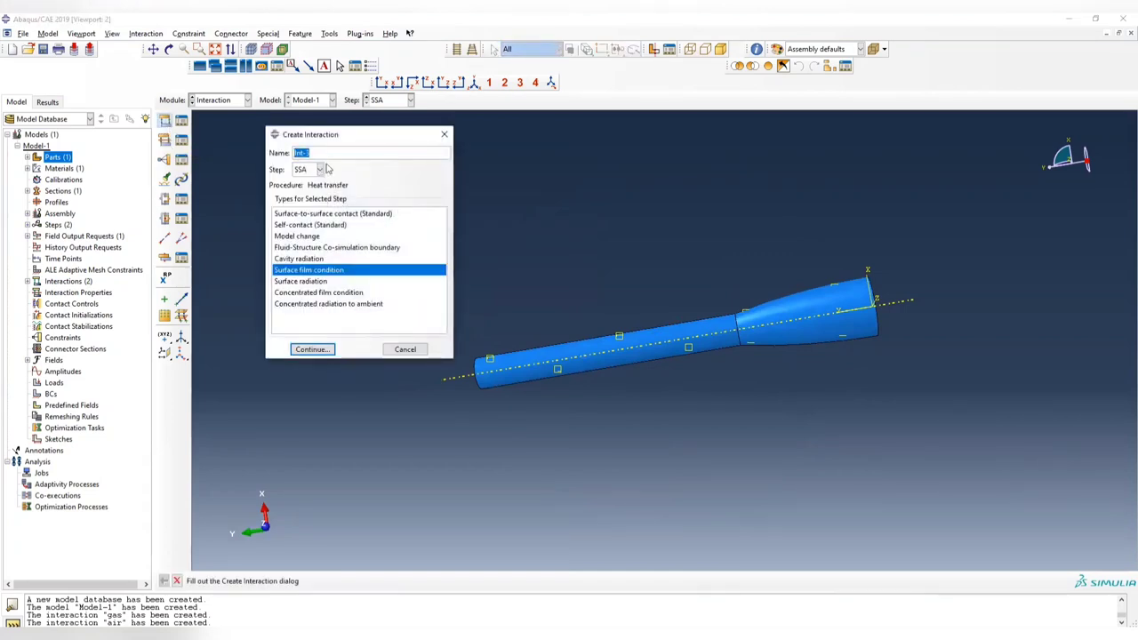
type("coolant")
left_click(313, 349)
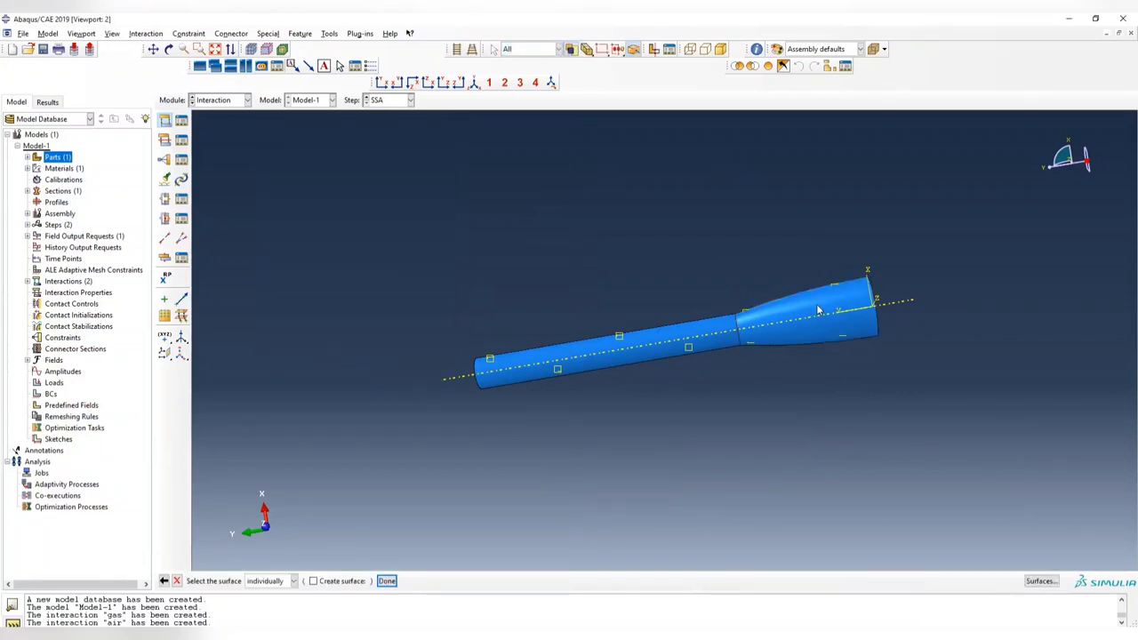
left_click(819, 309)
left_click(386, 580)
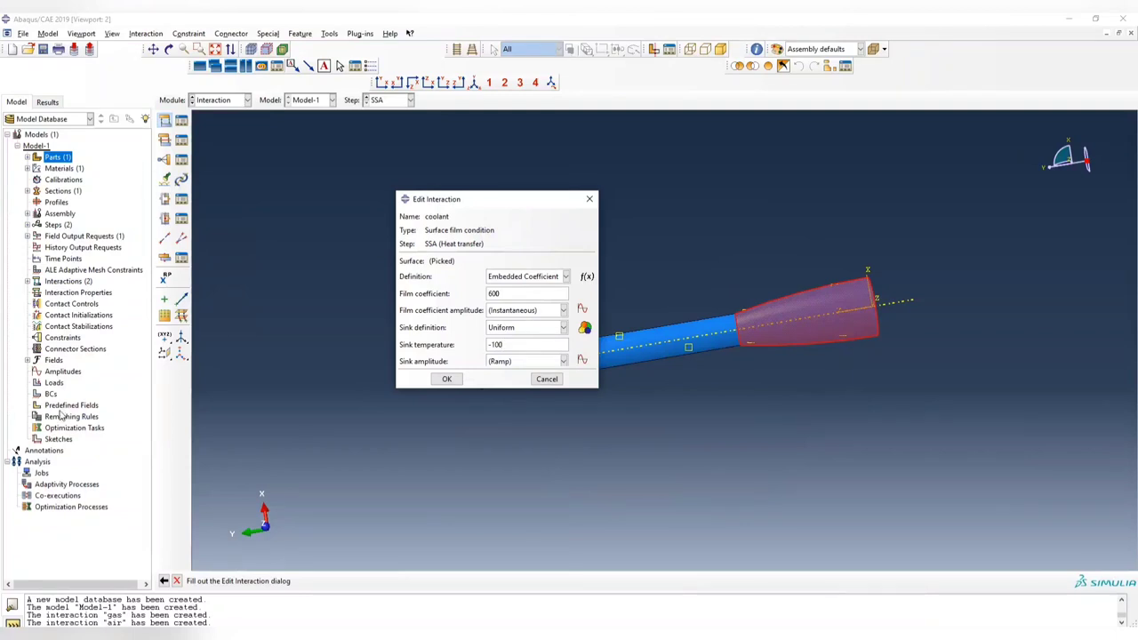
left_click(446, 379)
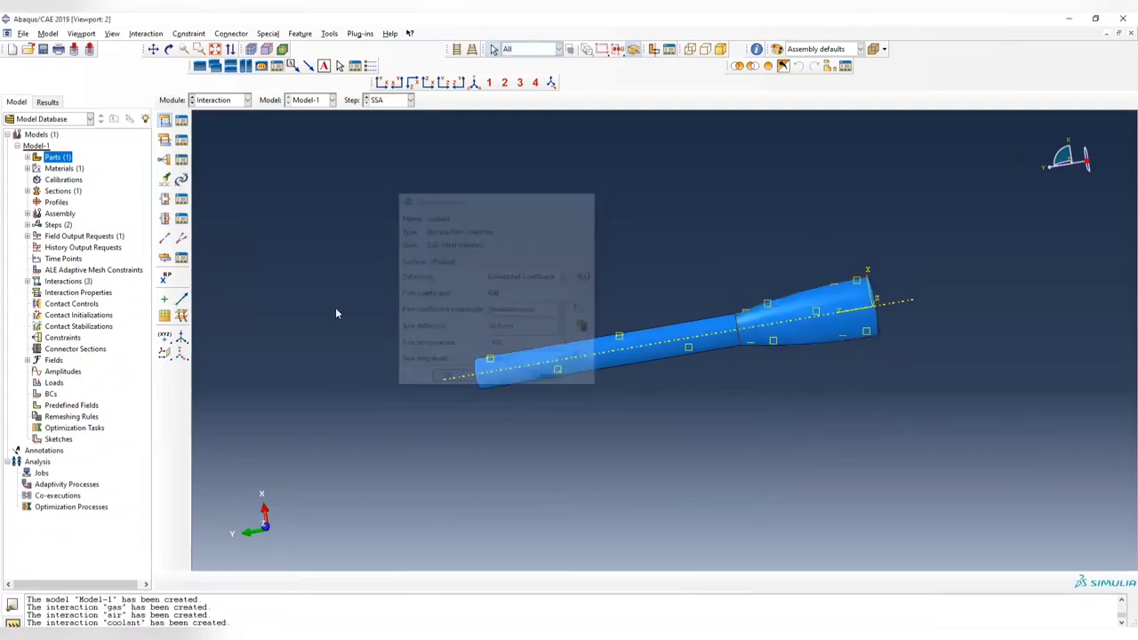
Review the air, coolant and gas film conditions in the Interaction Manager.
left_click(181, 120)
left_click(160, 224)
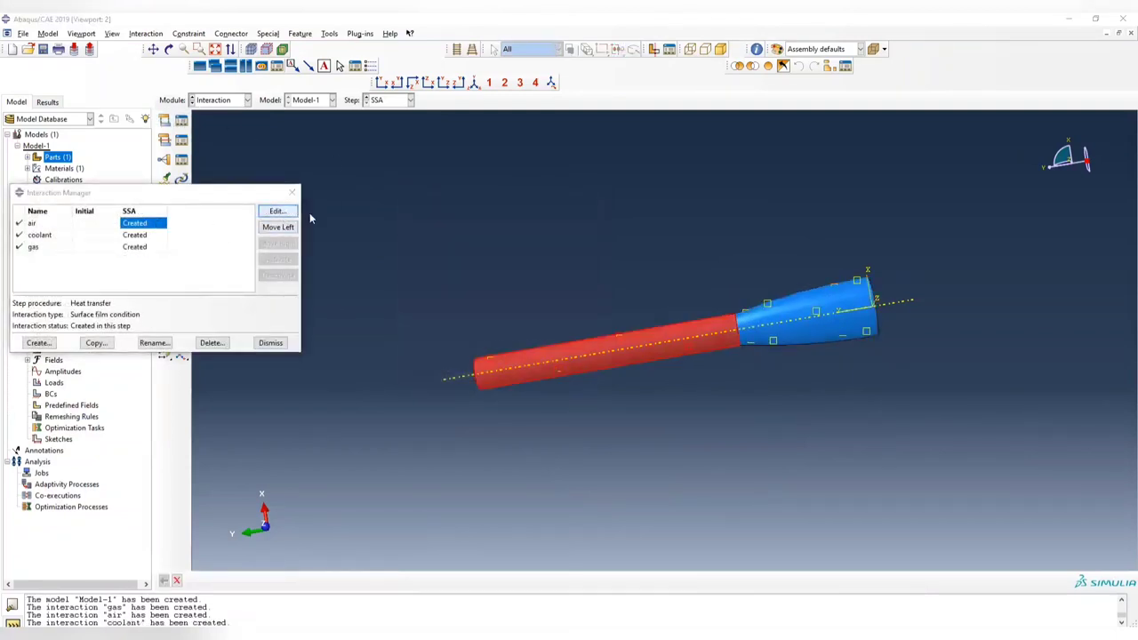
left_click(278, 212)
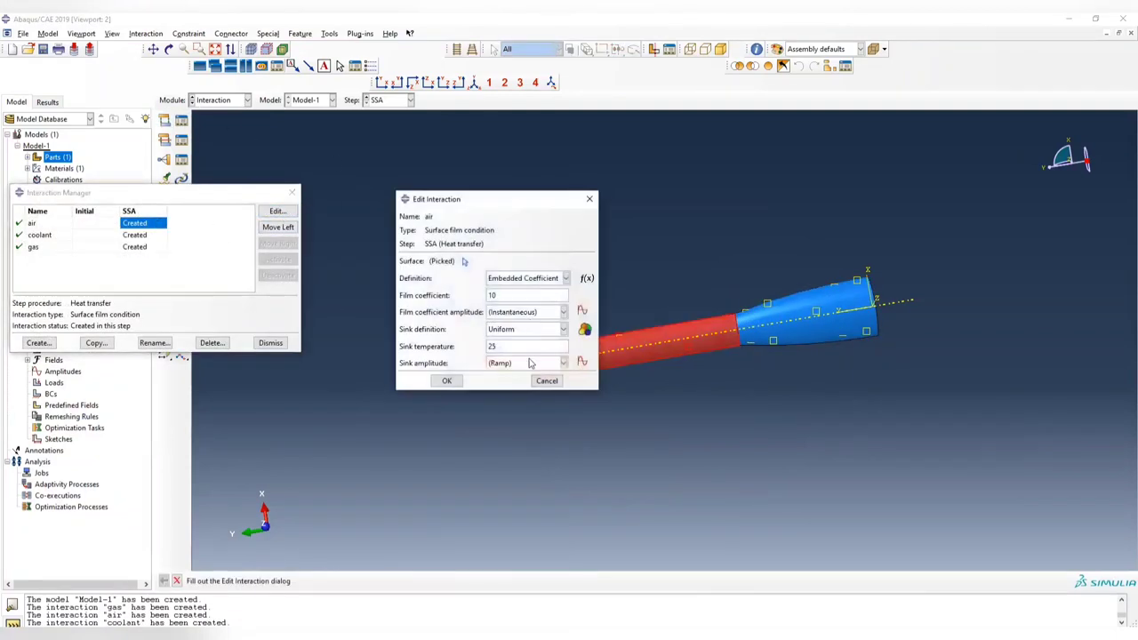
left_click(588, 199)
left_click(142, 234)
left_click(277, 211)
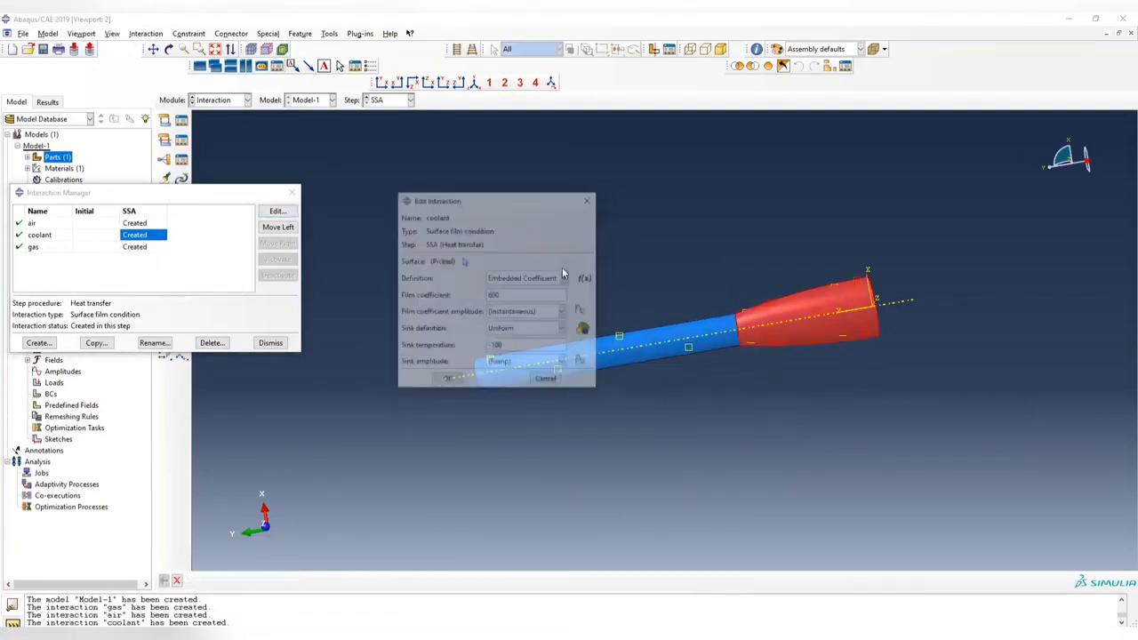
left_click(587, 200)
left_click(142, 246)
left_click(277, 211)
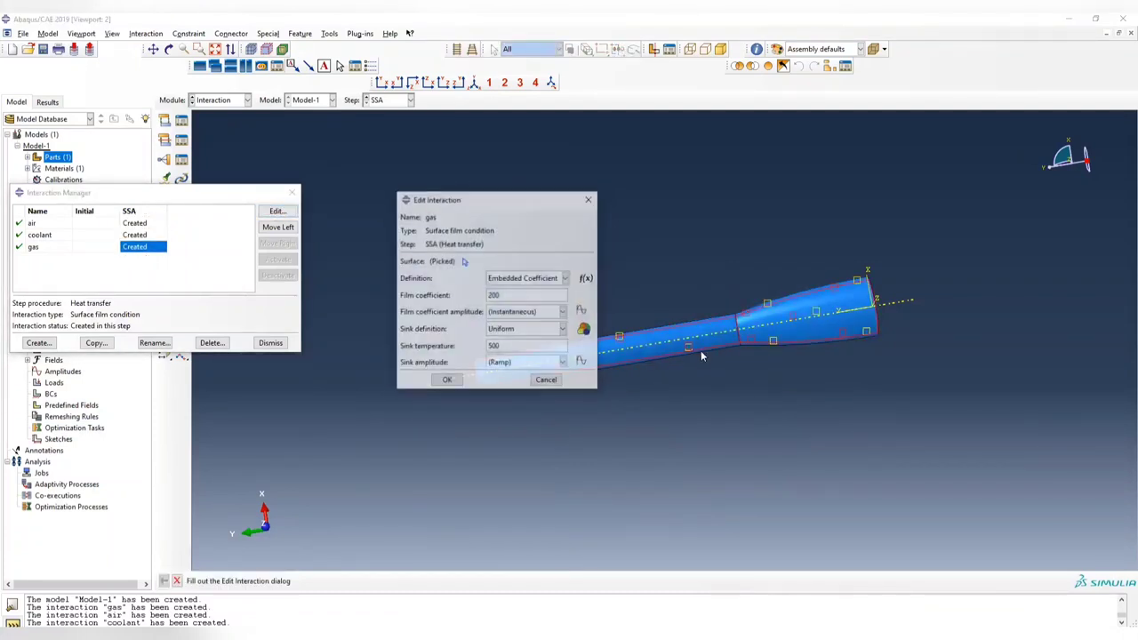
left_click(446, 380)
left_click(291, 192)
left_click(222, 99)
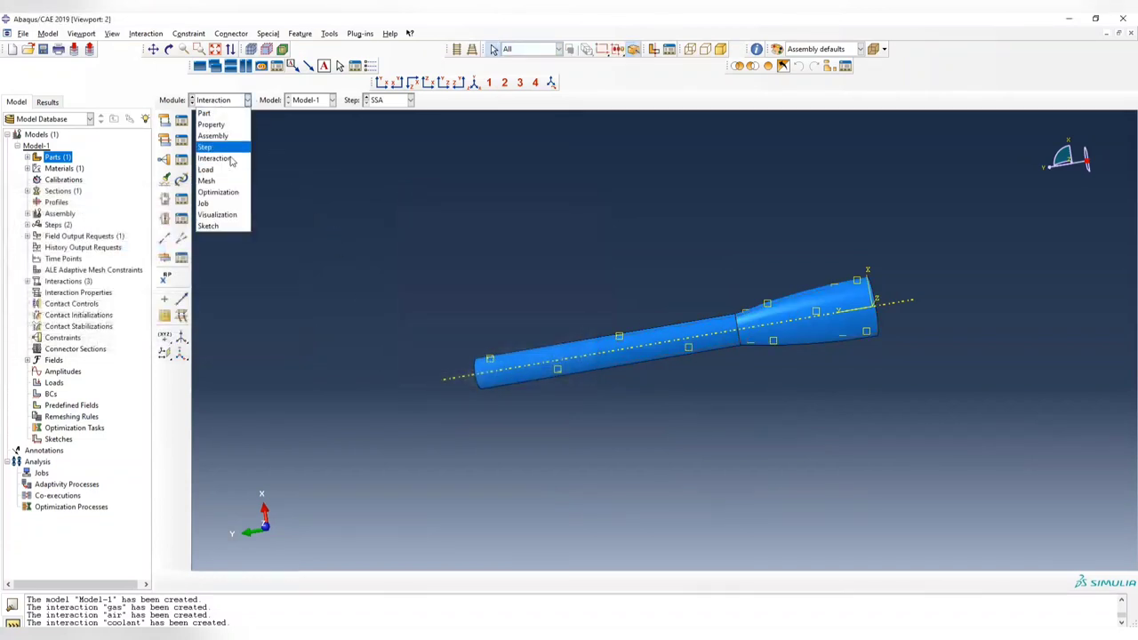
Create a Temperature predefined field in the Initial step covering the entire nozzle.
left_click(213, 168)
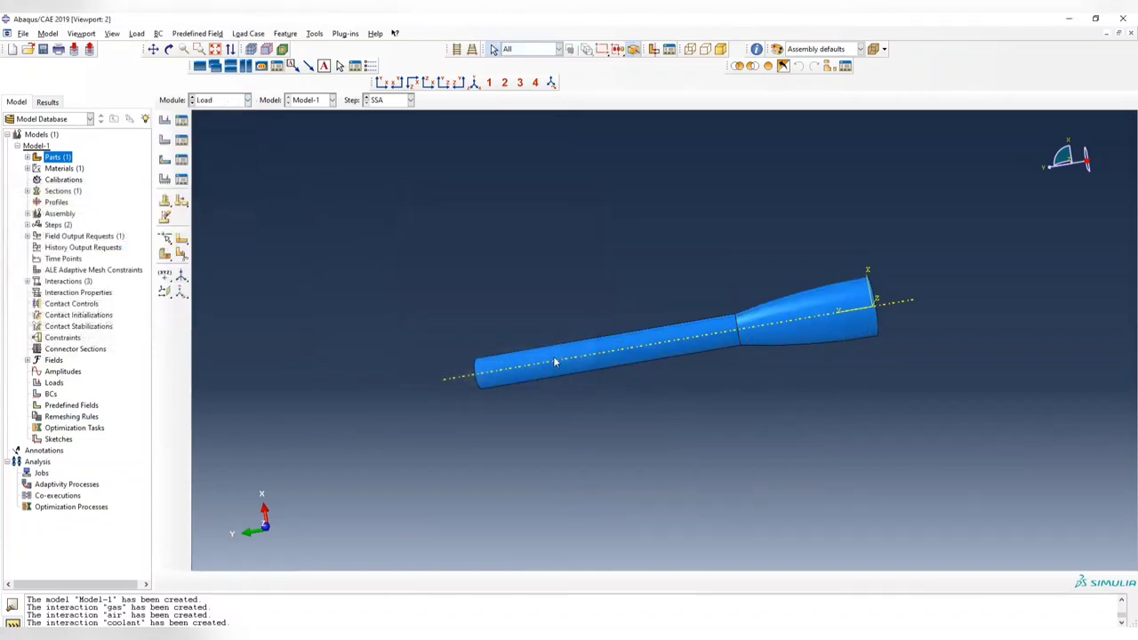
left_click(165, 159)
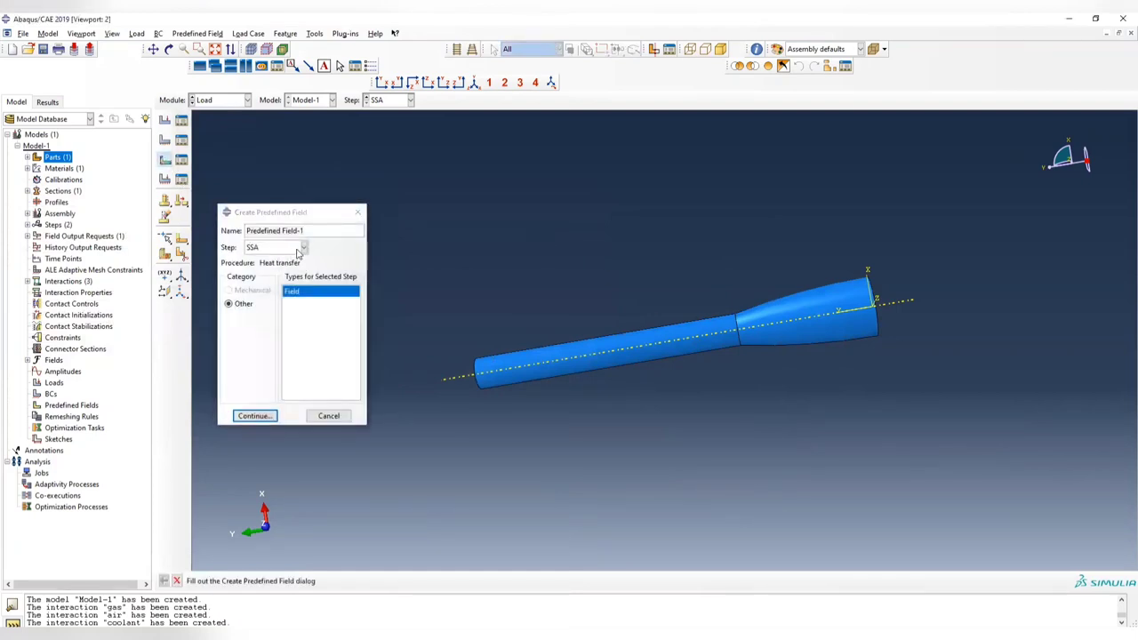
left_click(254, 415)
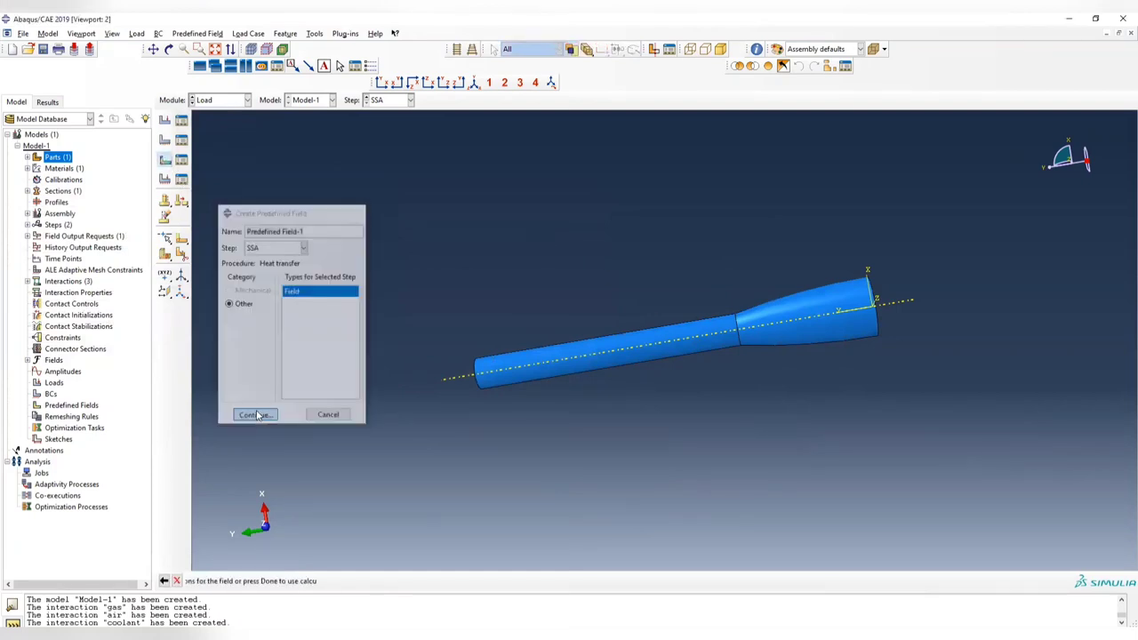
left_click(164, 580)
left_click(303, 247)
left_click(267, 255)
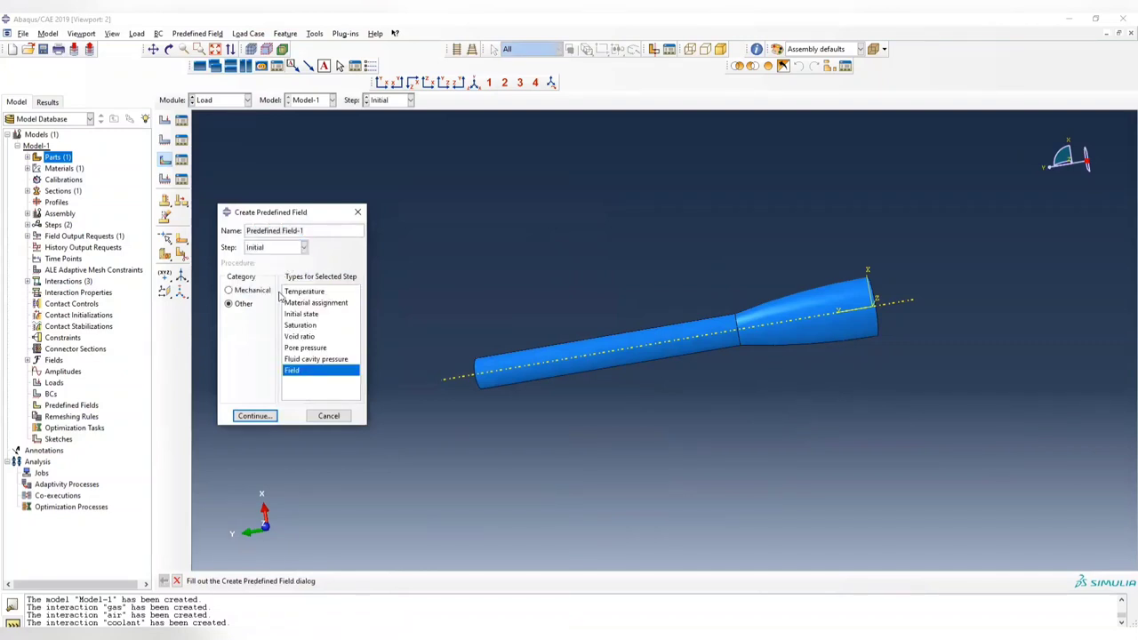
left_click(298, 292)
left_click(254, 416)
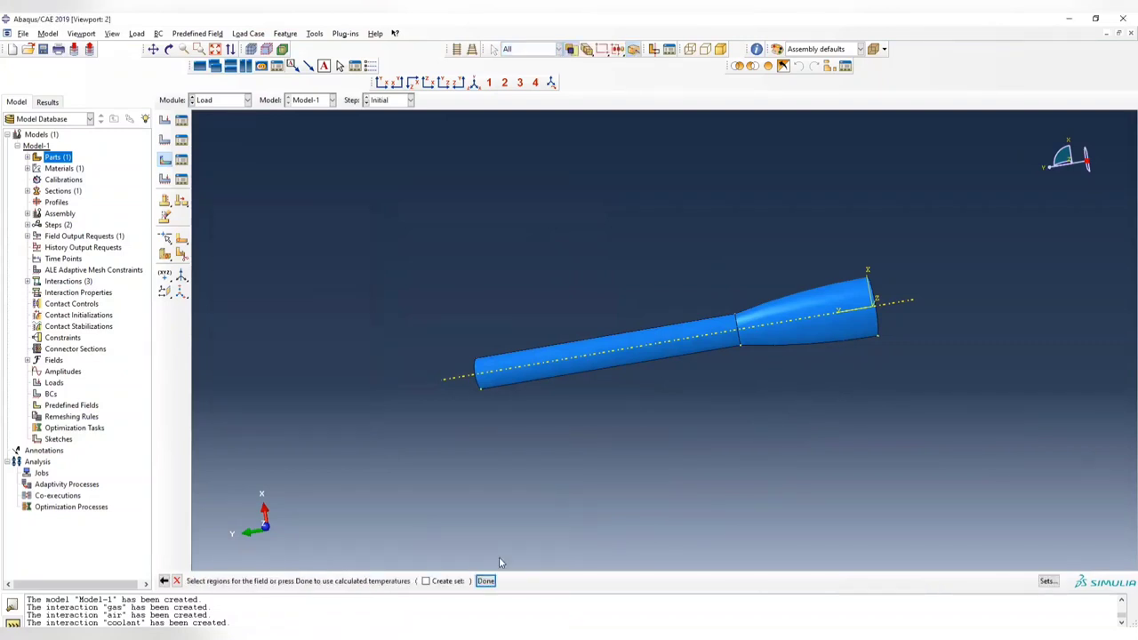
left_click_drag(427, 253, 1041, 474)
left_click(486, 580)
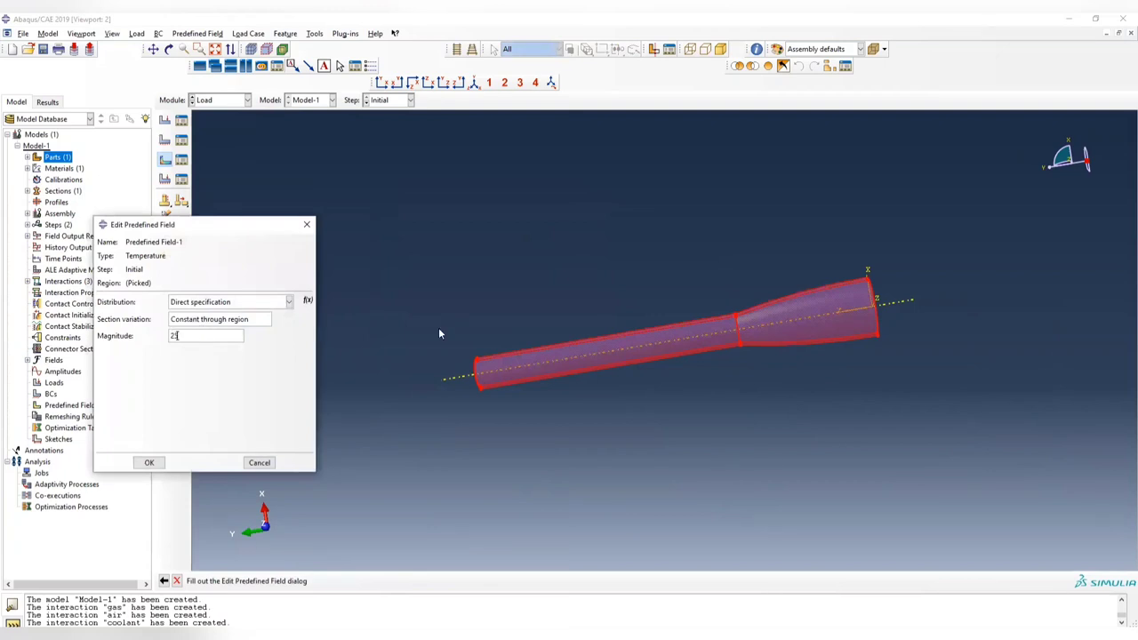
left_click(150, 462)
left_click_drag(849, 367, 565, 185, "ctrl+alt")
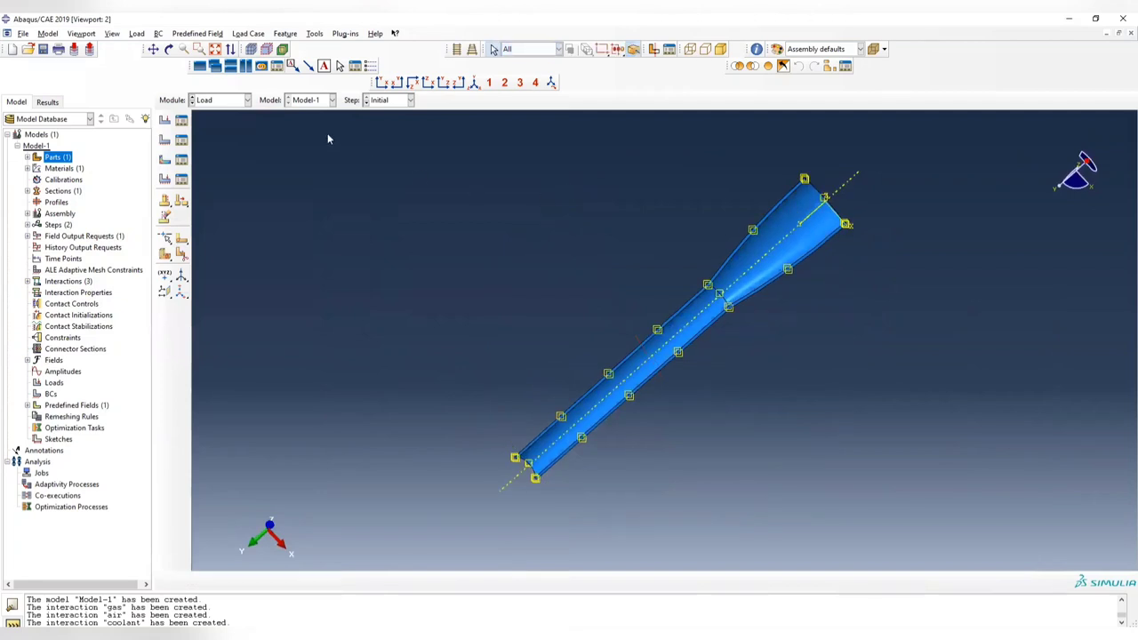
left_click(227, 101)
Switch to the Mesh module and inspect the mesh control settings.
left_click(221, 181)
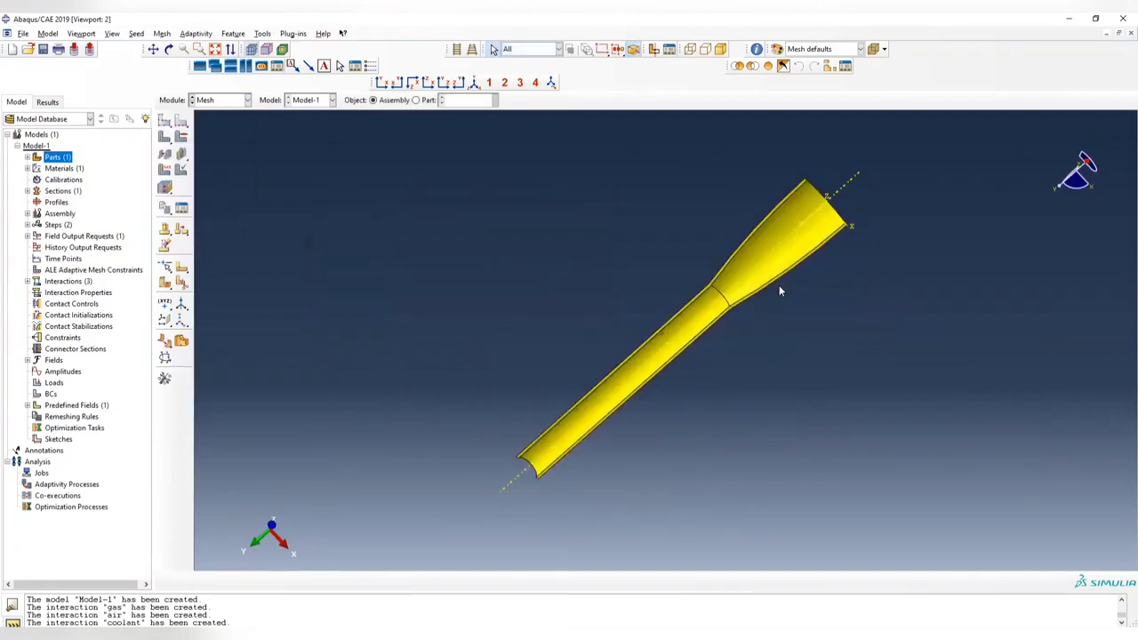
left_click_drag(780, 287, 744, 360, "ctrl+alt")
left_click(161, 33)
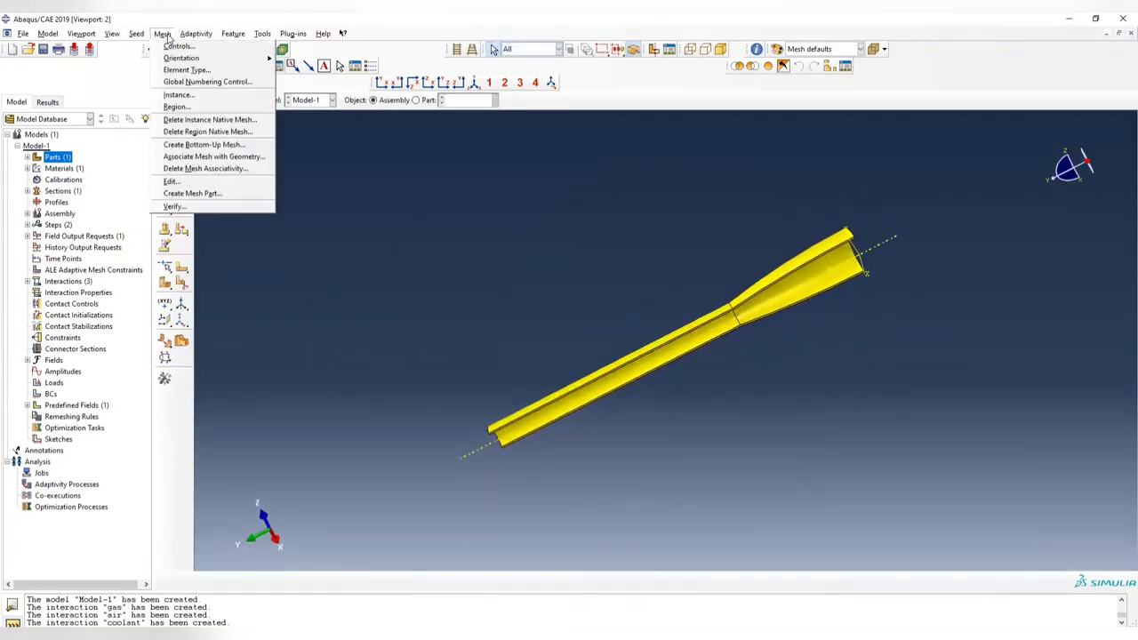
left_click(182, 53)
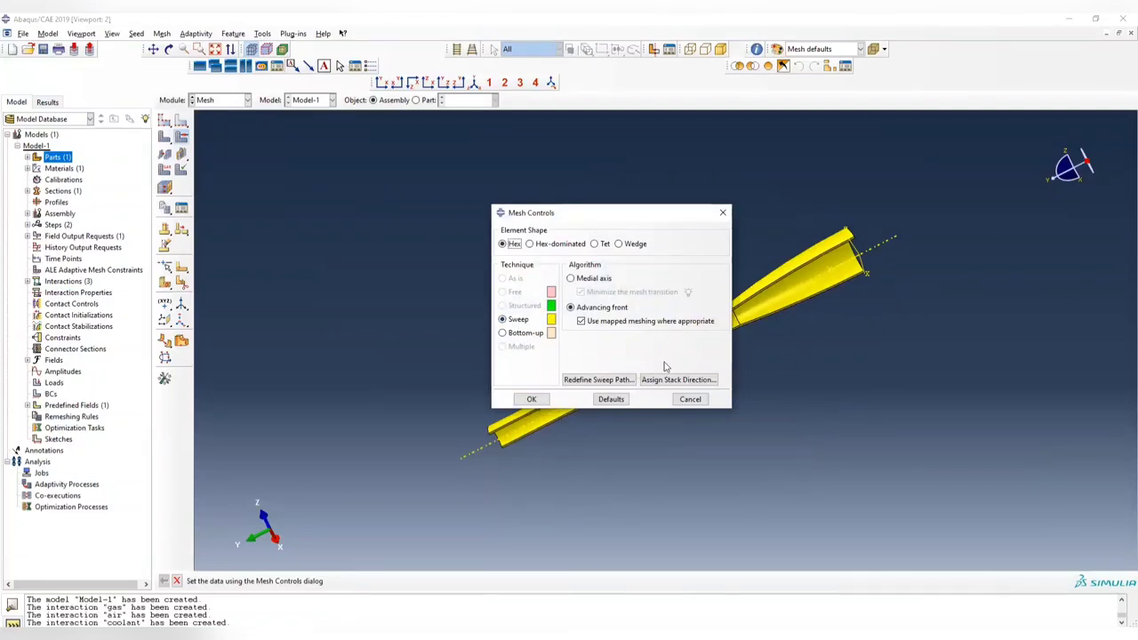
left_click(532, 400)
Assign the Heat Transfer element family (DC3D8) to the whole nozzle part.
left_click(161, 34)
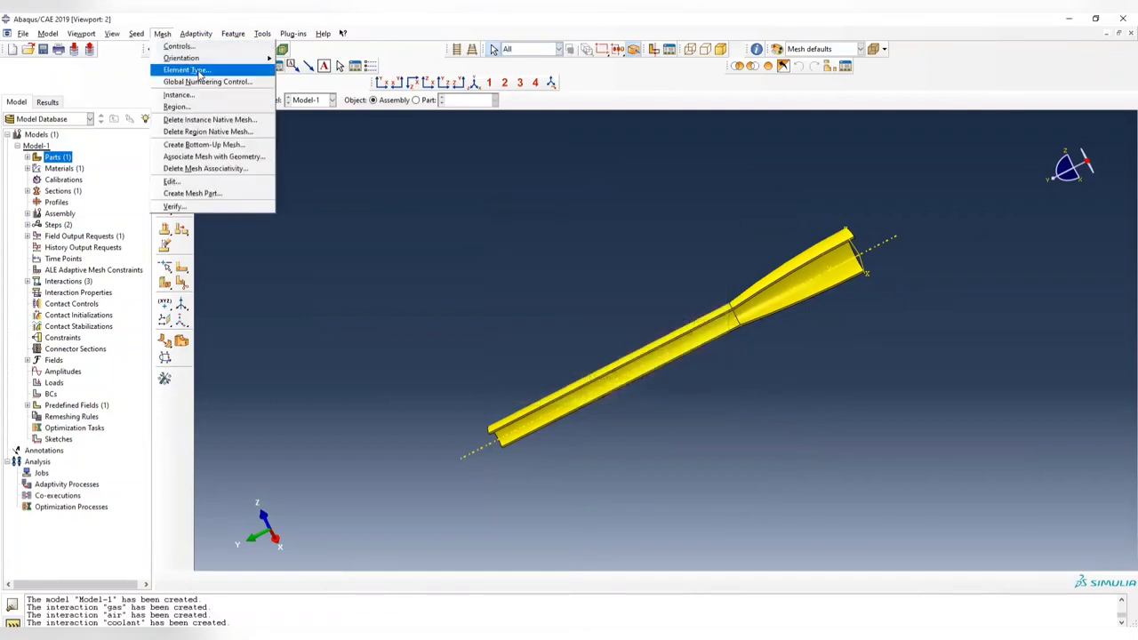
left_click(199, 75)
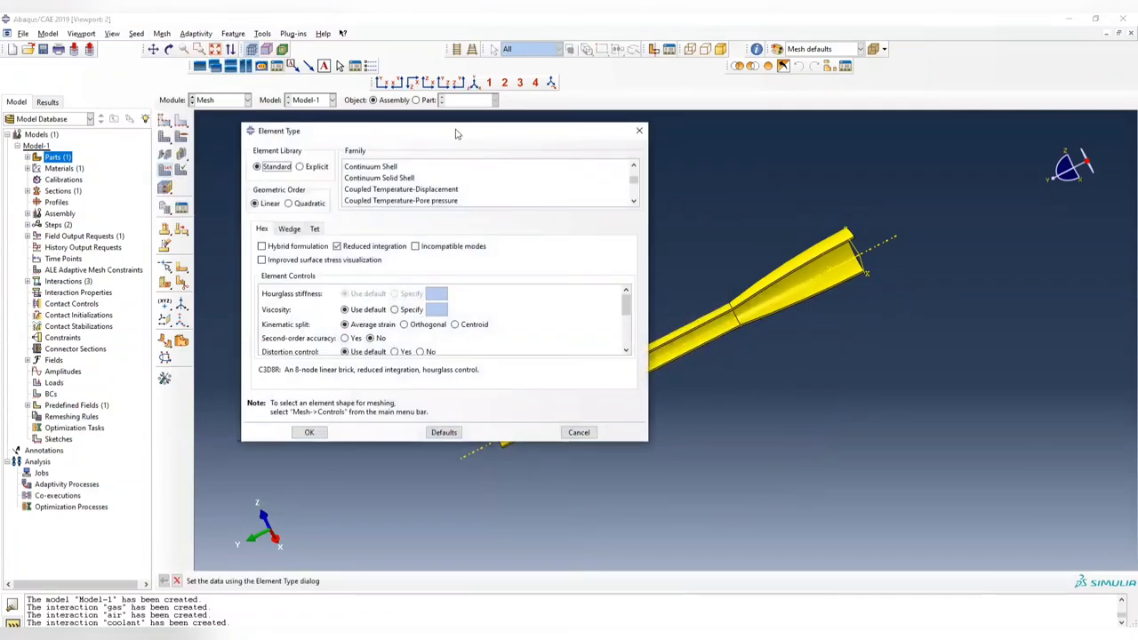
left_click_drag(455, 133, 378, 132)
scroll(285, 187, "down", 2)
scroll(283, 191, "up", 1)
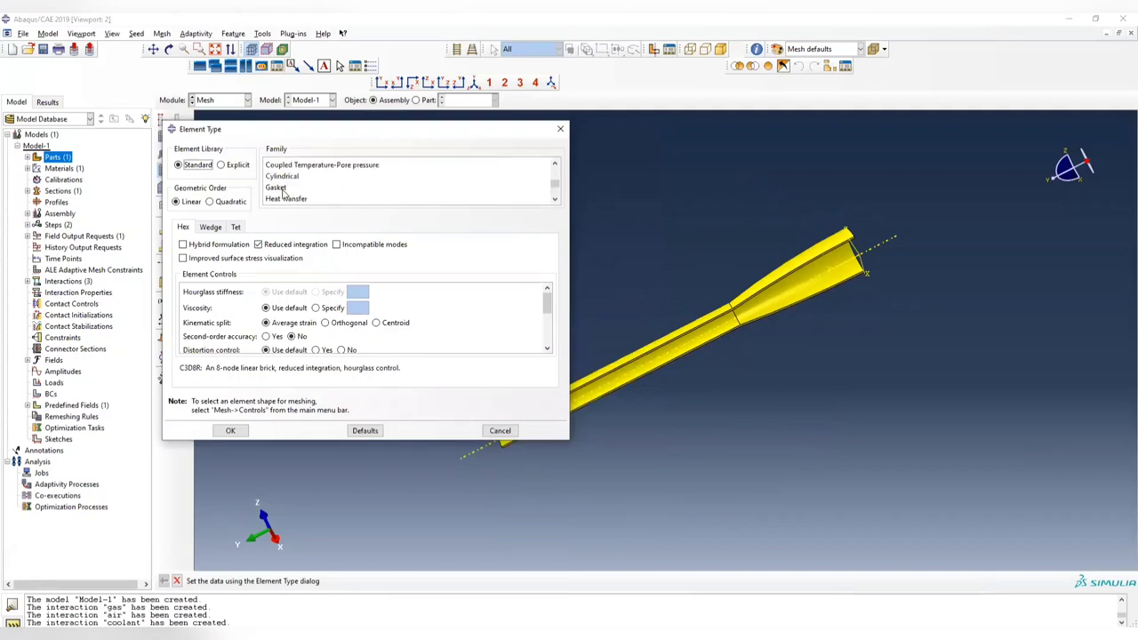
left_click(286, 199)
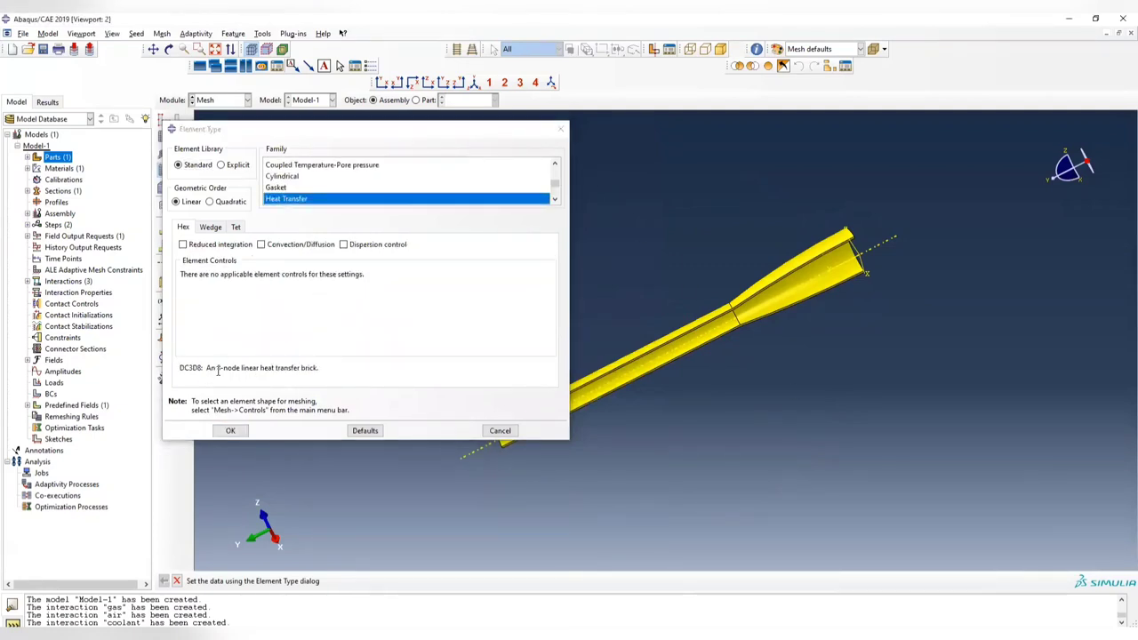
left_click(232, 431)
left_click_drag(472, 234, 1034, 558)
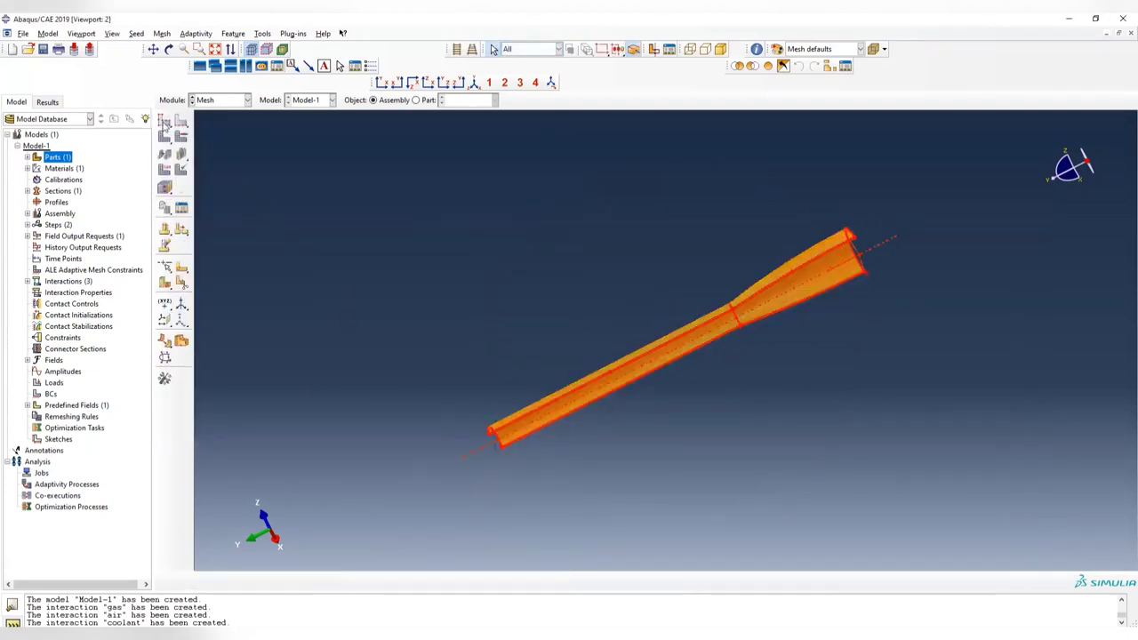
Set the nozzle's global seed size to 0.02.
left_click(164, 120)
left_click_drag(477, 251, 416, 257)
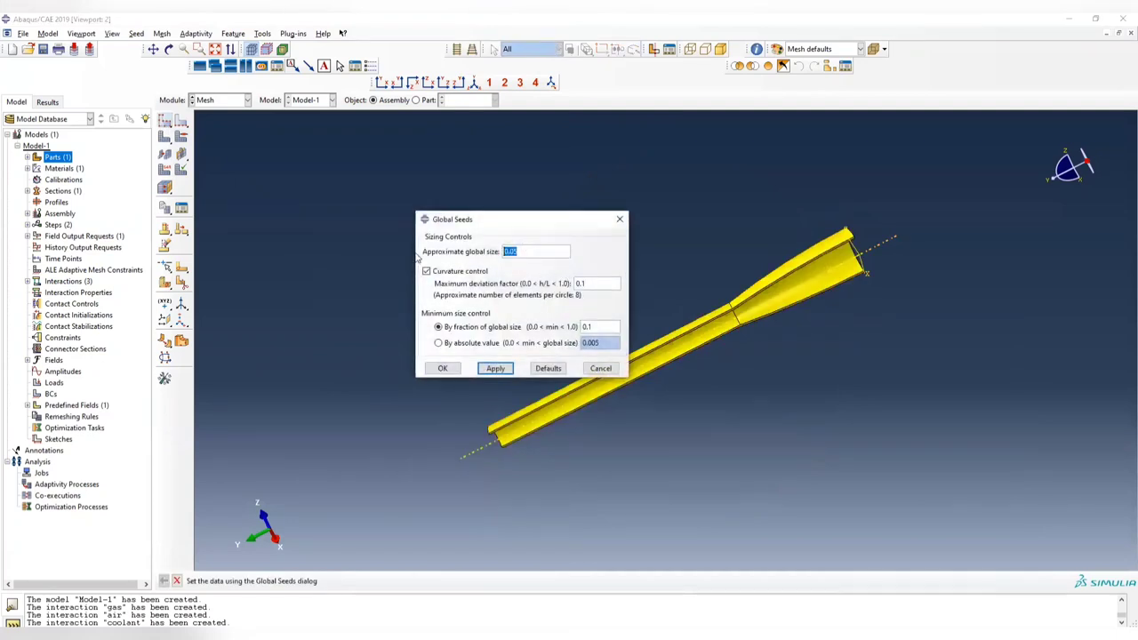
type("0.02")
left_click(494, 368)
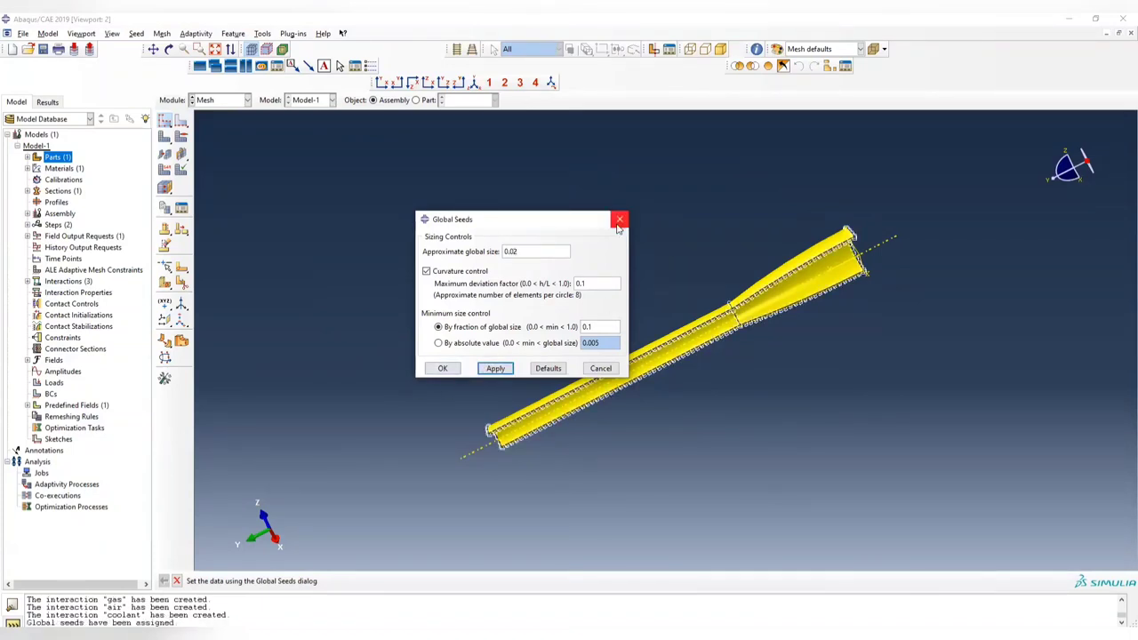
left_click(442, 368)
left_click_drag(569, 325, 711, 348, "ctrl+alt")
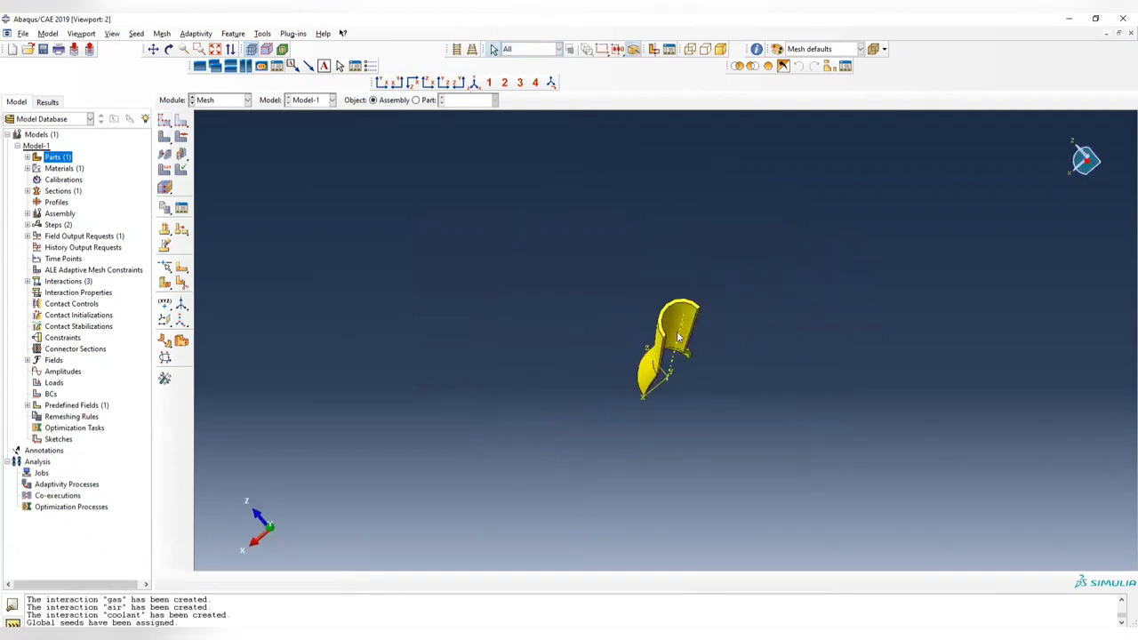
Seed the nozzle's wall edges with 3 elements each.
left_click(180, 129)
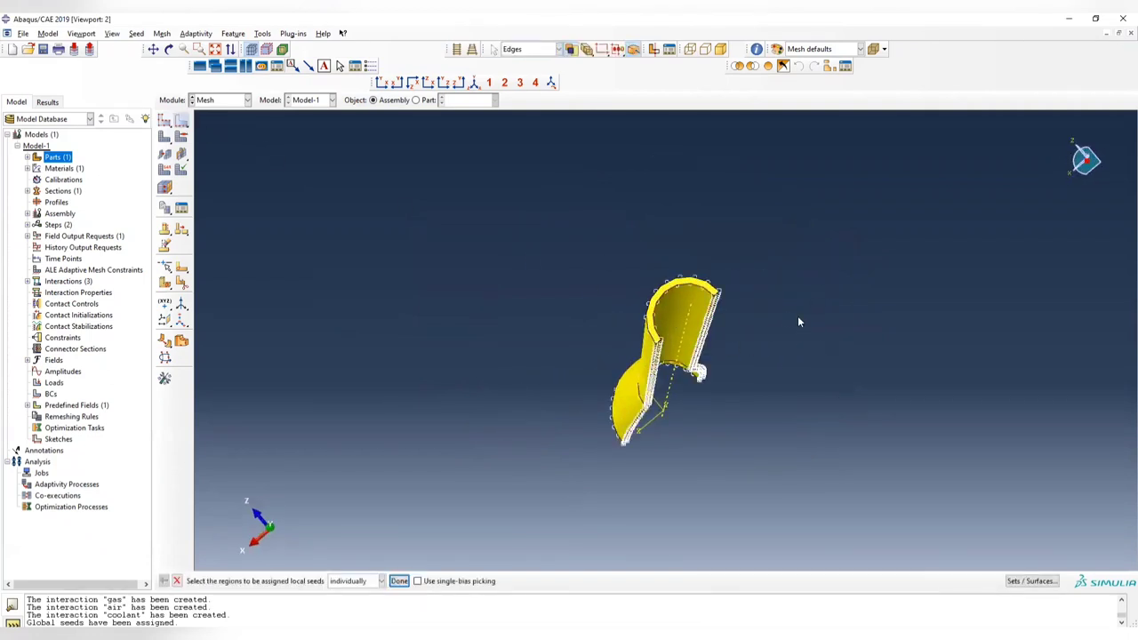
left_click_drag(798, 321, 730, 338, "ctrl+alt")
scroll(682, 406, "up", 3)
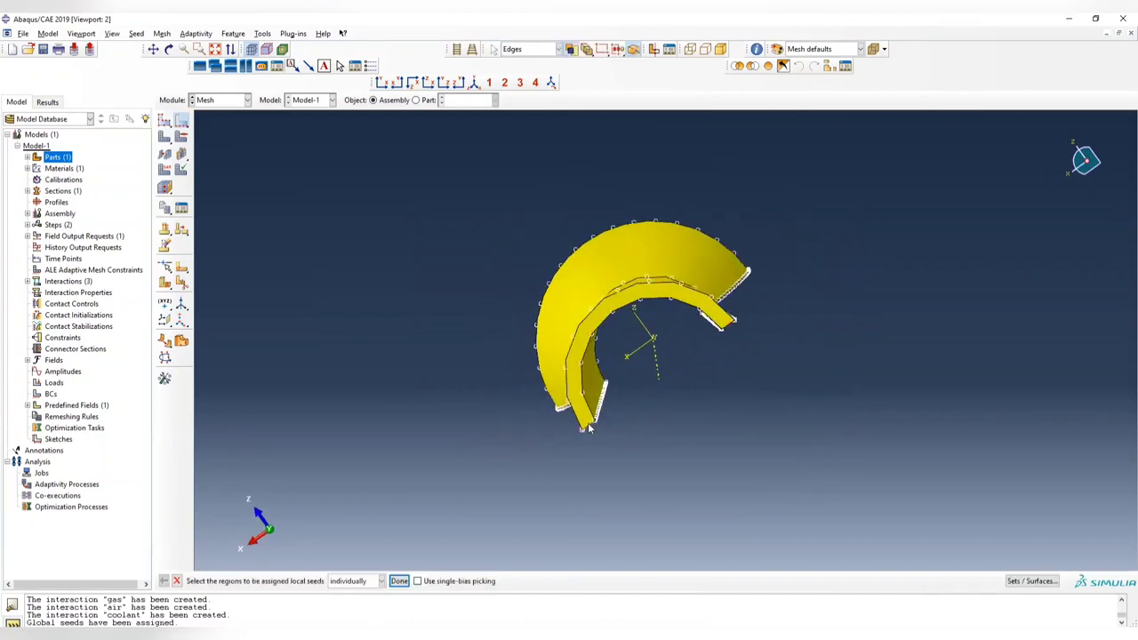
scroll(681, 397, "up", 5)
left_click_drag(681, 396, 689, 383, "ctrl+alt")
left_click_drag(789, 509, 726, 469, "ctrl+alt")
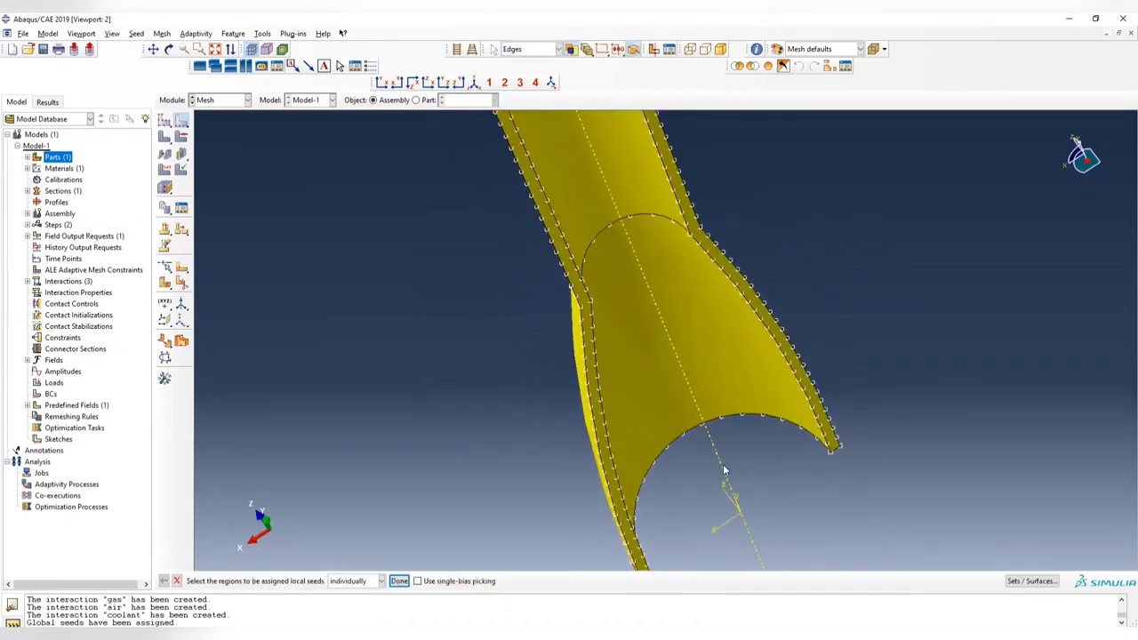
left_click_drag(760, 521, 645, 259, "ctrl+alt")
scroll(824, 441, "down", 5)
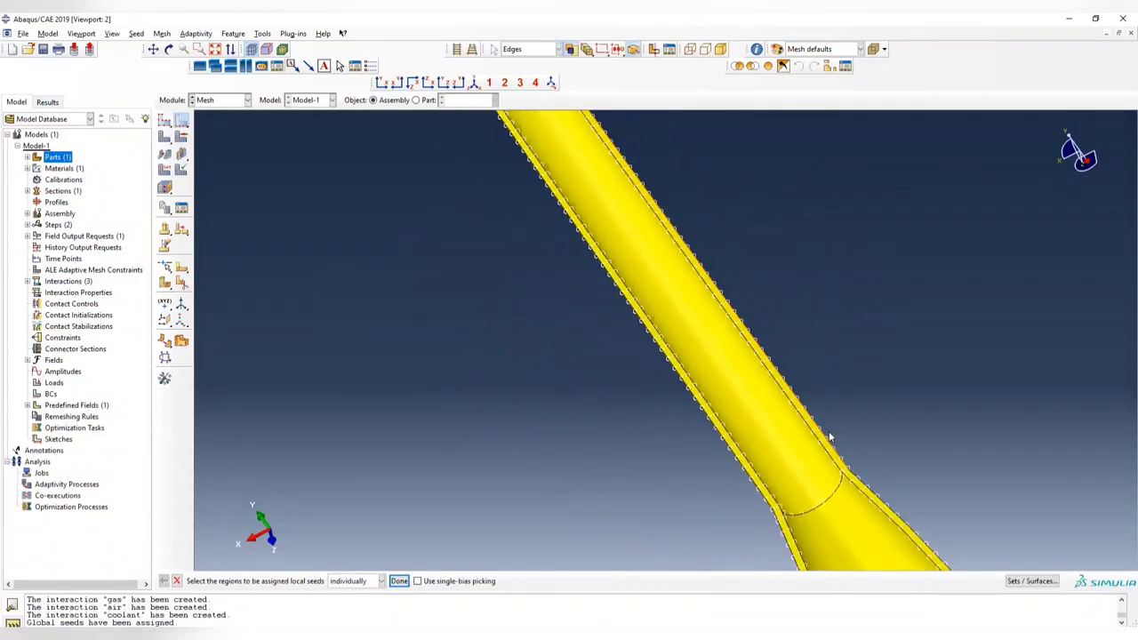
left_click_drag(832, 437, 739, 454, "ctrl+alt")
scroll(739, 453, "up", 5)
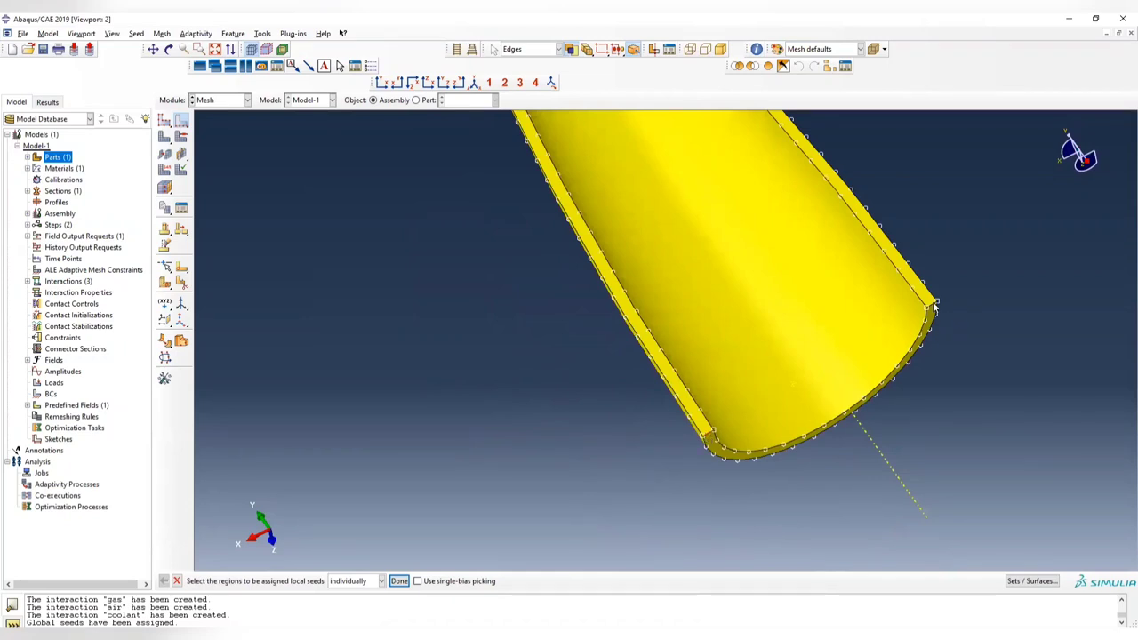
left_click(399, 582)
left_click(311, 306)
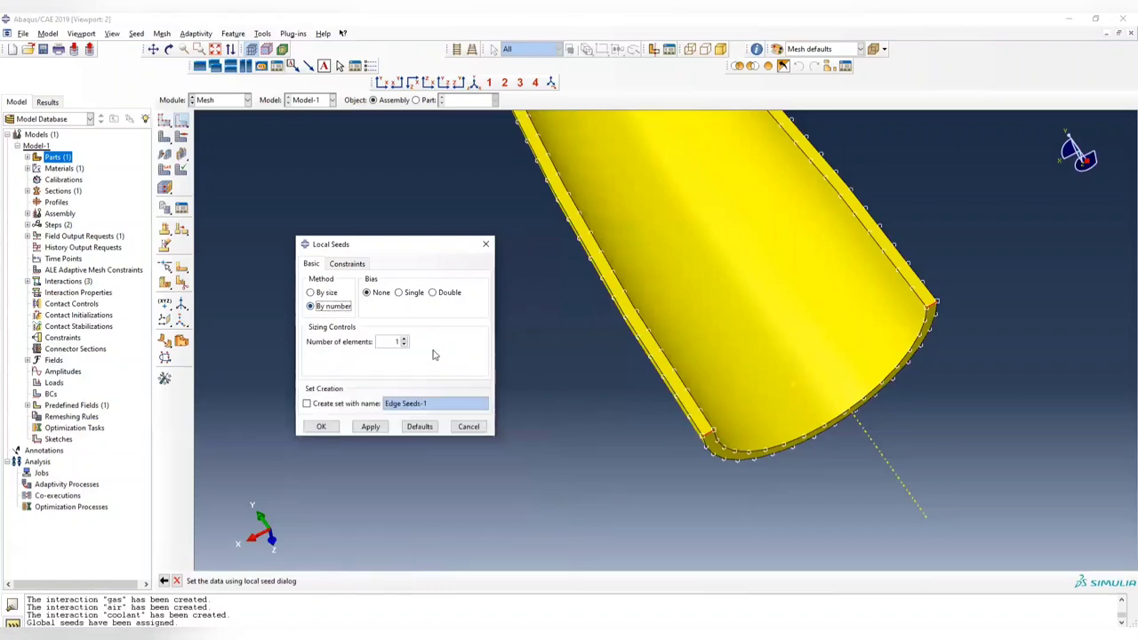
double_click(389, 343)
type("3")
left_click(370, 427)
left_click(485, 244)
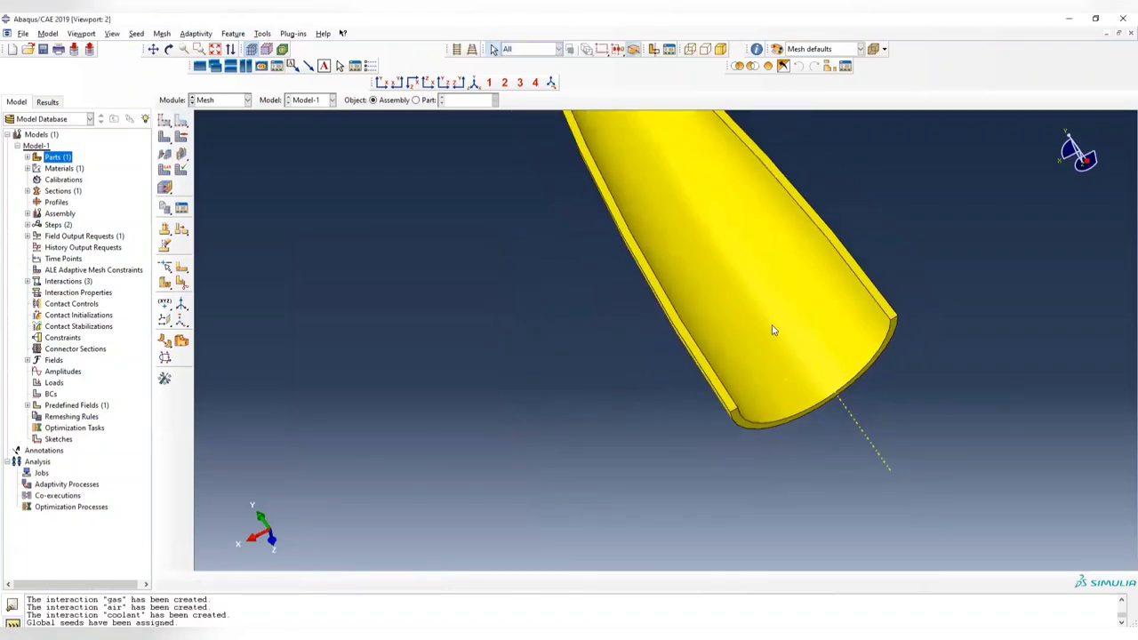
scroll(772, 330, "down", 3)
left_click_drag(795, 305, 697, 422, "ctrl+alt")
Mesh the Solid_model-1 instance, producing 2475 heat transfer elements.
left_click(165, 138)
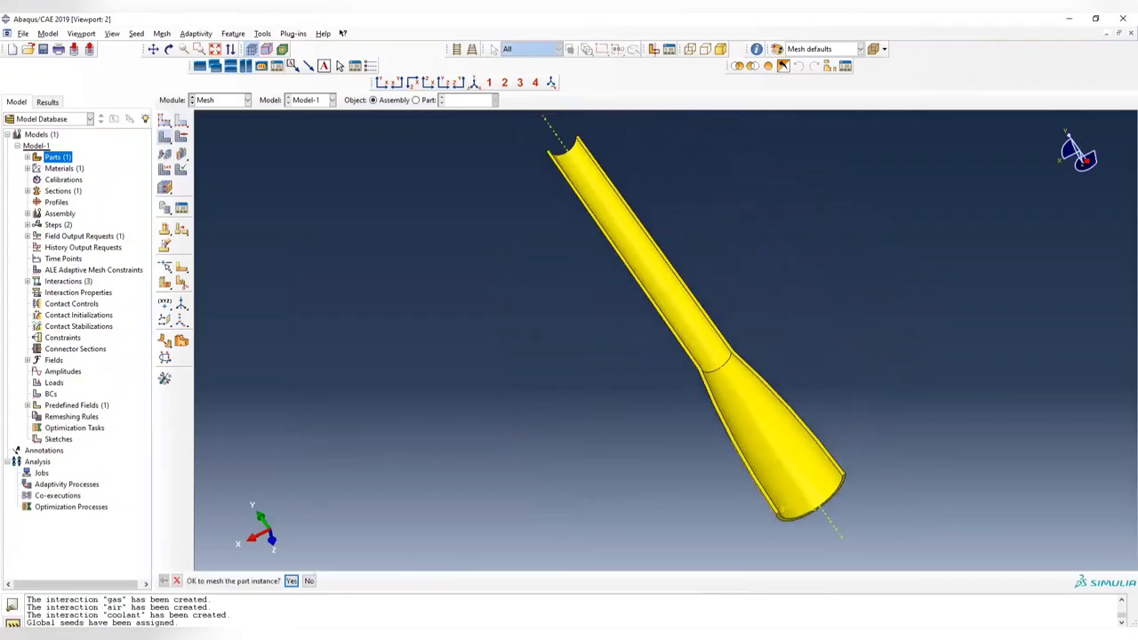
left_click(293, 581)
left_click_drag(418, 553, 750, 354, "ctrl+alt")
scroll(750, 355, "up", 3)
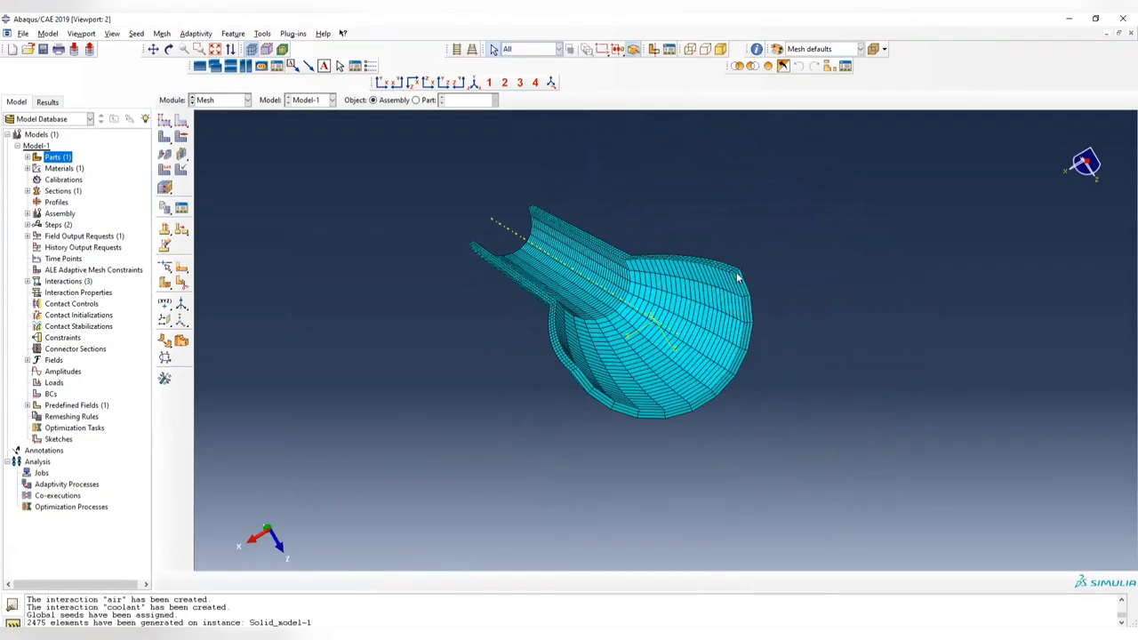
left_click_drag(532, 360, 697, 432, "ctrl+alt")
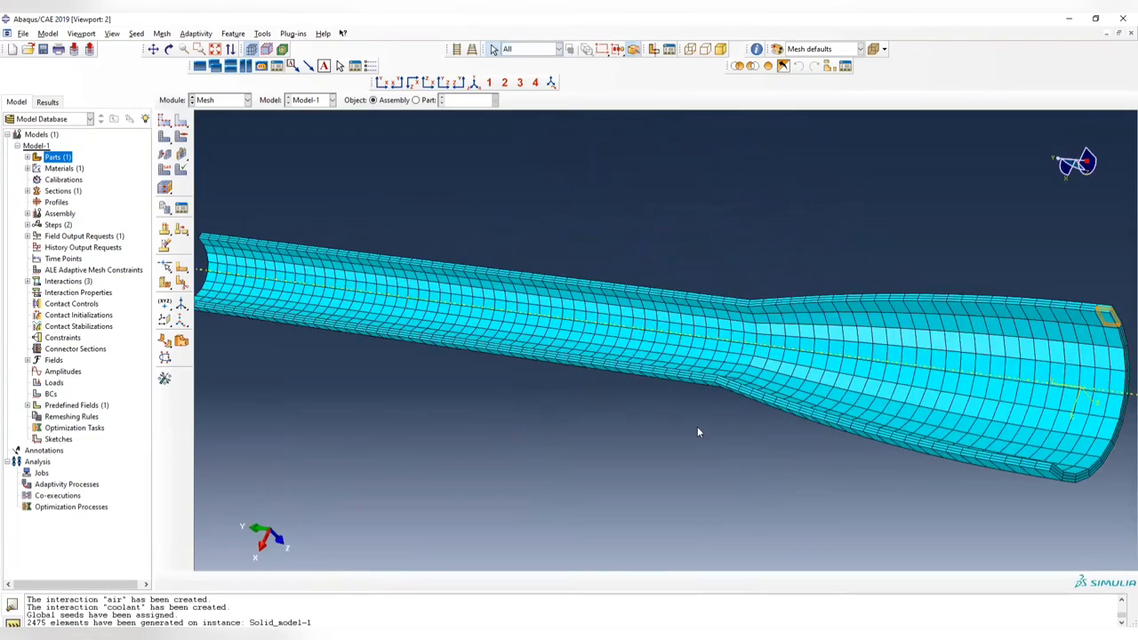
scroll(702, 422, "down", 5)
left_click_drag(591, 354, 595, 382, "ctrl+alt")
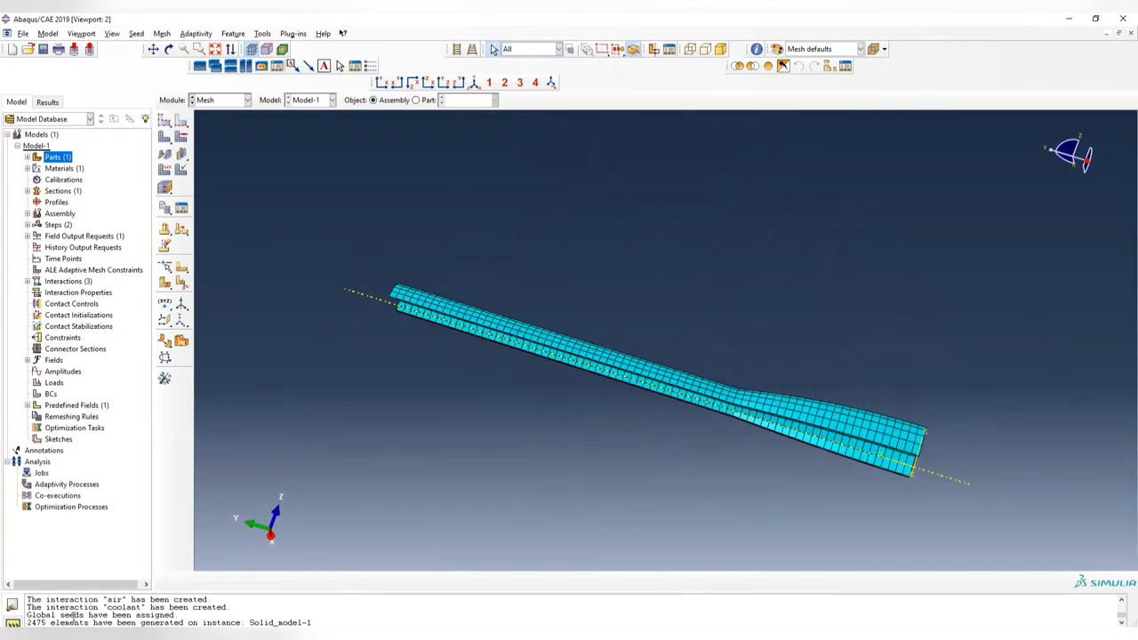
left_click_drag(762, 346, 718, 315, "ctrl+alt")
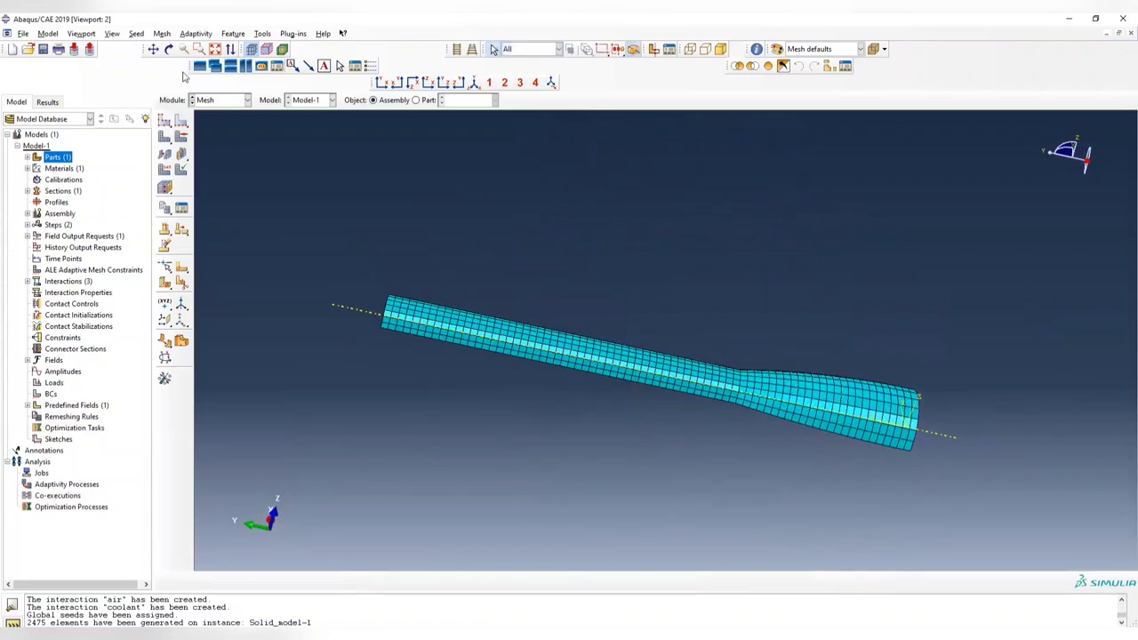
left_click(240, 102)
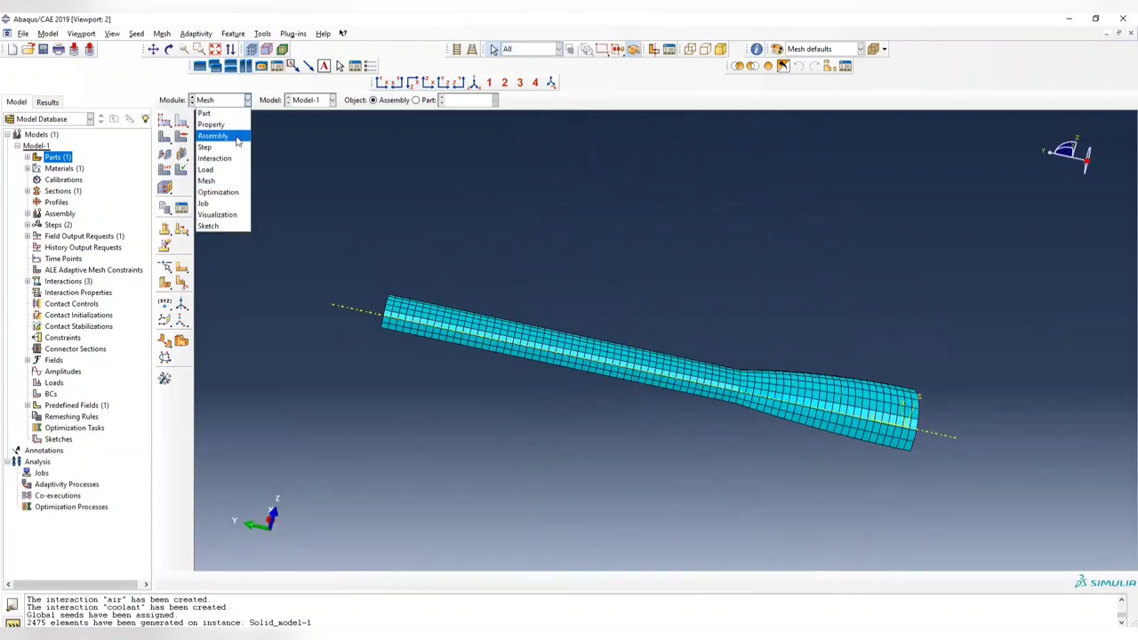
In the Job module, create a job named Model3D_SSA sourced from Model-1.
left_click(212, 202)
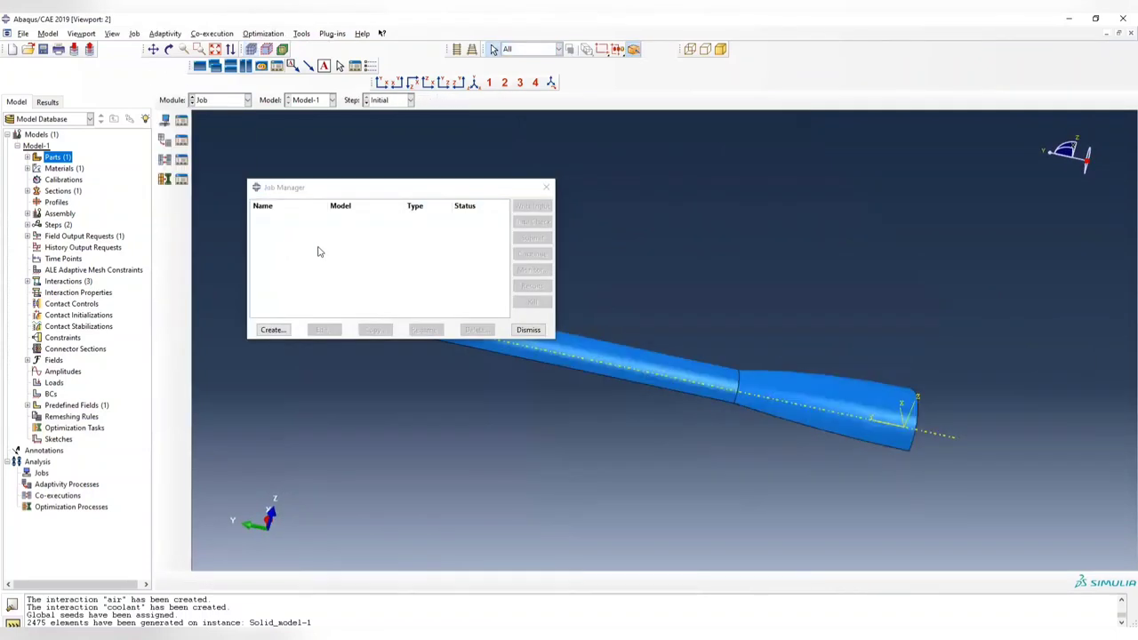
left_click(273, 330)
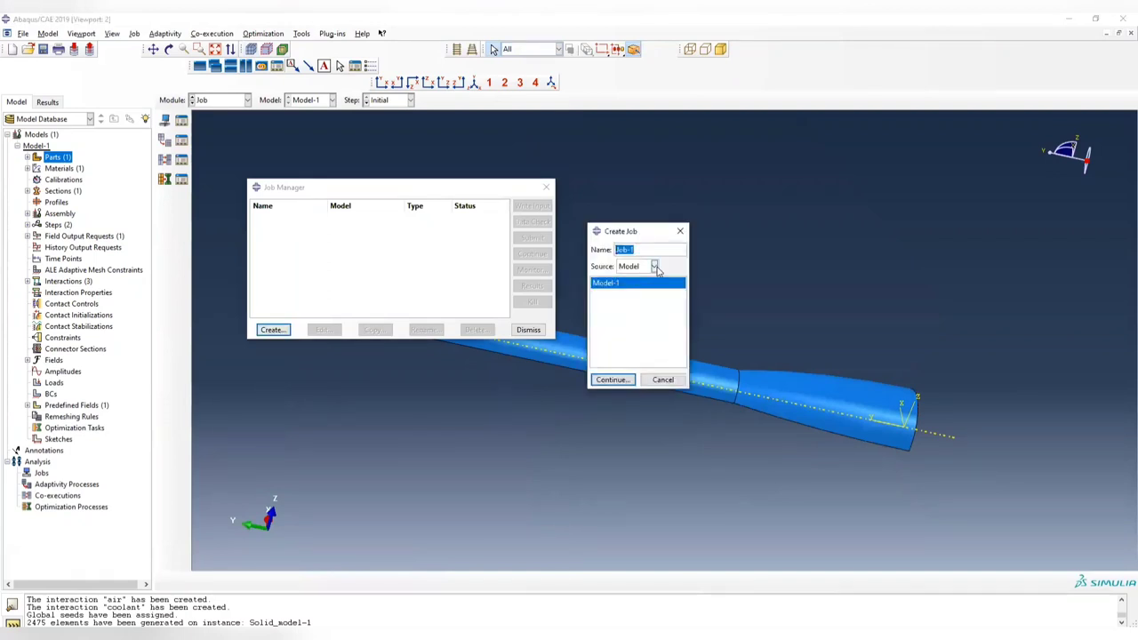
left_click(655, 267)
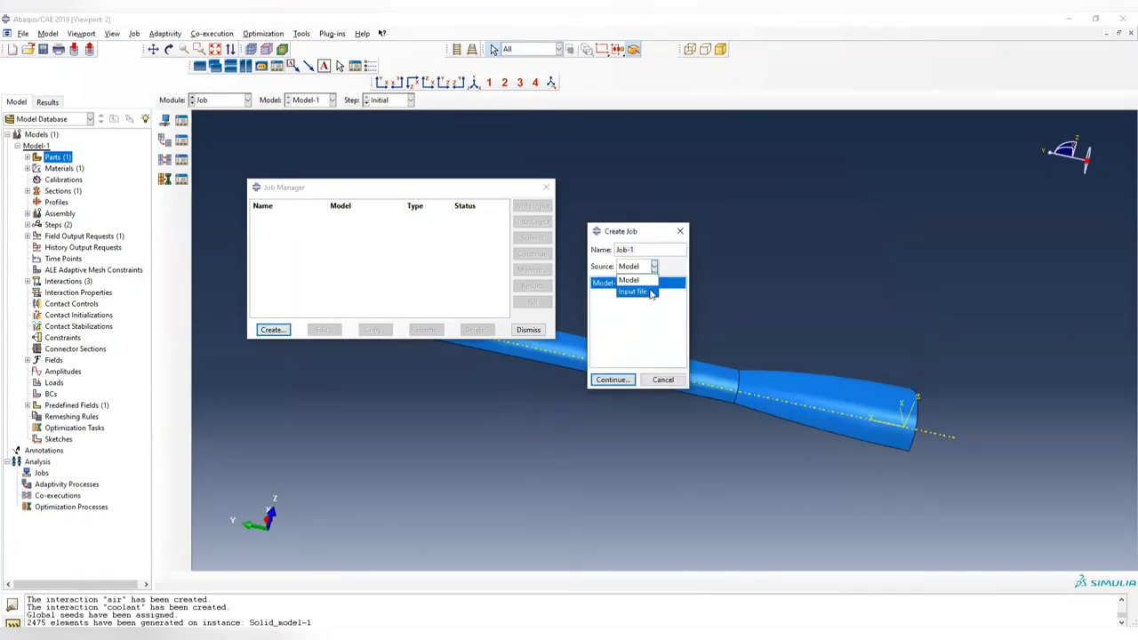
left_click(646, 294)
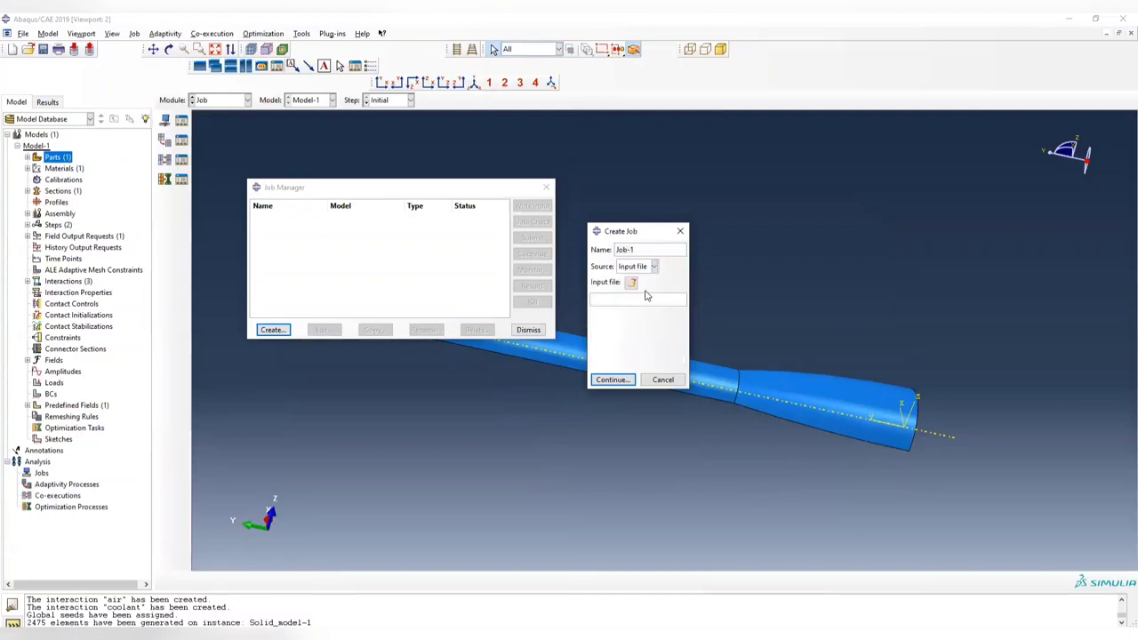
left_click(655, 267)
left_click(631, 280)
triple_click(640, 248)
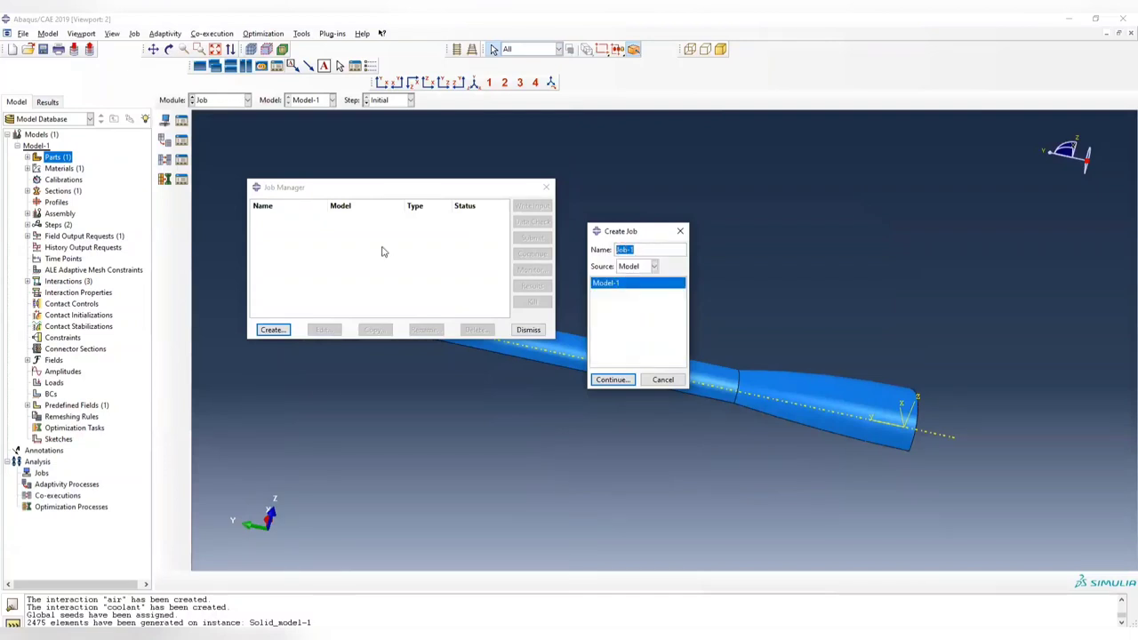
type("s")
type("A")
left_click(612, 380)
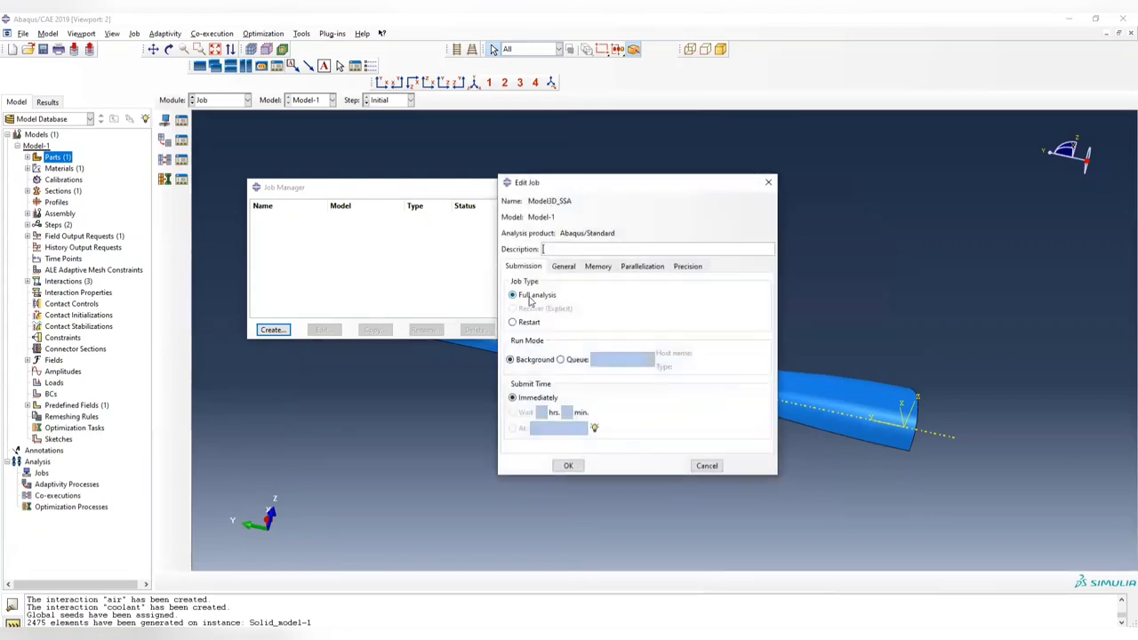
left_click(568, 466)
Submit Model3D_SSA, accept the history output warning, and watch it in the job monitor.
left_click(532, 241)
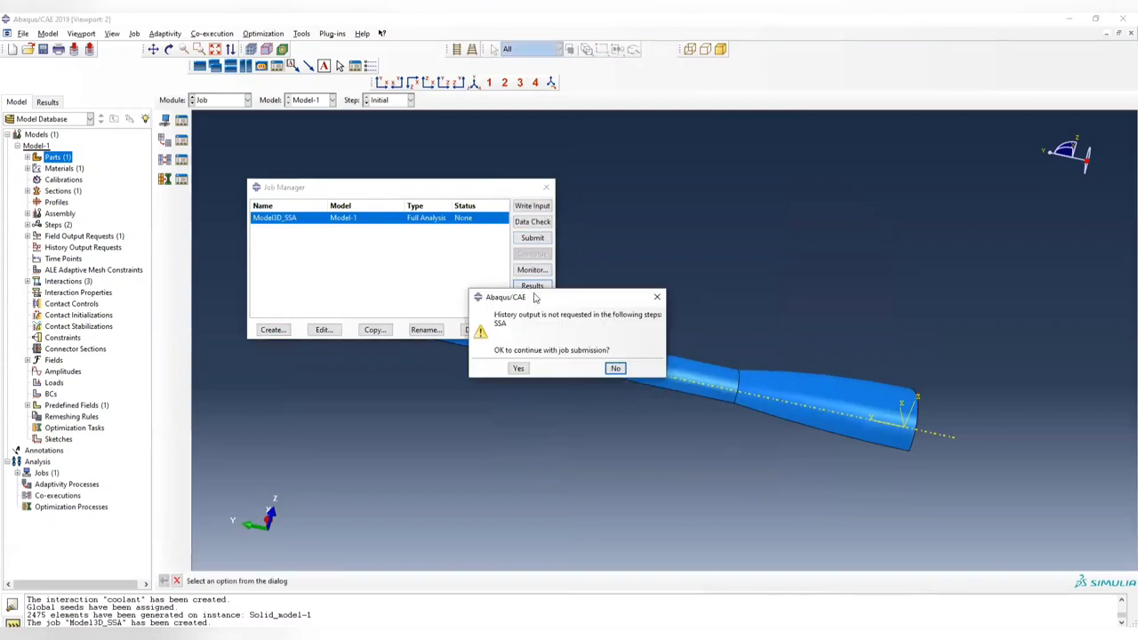
left_click(518, 368)
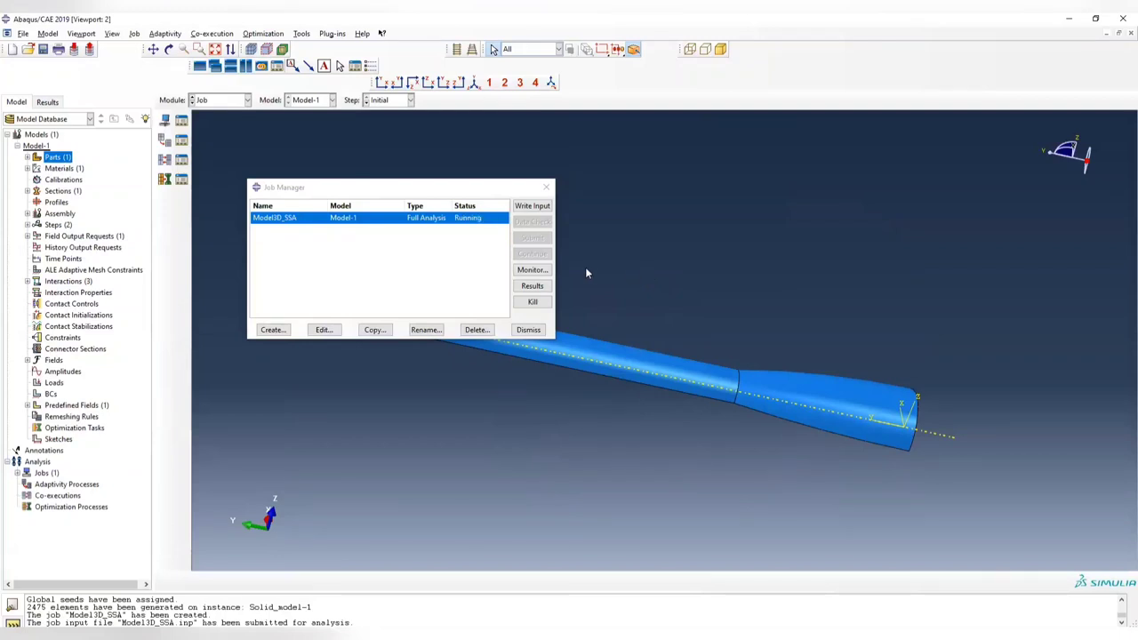
left_click(543, 270)
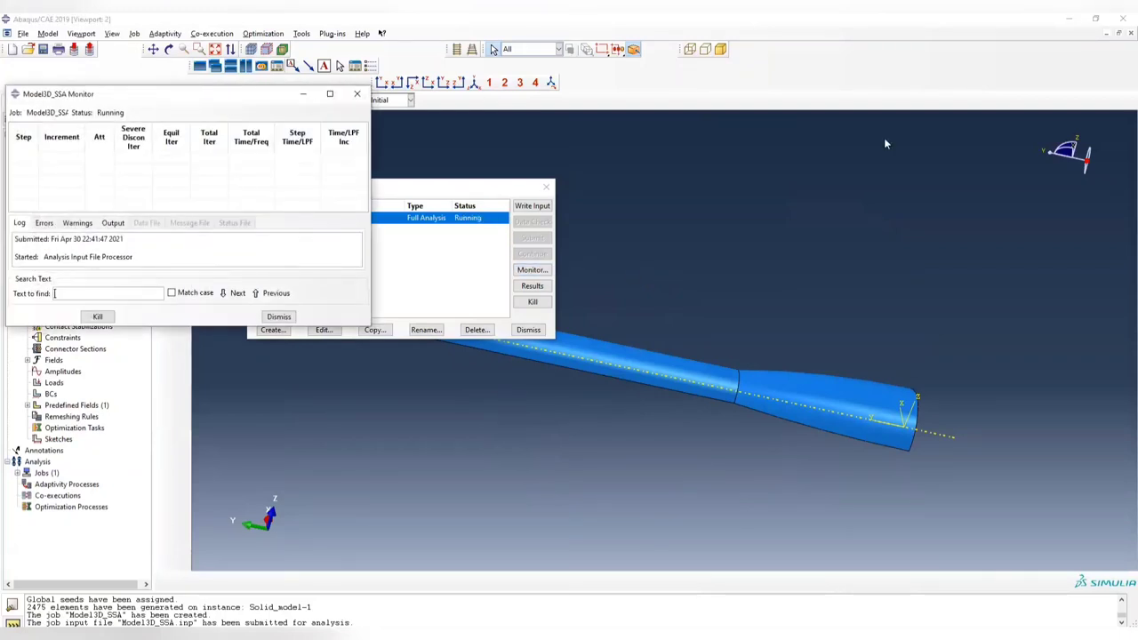
left_click_drag(884, 143, 884, 143)
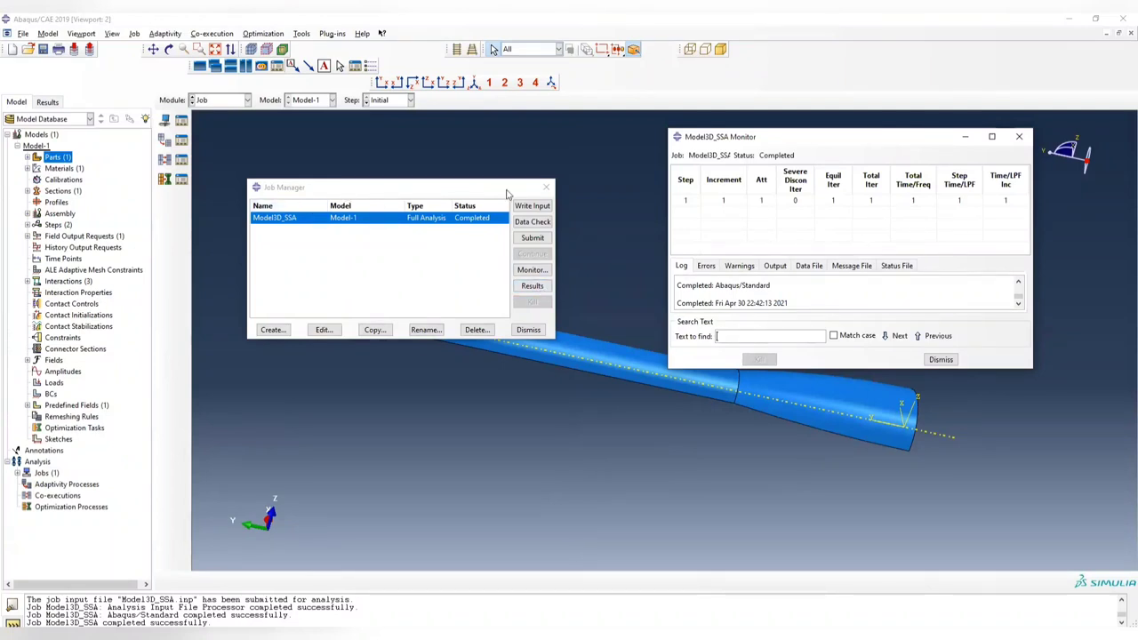
Open the Model3D_SSA results, tilt the nozzle, and plot NT11 temperature contours.
left_click(532, 286)
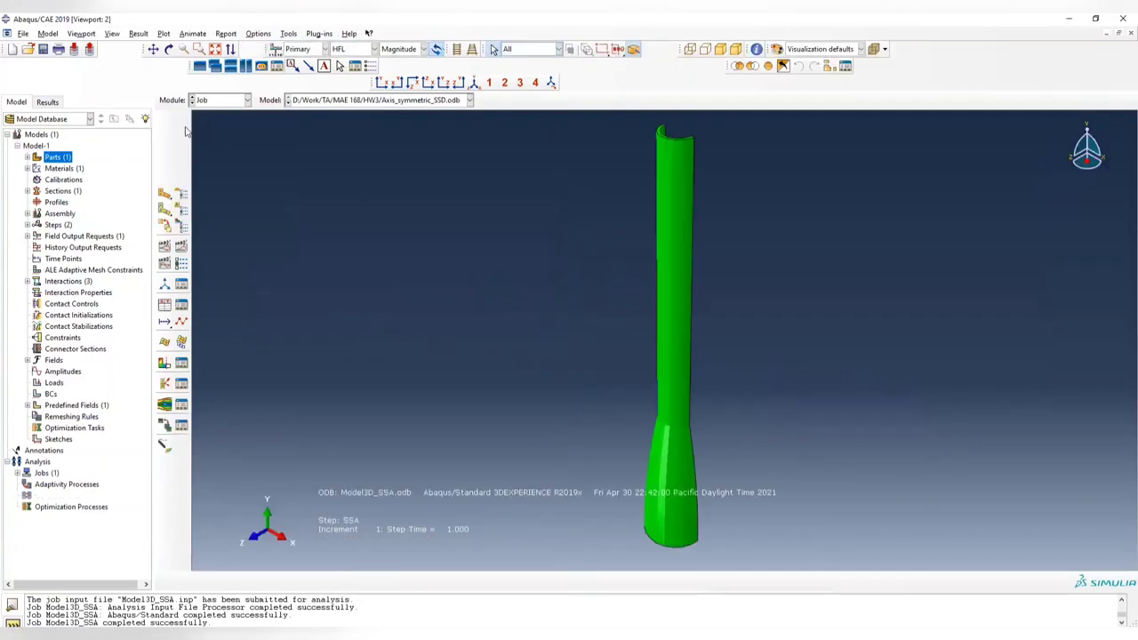
left_click(164, 176)
left_click_drag(709, 265, 498, 204, "ctrl+alt")
left_click(356, 49)
left_click(360, 75)
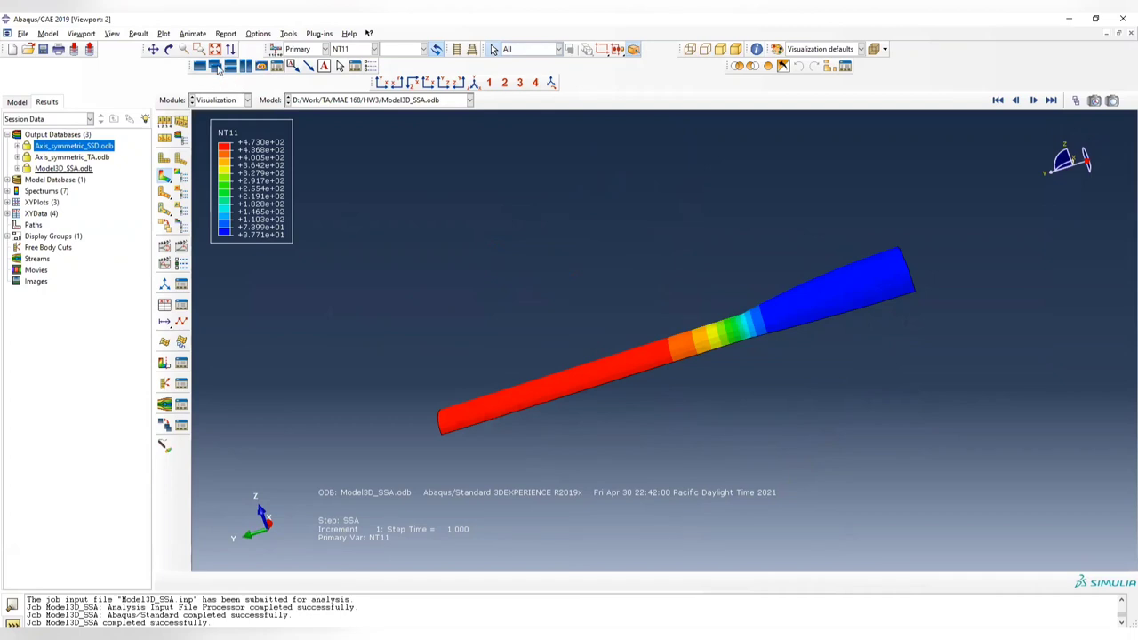
Add a second viewport tiled below and load Axis_symmetric_SSD.odb into it.
left_click(216, 69)
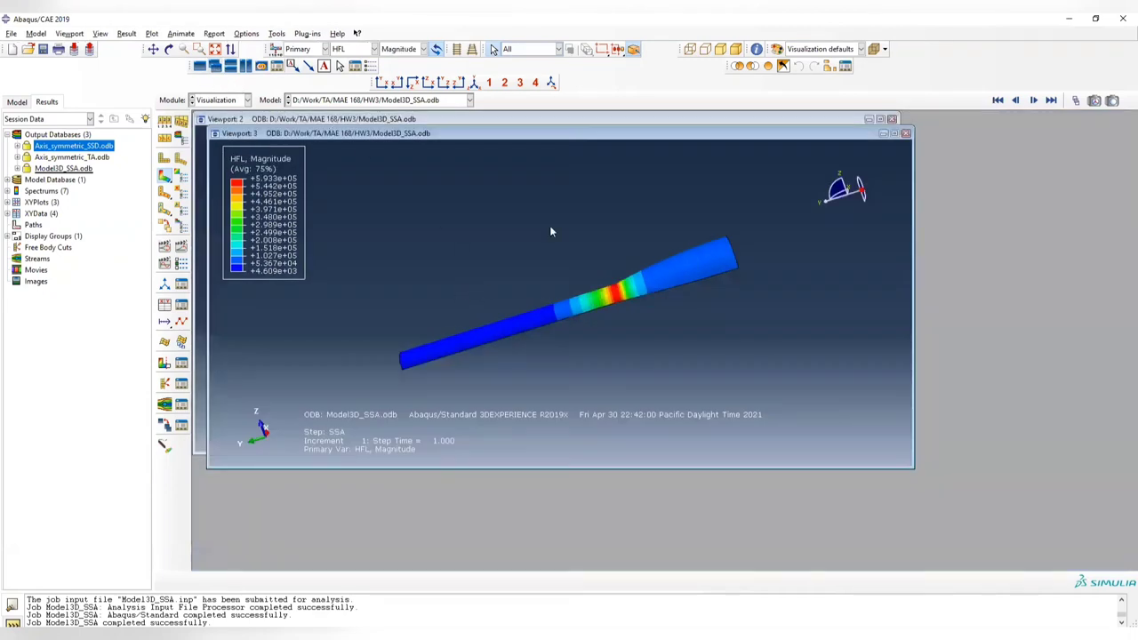
left_click(245, 66)
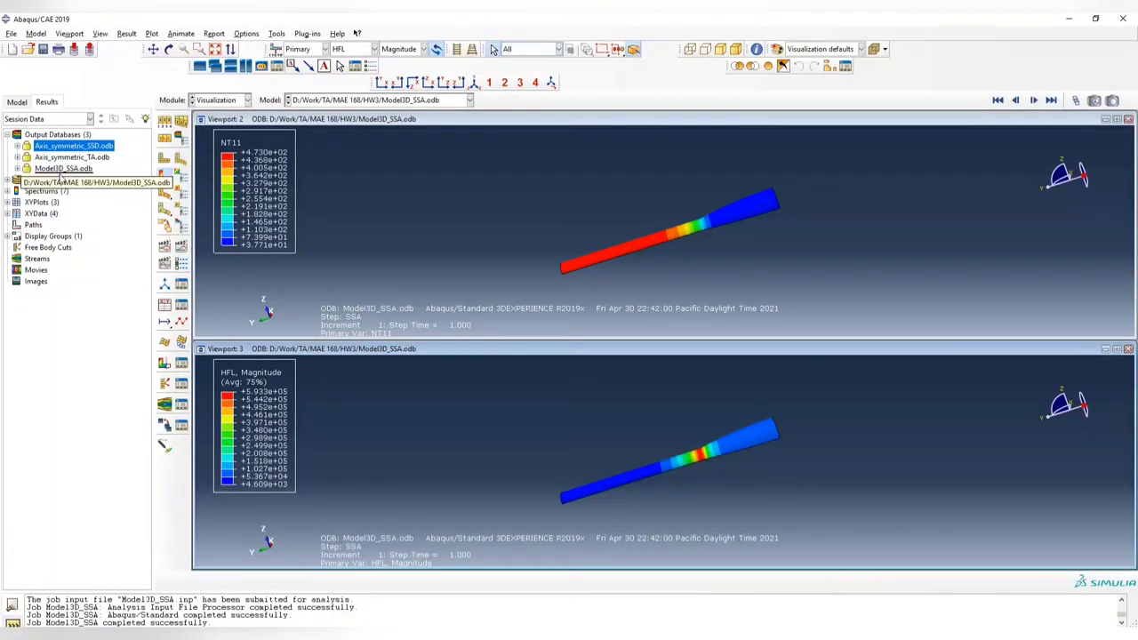
double_click(87, 149)
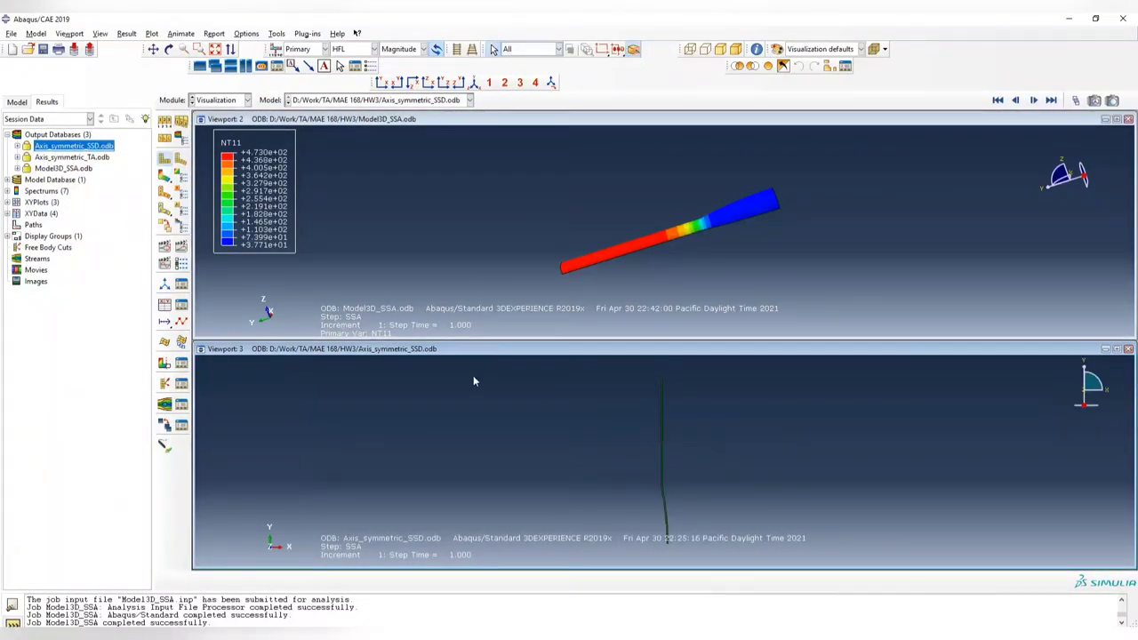
left_click_drag(663, 445, 662, 480, "ctrl+alt")
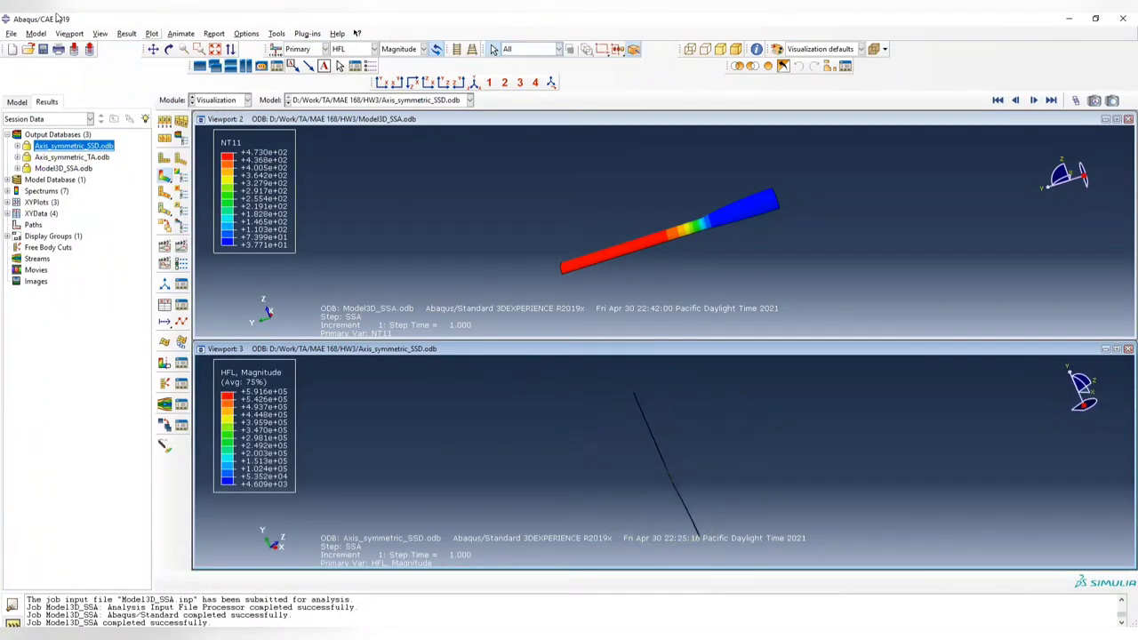
In ODB Display Options, sweep elements with 180 segments, then show both models front-on.
left_click(100, 34)
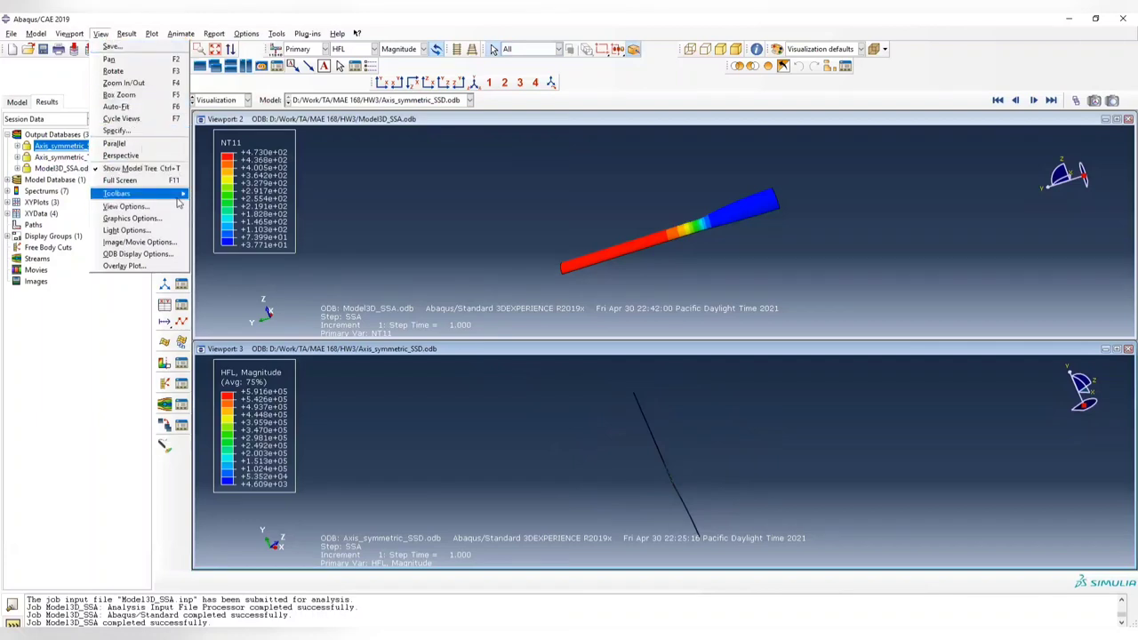
left_click(164, 265)
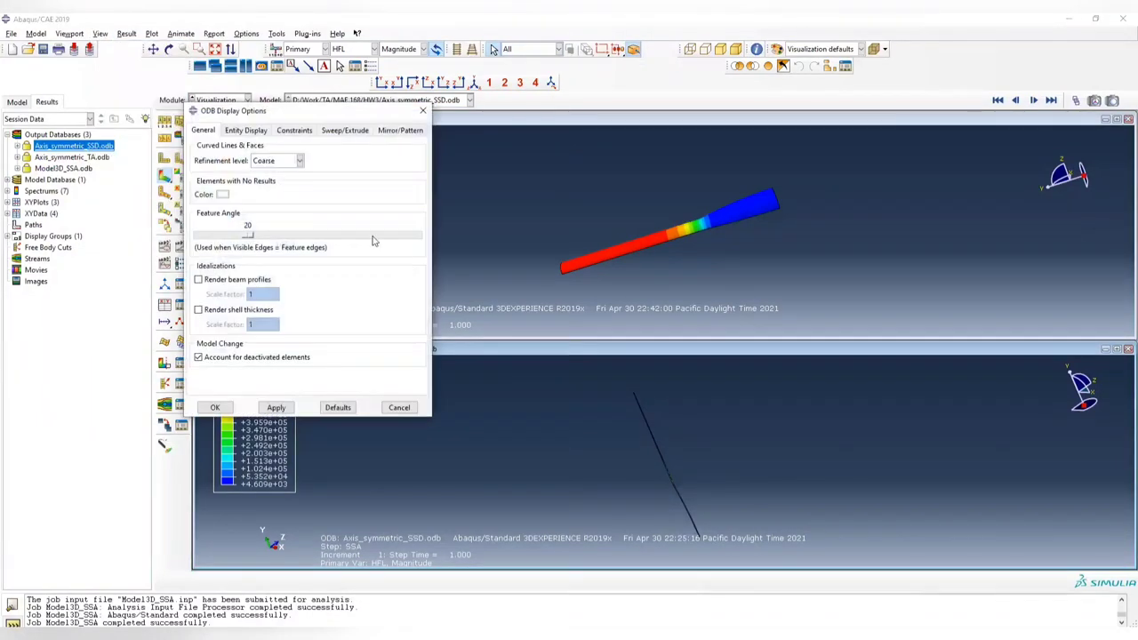
left_click(342, 130)
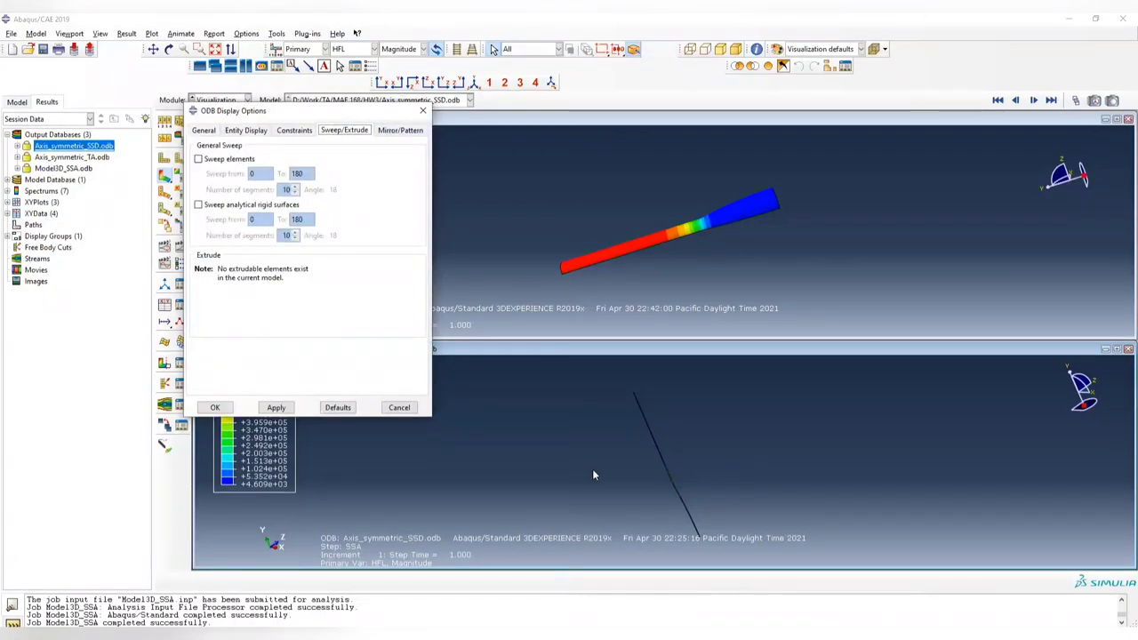
left_click(198, 159)
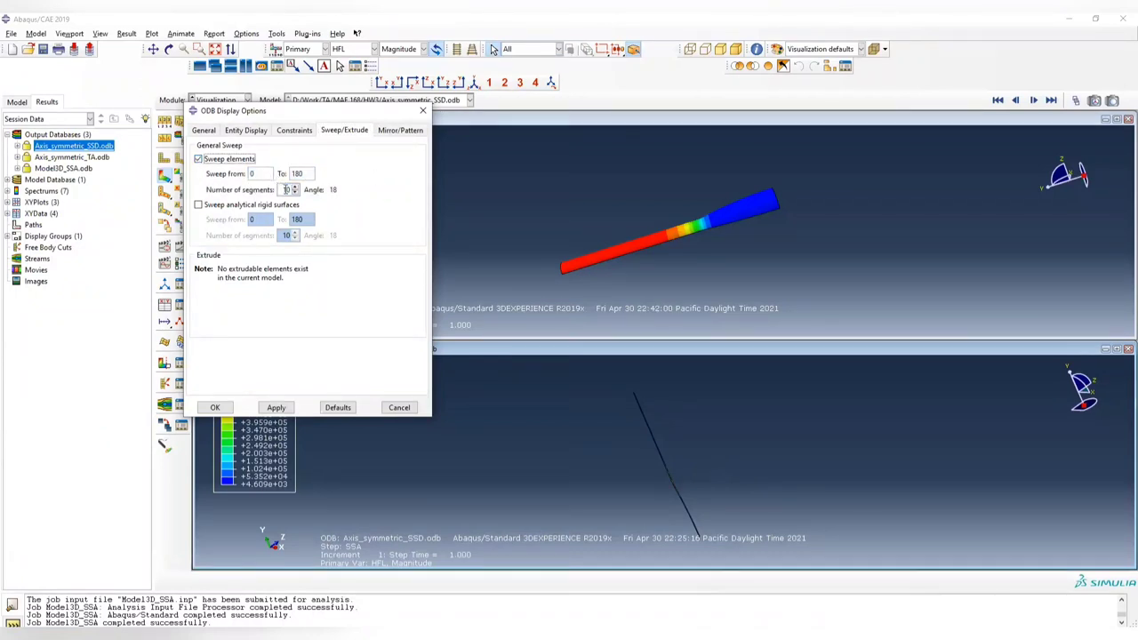
double_click(285, 189)
type("180")
left_click(275, 407)
left_click_drag(648, 465, 655, 434, "ctrl+alt")
left_click(422, 111)
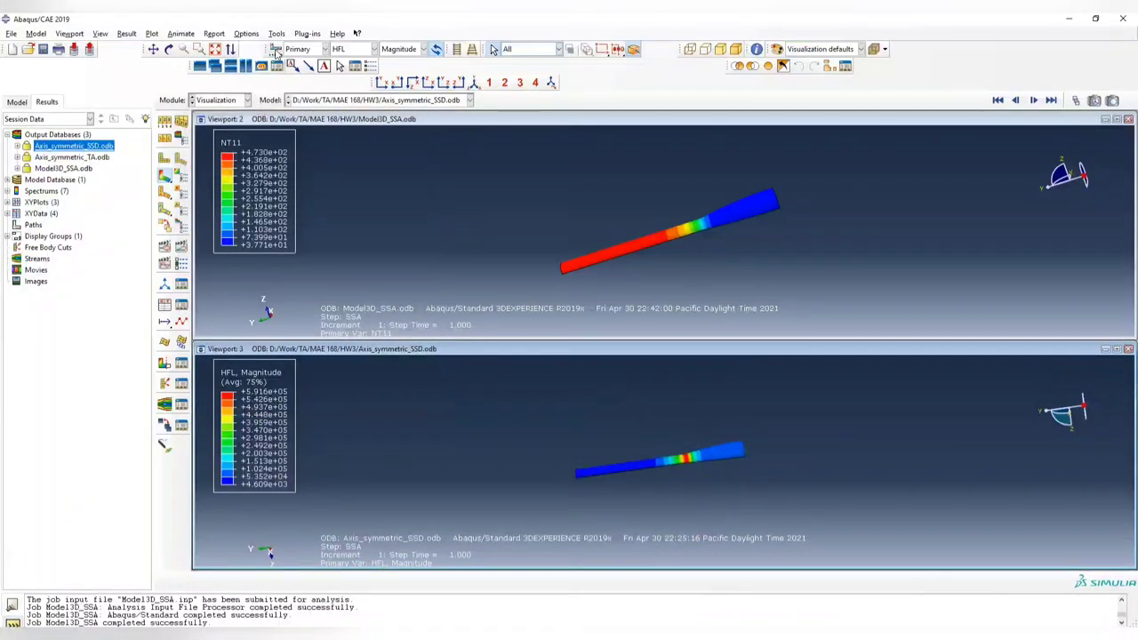
left_click(382, 83)
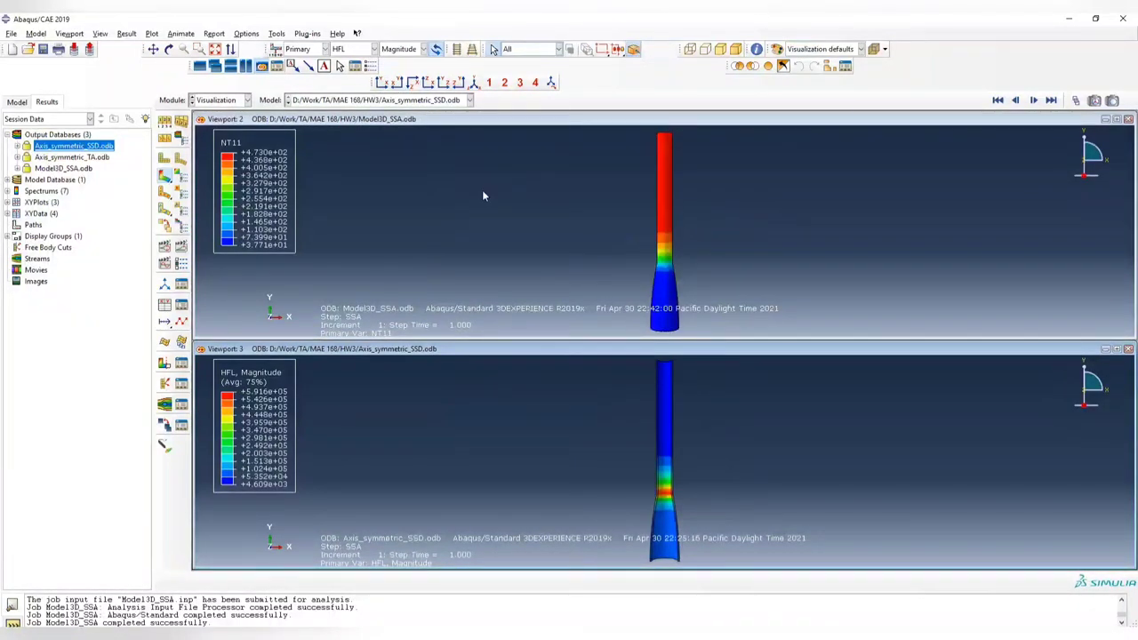
Plot NT11 temperatures on the swept axisymmetric nozzle and reset both views to front.
left_click(374, 49)
left_click(364, 79)
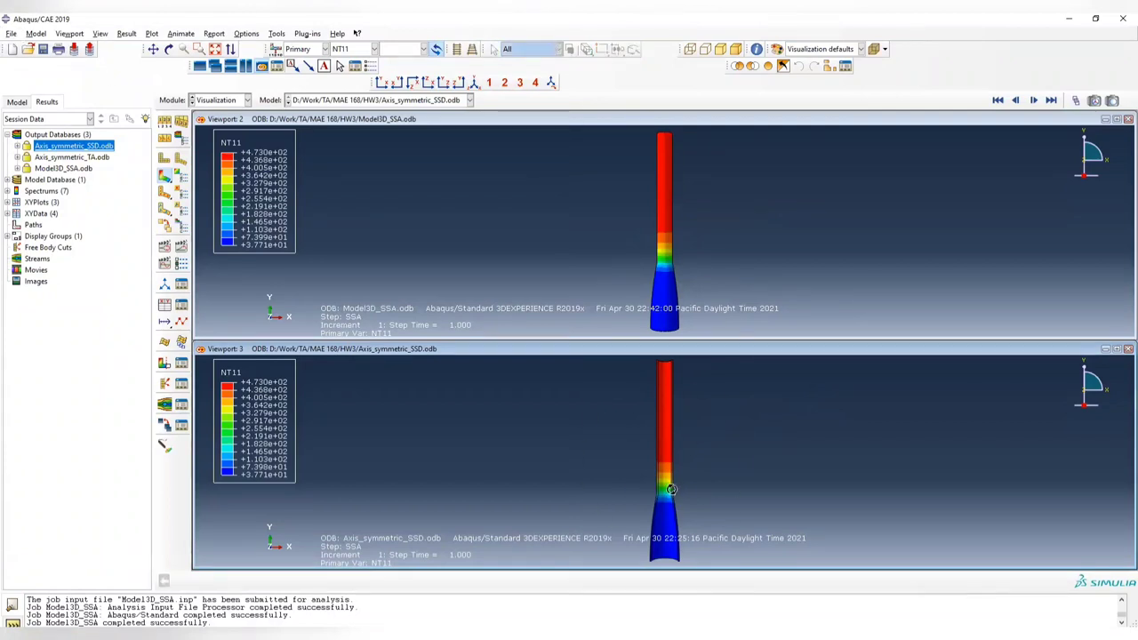
left_click_drag(680, 489, 674, 196, "ctrl+alt")
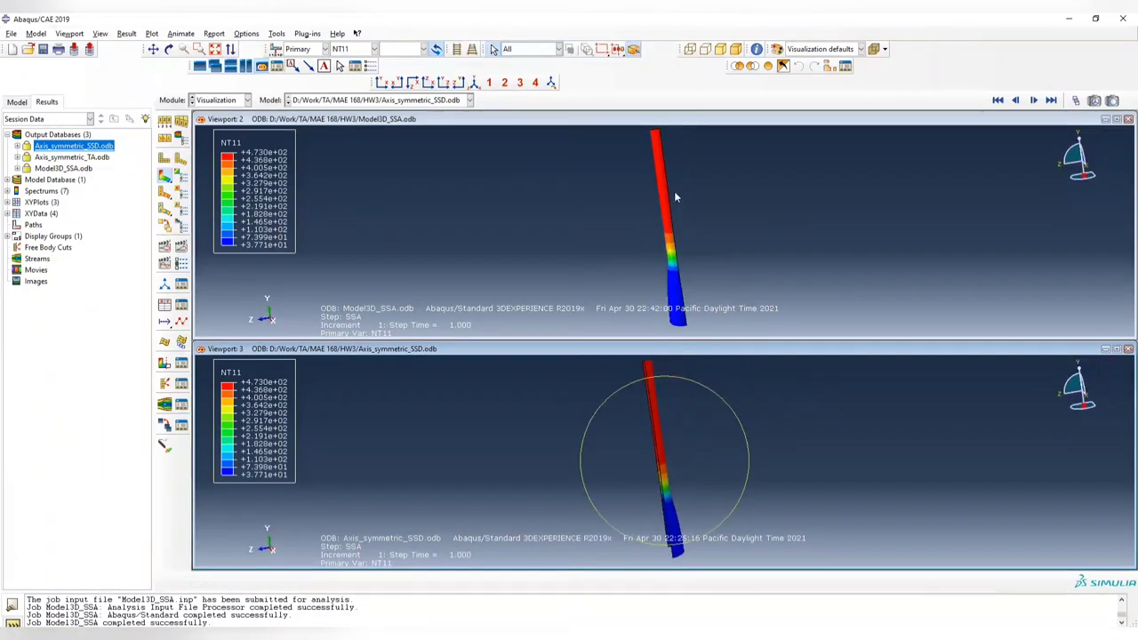
left_click(382, 82)
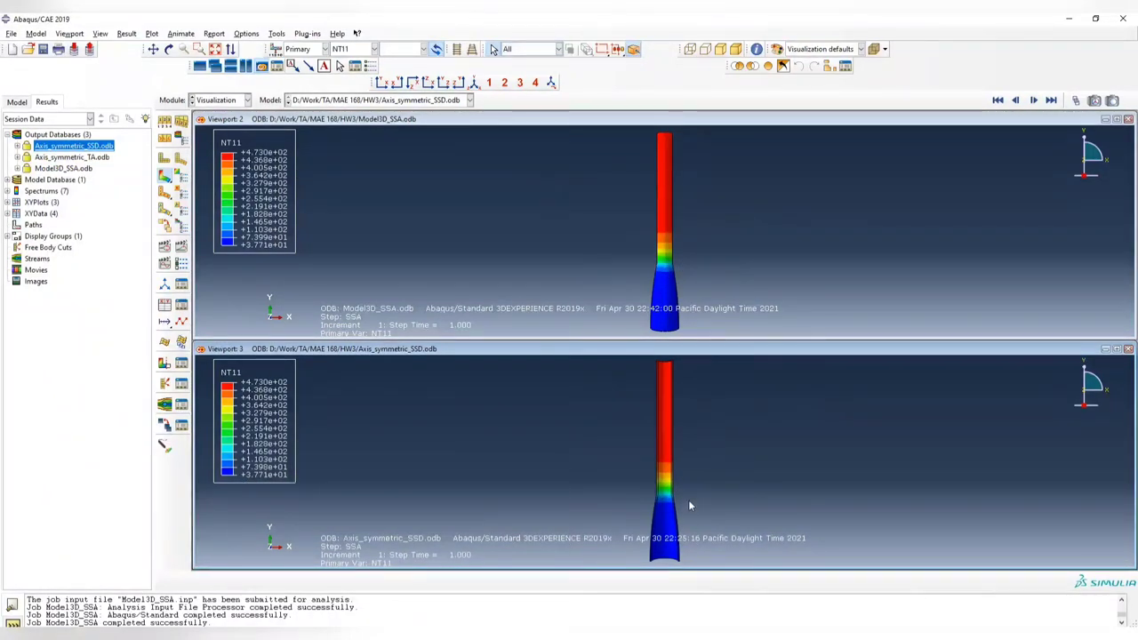
Tilt both linked models to compare, then switch to the Problem Statement slide.
left_click_drag(673, 450, 579, 454, "ctrl+alt")
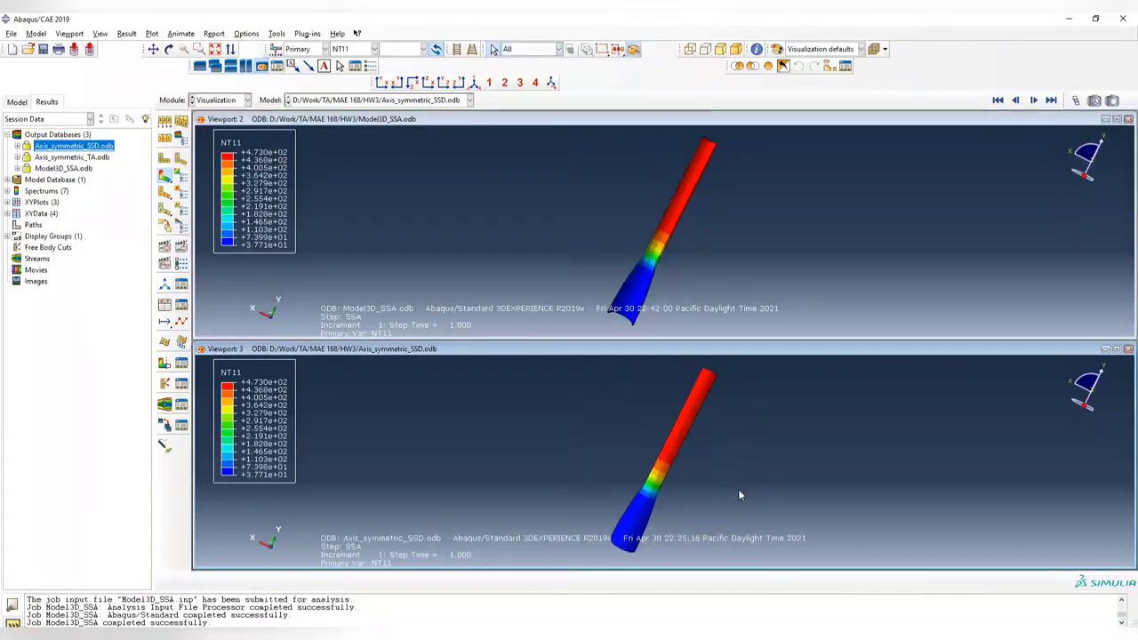
left_click_drag(738, 490, 651, 453, "ctrl+alt")
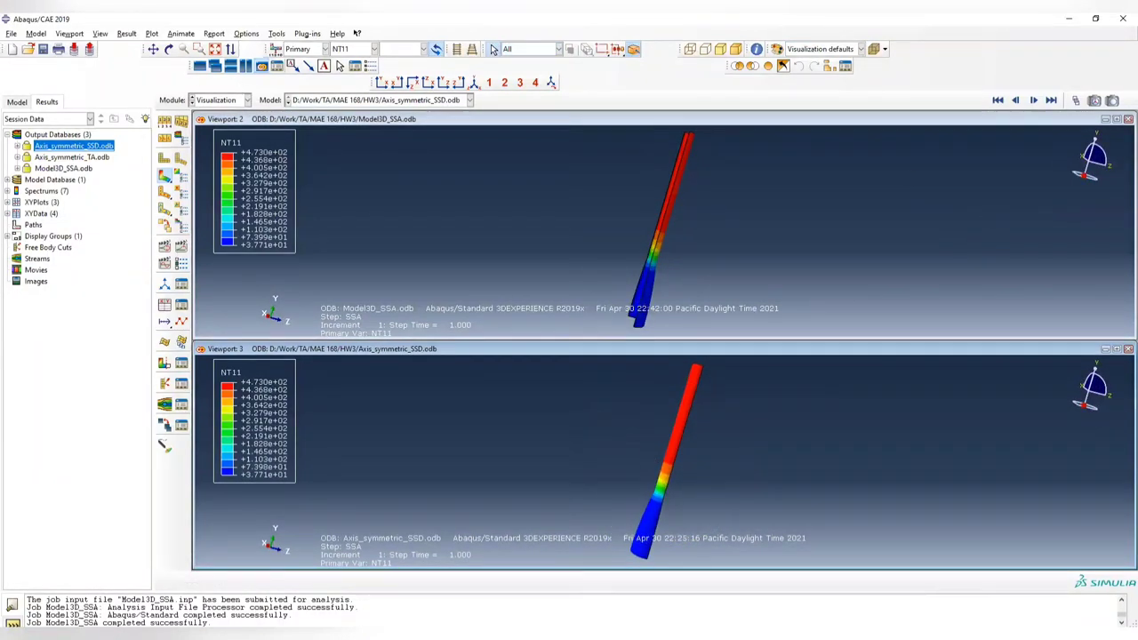
key("alt+Tab")
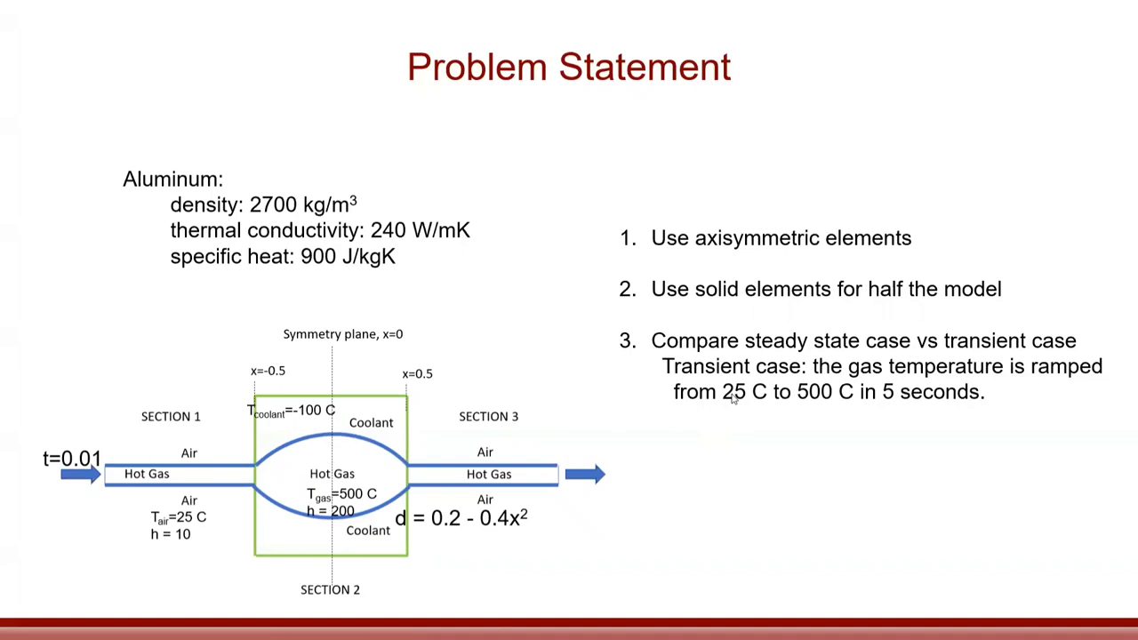